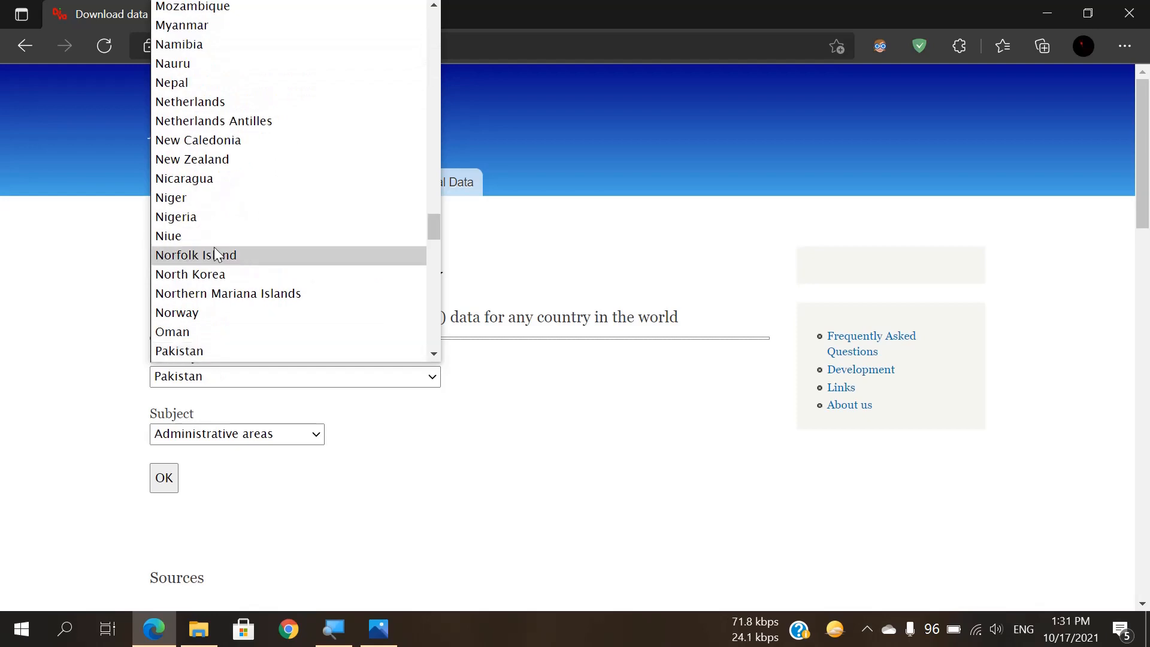
# Step: Download the DIVA-GIS spatial data for country Pakistan with the subject Administrative areas
pyautogui.click(203, 349)
pyautogui.click(188, 444)
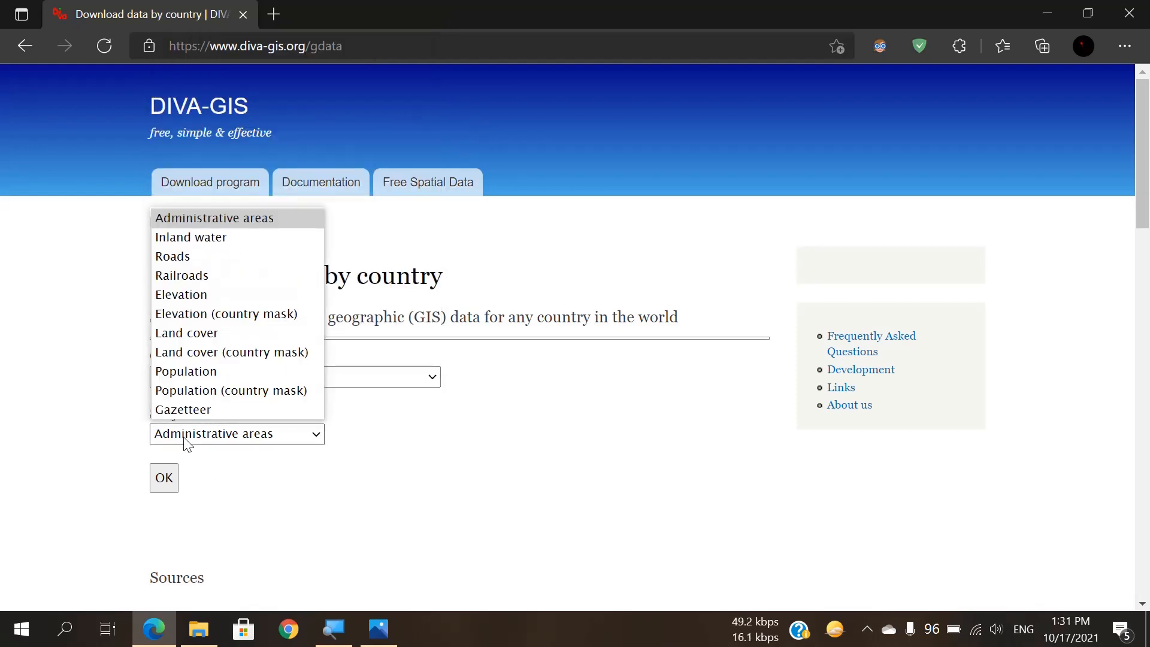
pyautogui.click(188, 444)
pyautogui.click(164, 478)
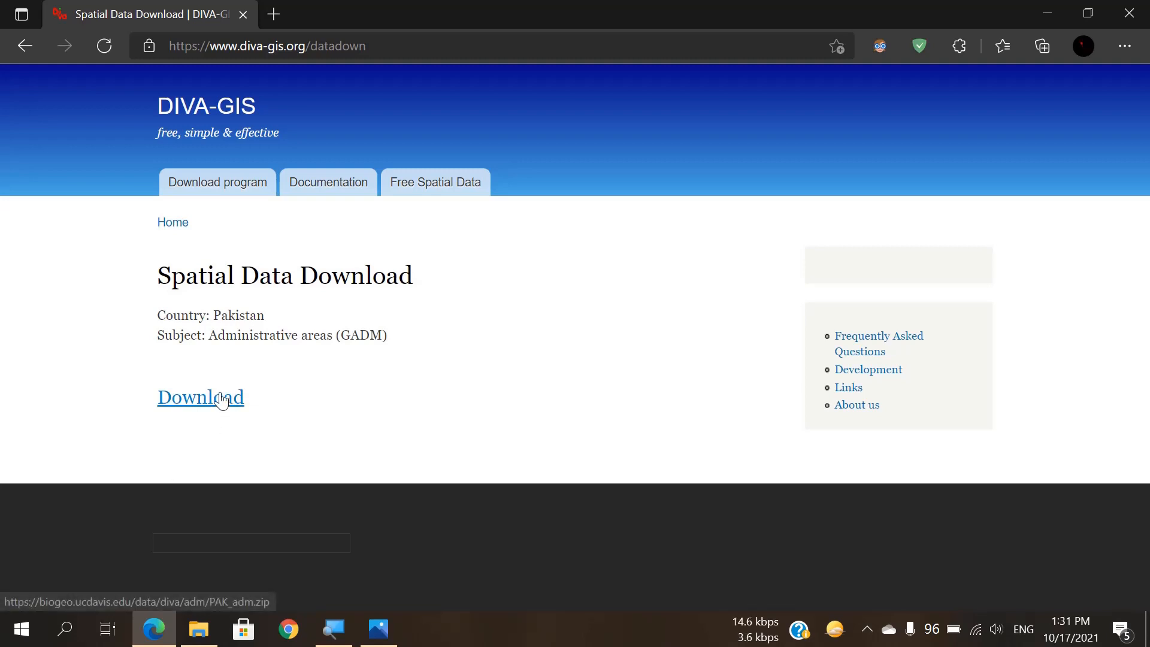
pyautogui.click(222, 400)
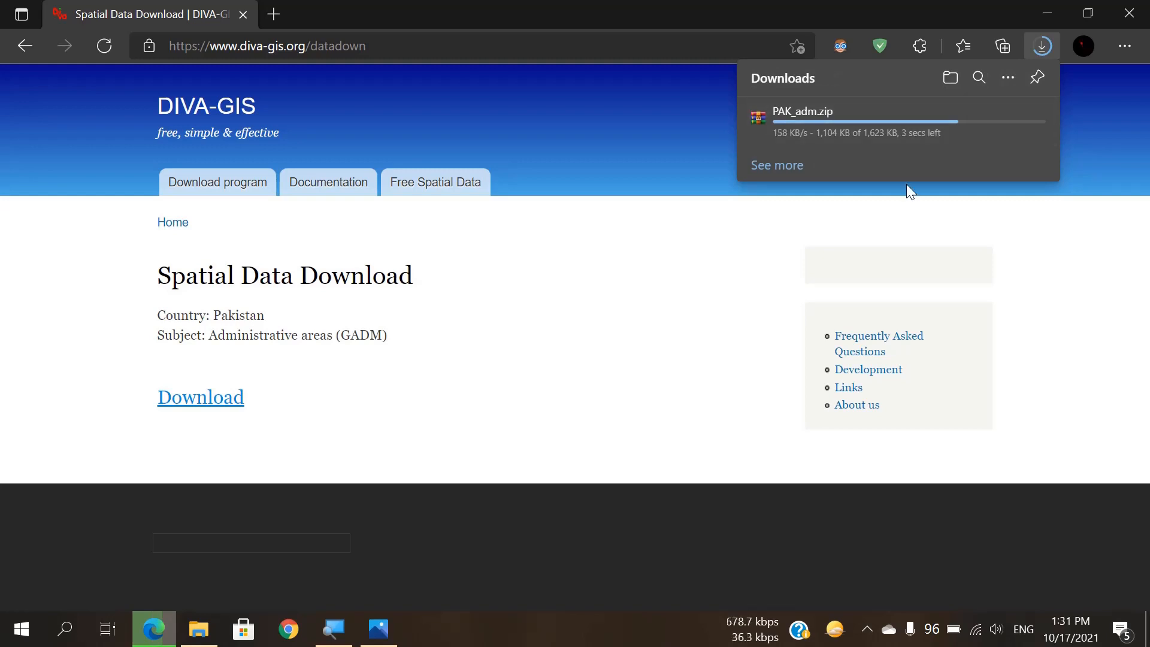
# Step: Launch ArcMap 10.8 and minimise the browser window while it loads
pyautogui.click(22, 629)
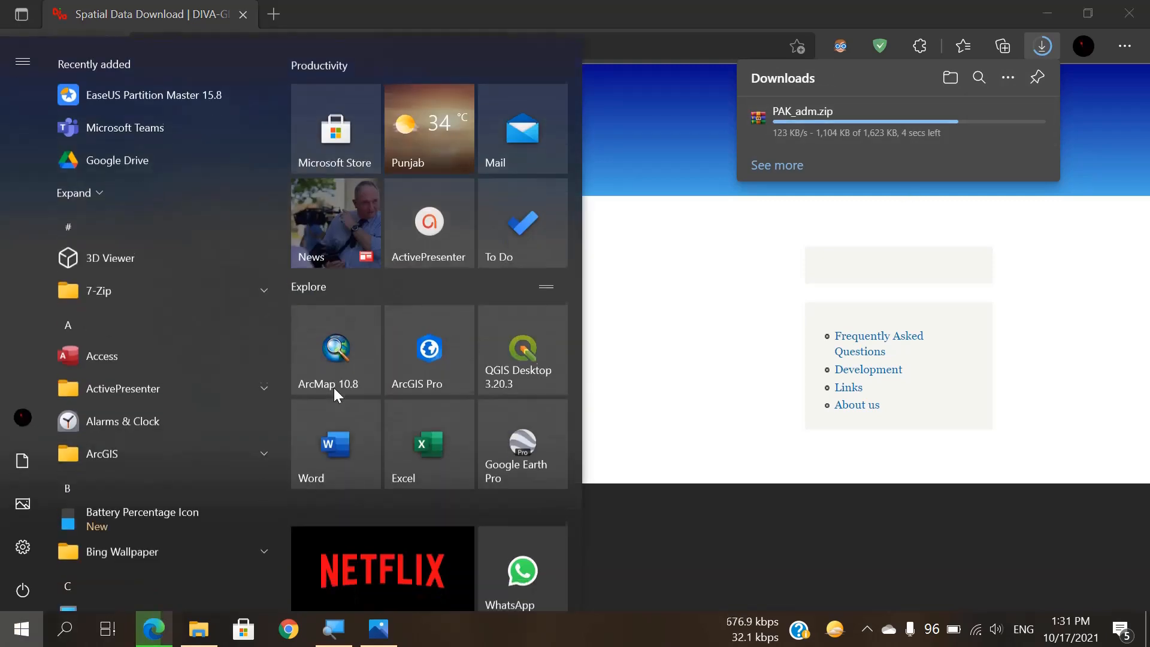
pyautogui.click(352, 351)
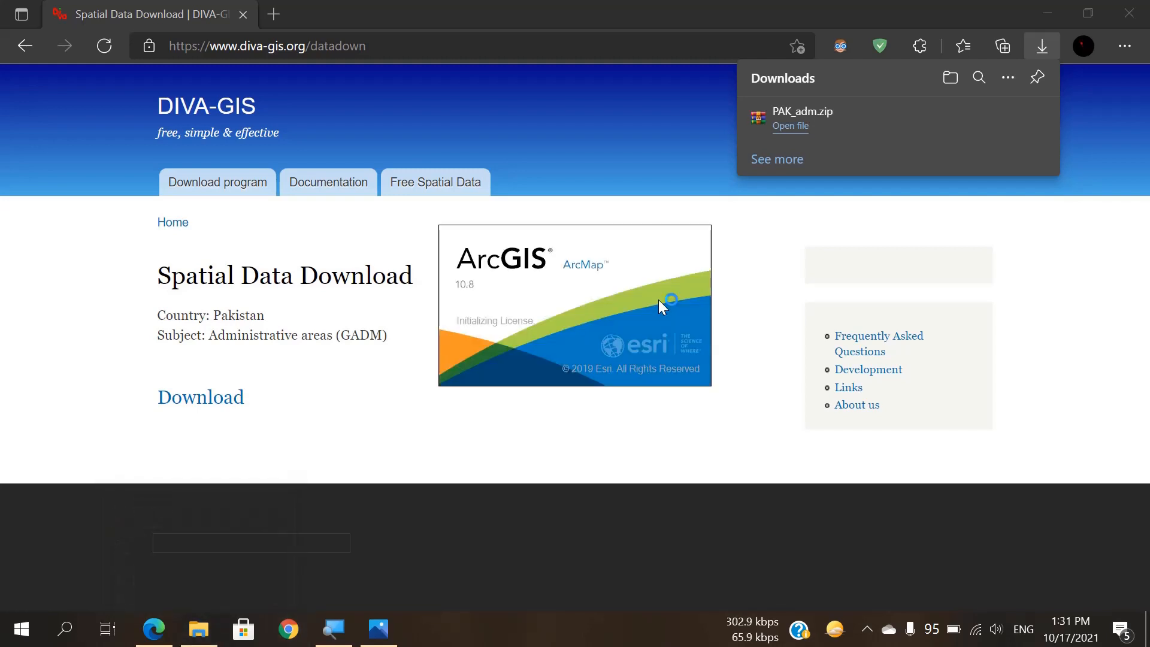
pyautogui.click(1048, 13)
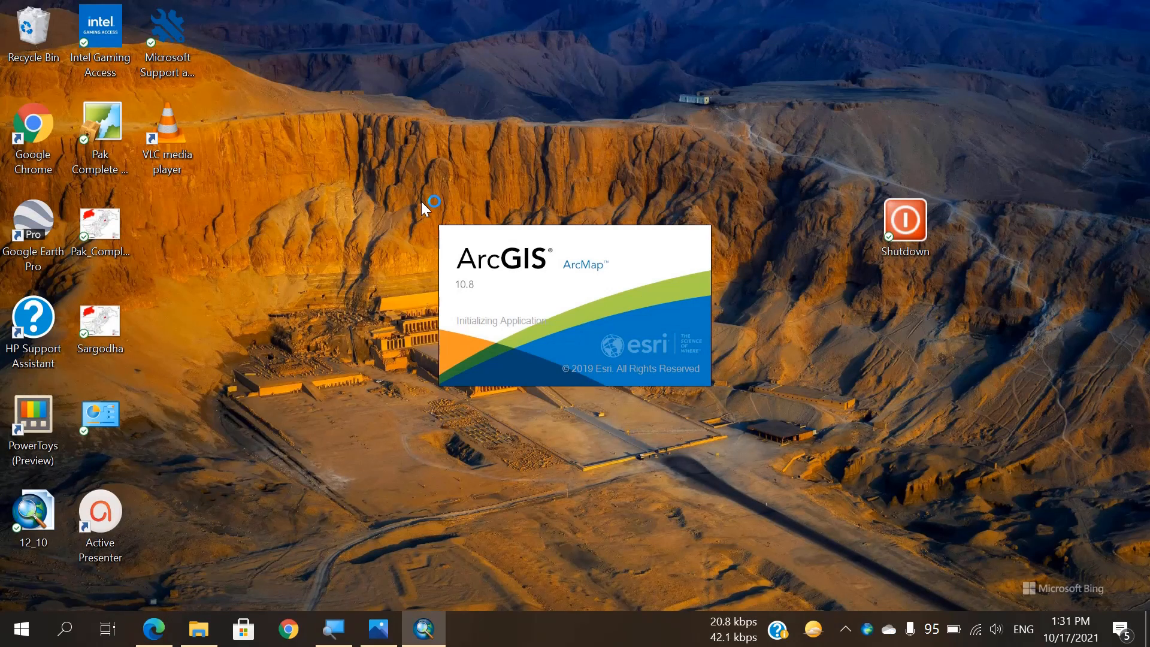
# Step: In File Explorer, extract the PAK_adm archive from Downloads into its own PAK_adm folder and move that folder to the desktop
pyautogui.press('super+e')
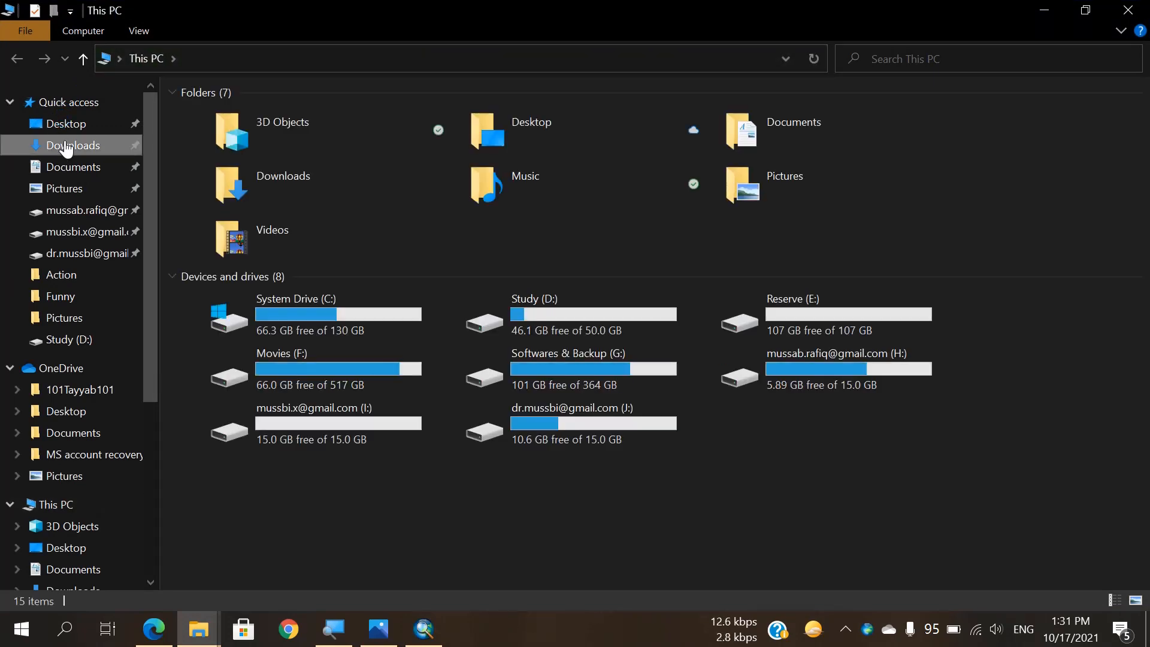
pyautogui.click(68, 146)
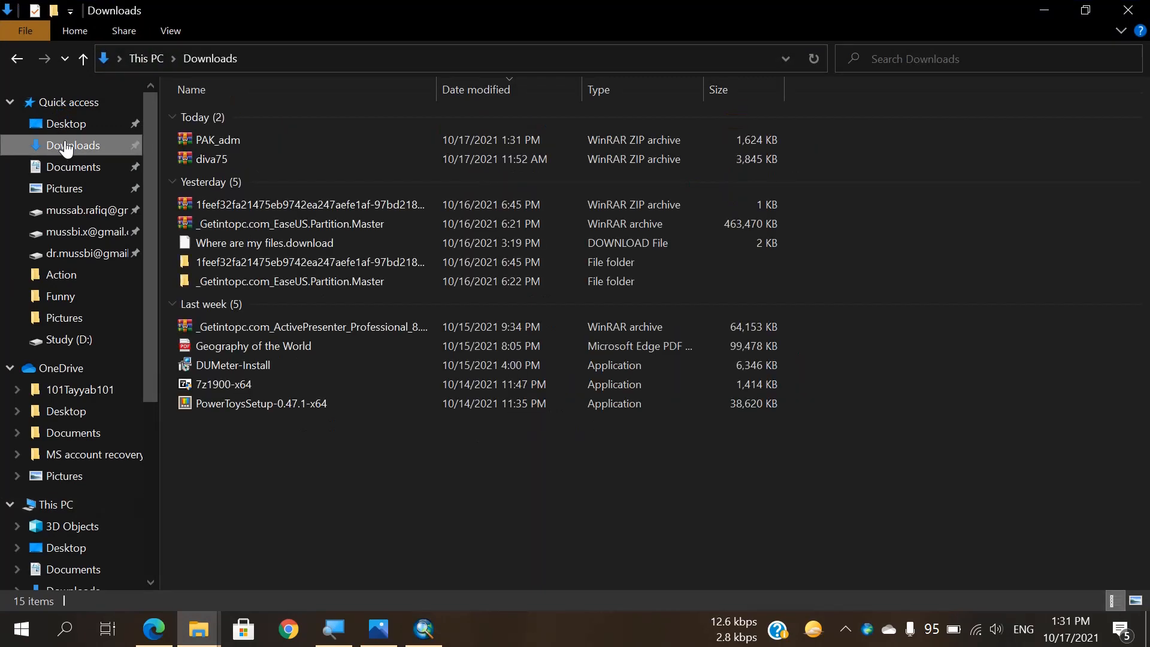
pyautogui.rightClick(257, 138)
pyautogui.click(210, 146)
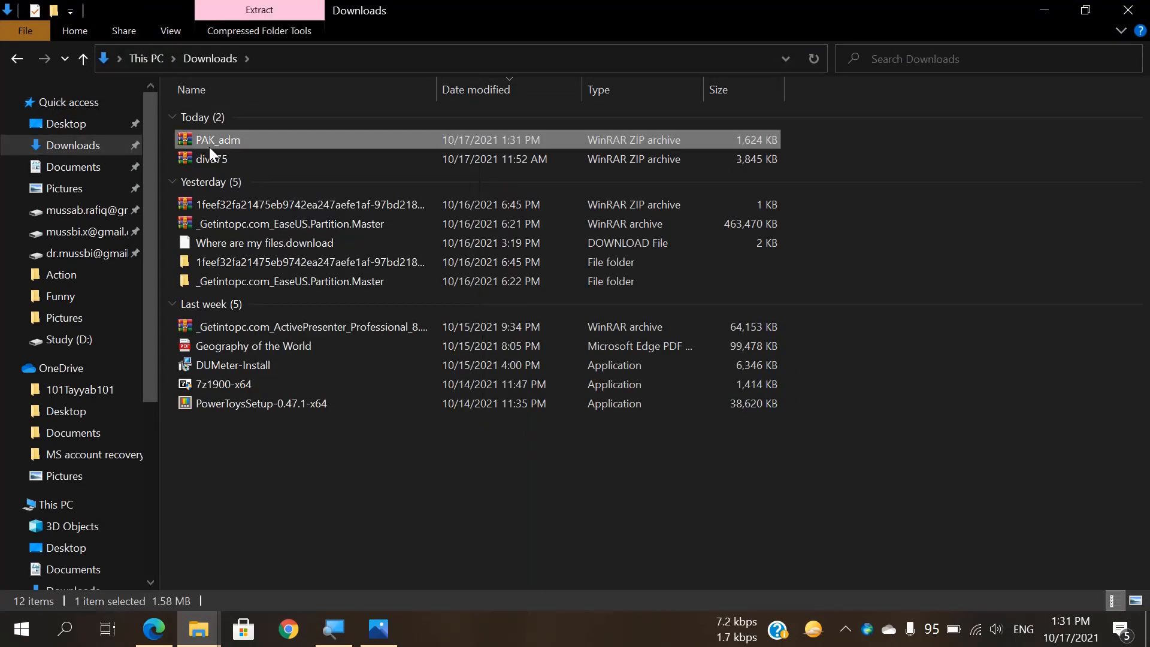
pyautogui.rightClick(210, 146)
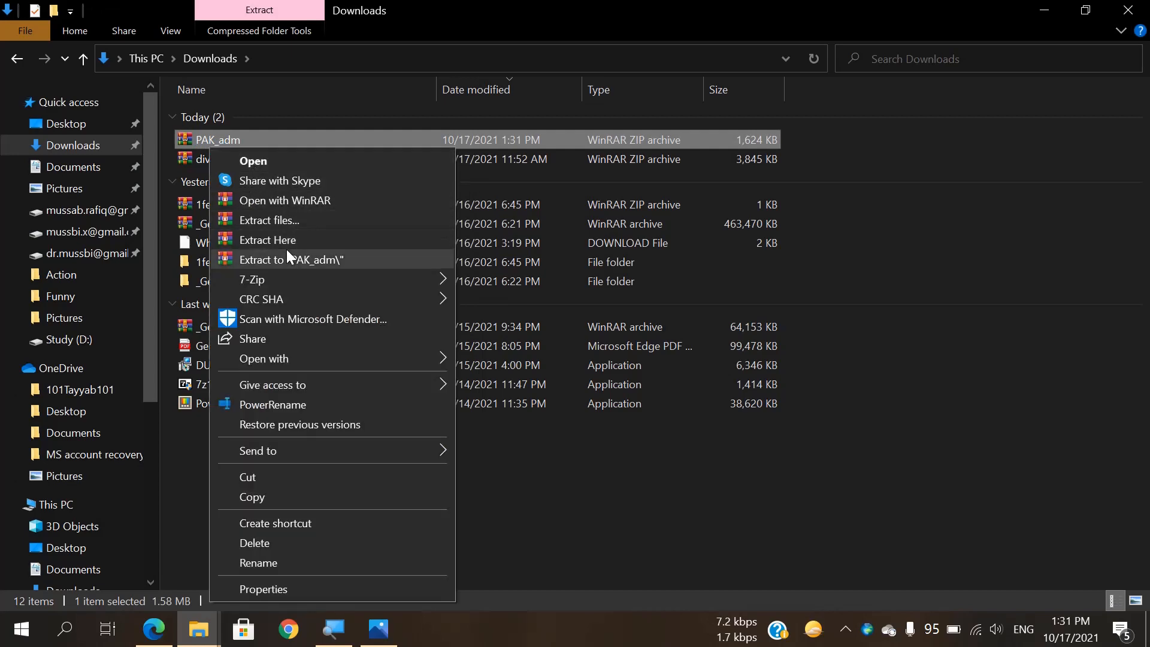
pyautogui.click(287, 256)
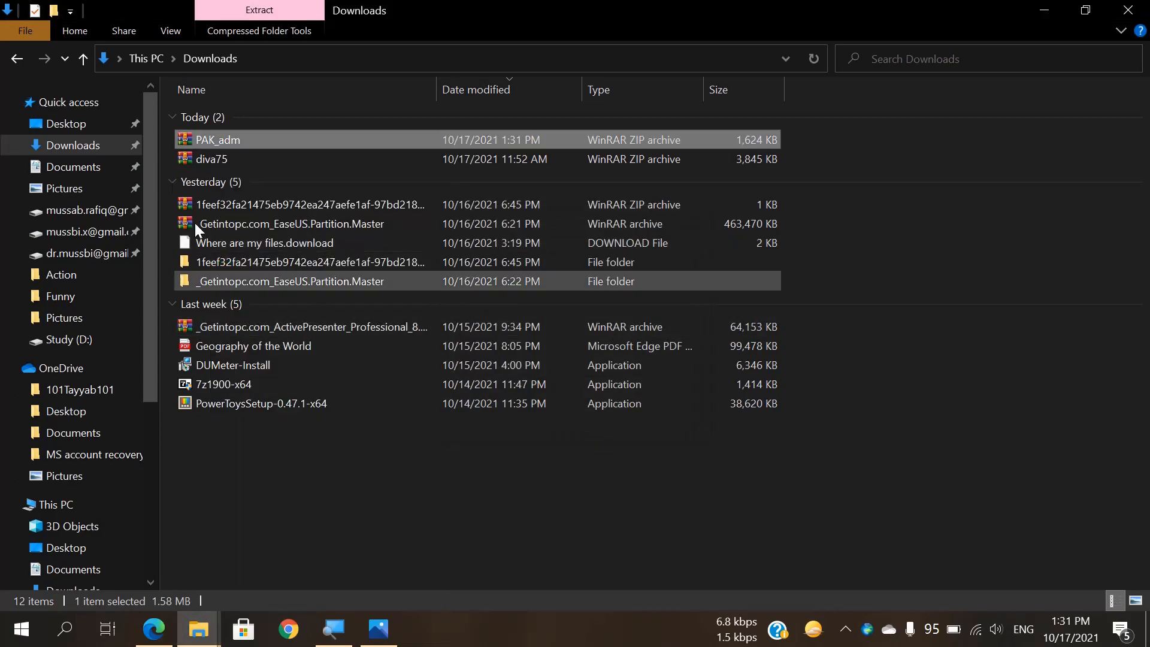
pyautogui.moveTo(218, 178); pyautogui.dragTo(370, 180)
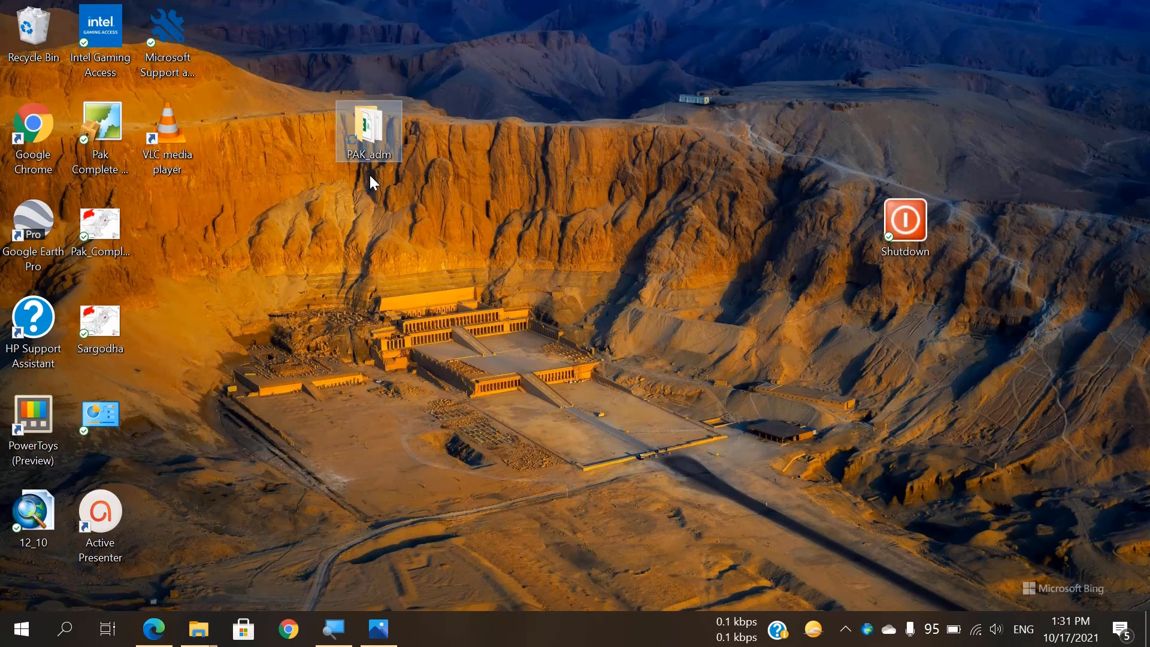
pyautogui.click(437, 371)
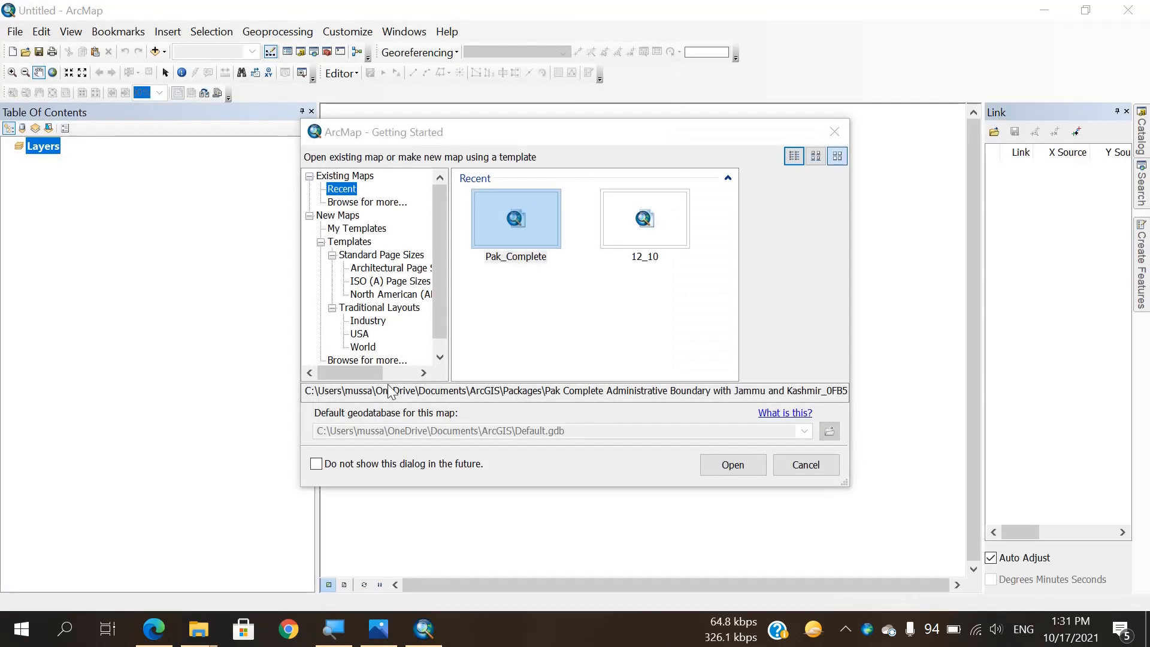
# Step: Dismiss ArcMap's Getting Started dialog and add a folder connection to the Desktop under This PC
pyautogui.click(829, 136)
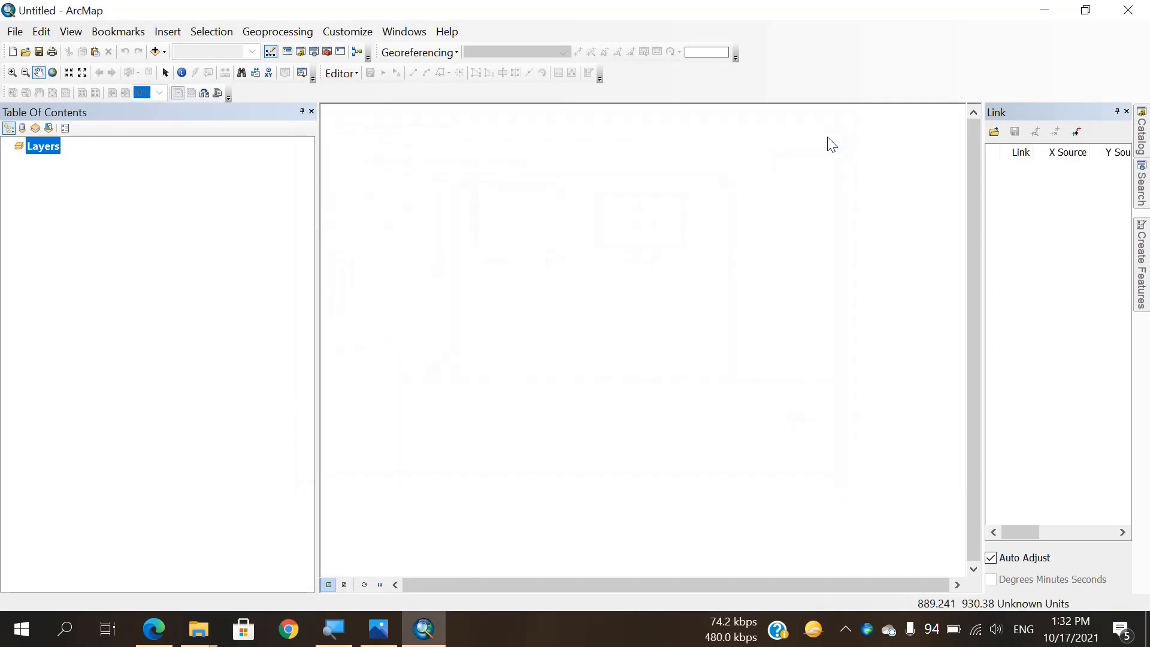
pyautogui.click(1140, 135)
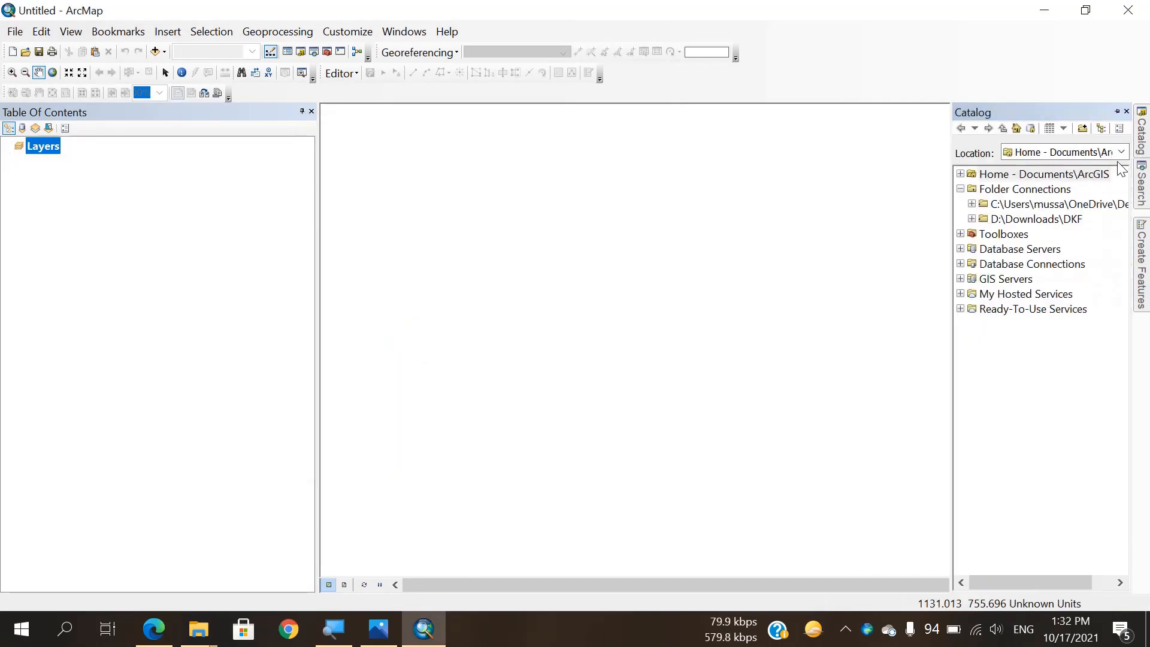
pyautogui.click(1083, 128)
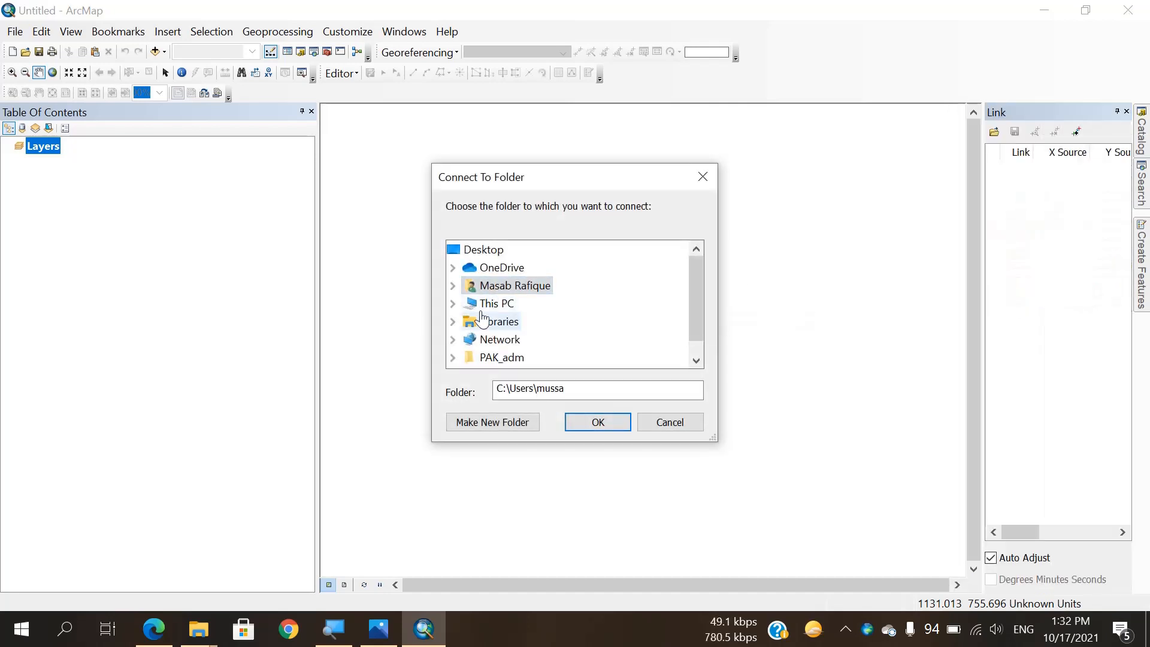
pyautogui.click(453, 303)
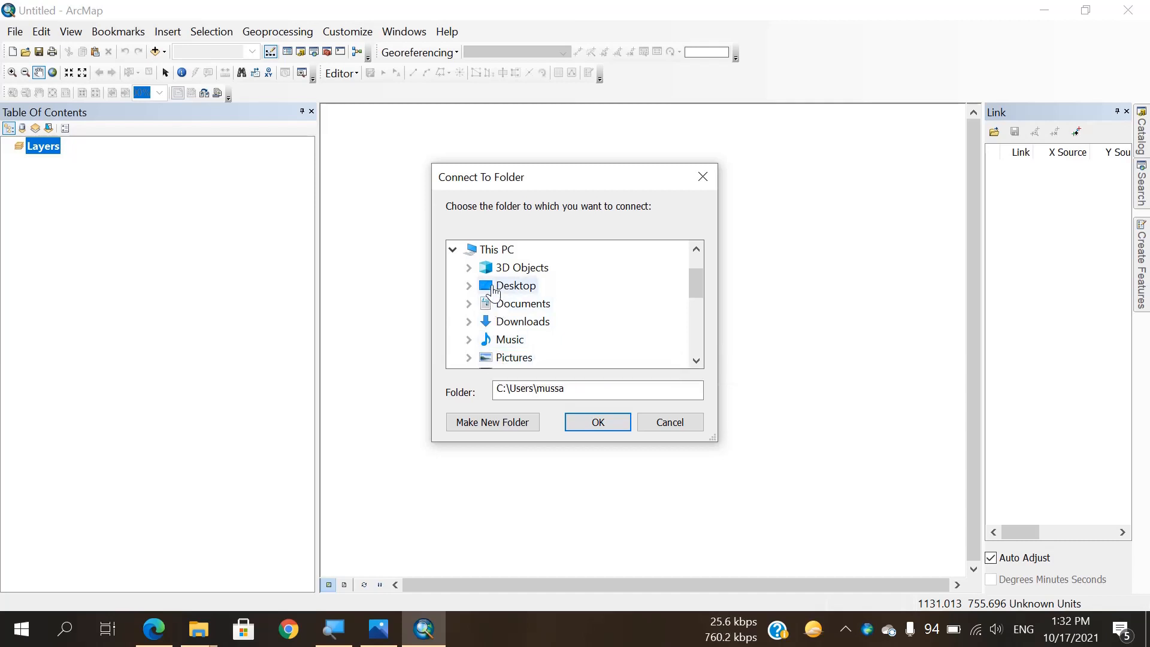
pyautogui.click(493, 287)
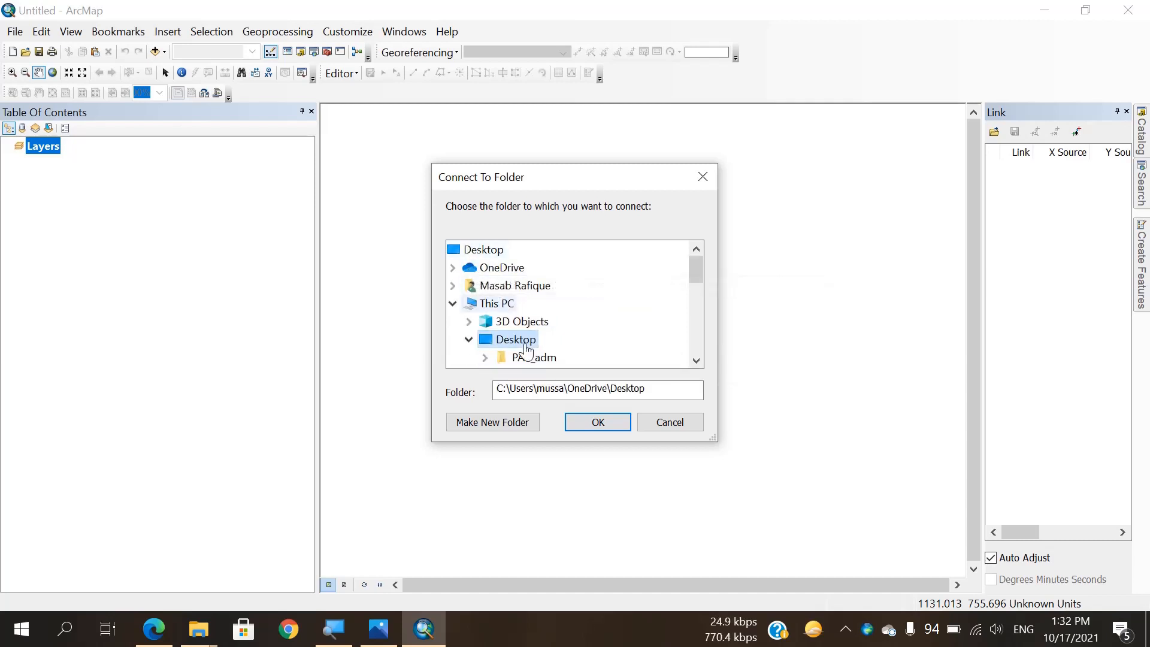
pyautogui.click(615, 426)
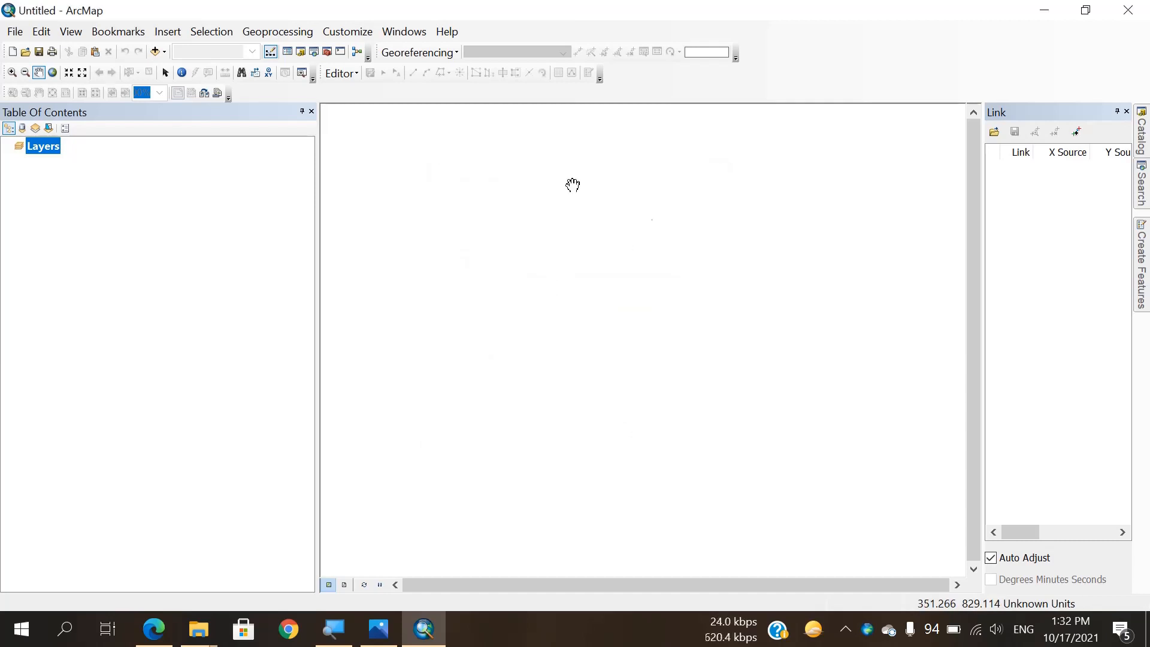
# Step: Add the PAK_adm0.shp shapefile from the desktop's PAK_adm folder to the map
pyautogui.click(1140, 149)
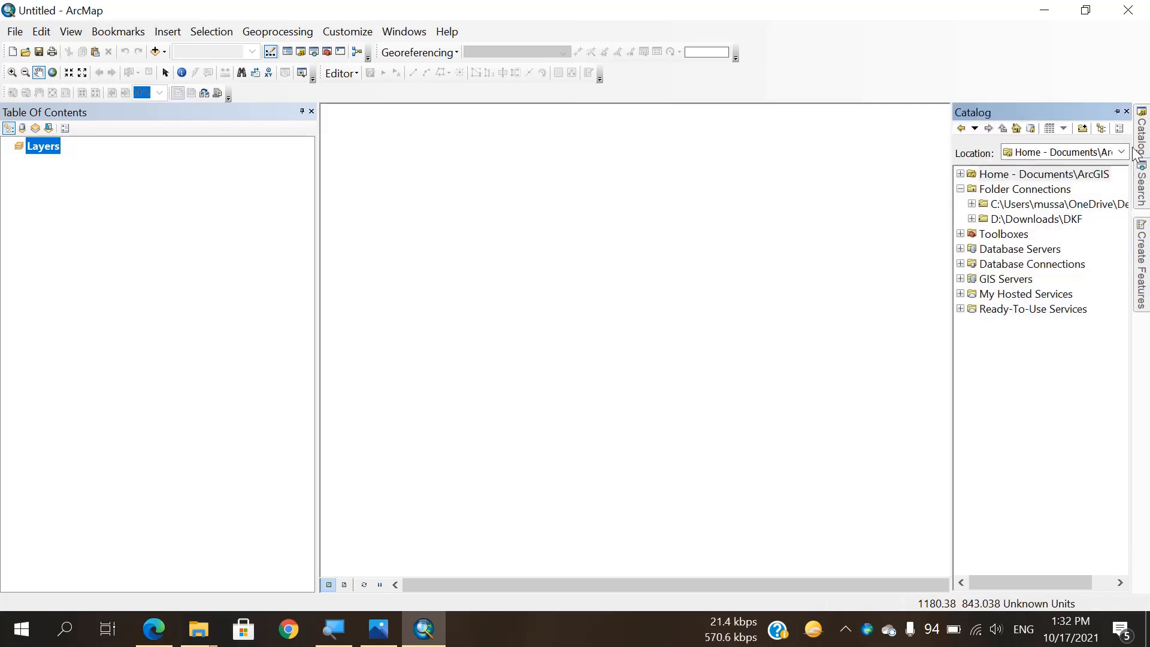
pyautogui.click(970, 205)
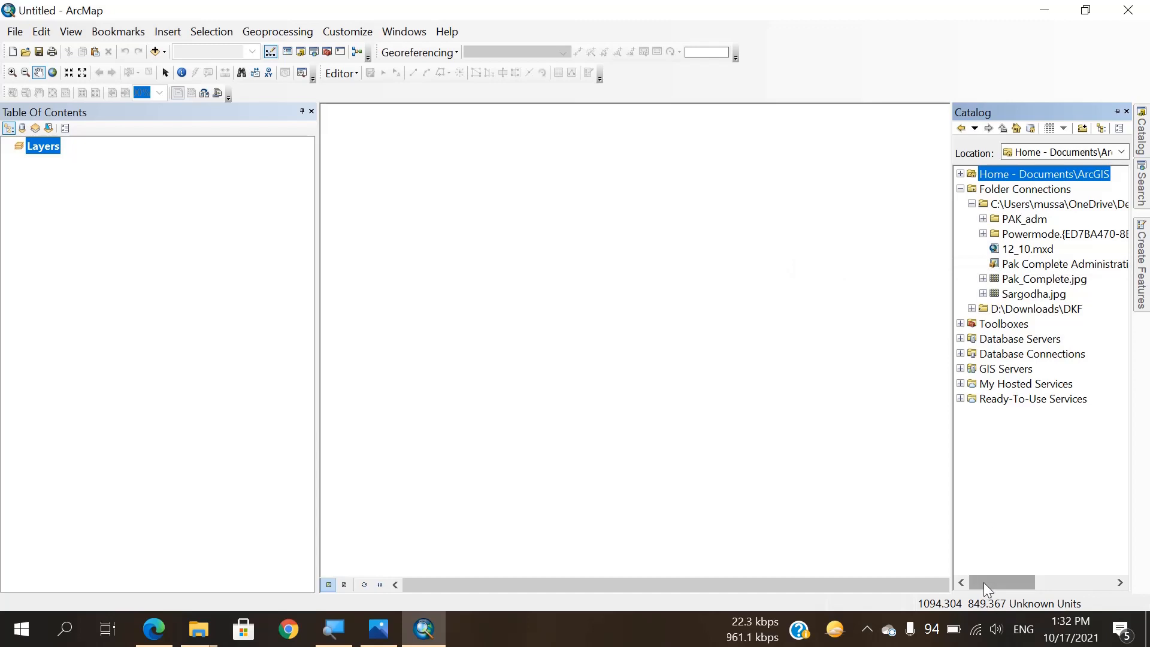
pyautogui.moveTo(983, 583)
pyautogui.mouseDown()
pyautogui.moveTo(1000, 583)
pyautogui.moveTo(991, 583)
pyautogui.mouseUp()
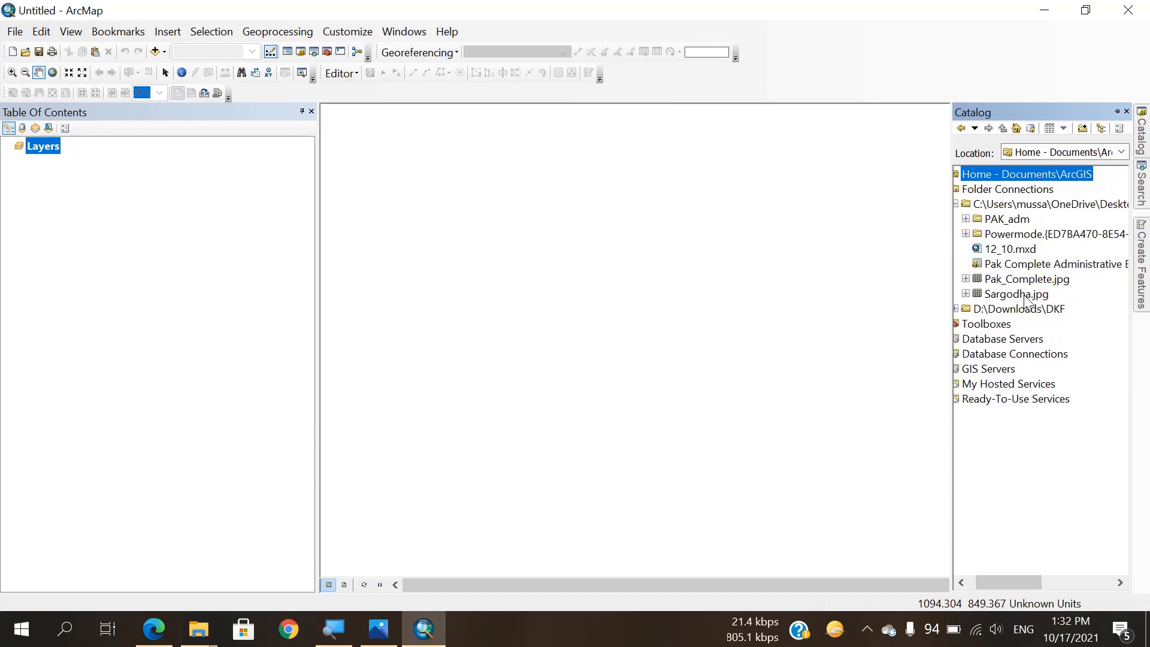
pyautogui.click(966, 218)
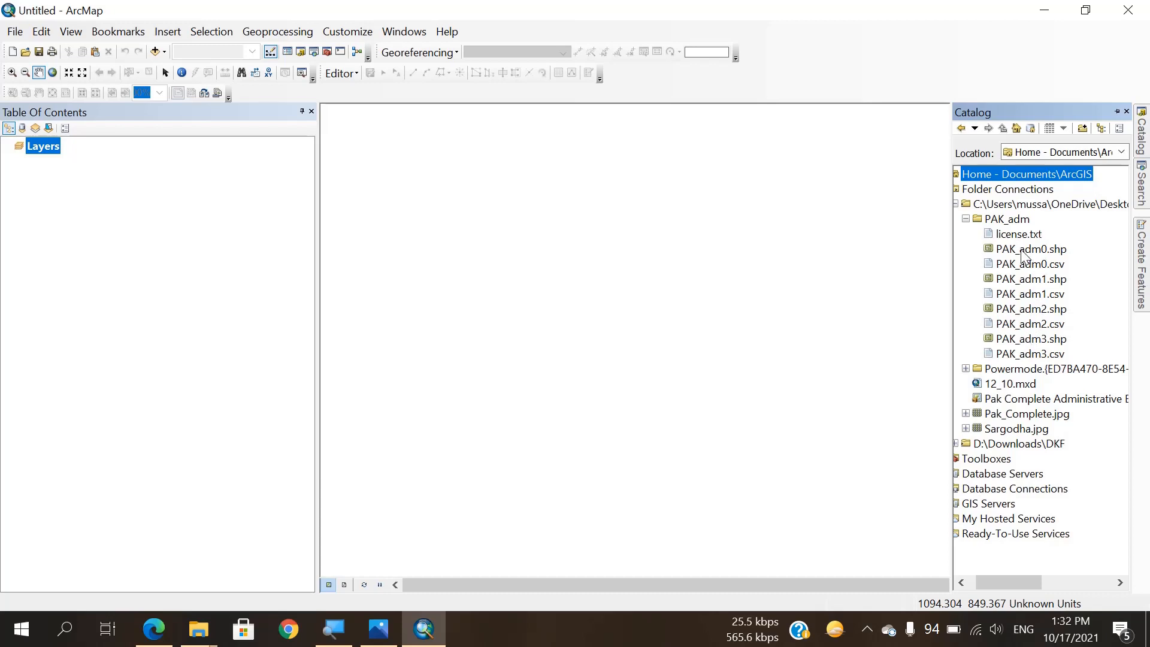
pyautogui.moveTo(1020, 250); pyautogui.dragTo(801, 251)
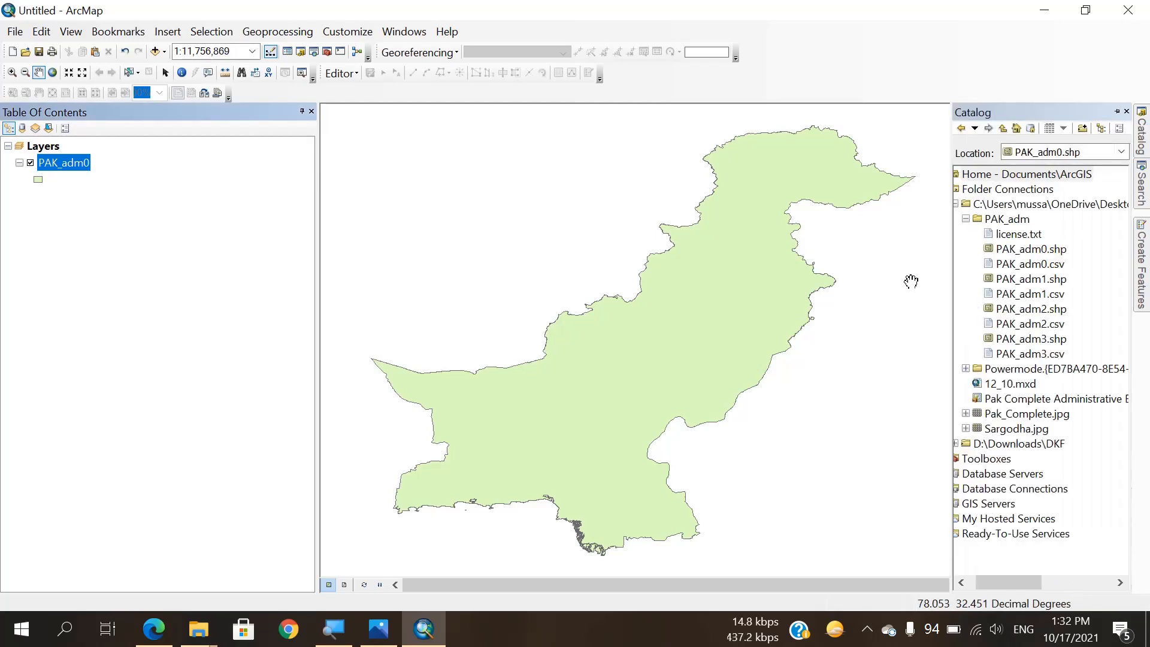
# Step: Add the shapefiles PAK_adm1.shp, PAK_adm2.shp and PAK_adm3.shp to the map as further layers
pyautogui.click(1139, 139)
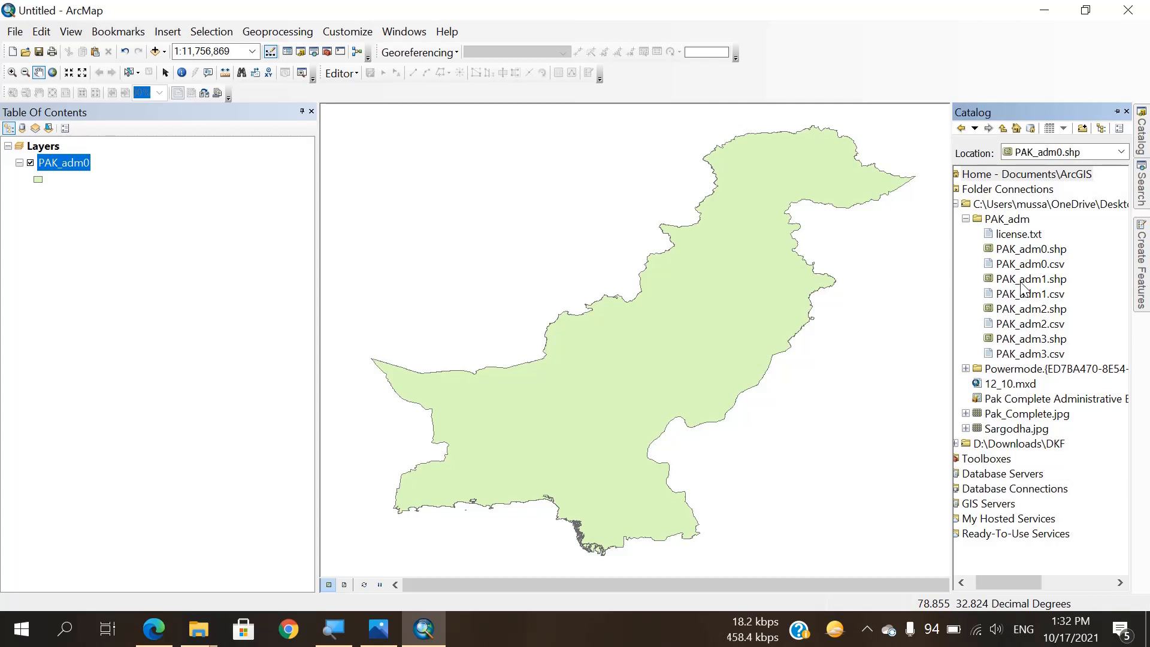
pyautogui.moveTo(1020, 282); pyautogui.dragTo(836, 283)
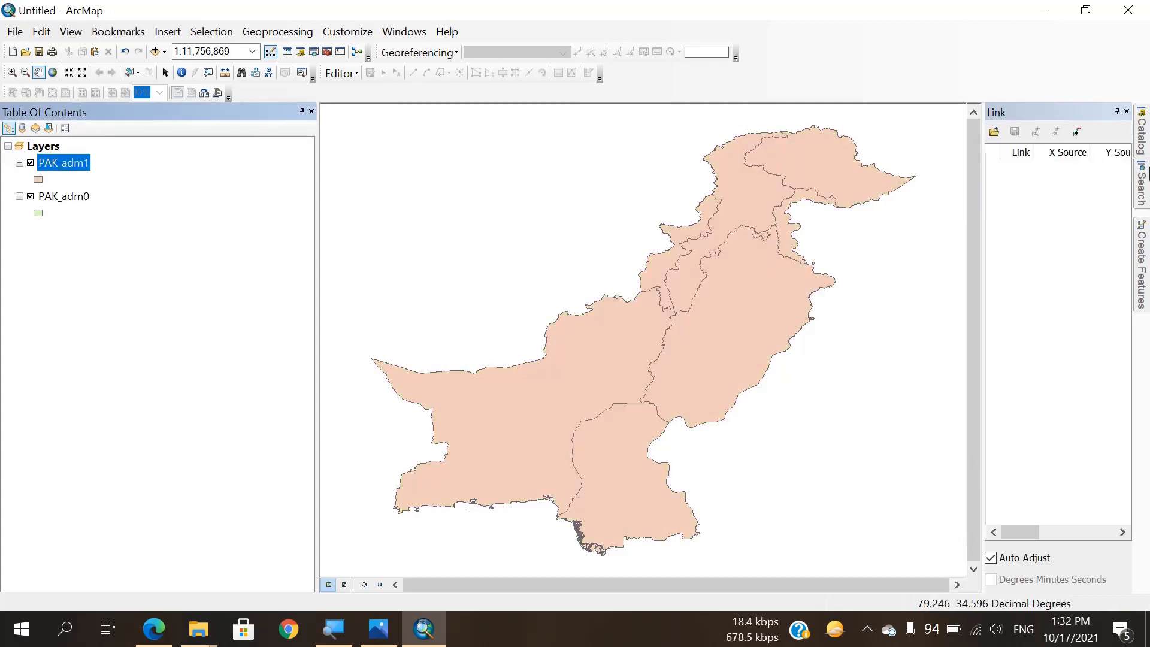
pyautogui.click(1144, 138)
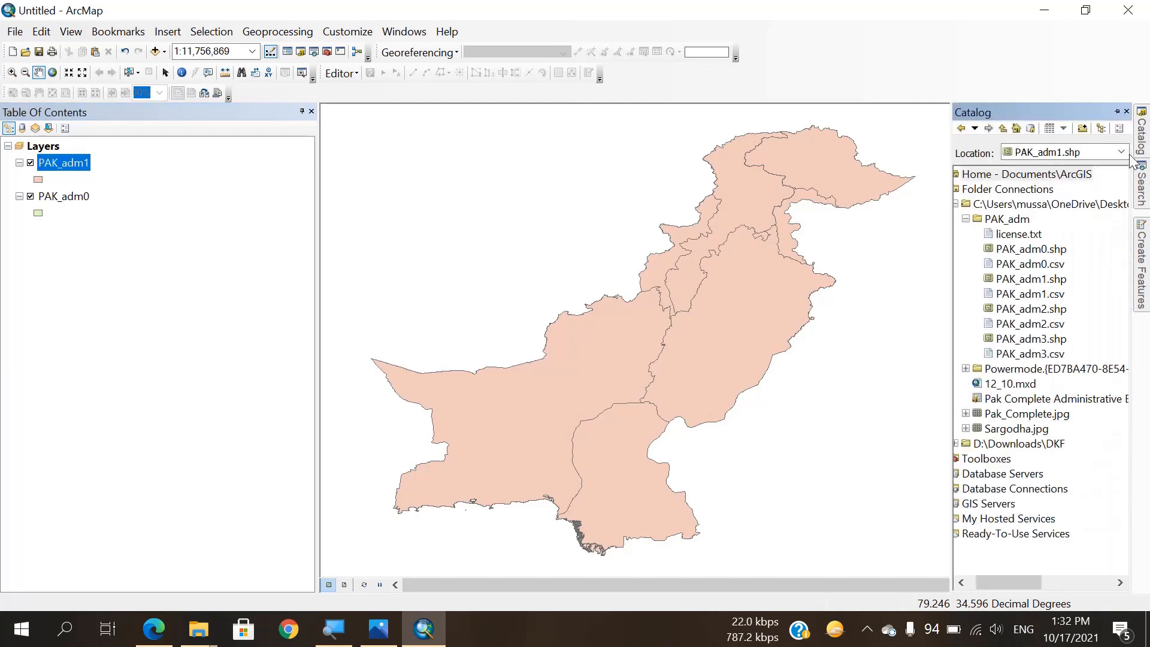
pyautogui.moveTo(1022, 309); pyautogui.dragTo(778, 299)
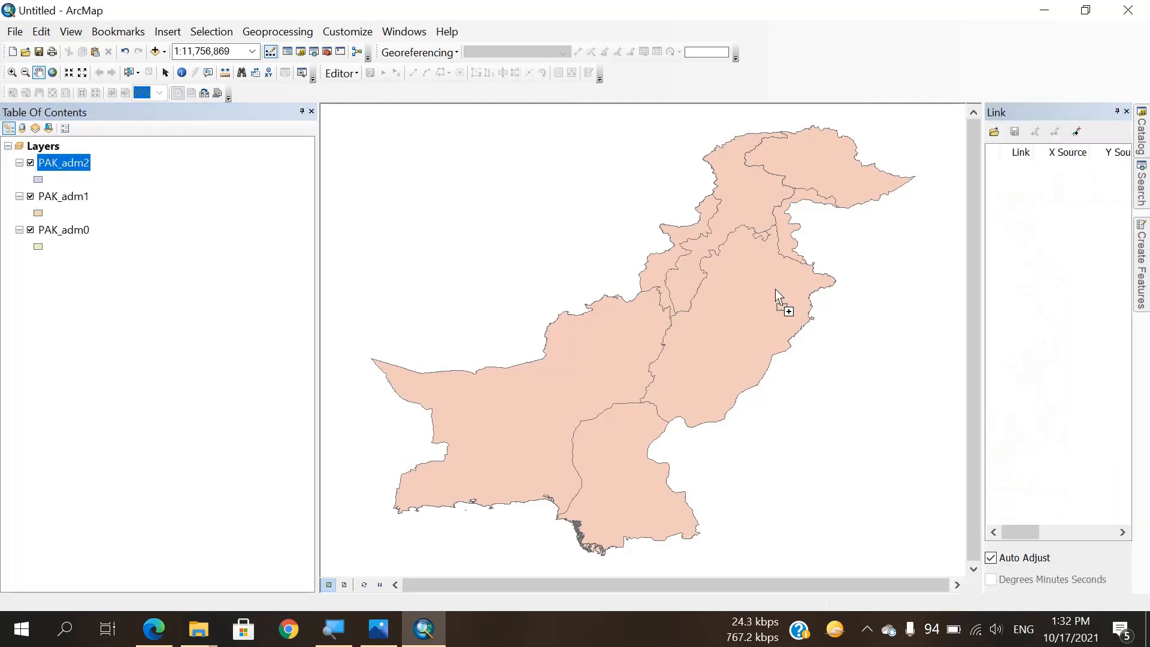
pyautogui.click(1144, 151)
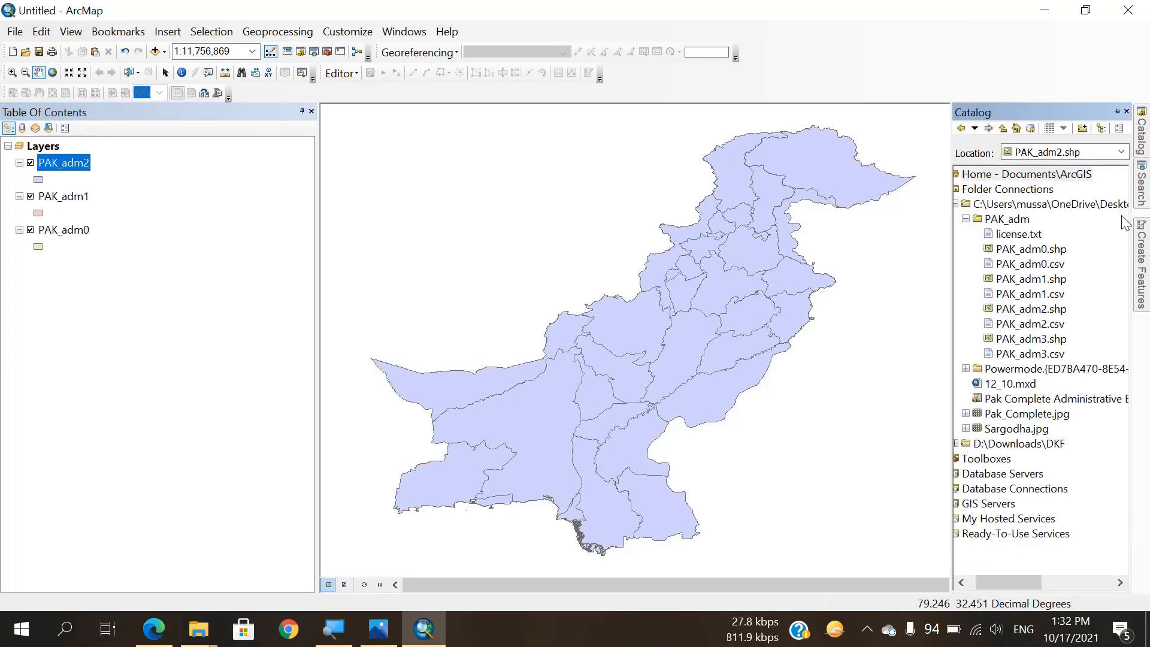
pyautogui.moveTo(1029, 339); pyautogui.dragTo(644, 335)
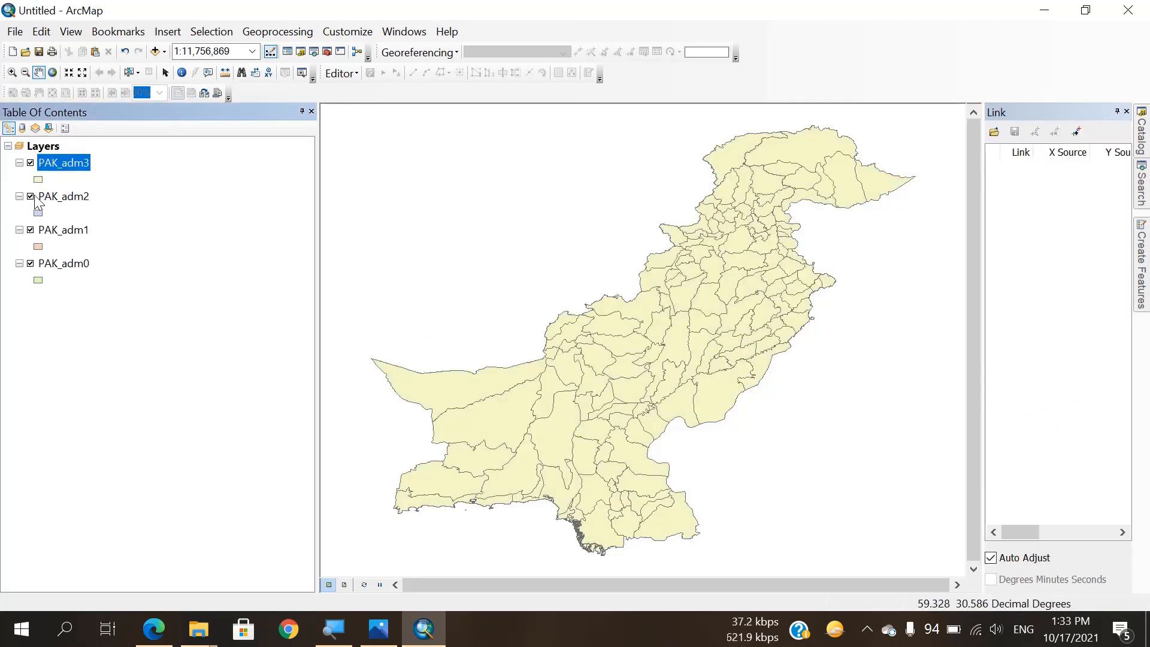
# Step: Remove the PAK_adm2, PAK_adm1 and PAK_adm0 layers from the map, keeping only PAK_adm3
pyautogui.click(51, 201)
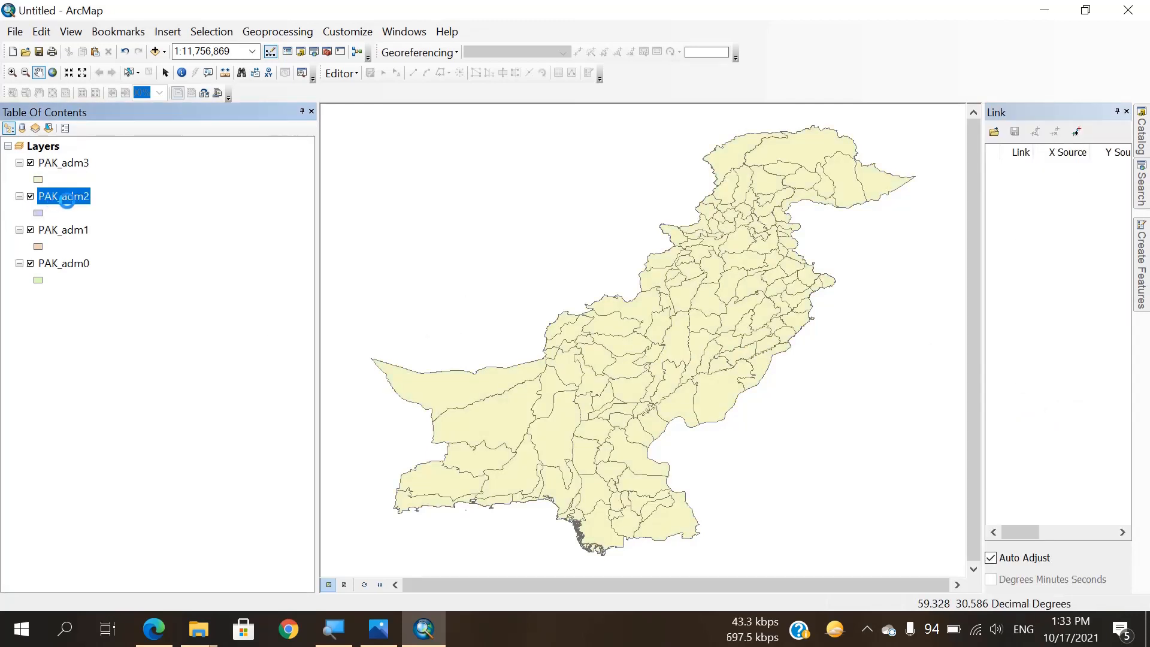
pyautogui.rightClick(96, 201)
pyautogui.click(117, 227)
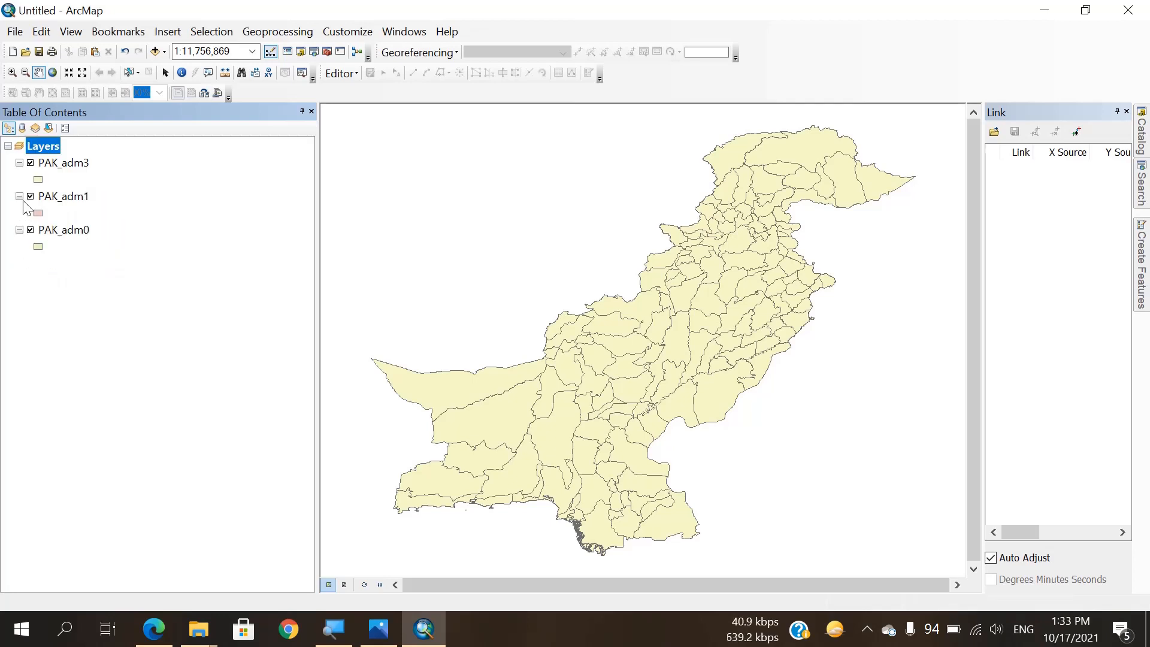
pyautogui.click(62, 196)
pyautogui.rightClick(75, 197)
pyautogui.click(102, 226)
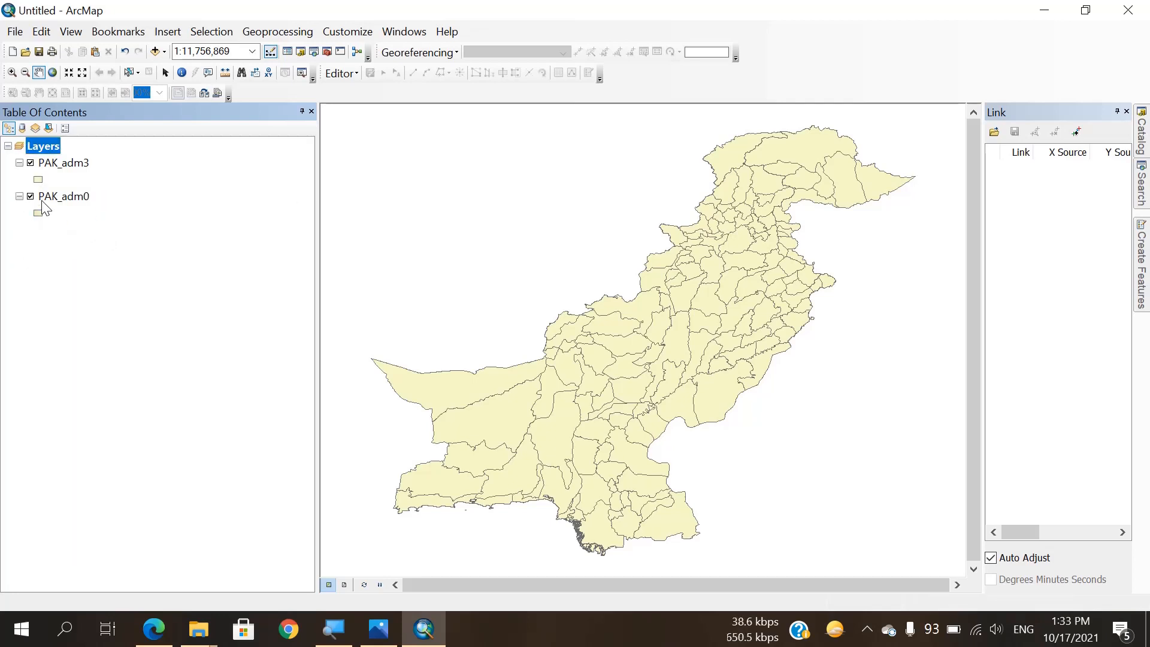
pyautogui.rightClick(57, 198)
pyautogui.click(96, 227)
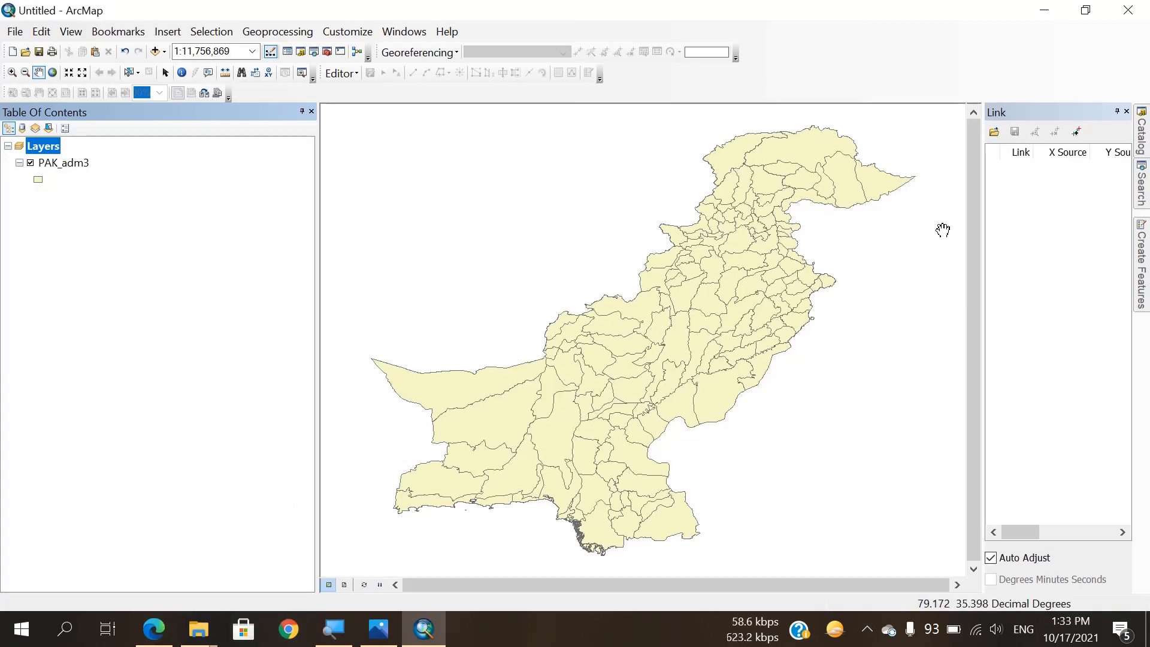
# Step: Switch to the browser, return to DIVA-GIS's country data page and download the Administrative areas data for India
pyautogui.click(166, 617)
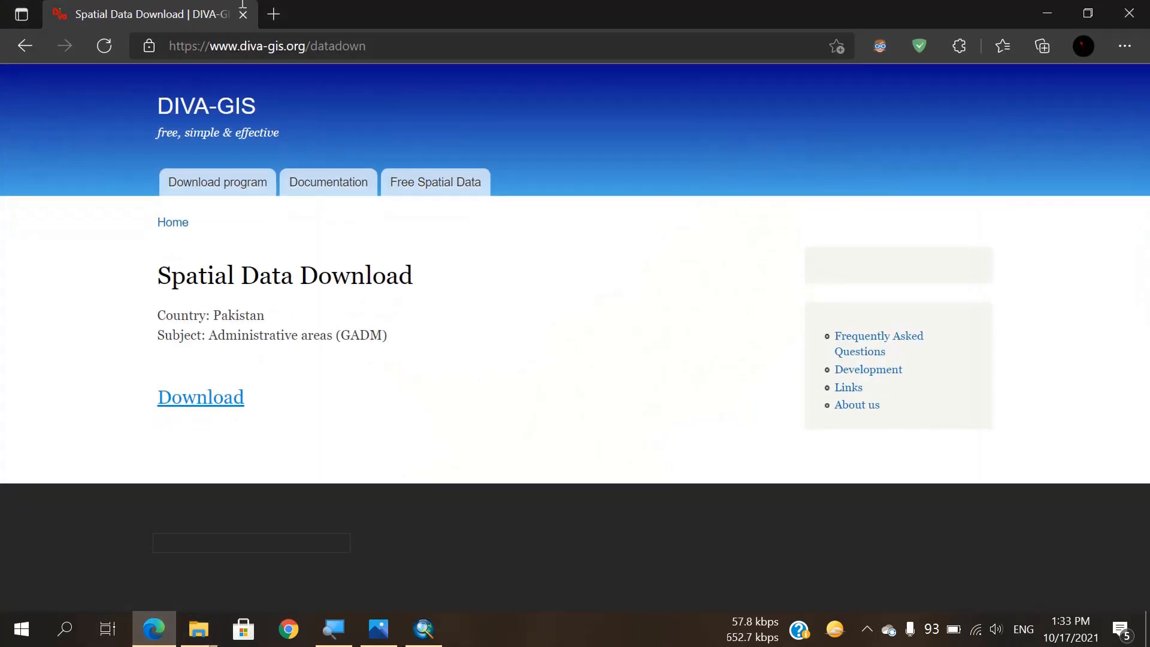
pyautogui.click(26, 37)
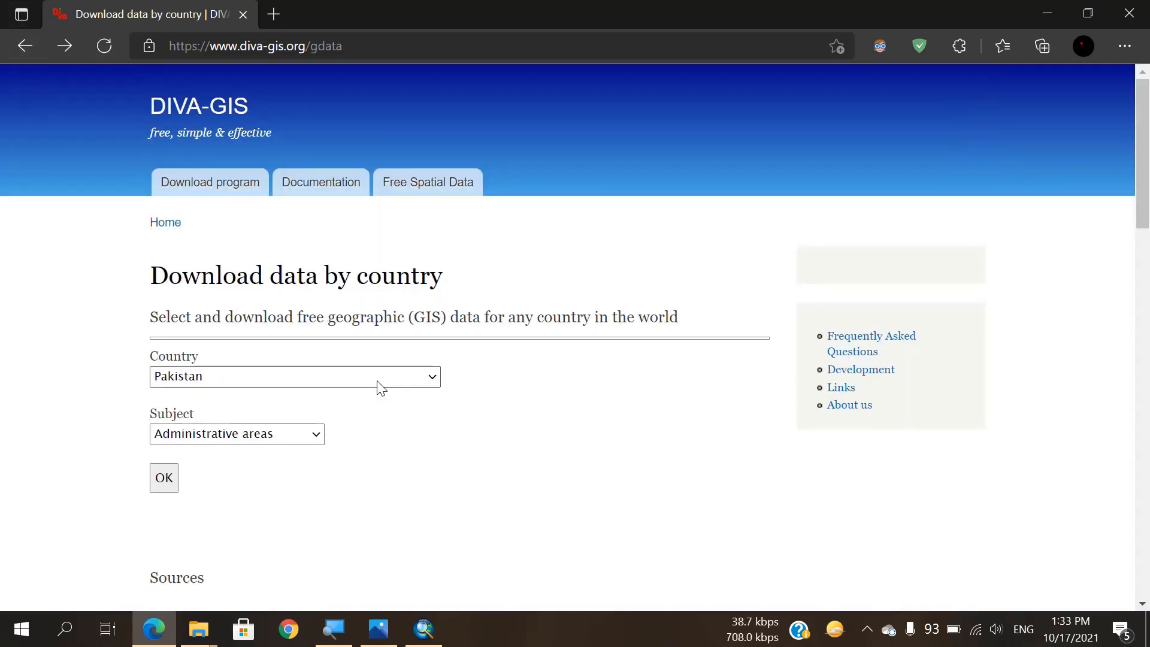
pyautogui.click(380, 388)
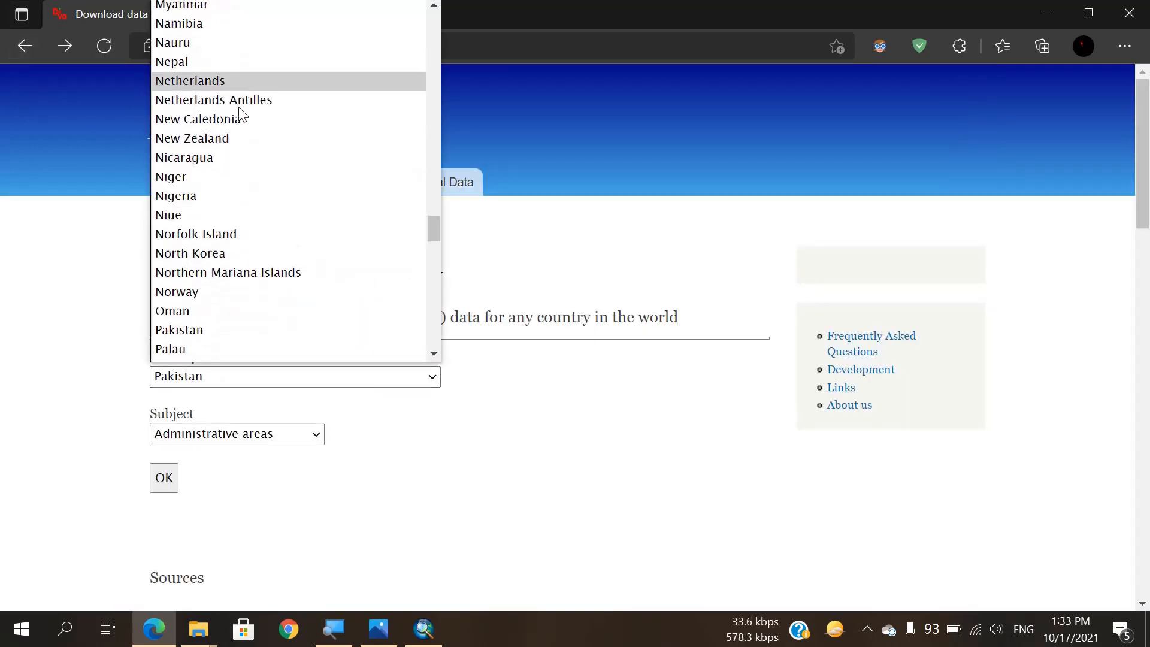
pyautogui.scroll(9, 239, 114)
pyautogui.scroll(7, 240, 114)
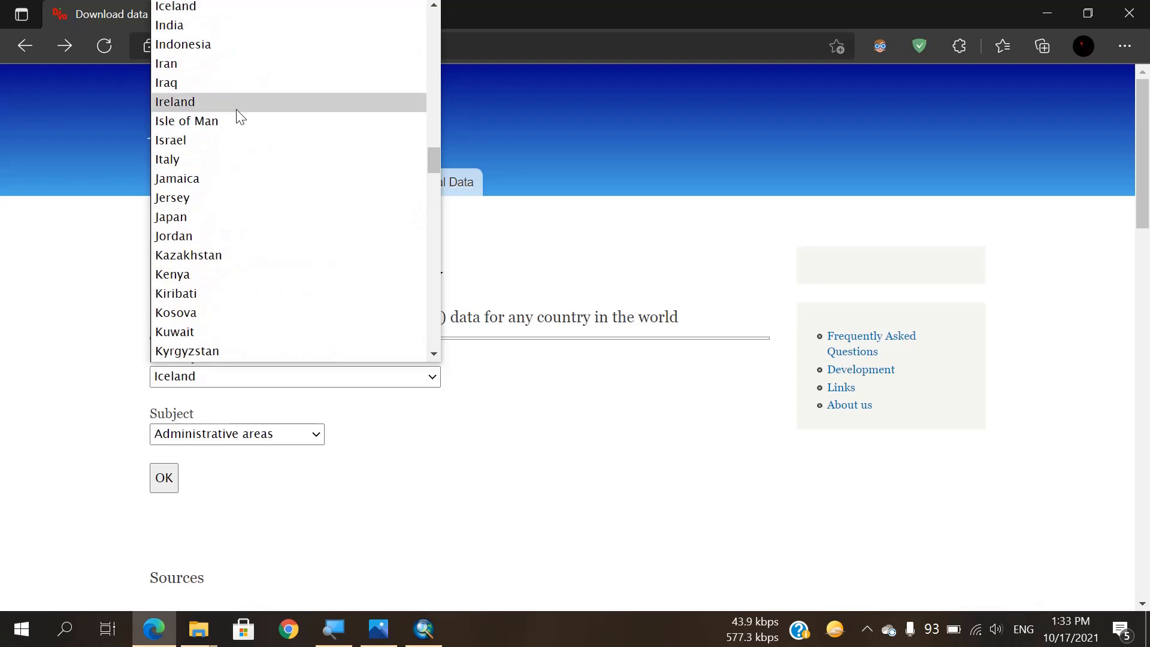
pyautogui.click(205, 24)
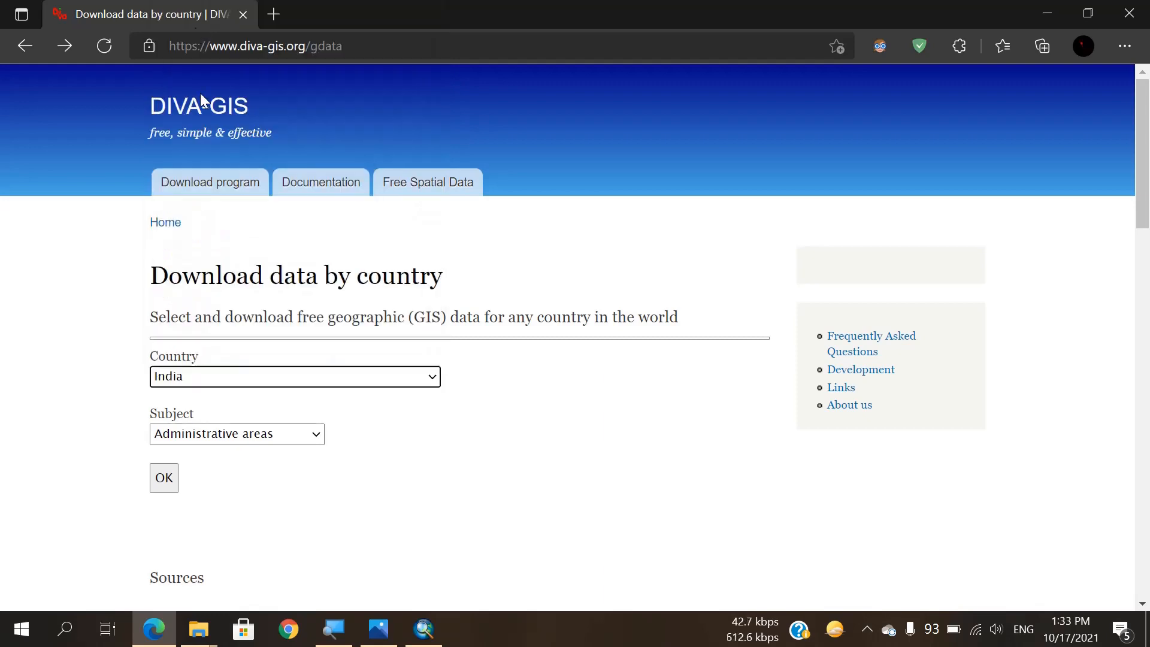
pyautogui.click(164, 477)
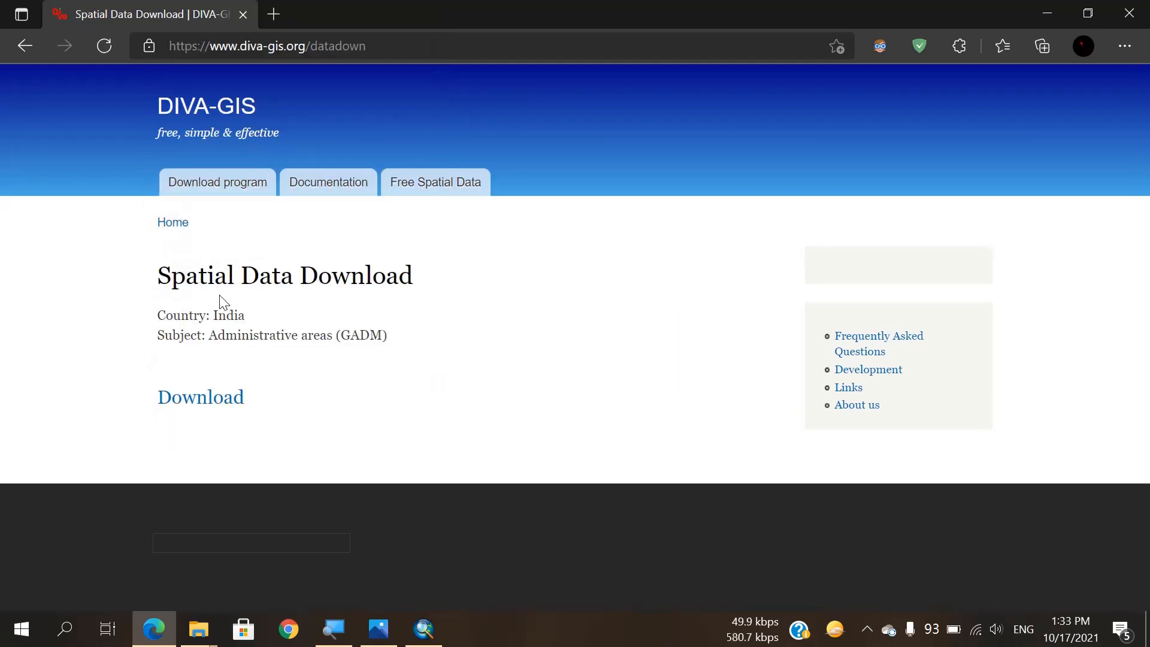
pyautogui.click(210, 412)
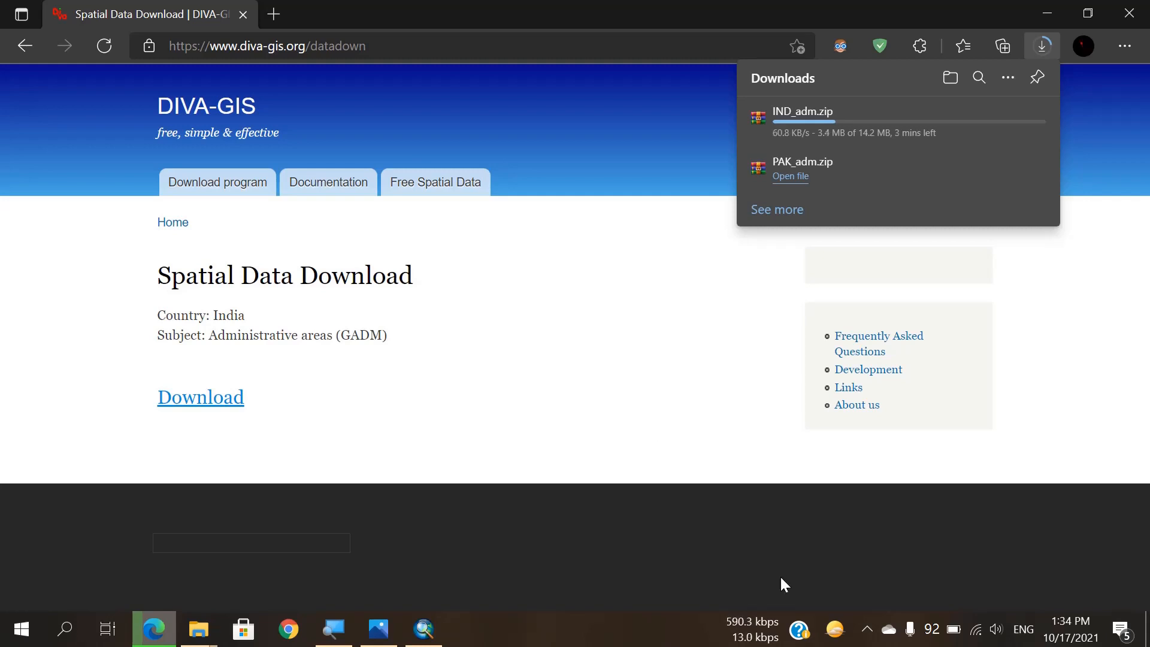
pyautogui.click(867, 628)
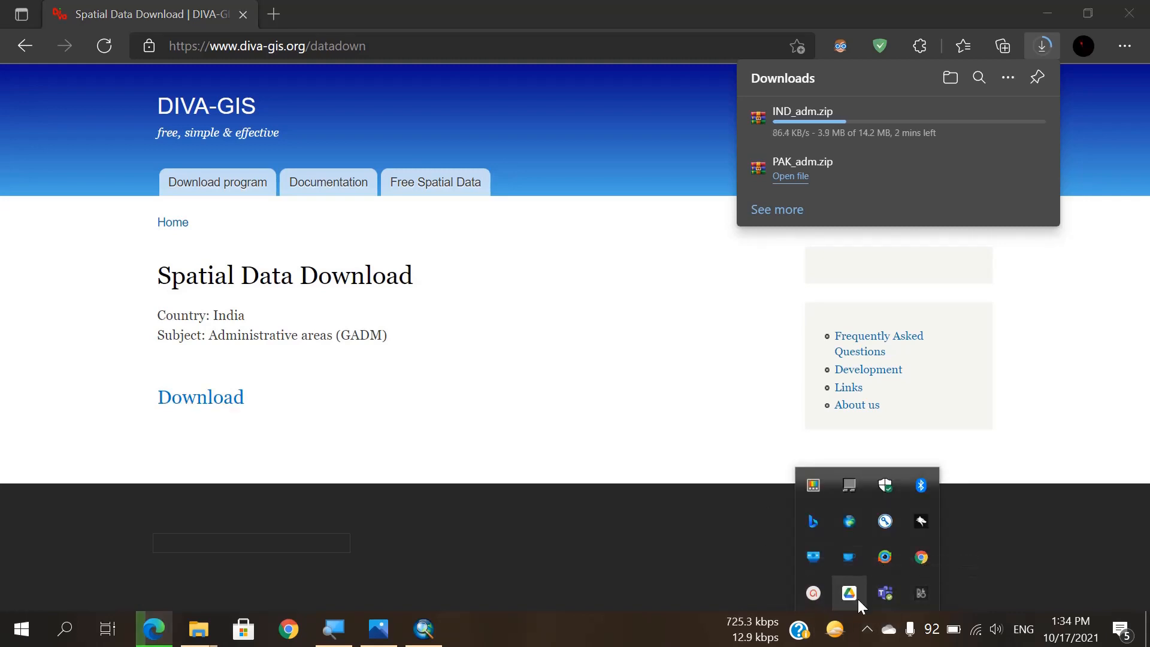
pyautogui.click(812, 594)
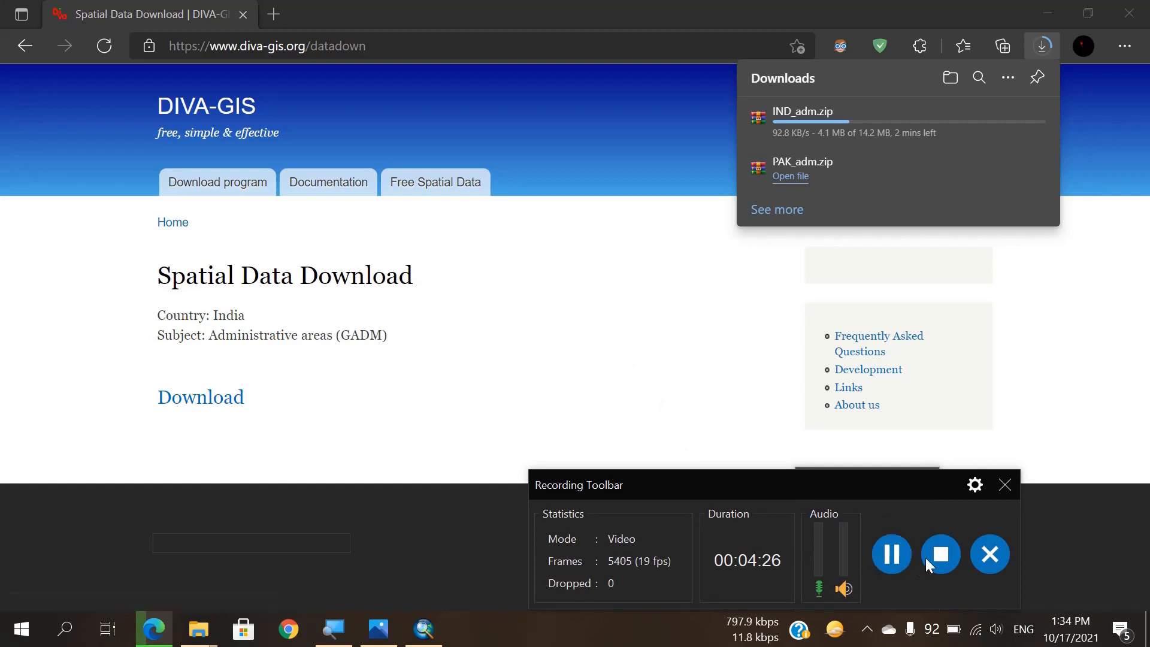
pyautogui.click(890, 554)
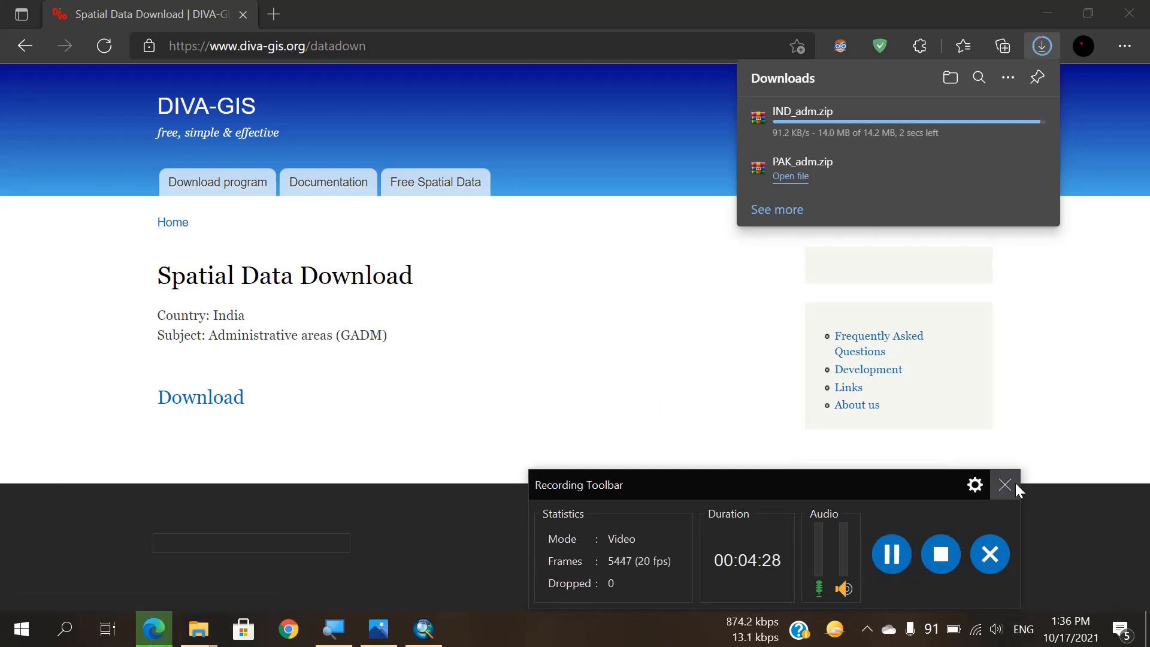
pyautogui.click(1011, 484)
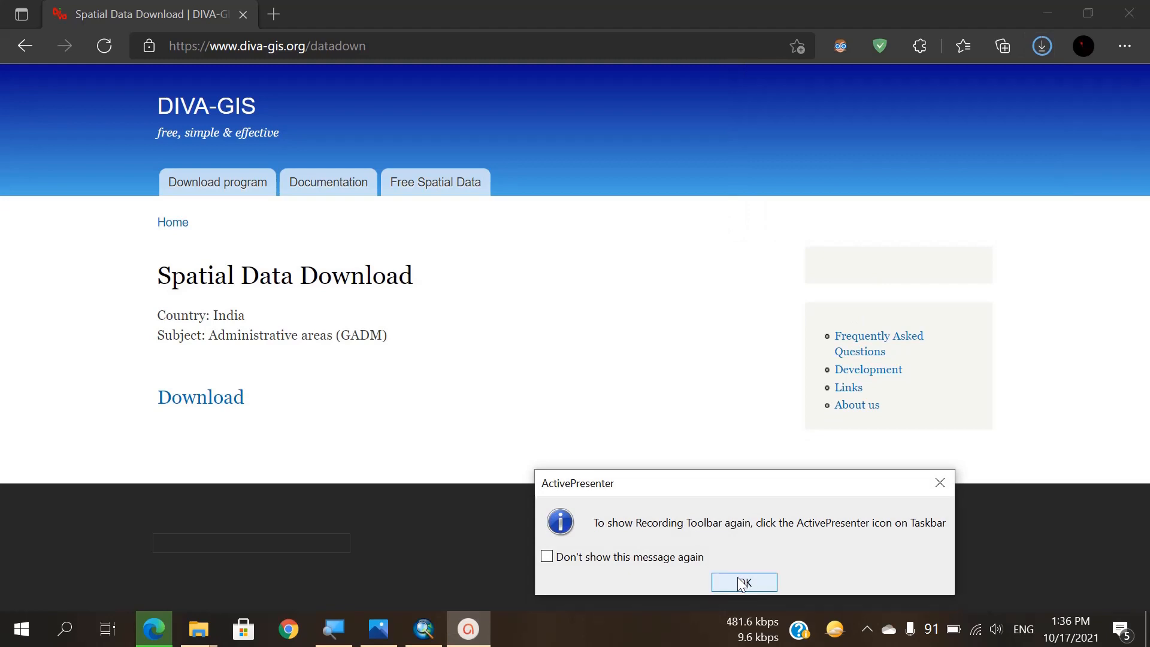
pyautogui.click(662, 557)
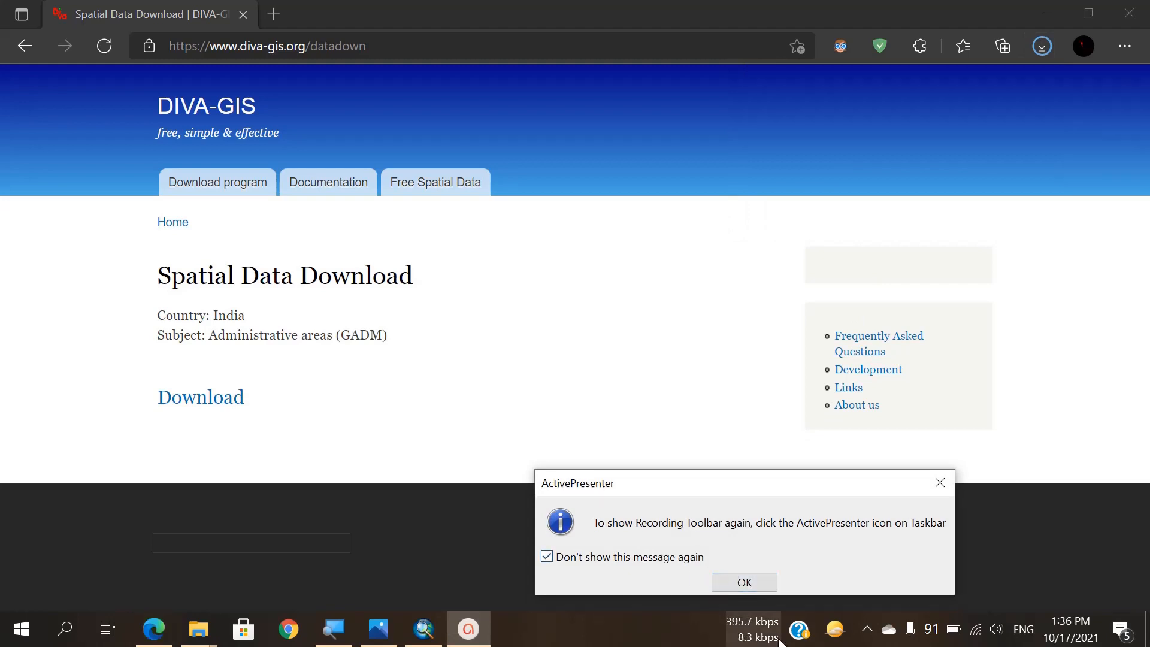
pyautogui.click(743, 582)
# Step: Open the downloaded IND_adm.zip archive to check its contents and close it
pyautogui.click(1040, 53)
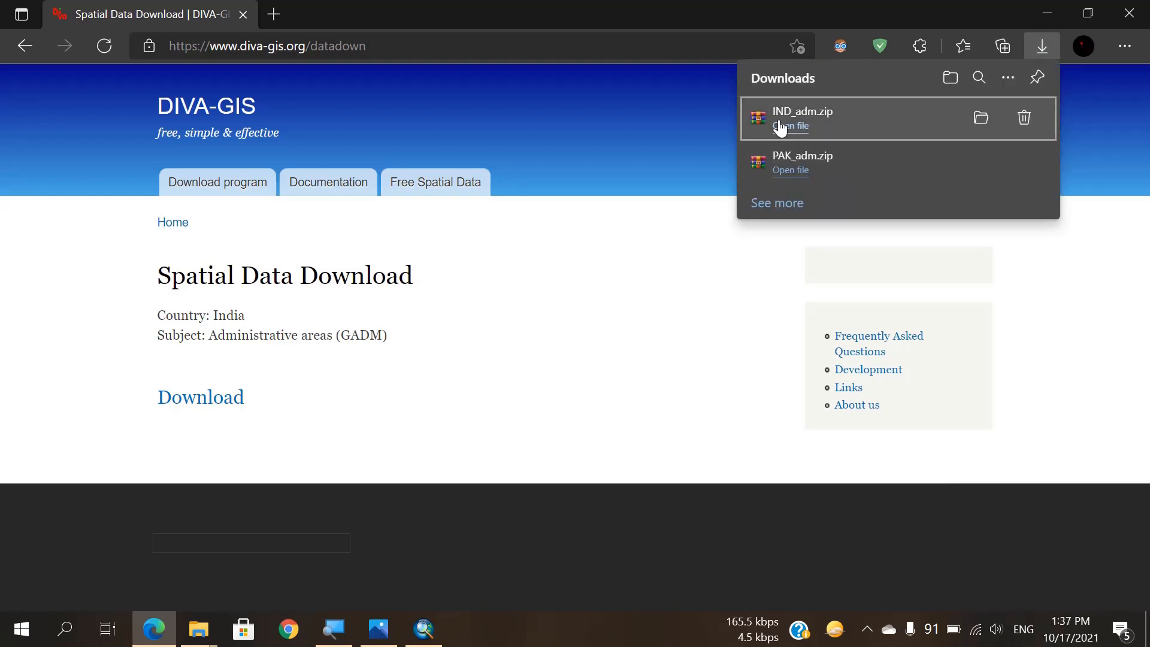
pyautogui.click(780, 126)
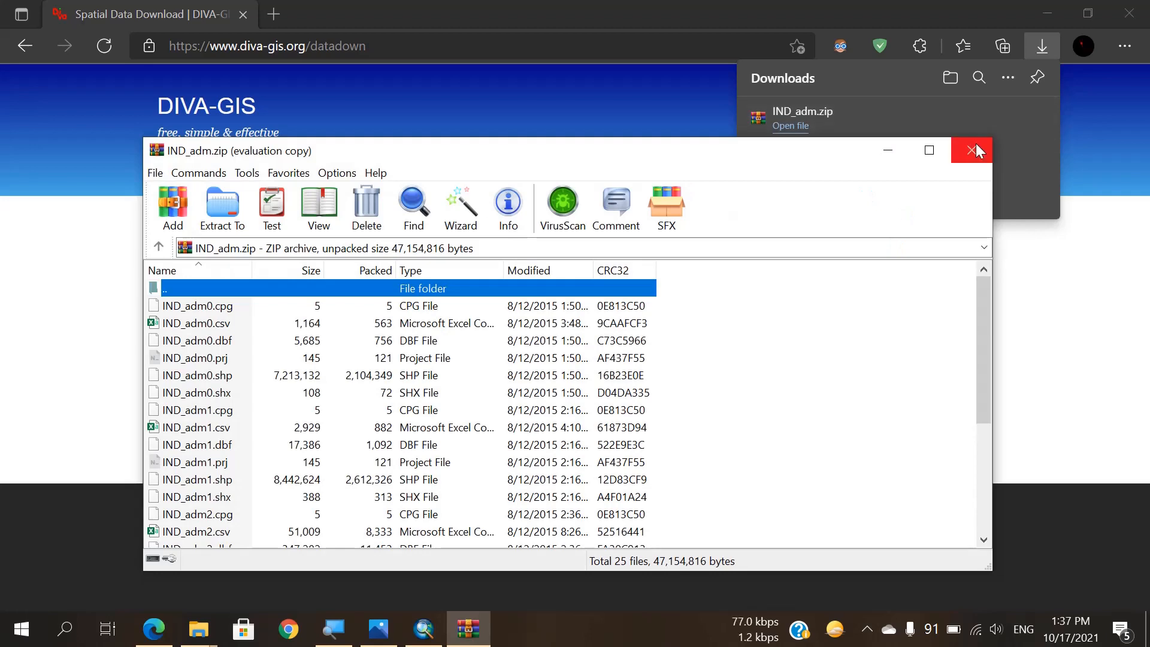
pyautogui.click(966, 150)
# Step: Extract the IND_adm archive in the Downloads folder into its own IND_adm folder
pyautogui.click(199, 629)
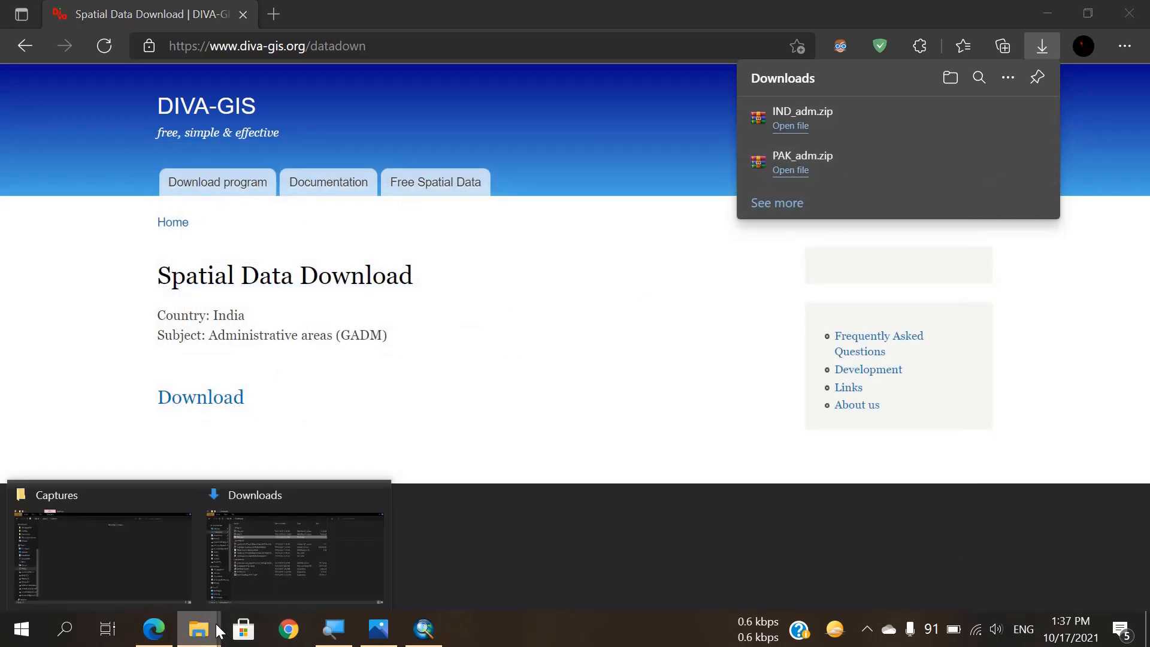
pyautogui.click(271, 552)
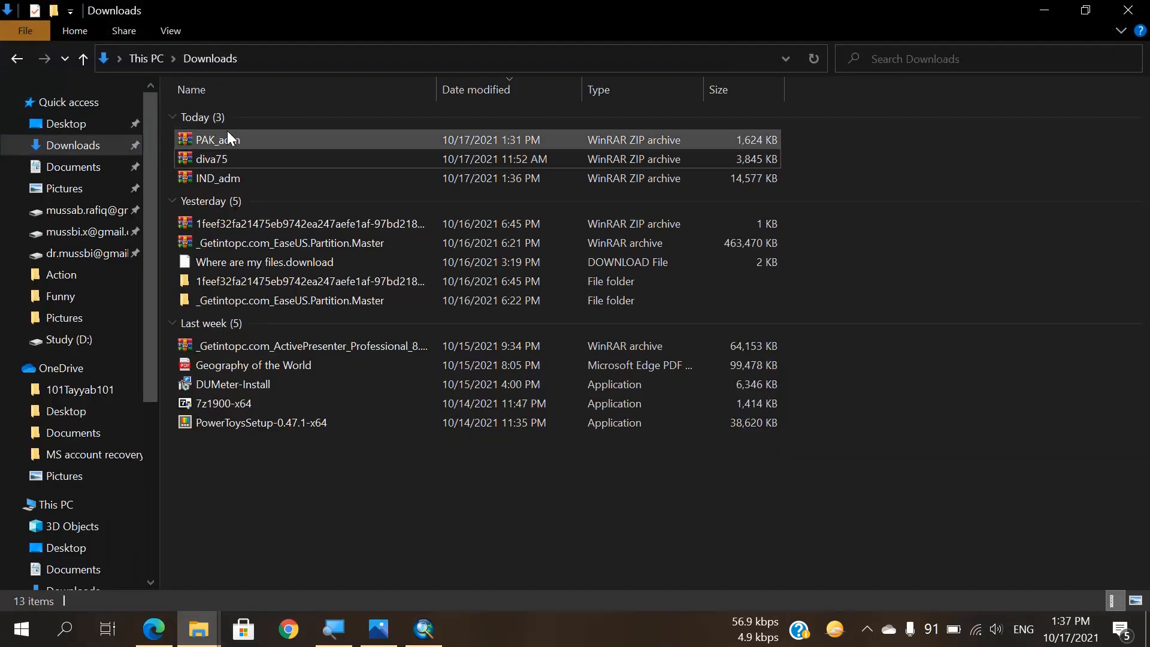
pyautogui.click(218, 175)
pyautogui.rightClick(217, 174)
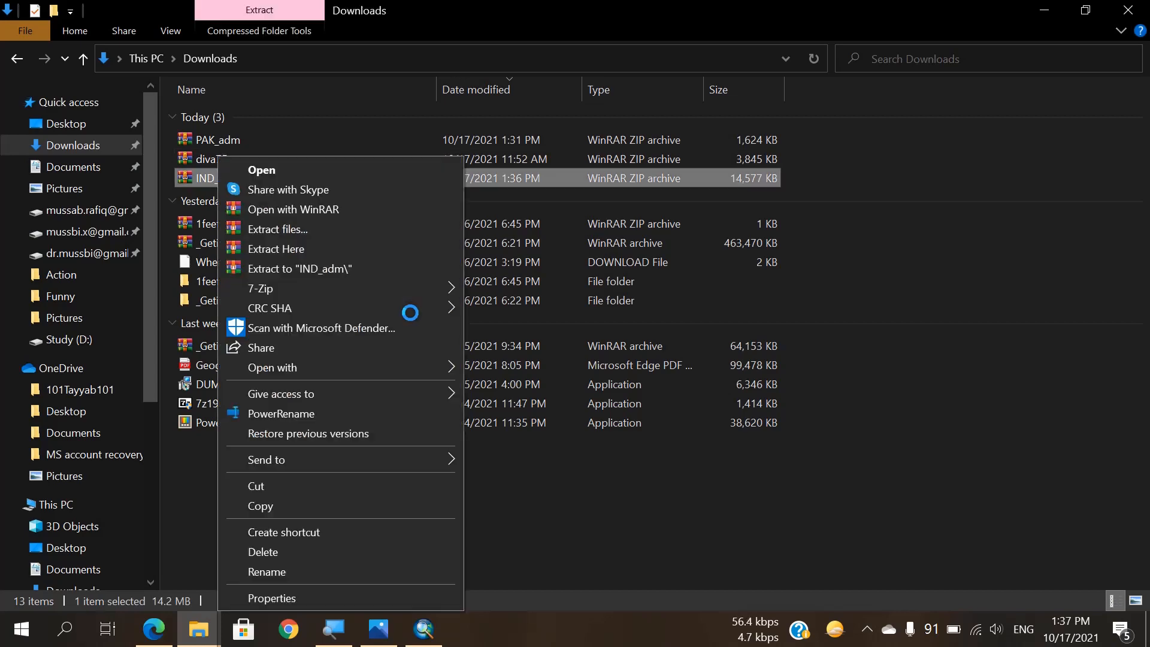
pyautogui.click(288, 268)
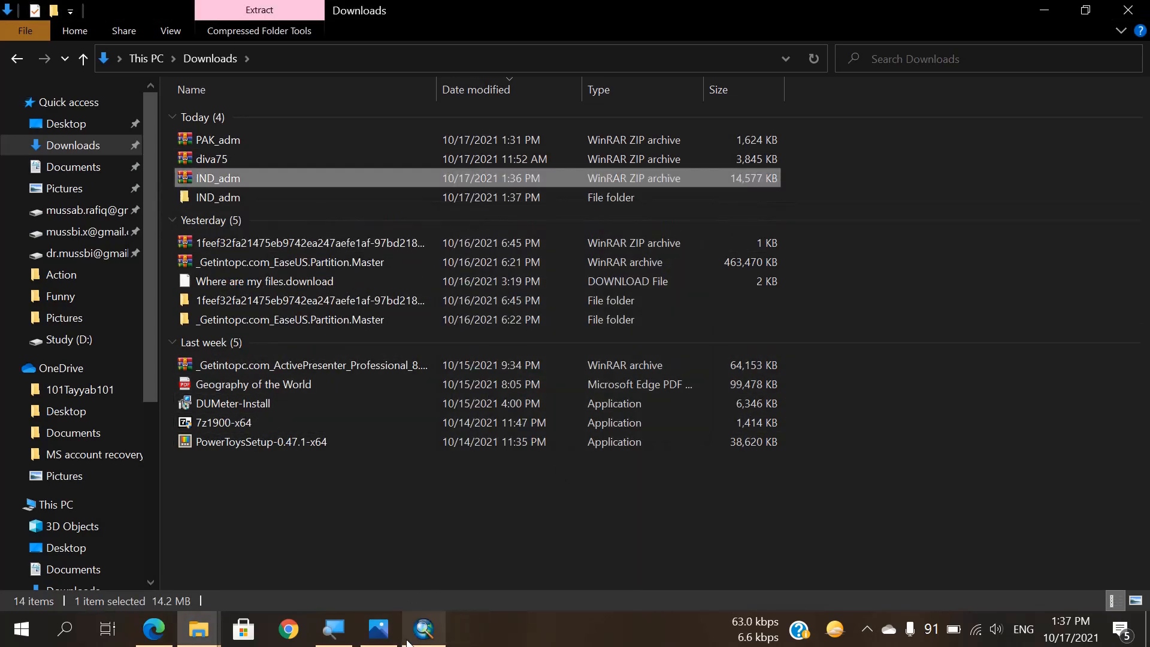
pyautogui.click(423, 629)
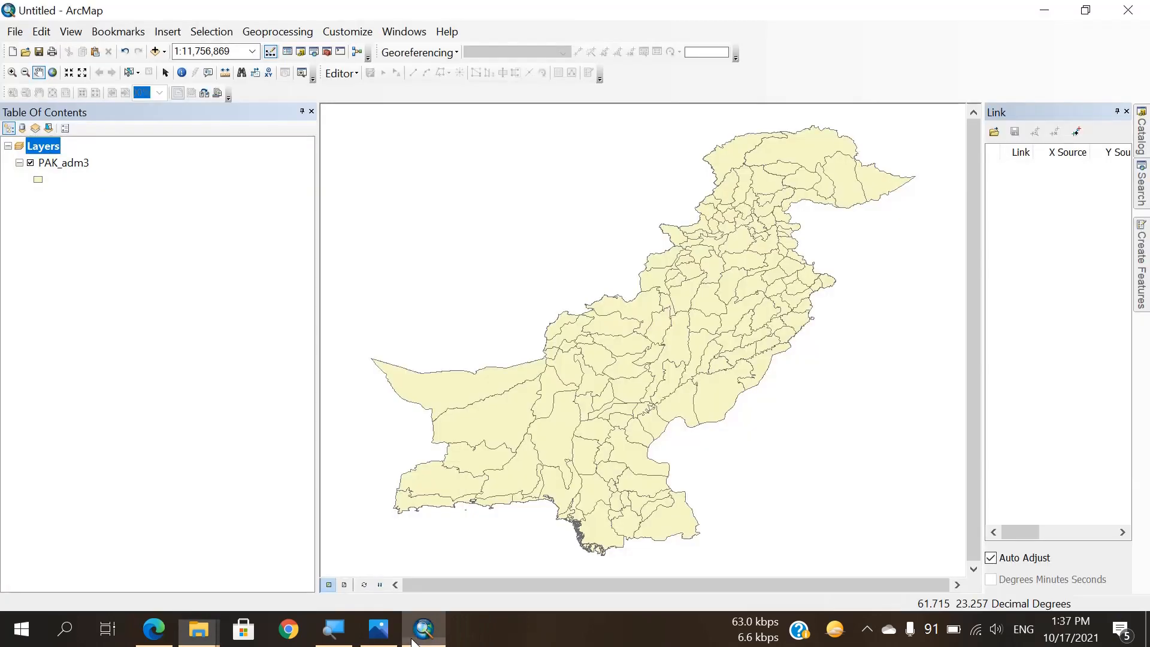
pyautogui.click(1140, 126)
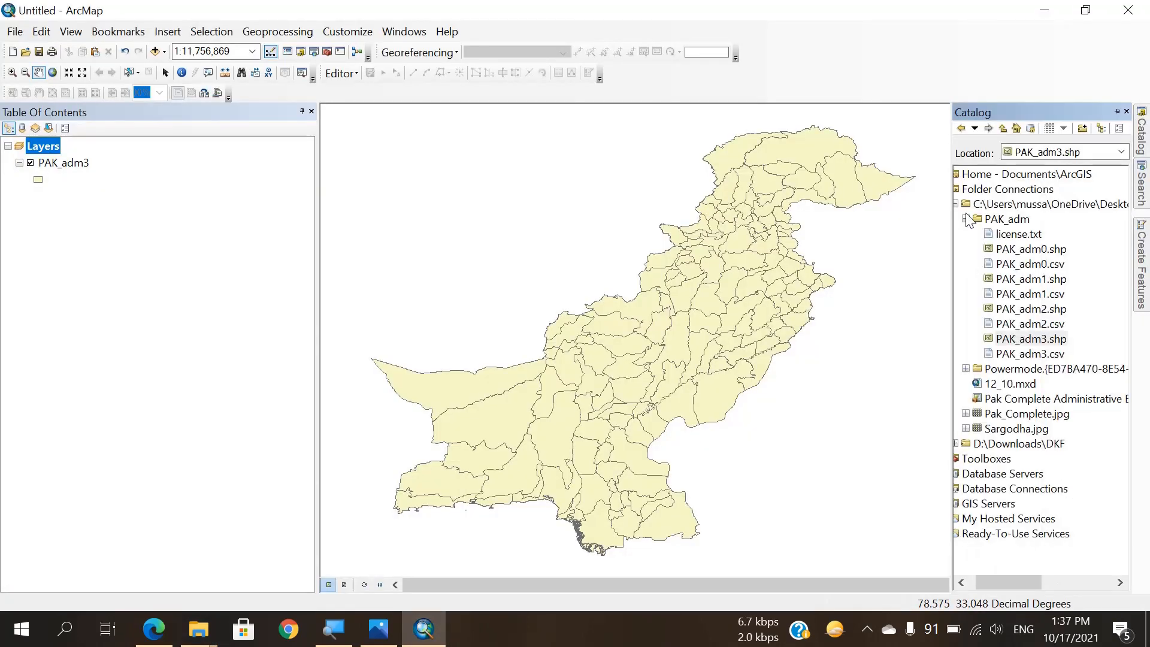
pyautogui.click(985, 204)
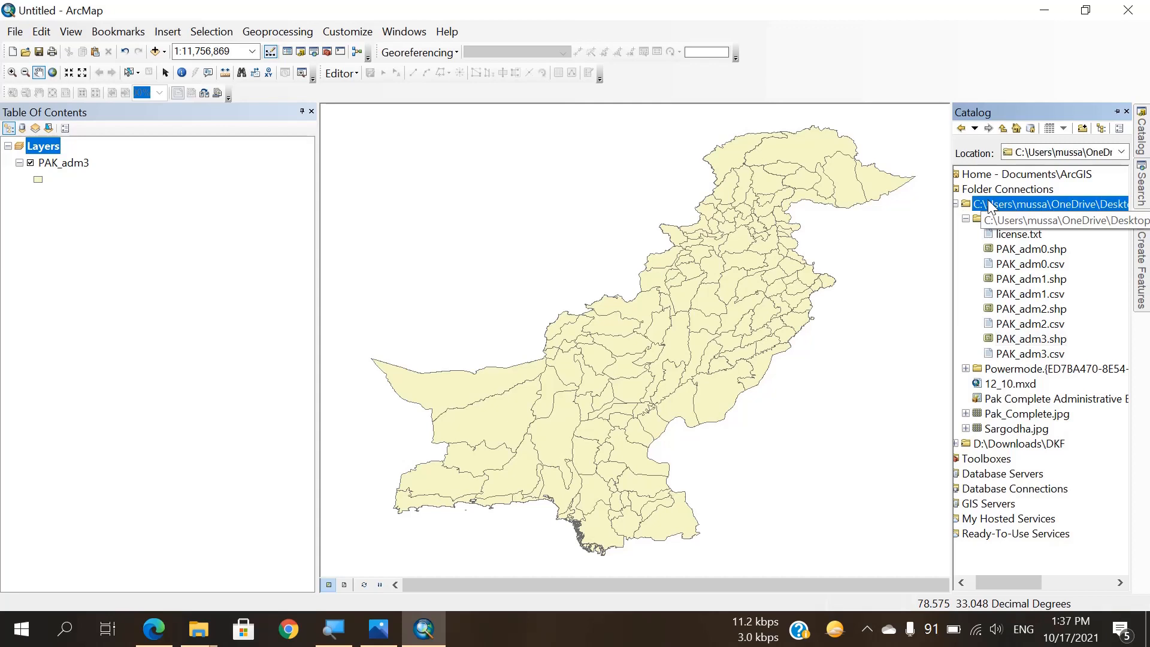
pyautogui.rightClick(986, 202)
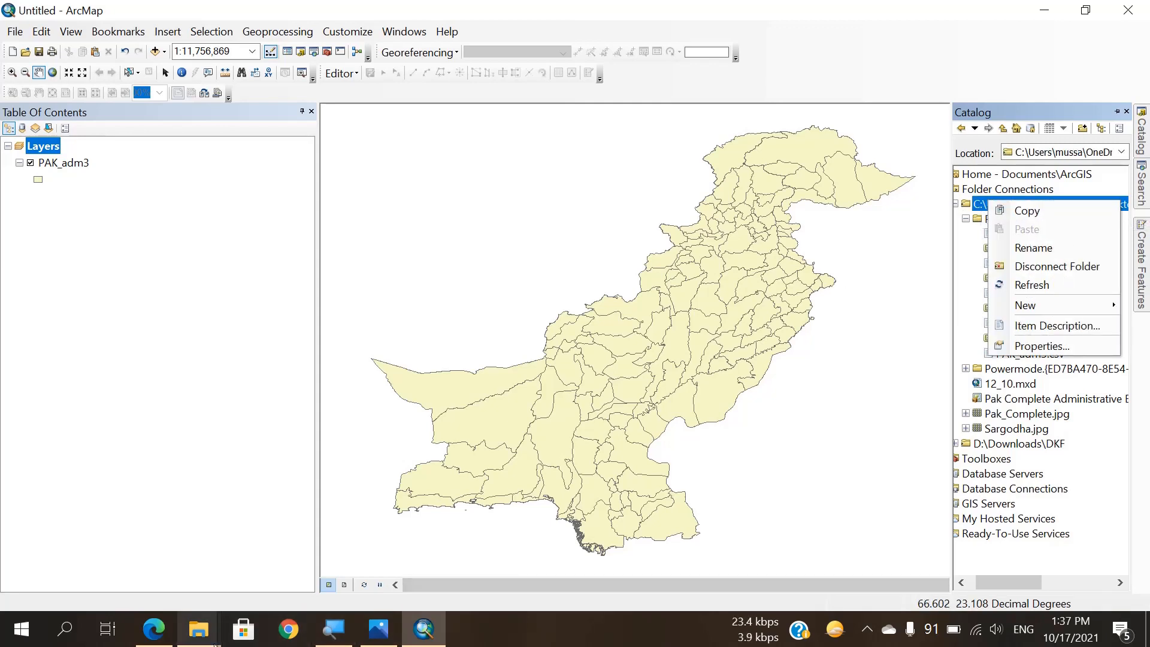
# Step: Move the extracted IND_adm folder from Downloads to the Desktop
pyautogui.moveTo(198, 628)
pyautogui.click(271, 565)
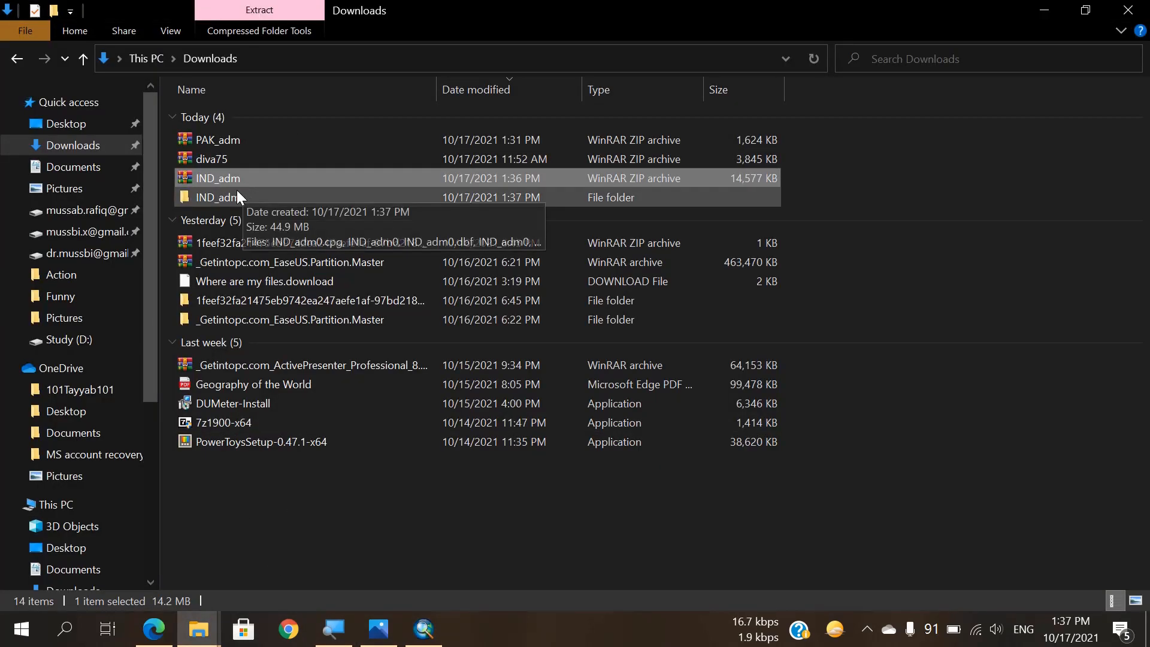
pyautogui.moveTo(236, 195); pyautogui.dragTo(500, 159)
# Step: Switch to ArcMap, refresh the Desktop folder connection in the catalog and expand its IND_adm folder
pyautogui.click(422, 626)
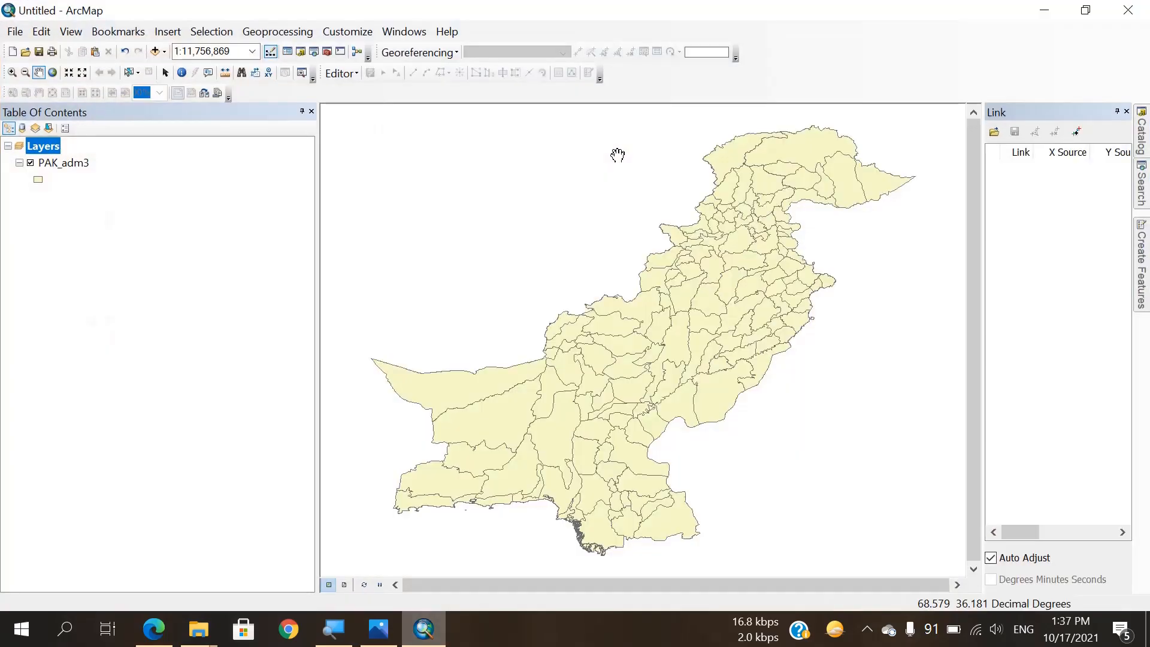
pyautogui.moveTo(1141, 127)
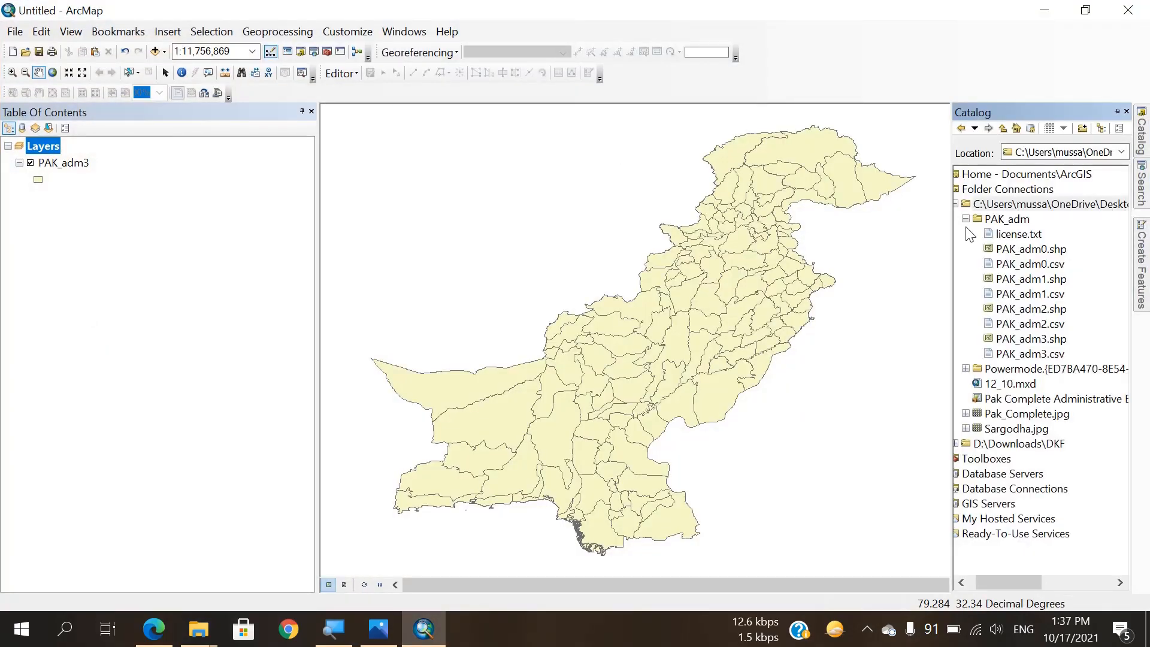
pyautogui.click(969, 207)
pyautogui.rightClick(969, 207)
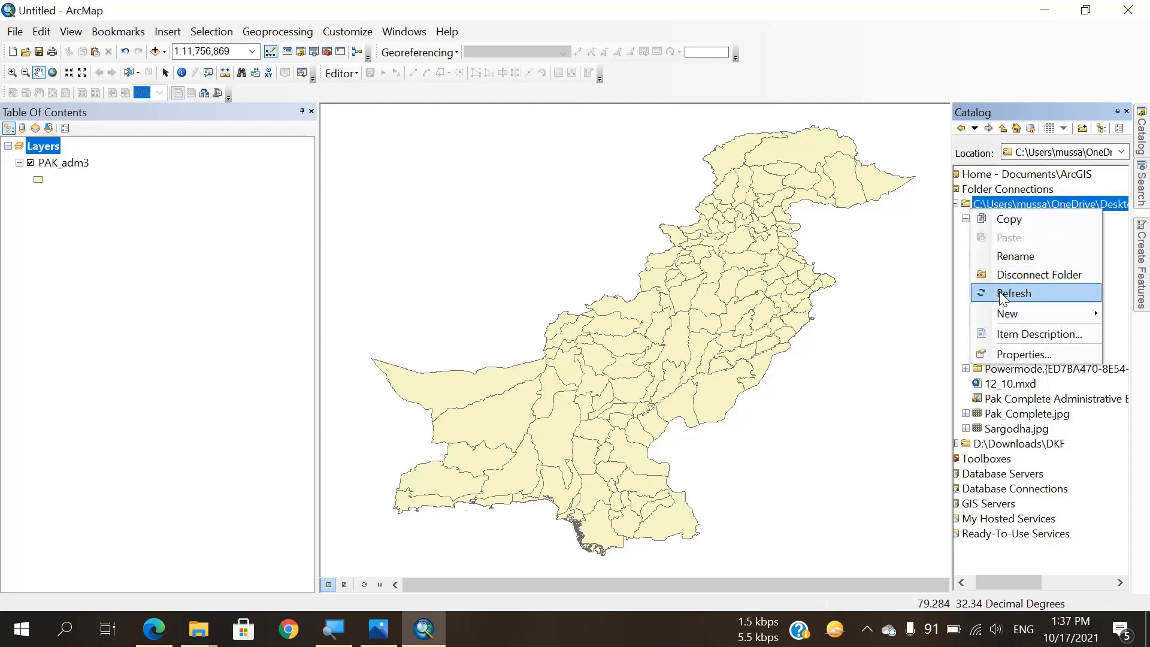
pyautogui.click(999, 292)
pyautogui.click(956, 219)
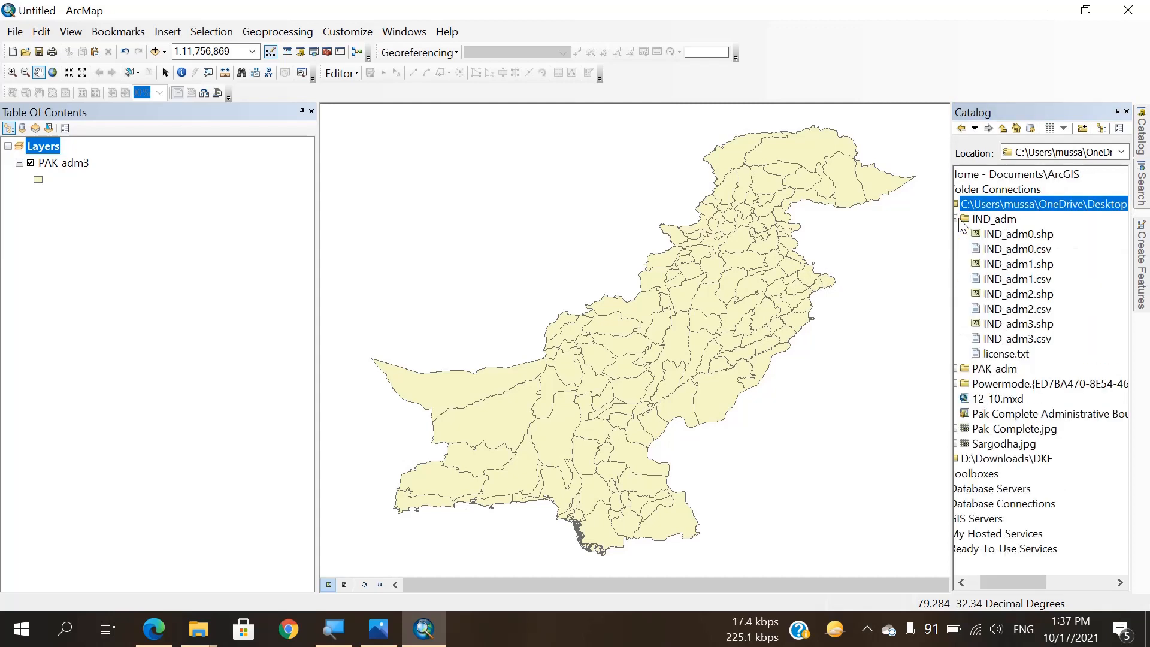
# Step: Try out the IND_adm0.shp shapefile on the map and remove its layer again
pyautogui.moveTo(994, 232); pyautogui.dragTo(846, 245)
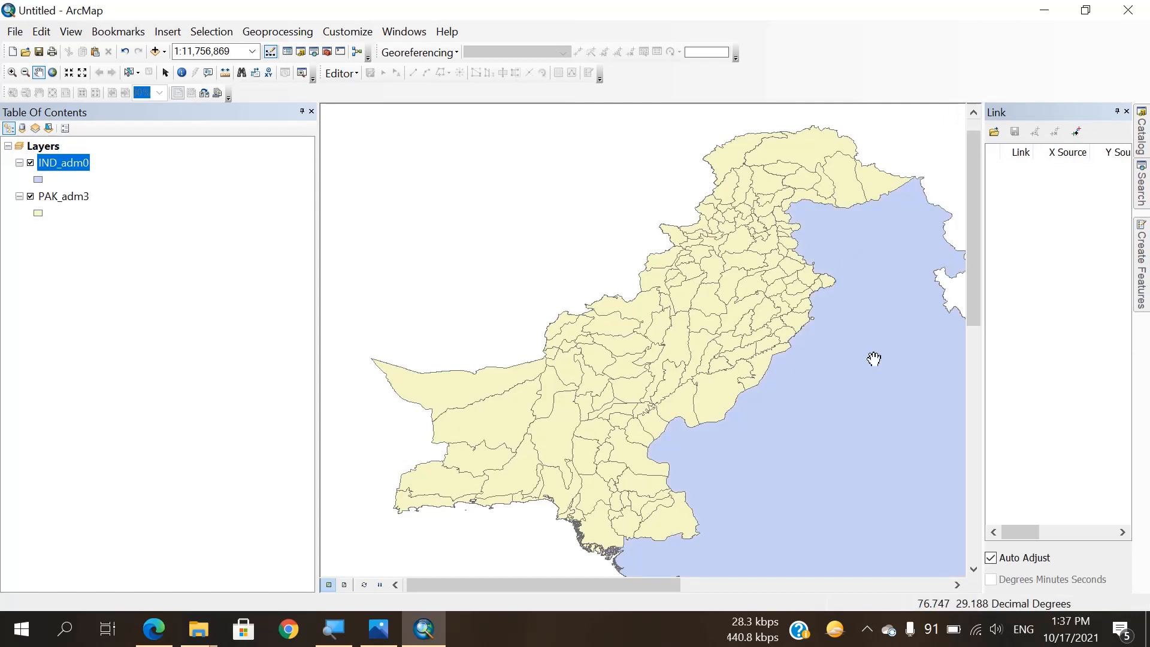
pyautogui.rightClick(45, 165)
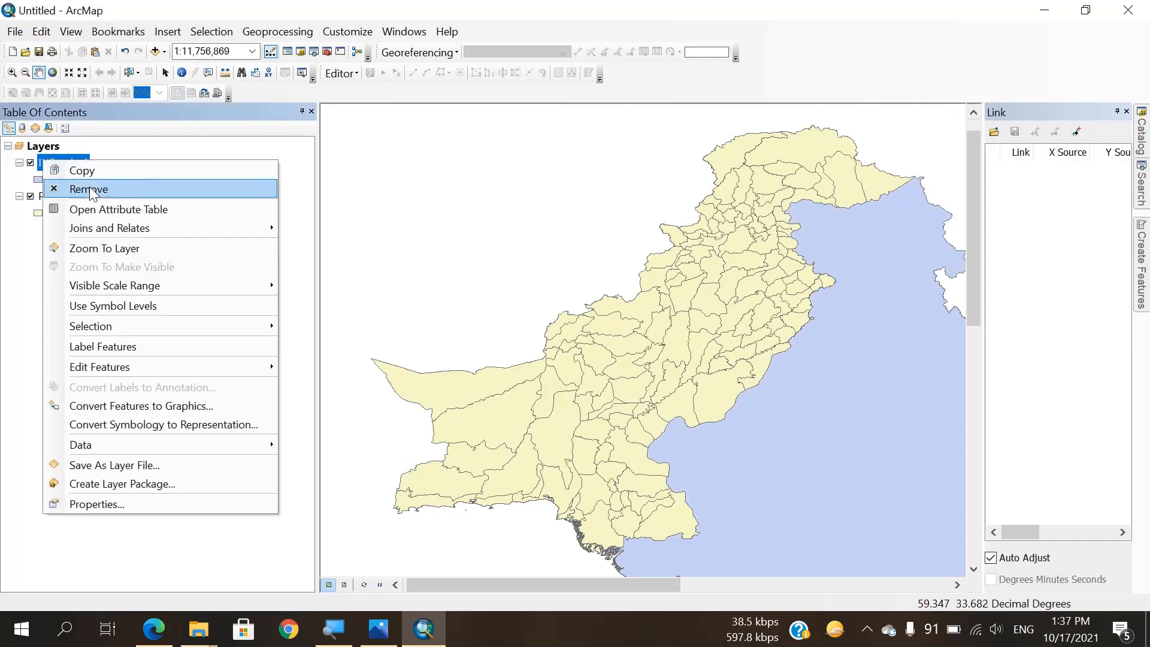
pyautogui.click(89, 188)
# Step: Add the IND_adm1.shp shapefile from the IND_adm folder to the map
pyautogui.click(1141, 141)
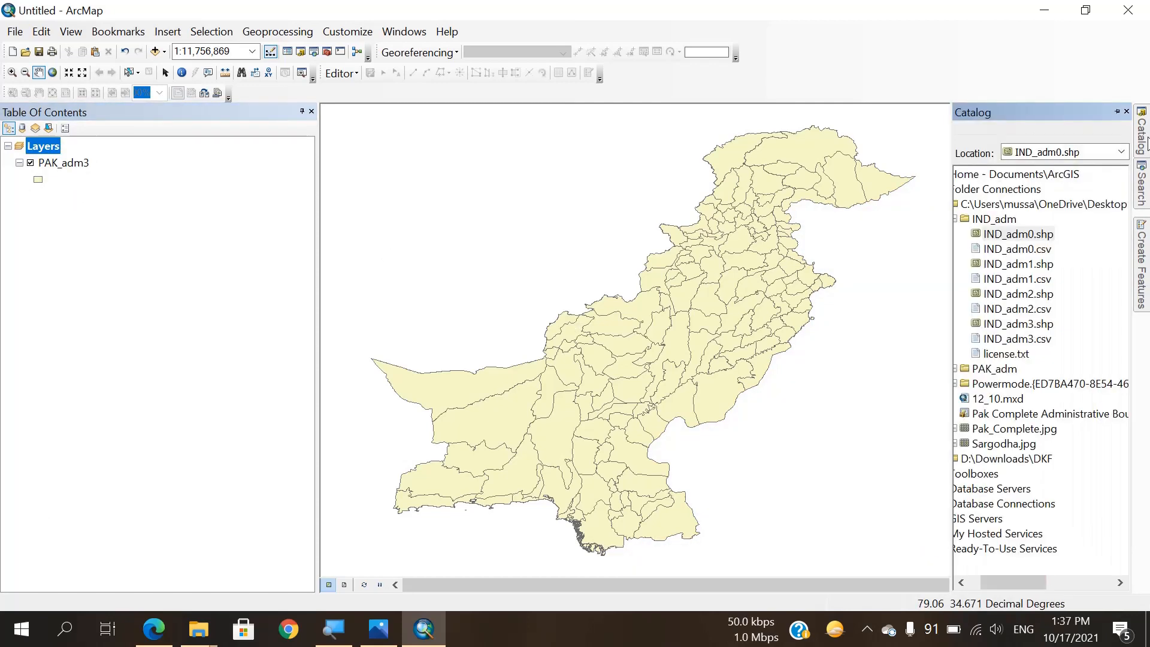
pyautogui.moveTo(1012, 264); pyautogui.dragTo(796, 266)
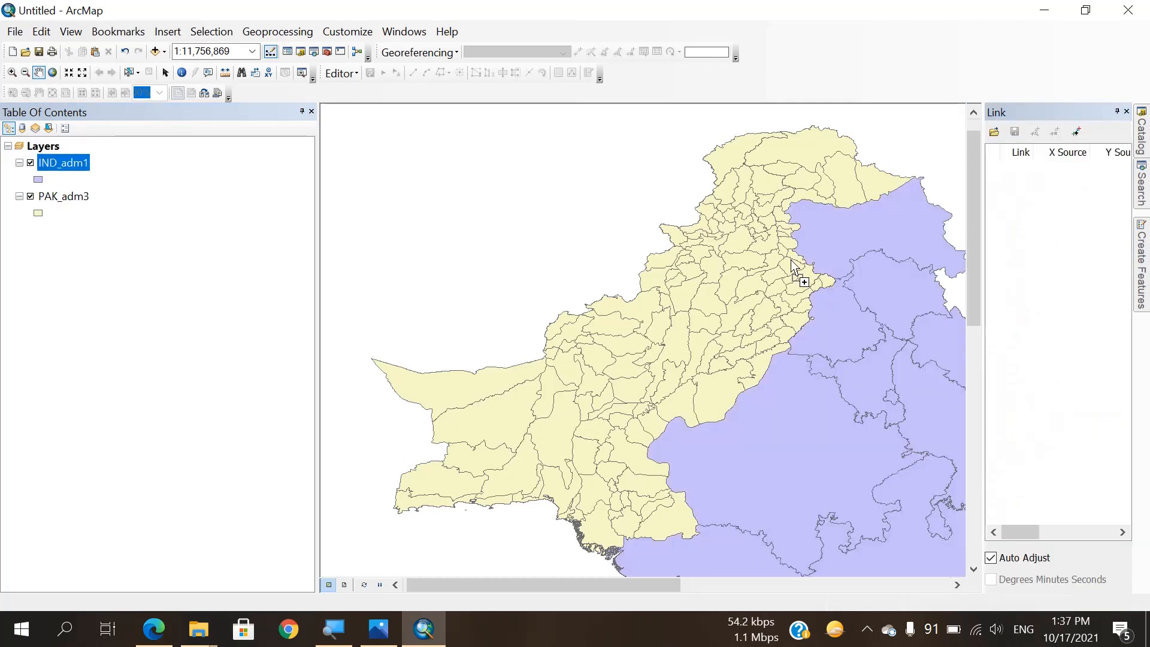
# Step: Open the IND_adm1 layer's attribute table, enlarge it and select the Jammu and Kashmir record
pyautogui.rightClick(60, 166)
pyautogui.click(121, 226)
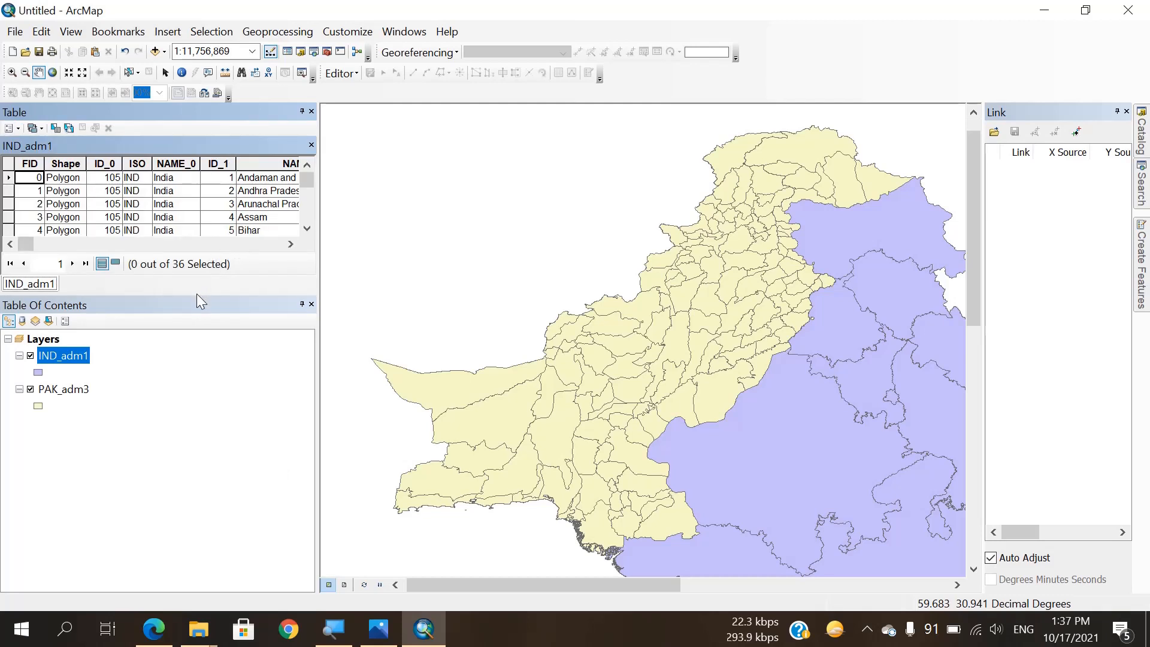
pyautogui.moveTo(177, 295); pyautogui.dragTo(66, 478)
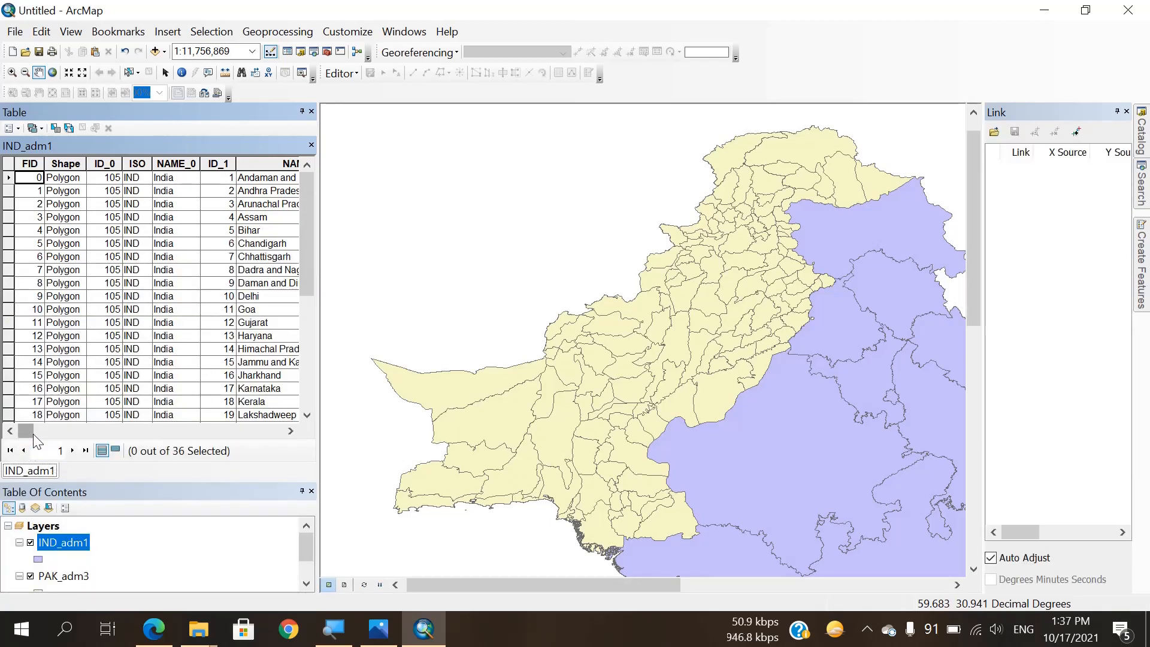
pyautogui.moveTo(33, 434); pyautogui.dragTo(78, 443)
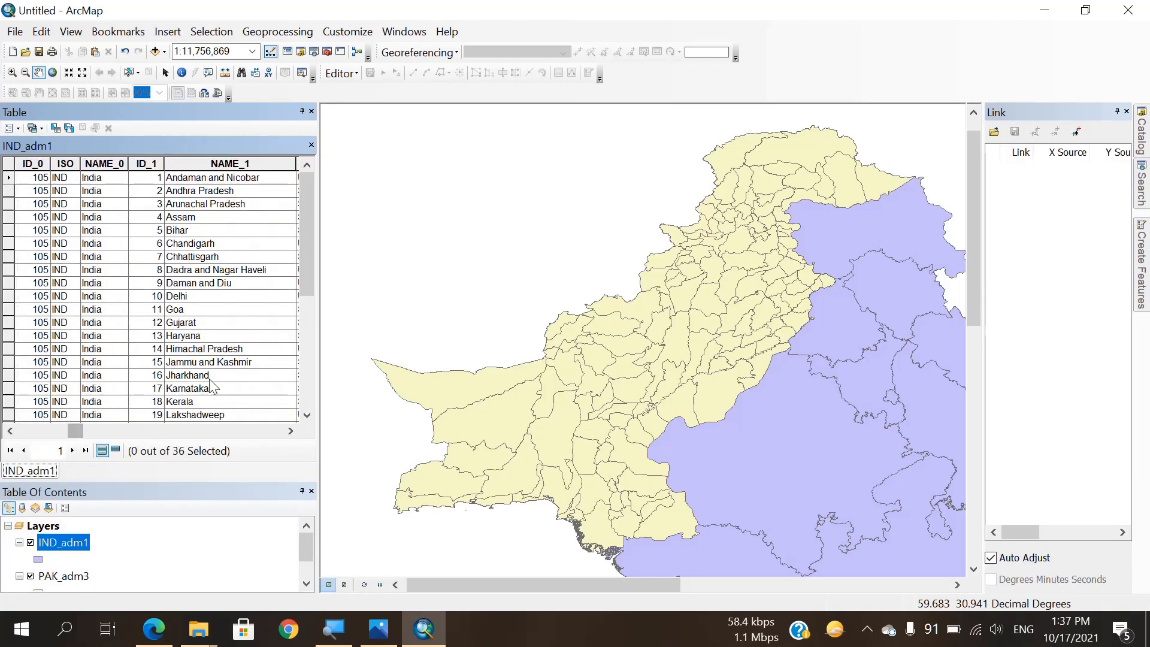
pyautogui.click(12, 361)
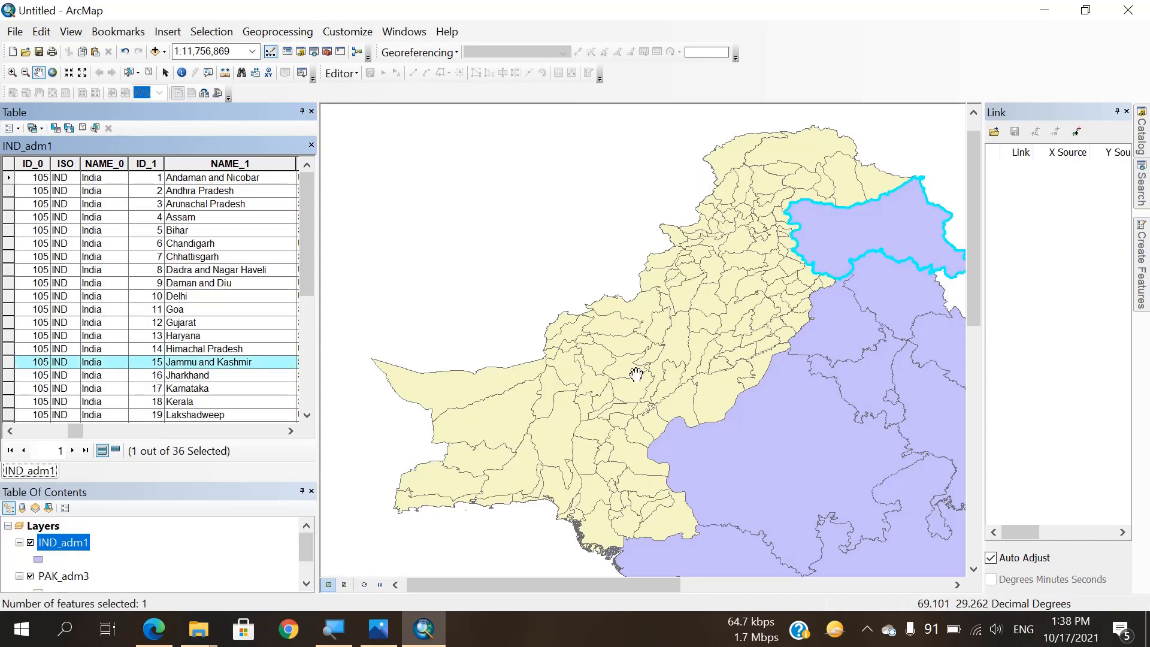
# Step: Start an edit session on the PAK_adm3 layer's workspace
pyautogui.scroll(-2, 218, 357)
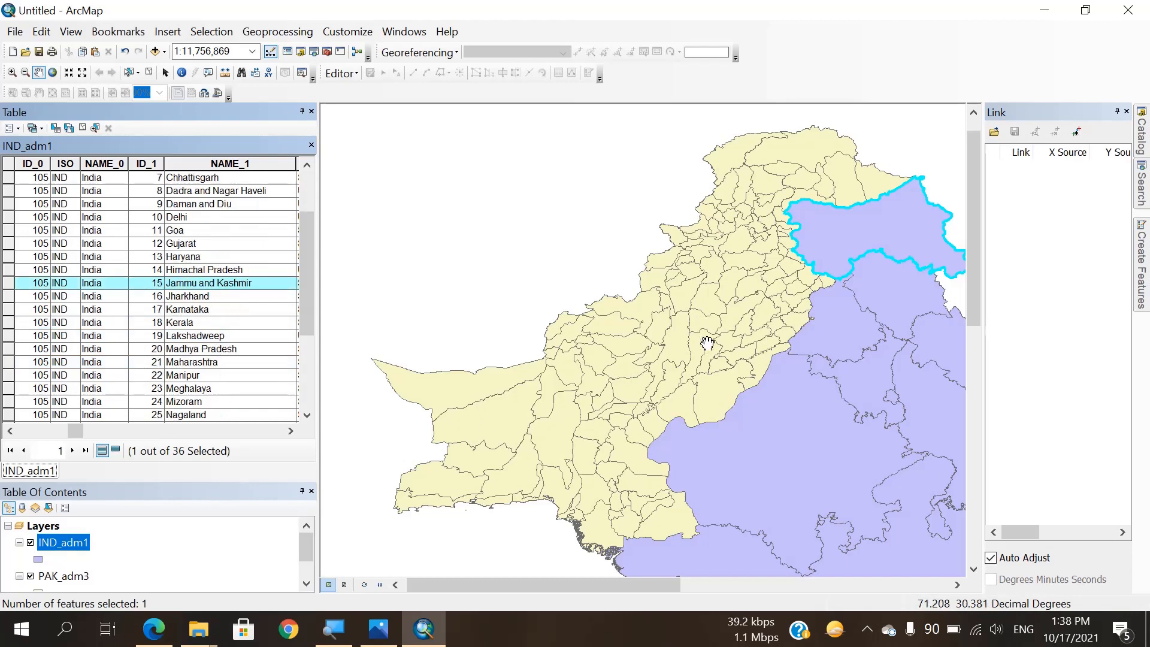
pyautogui.click(339, 73)
pyautogui.click(377, 93)
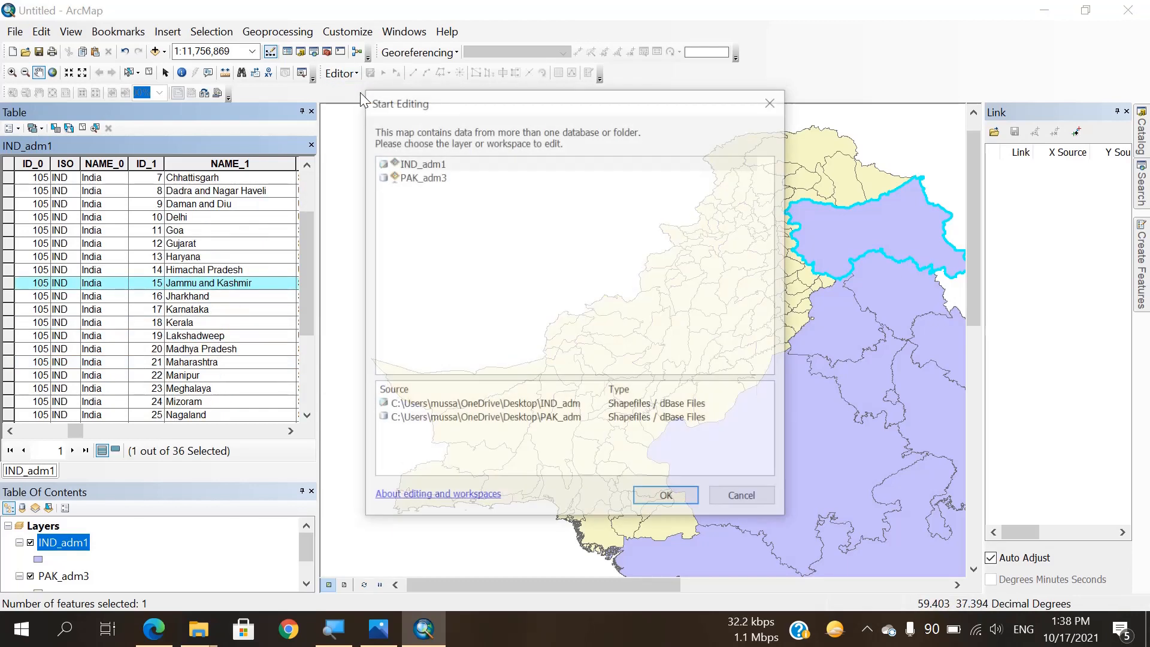
pyautogui.click(417, 180)
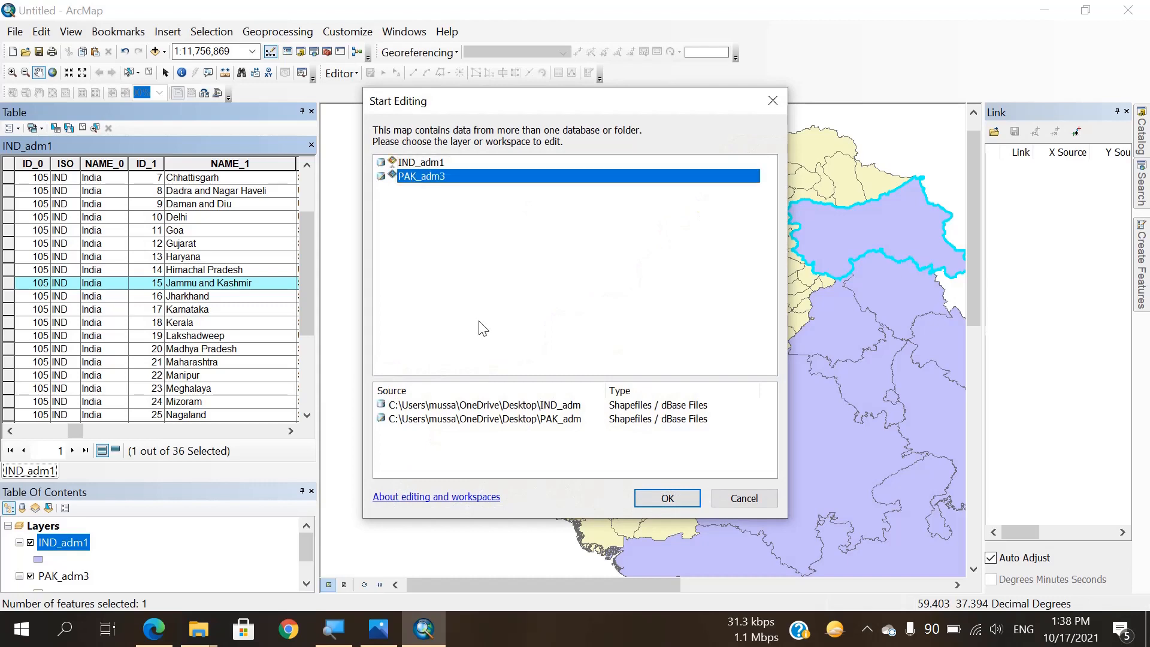
pyautogui.click(667, 500)
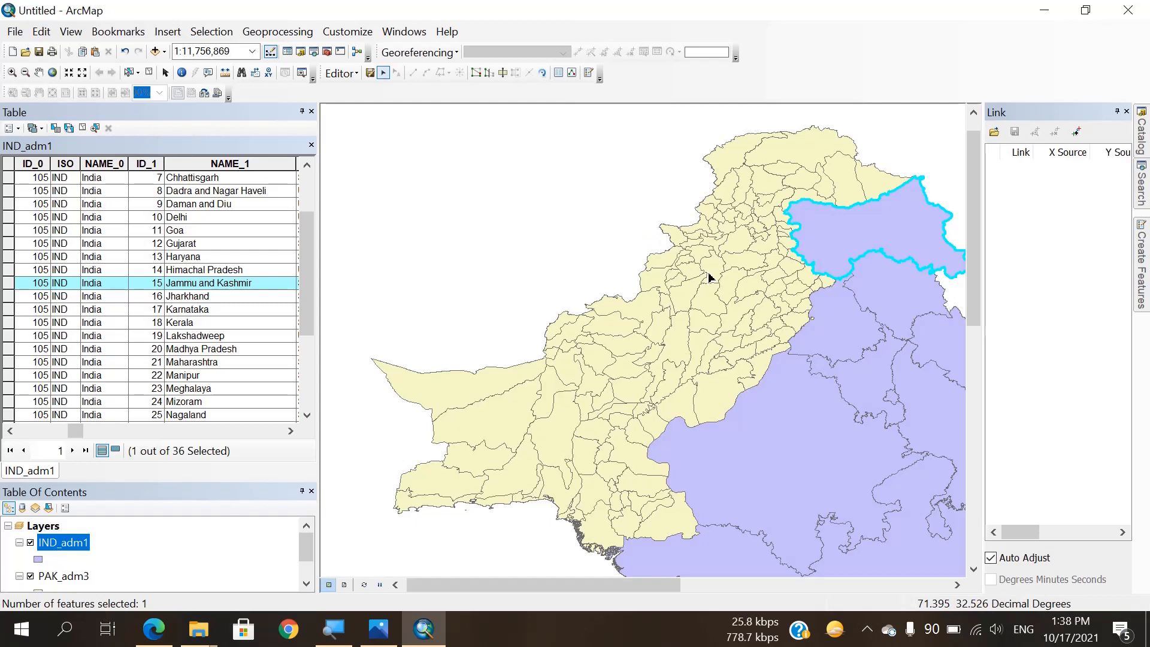
# Step: Paste the copied Jammu and Kashmir polygon into the PAK_adm3 layer
pyautogui.hotkey('ctrl', 'v')
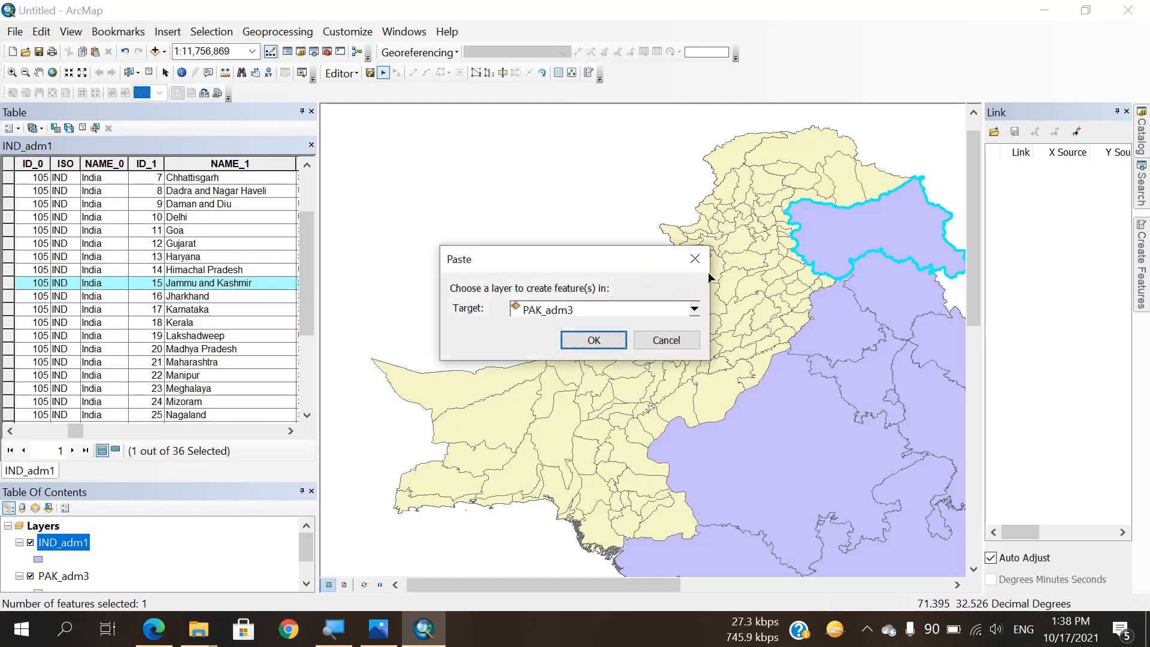
pyautogui.click(586, 322)
pyautogui.click(541, 323)
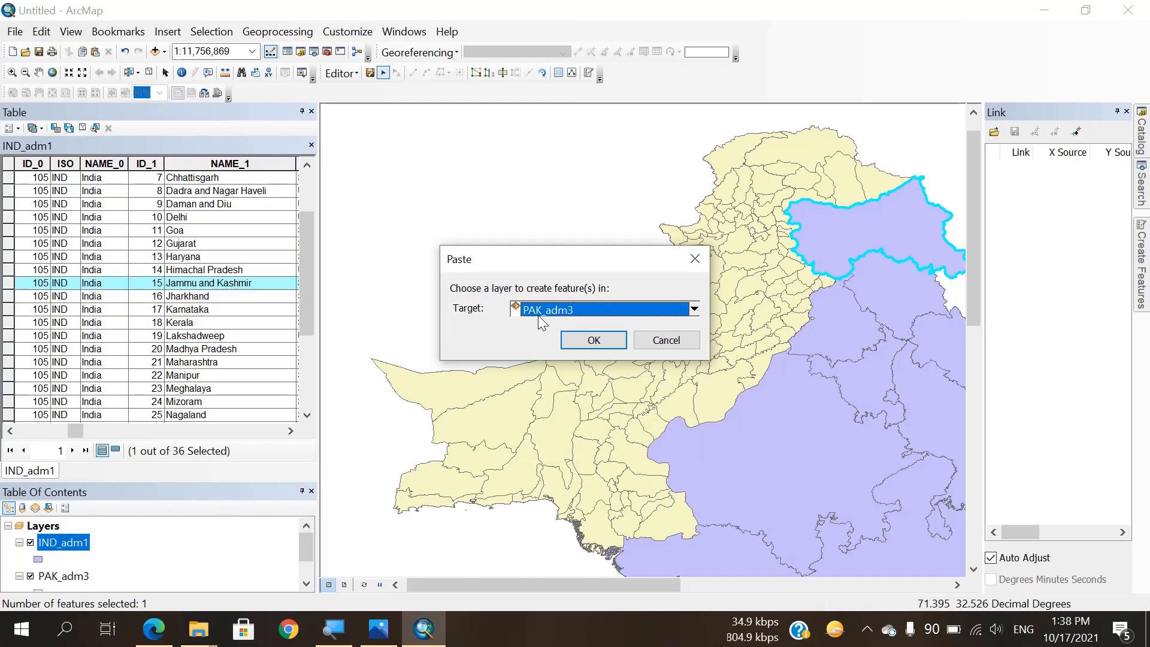
pyautogui.click(585, 338)
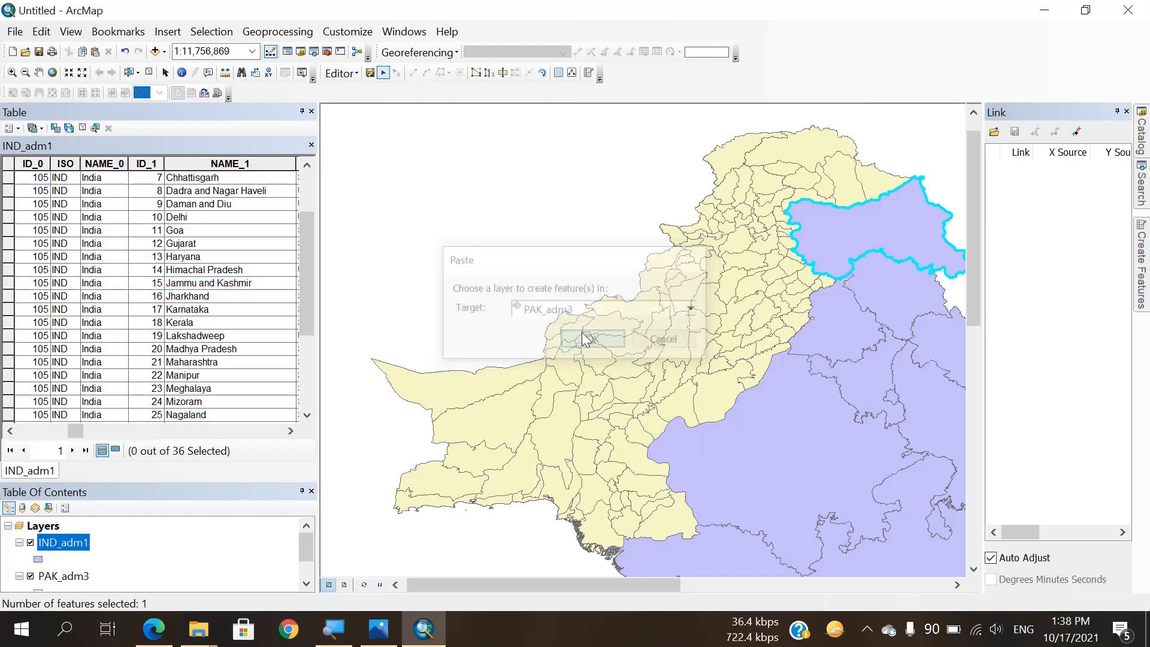
# Step: Remove the IND_adm1 layer from the map and deselect the pasted polygon
pyautogui.scroll(-1, 54, 548)
pyautogui.scroll(1, 58, 547)
pyautogui.click(60, 543)
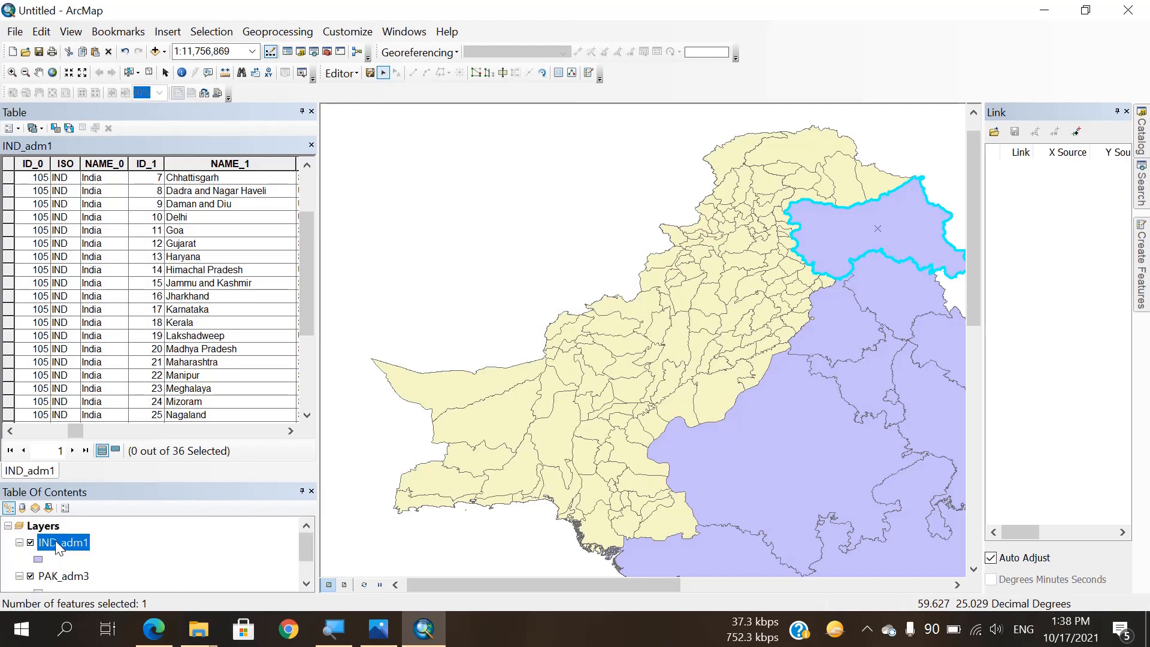
pyautogui.rightClick(60, 542)
pyautogui.click(99, 216)
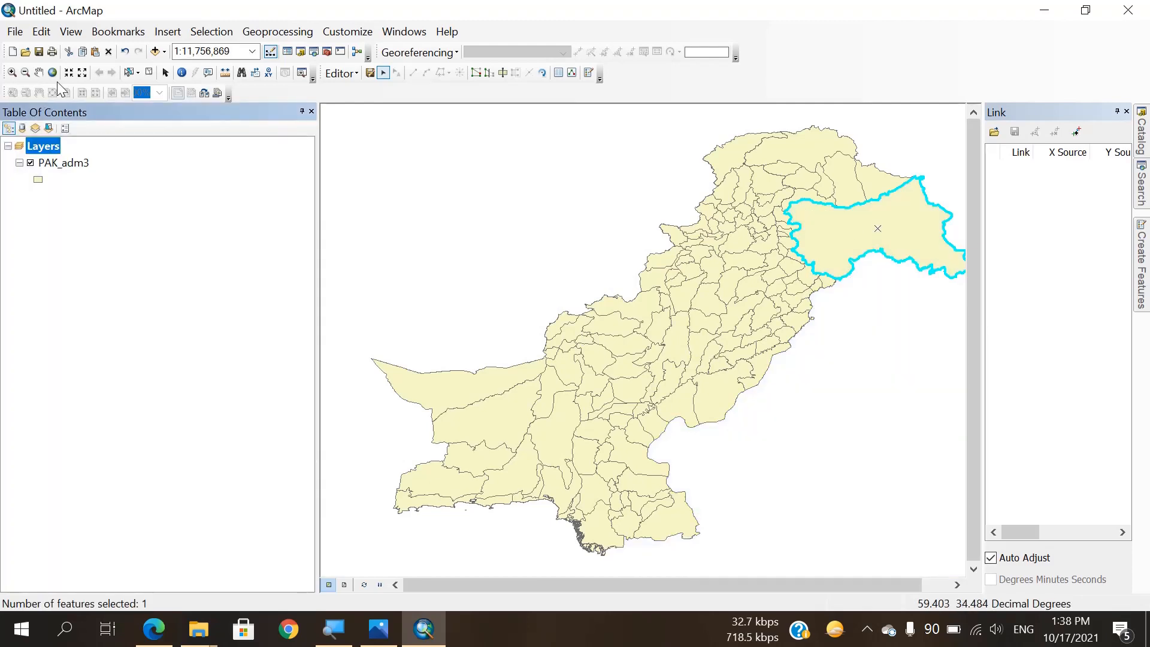
pyautogui.click(129, 72)
pyautogui.click(854, 389)
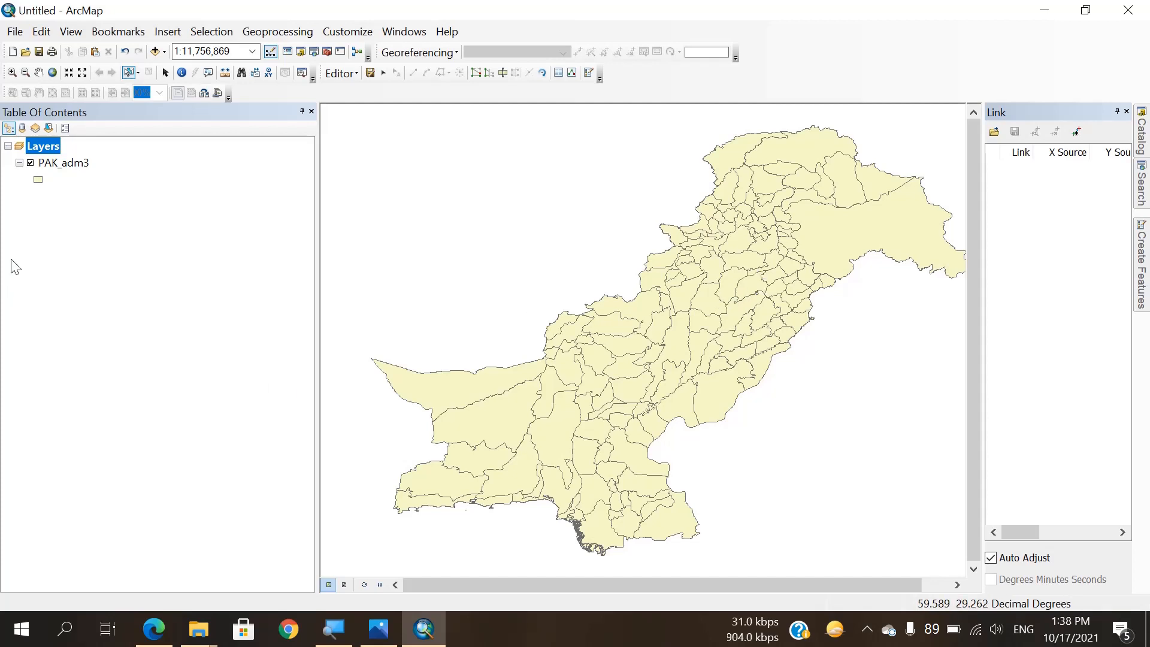
# Step: Open the PAK_adm3 attribute table and bring up its NAME_3 district column
pyautogui.rightClick(59, 163)
pyautogui.click(105, 209)
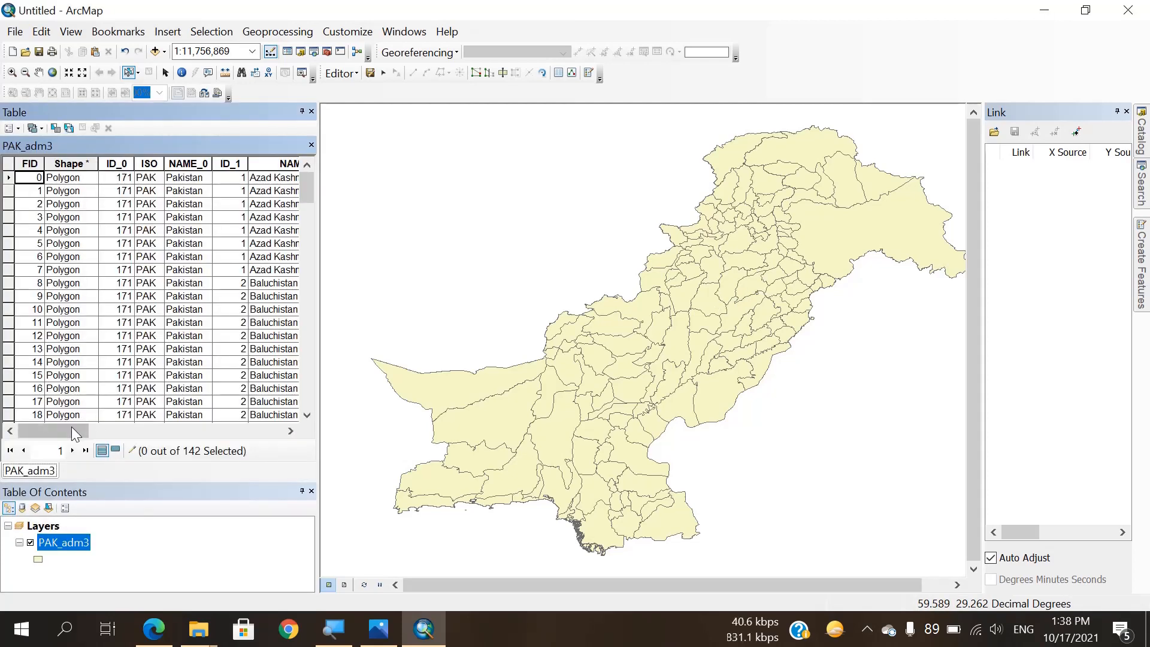
pyautogui.moveTo(58, 426); pyautogui.dragTo(124, 429)
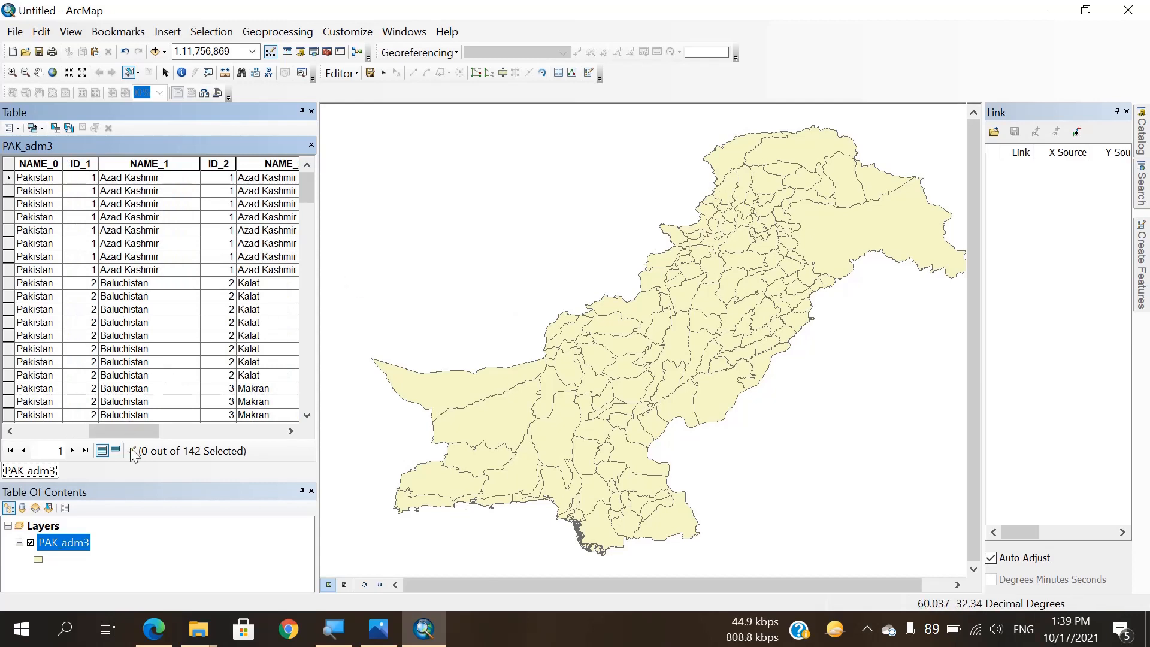
pyautogui.moveTo(121, 430); pyautogui.dragTo(186, 432)
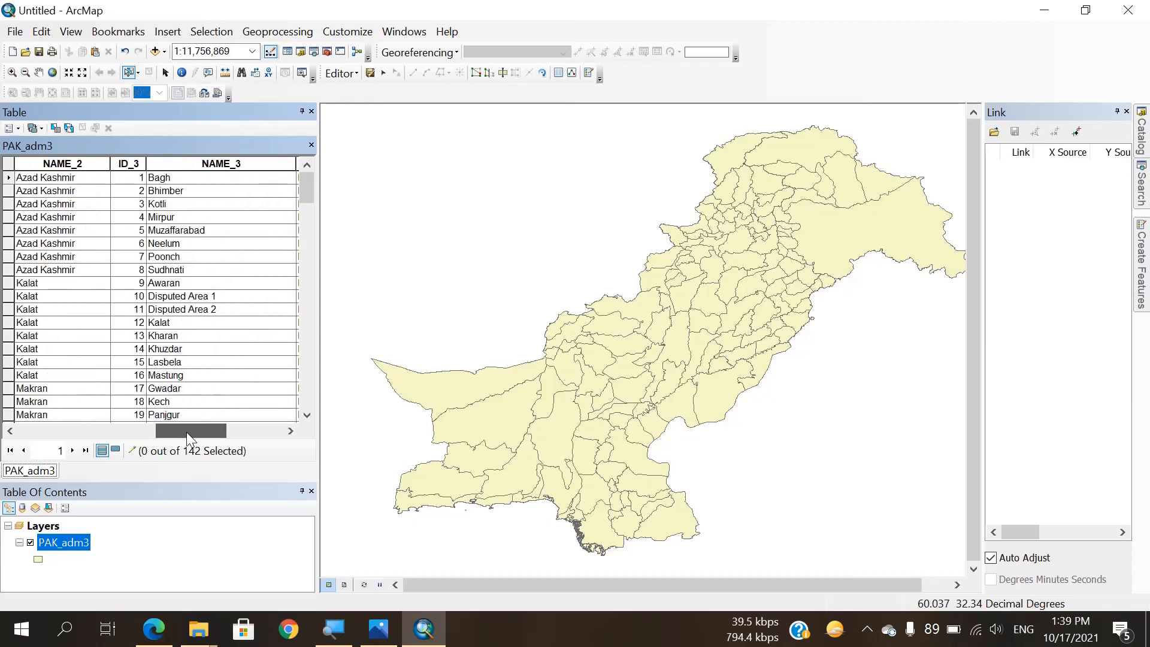
# Step: Begin a Select by Attributes query on PAK_adm3 with "NAME_3" = and list the field's unique values
pyautogui.click(57, 127)
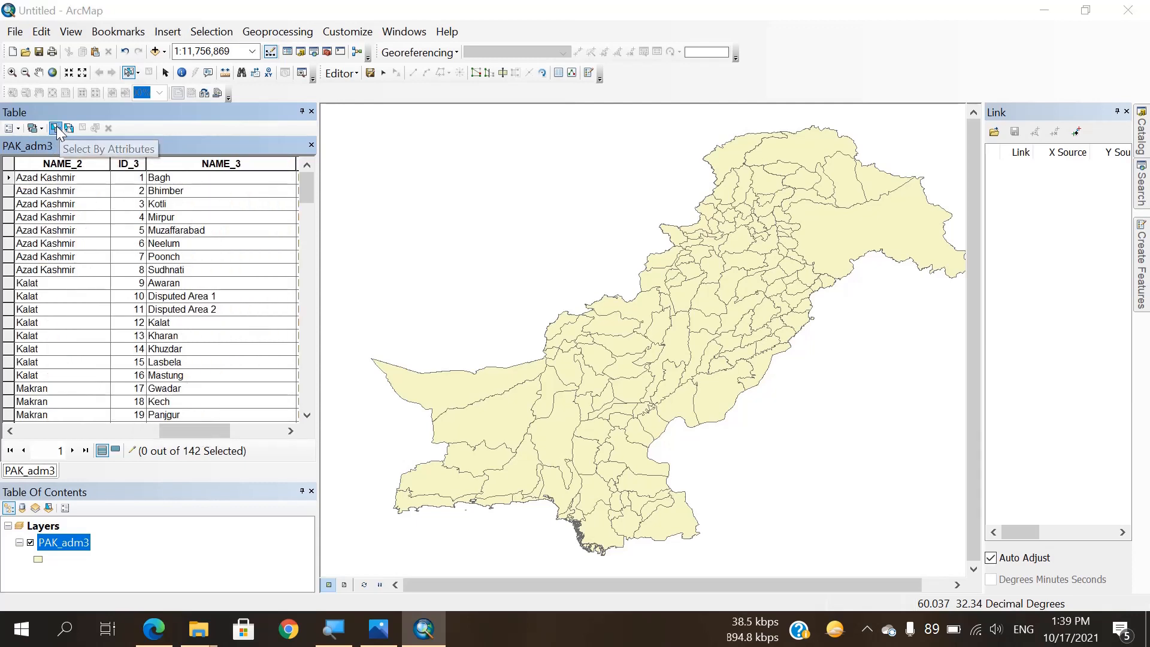
pyautogui.moveTo(131, 41); pyautogui.dragTo(444, 84)
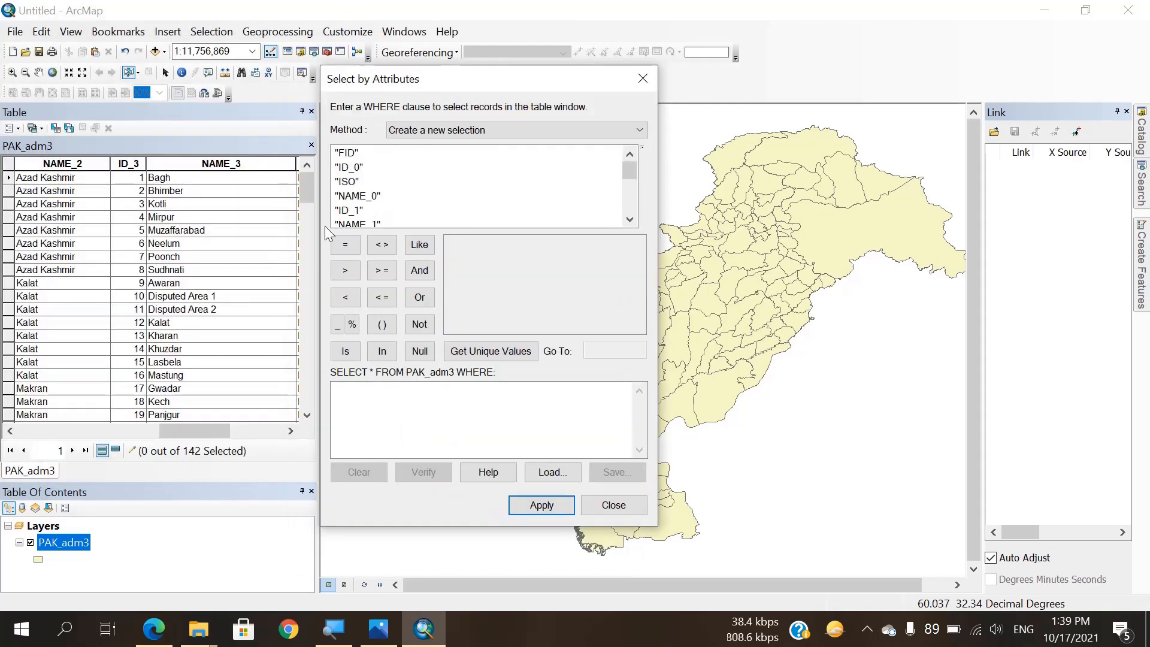
pyautogui.scroll(-3, 357, 191)
pyautogui.scroll(1, 359, 174)
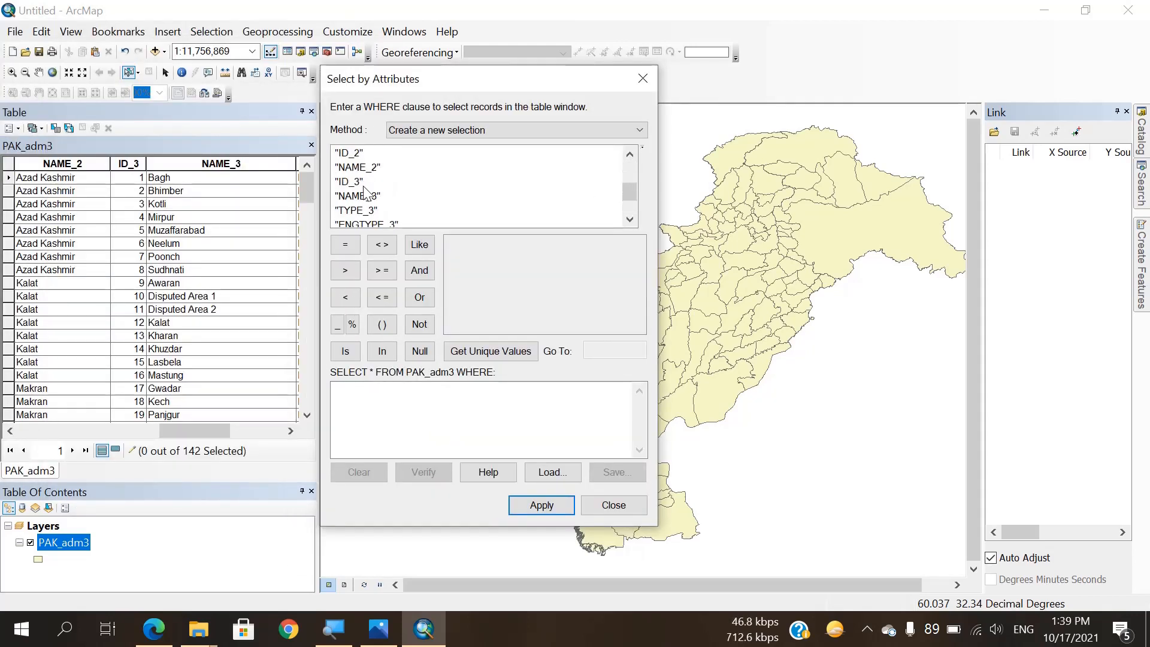
pyautogui.doubleClick(358, 195)
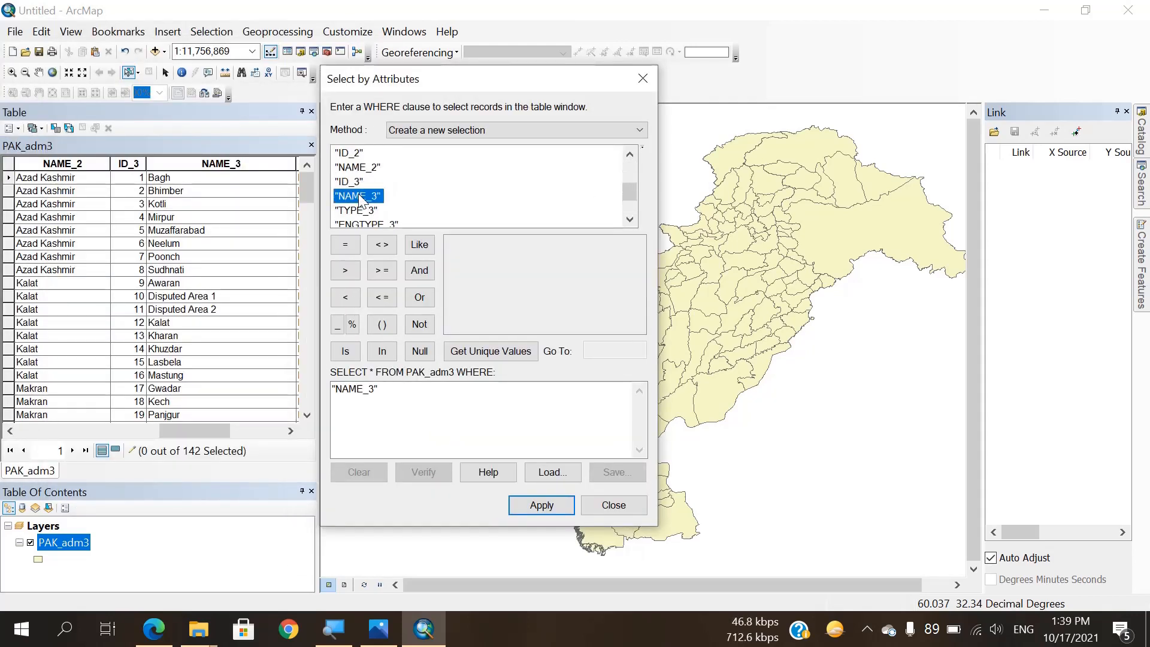
pyautogui.click(344, 246)
pyautogui.click(479, 351)
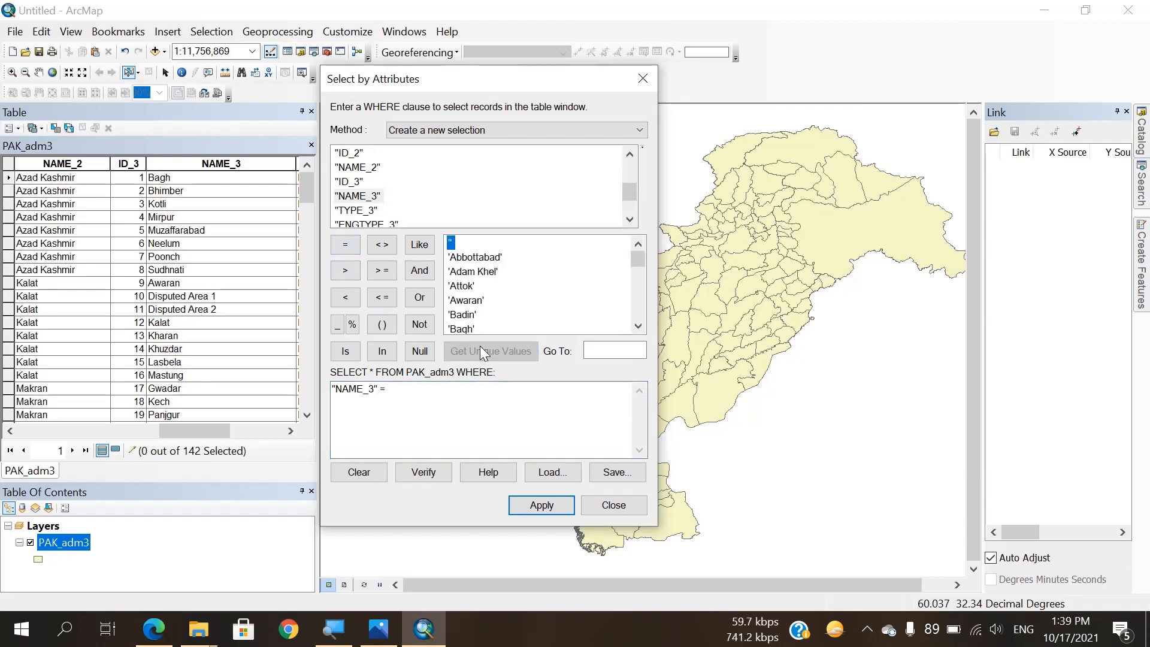
# Step: Complete the query with the value 'Sargodha', apply it to select the district and close the query dialog
pyautogui.click(623, 350)
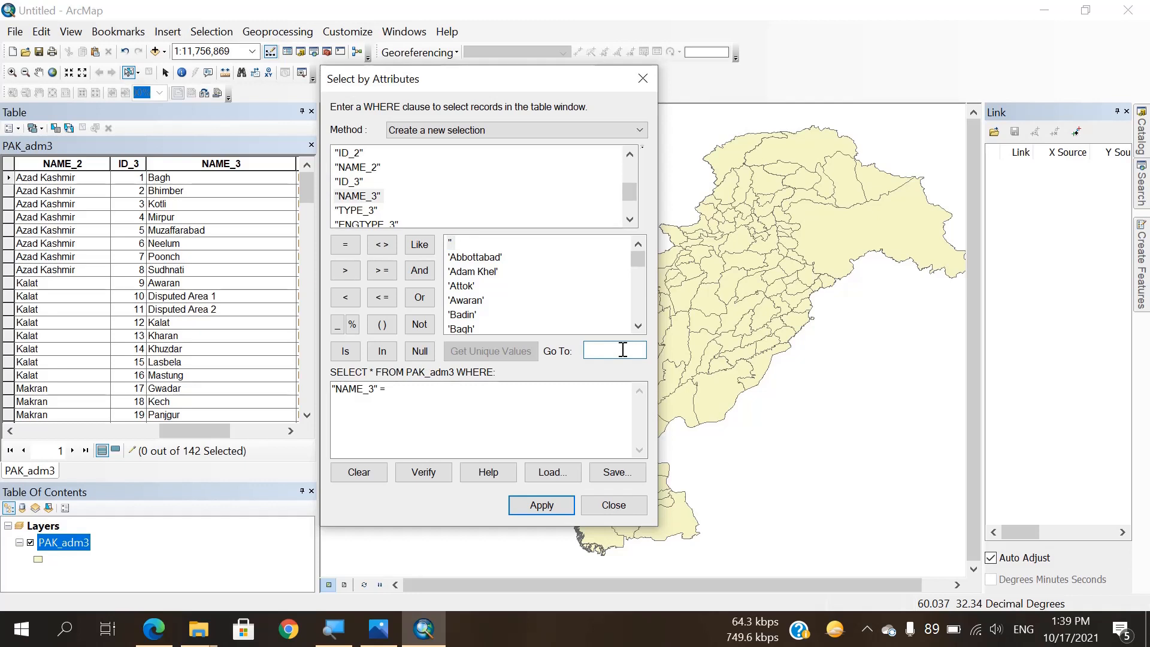
pyautogui.write('chi')
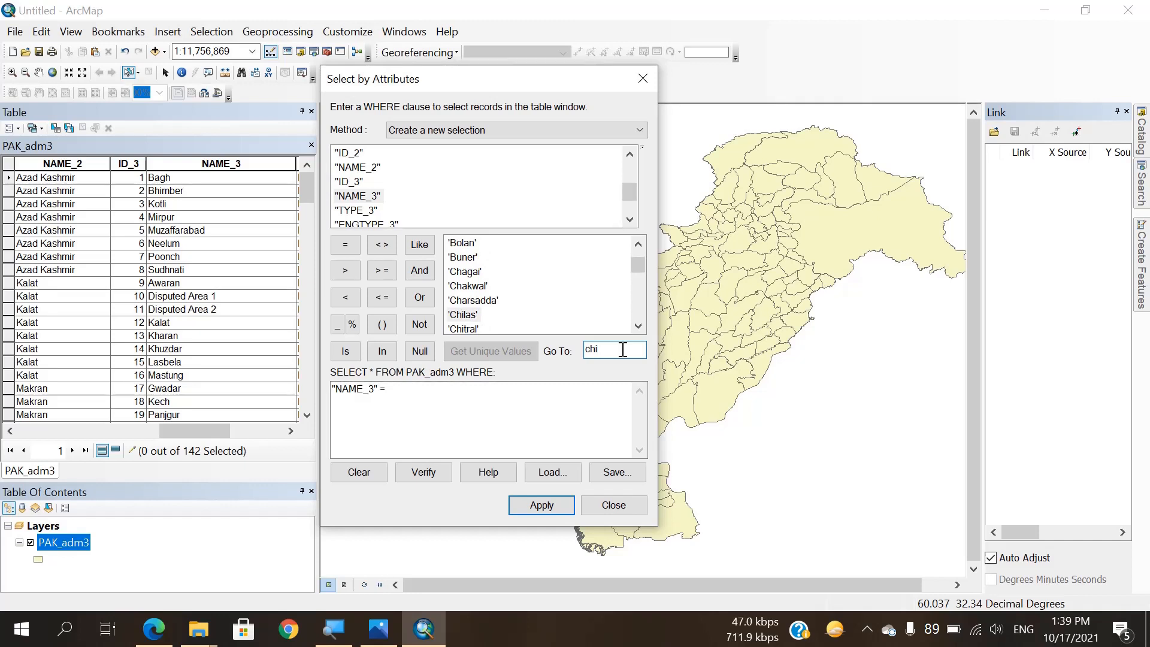
pyautogui.press('BackSpace')
pyautogui.press('BackSpace')
pyautogui.press('BackSpace')
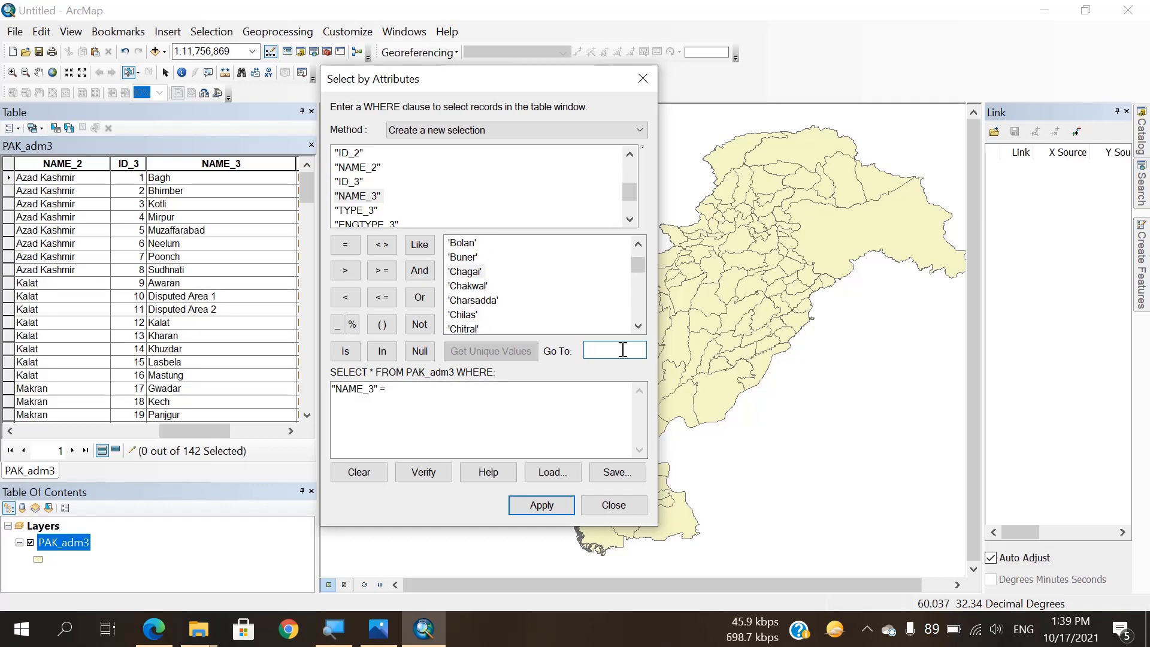
pyautogui.write('sha')
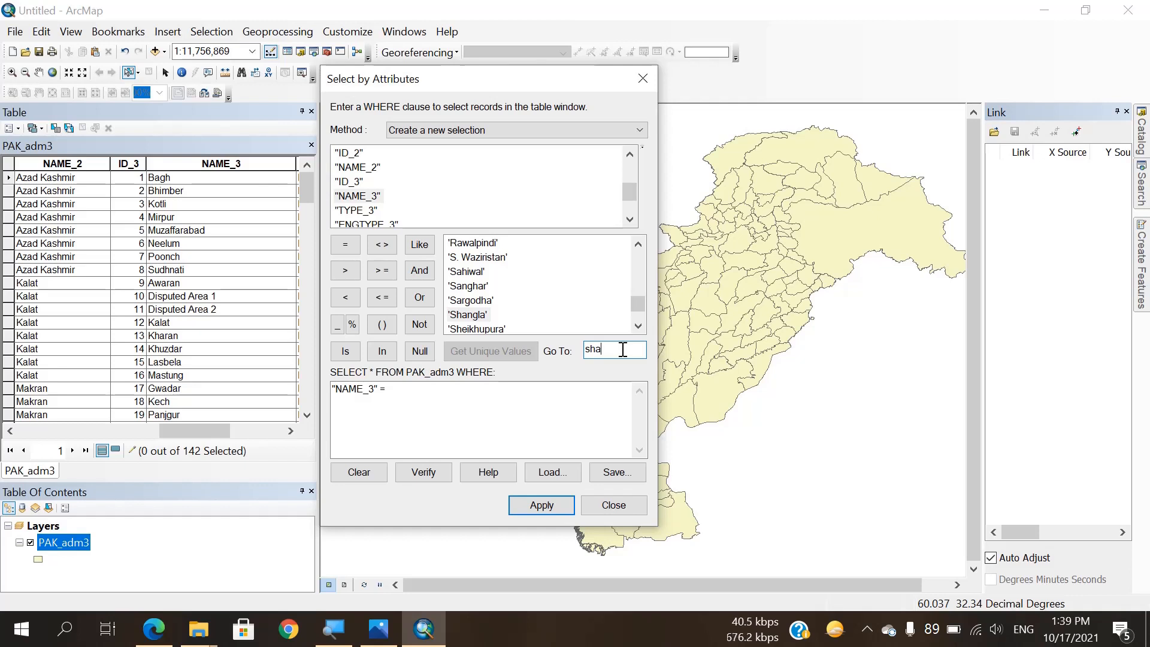
pyautogui.doubleClick(472, 299)
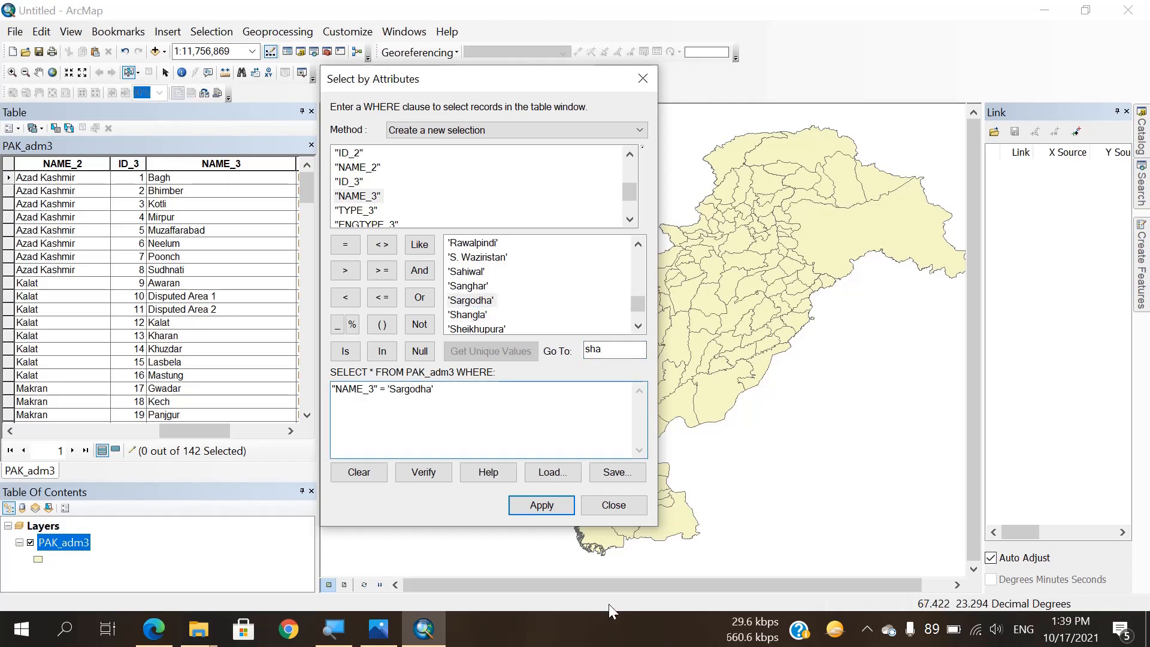
pyautogui.click(538, 504)
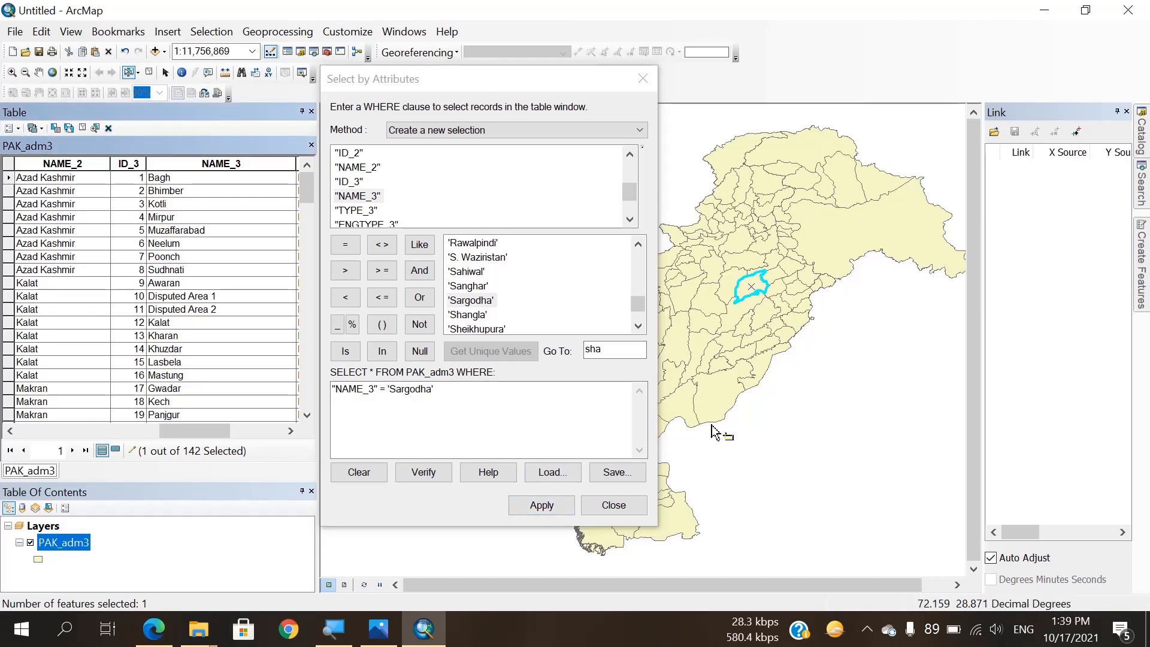
pyautogui.click(603, 513)
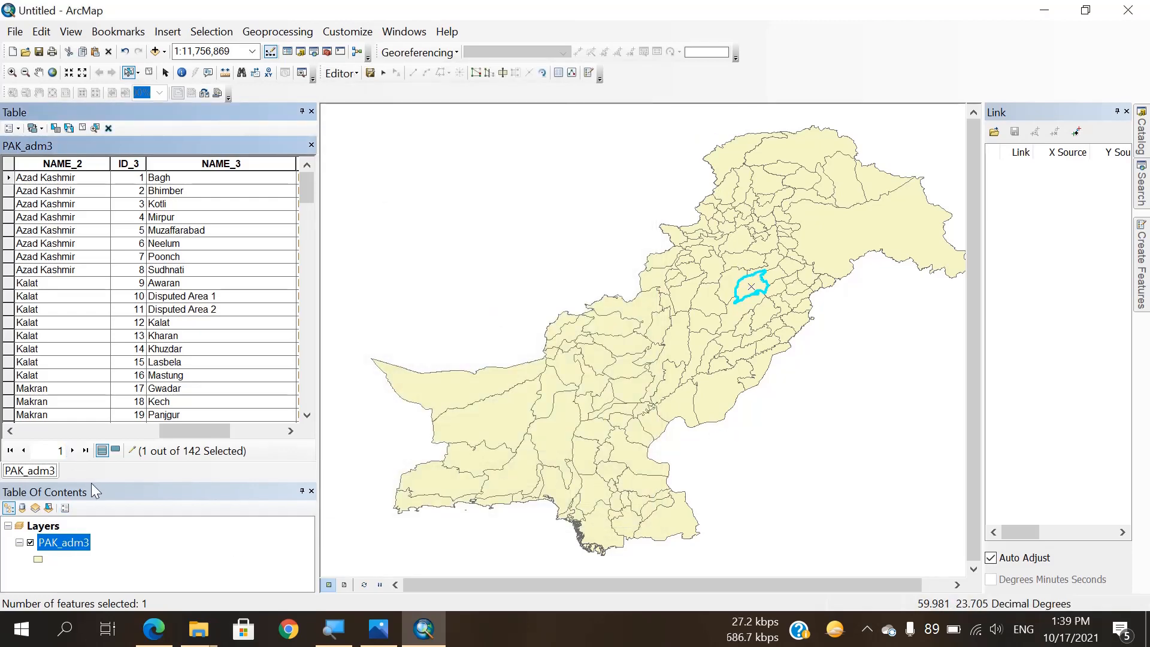
# Step: Enlarge the table of contents, insert a new data frame and reactivate the Layers data frame
pyautogui.moveTo(98, 482); pyautogui.dragTo(102, 384)
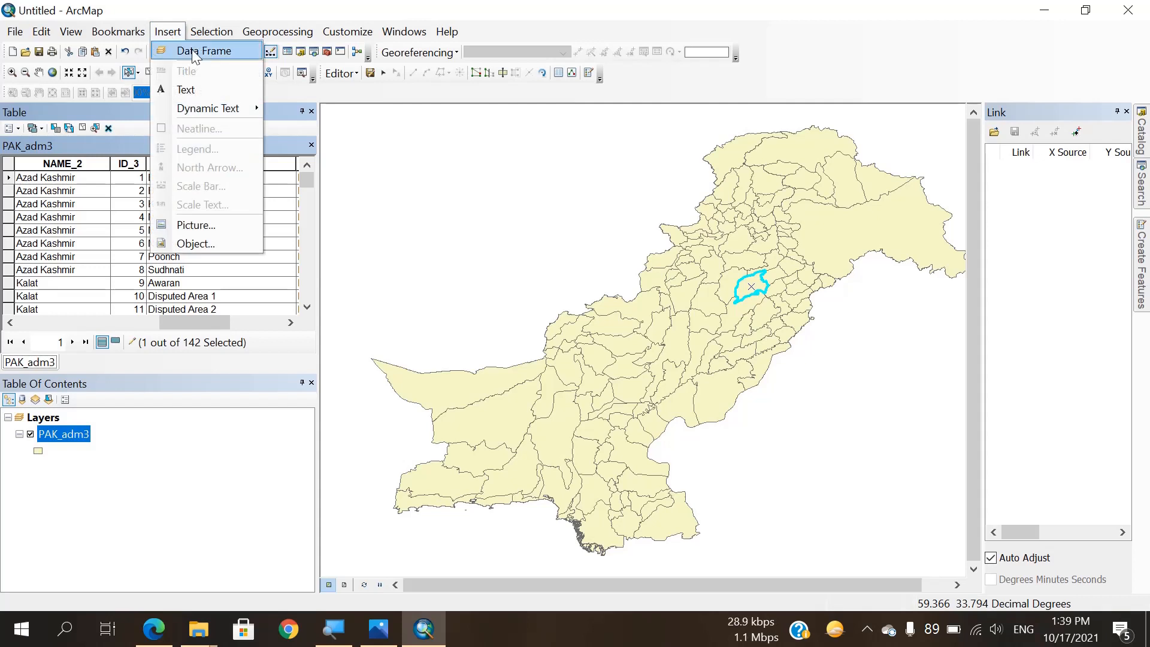
pyautogui.click(201, 51)
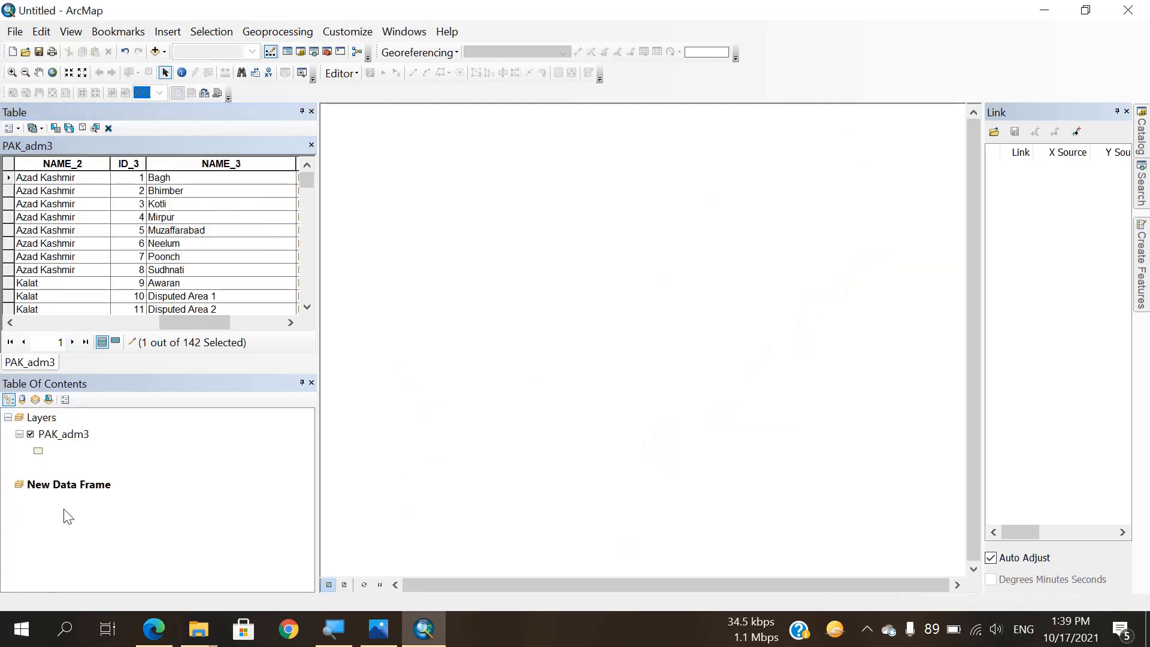
pyautogui.rightClick(43, 418)
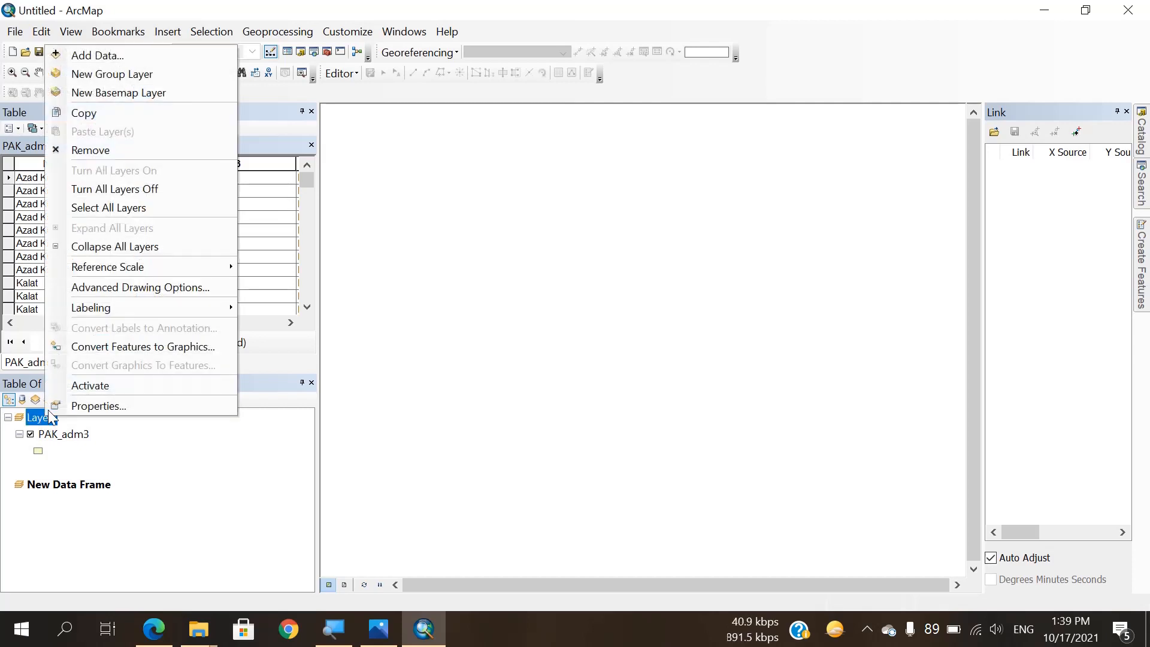
pyautogui.click(103, 386)
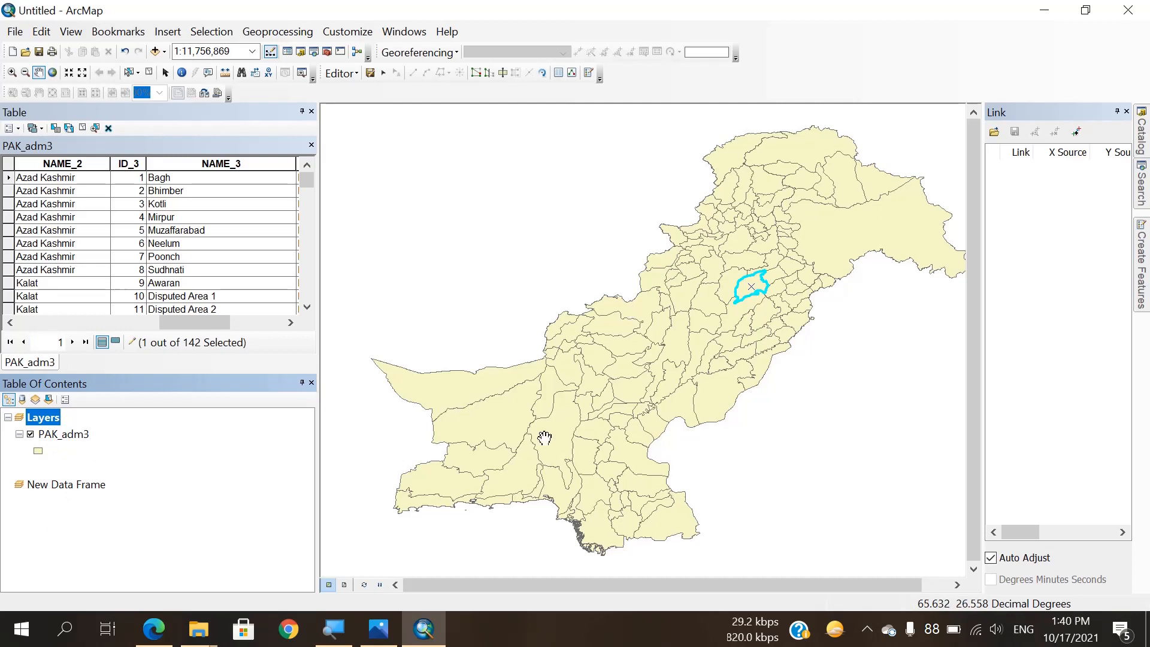
# Step: Start exporting the selected features of PAK_adm3 and browse the folder connections for the output location, picking the Desktop connection
pyautogui.rightClick(63, 440)
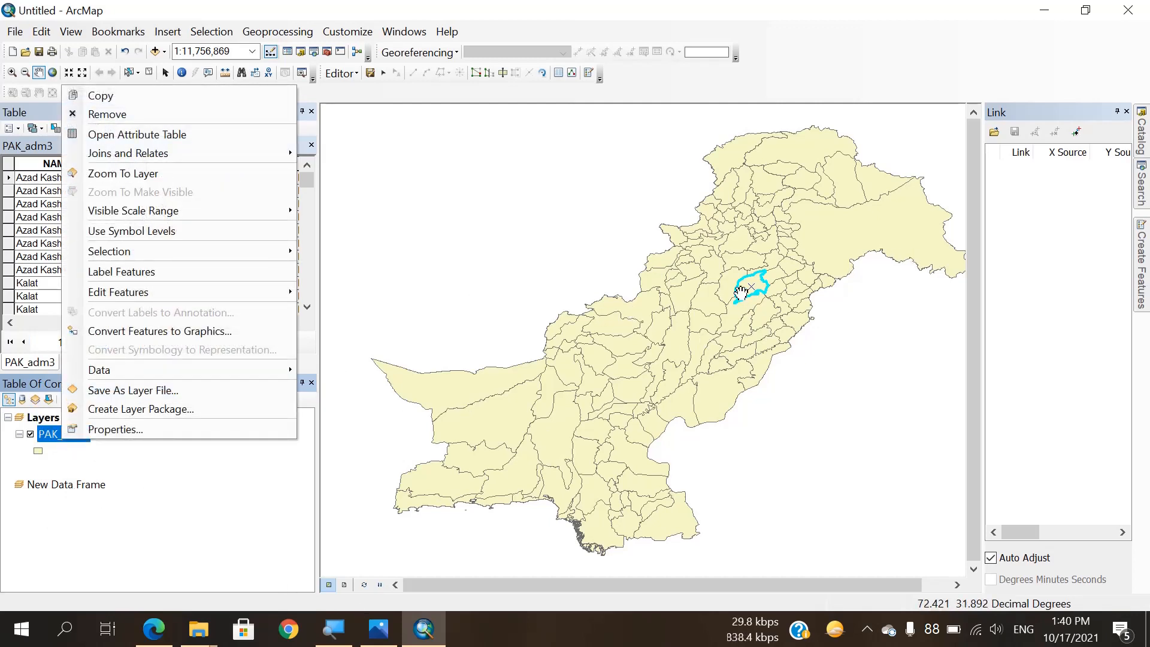
pyautogui.moveTo(127, 376)
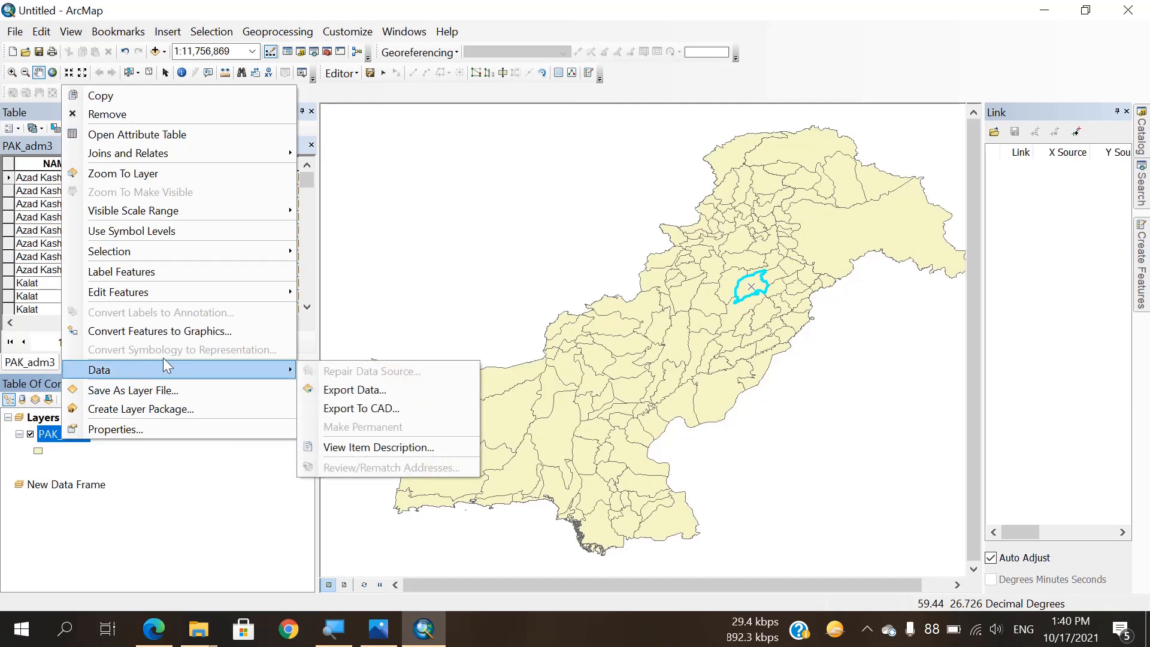
pyautogui.click(354, 389)
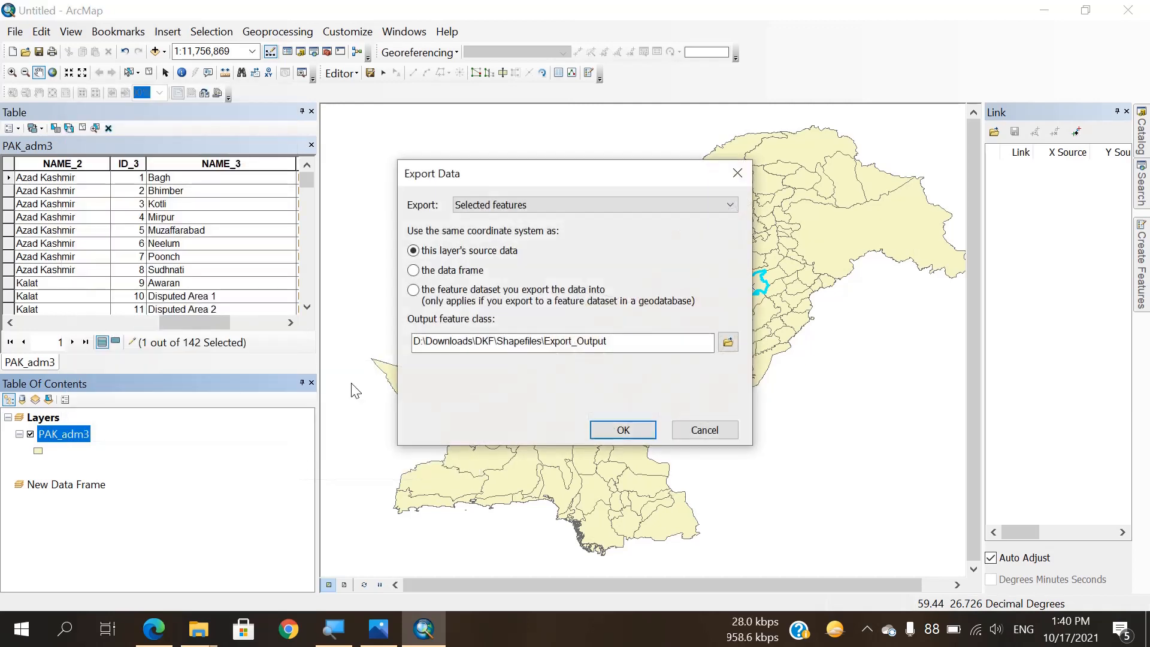
pyautogui.click(727, 341)
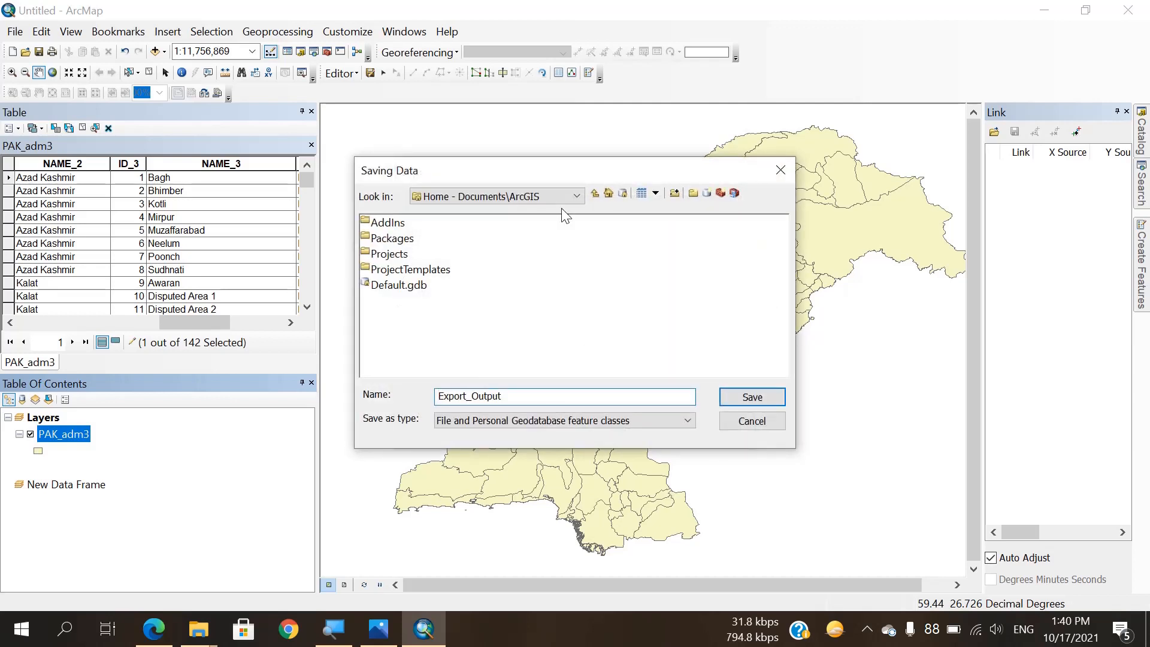
pyautogui.click(597, 194)
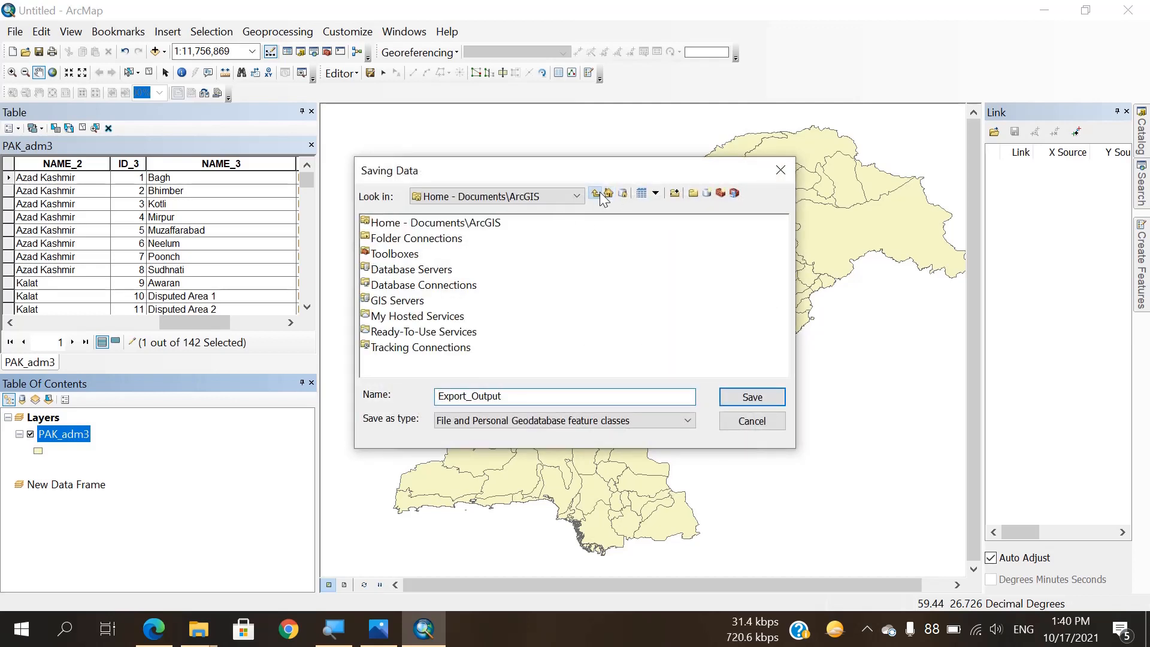
pyautogui.doubleClick(399, 242)
pyautogui.click(442, 223)
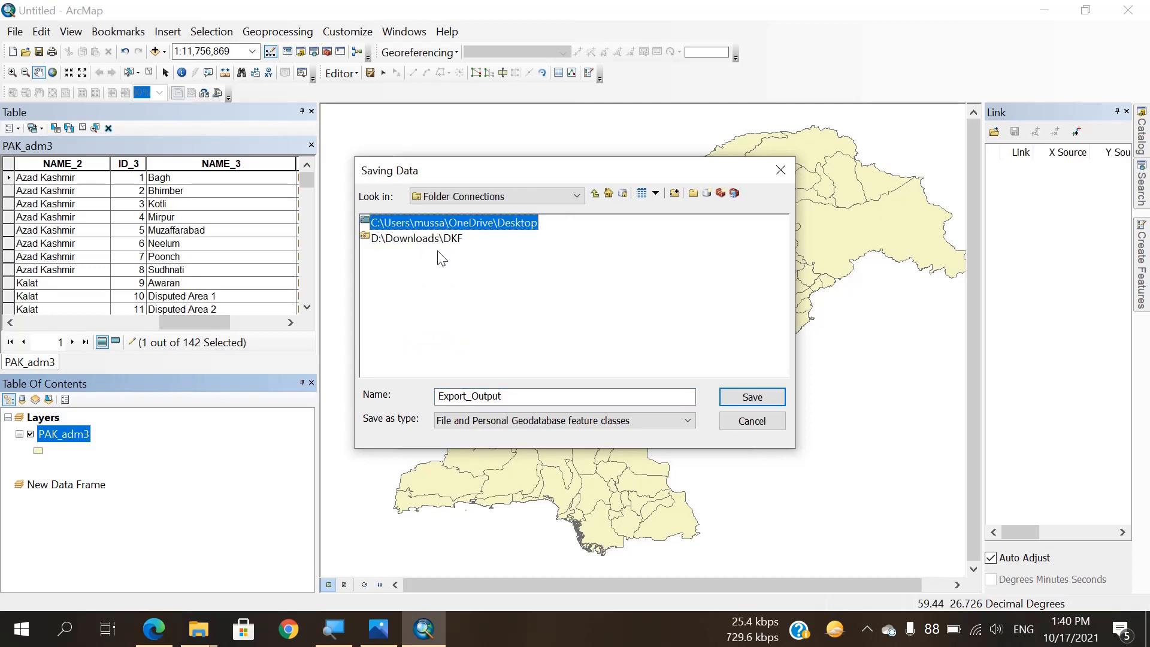
# Step: Name the export output Sargodha and set its file type to Shapefile
pyautogui.doubleClick(515, 397)
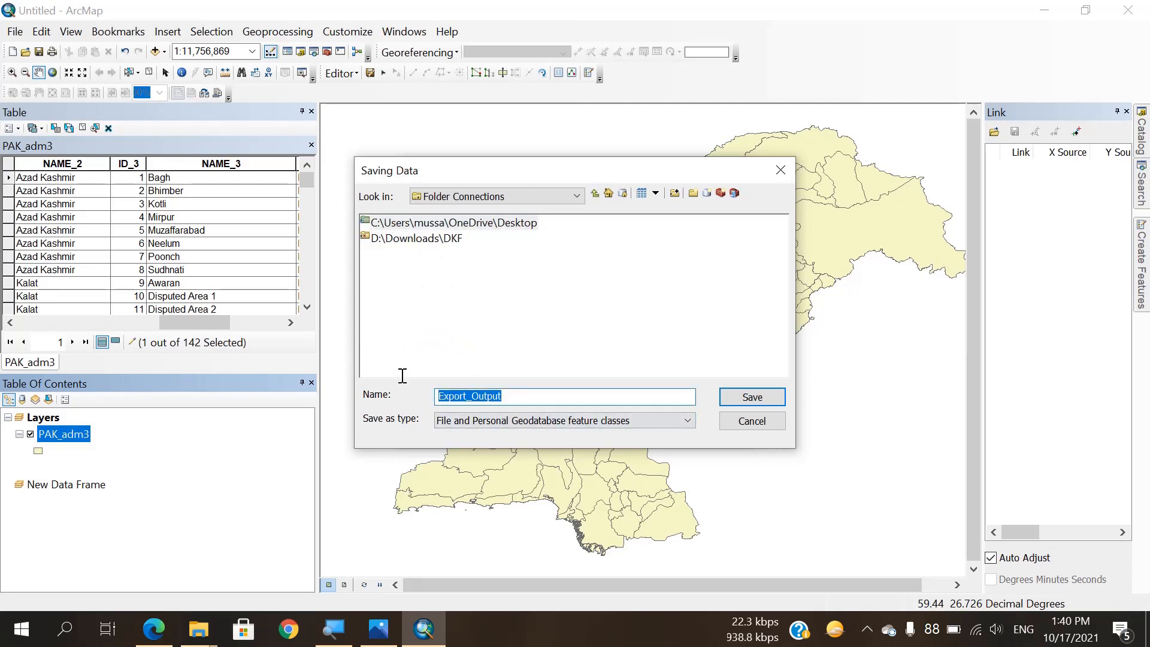
pyautogui.write('Sargo')
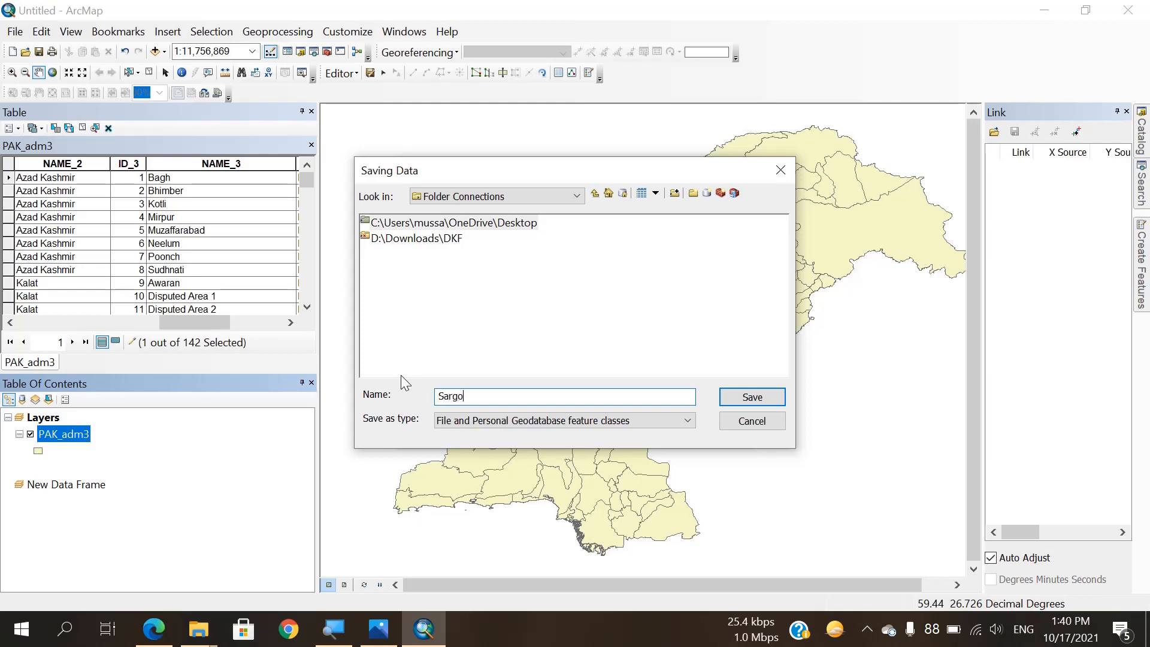
pyautogui.write('dha')
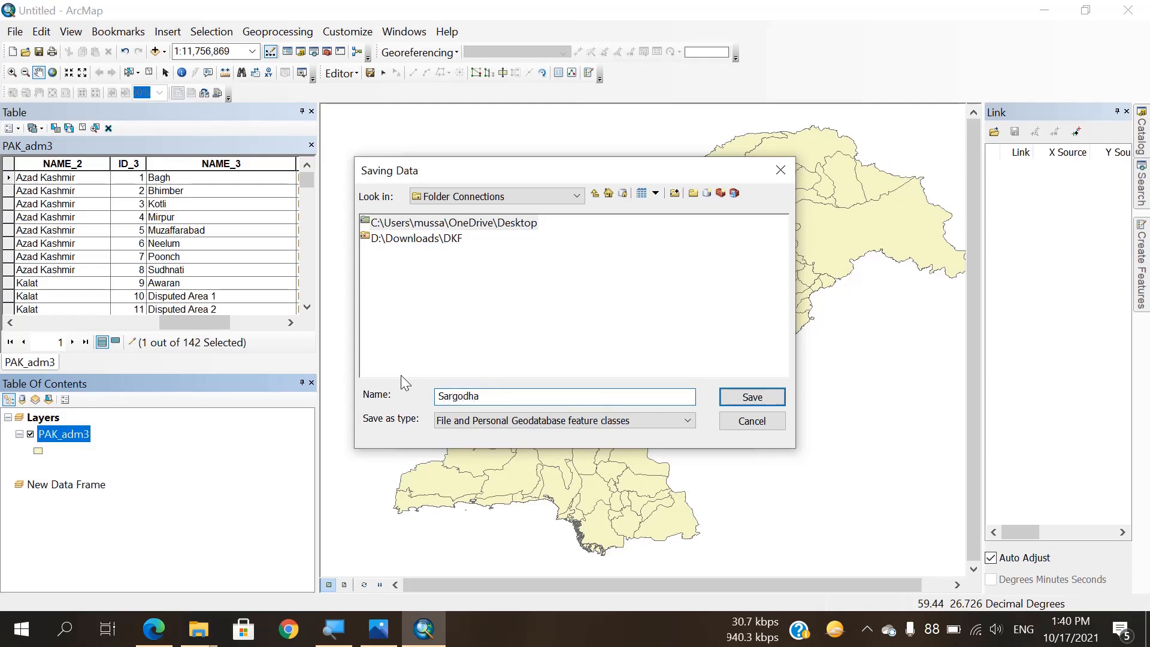
pyautogui.press('Tab')
pyautogui.press('Tab')
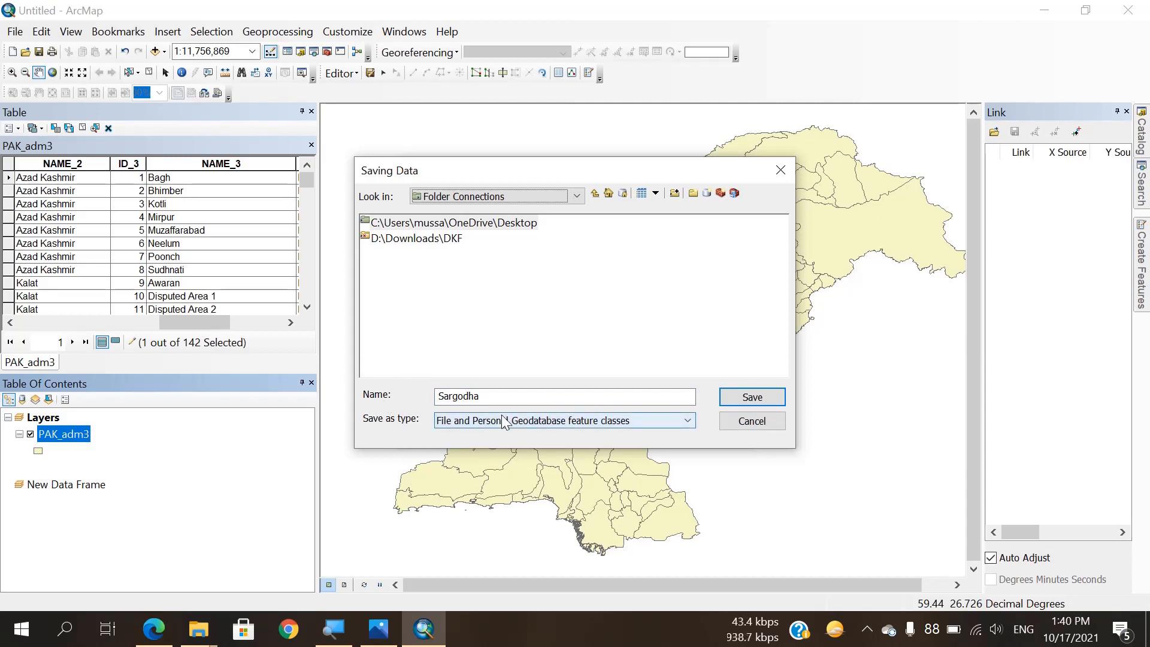
pyautogui.click(573, 421)
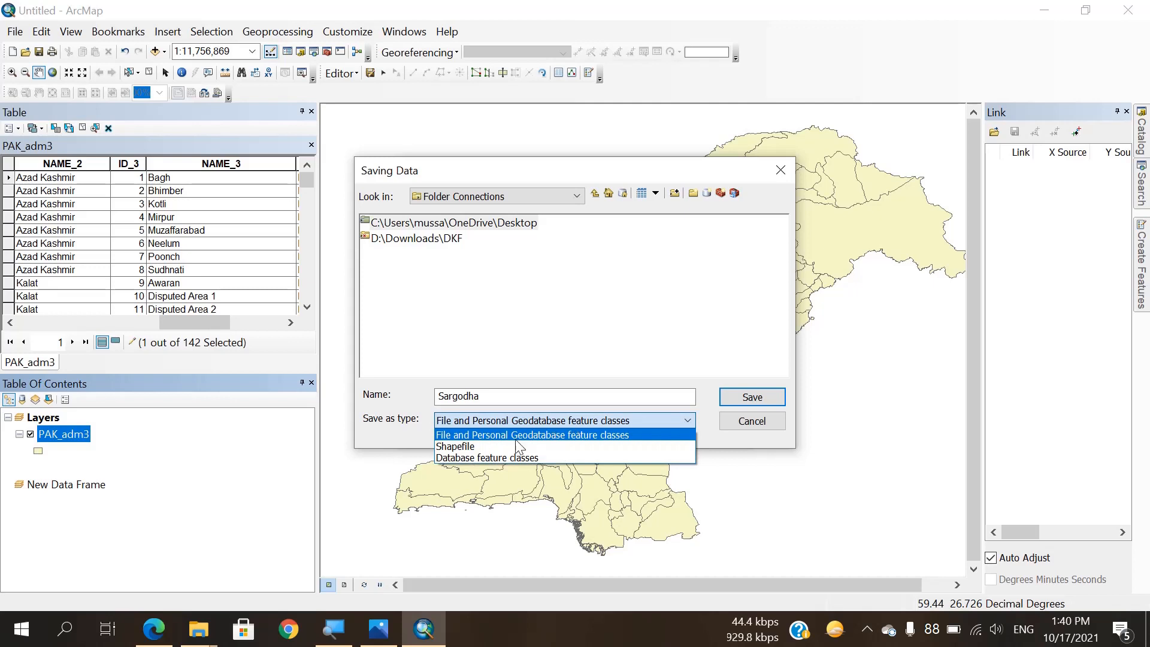
pyautogui.click(451, 448)
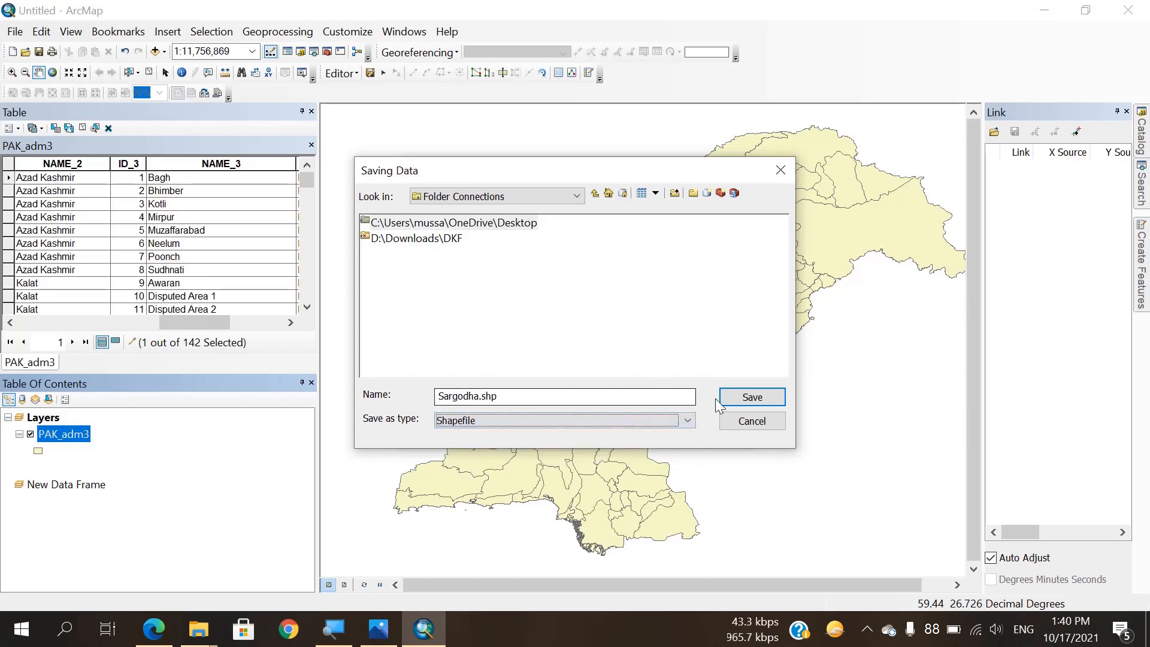
# Step: Save Sargodha.shp inside the Desktop folder, run the export and add the exported data to the map as a layer
pyautogui.click(760, 398)
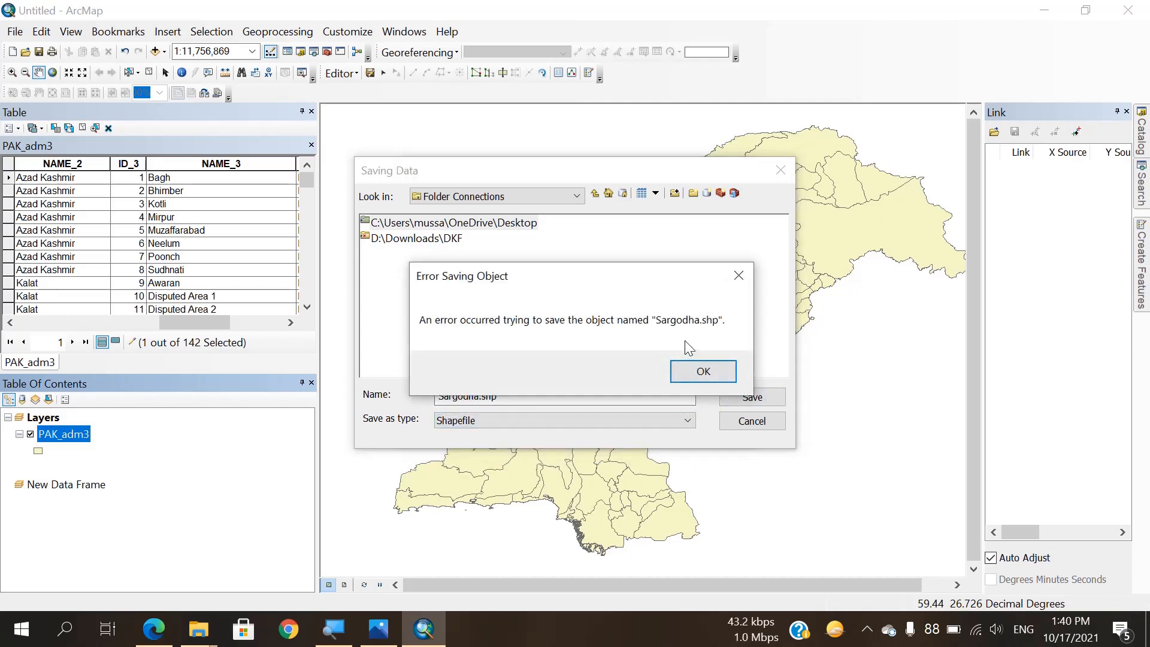
pyautogui.click(702, 371)
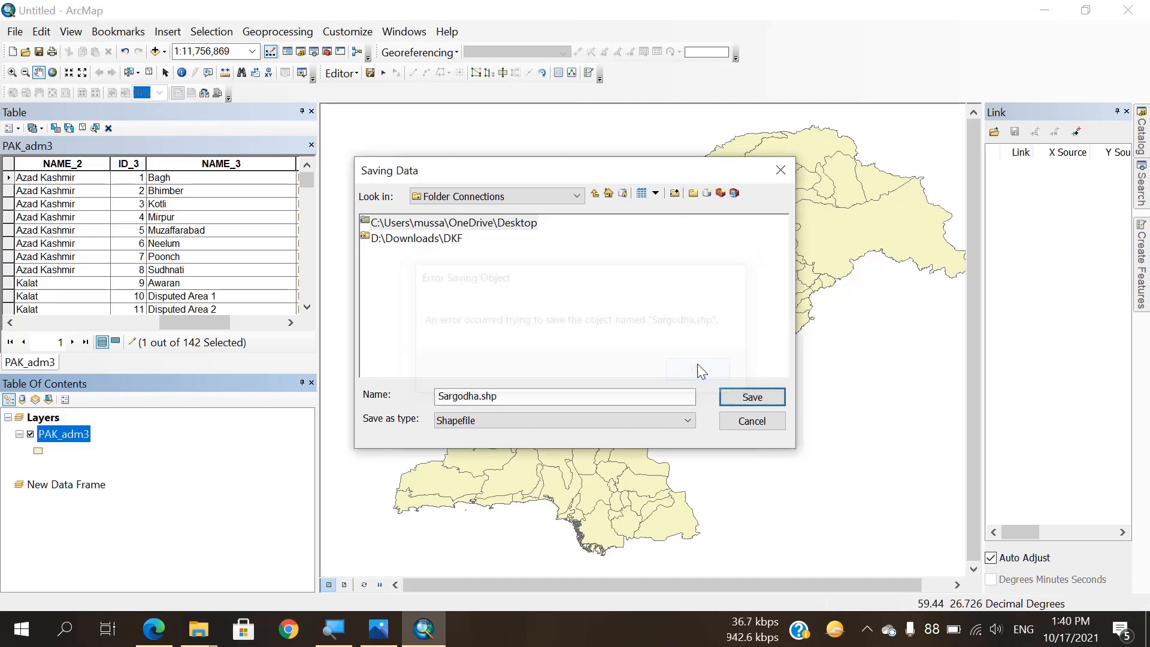
pyautogui.click(547, 423)
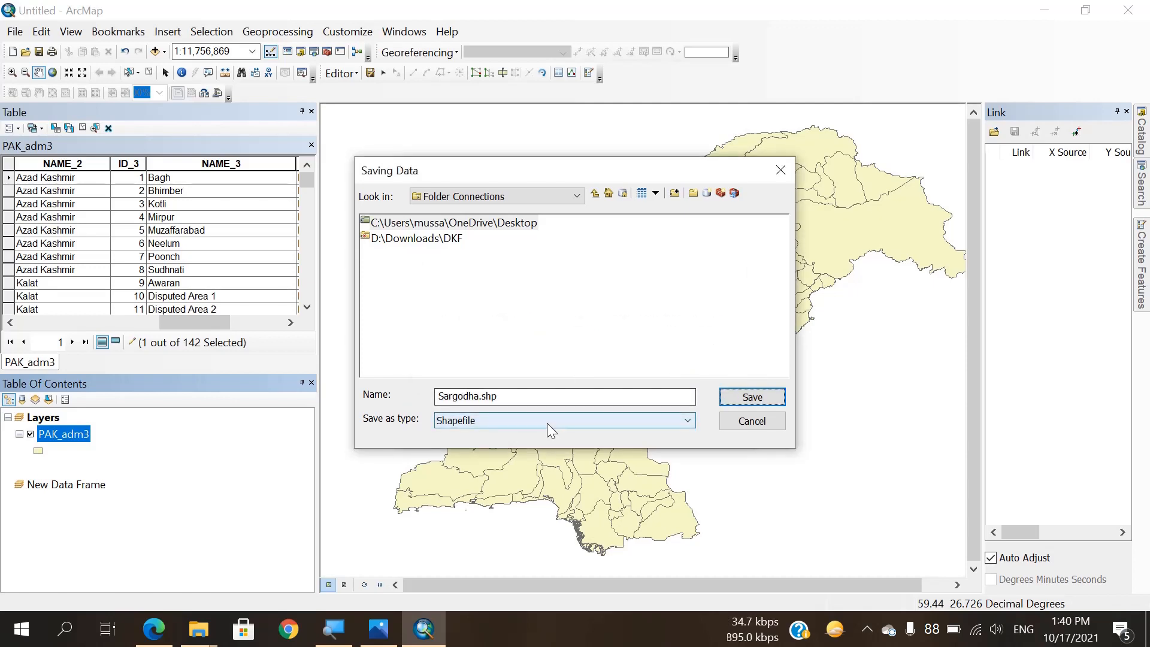
pyautogui.doubleClick(466, 224)
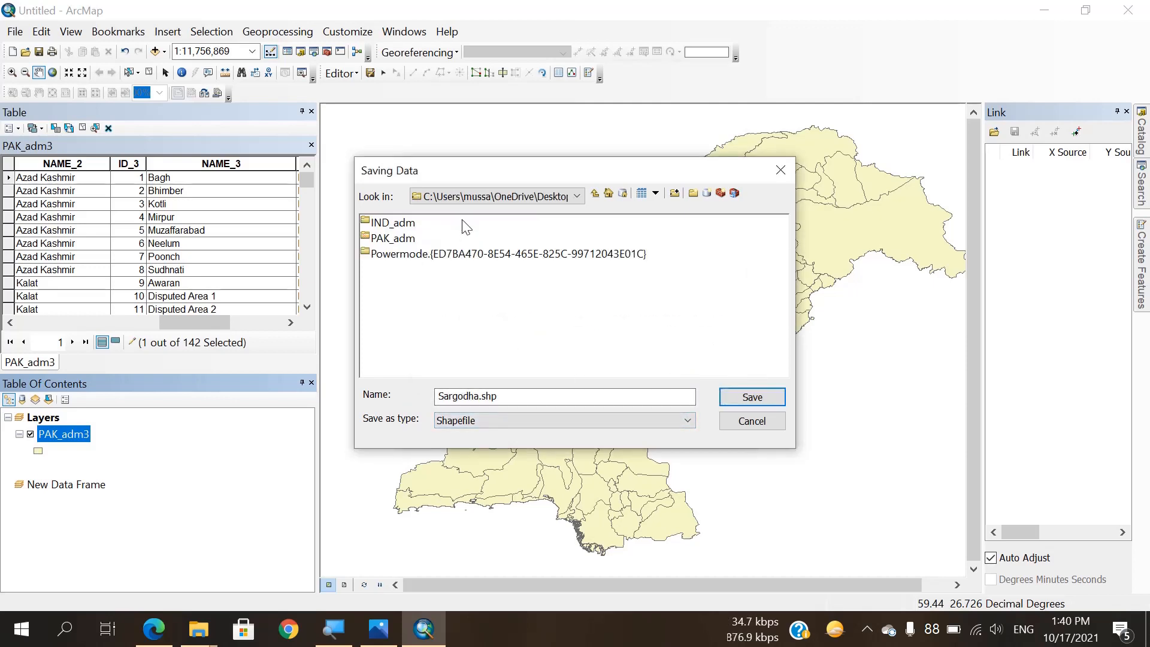
pyautogui.click(755, 403)
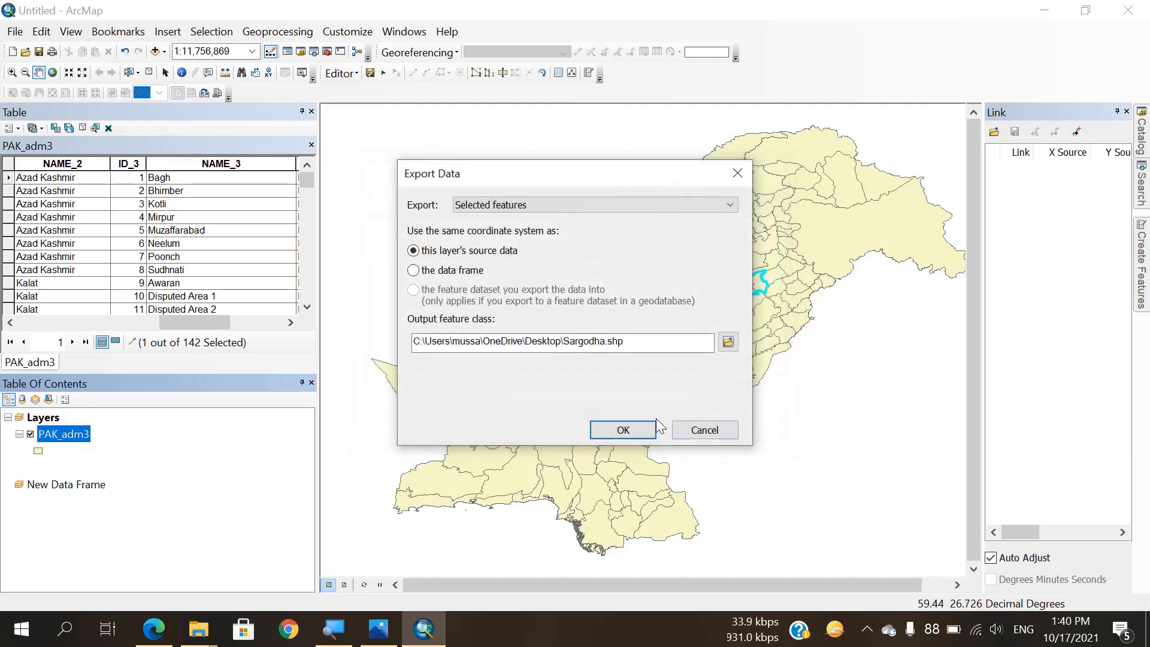
pyautogui.click(620, 430)
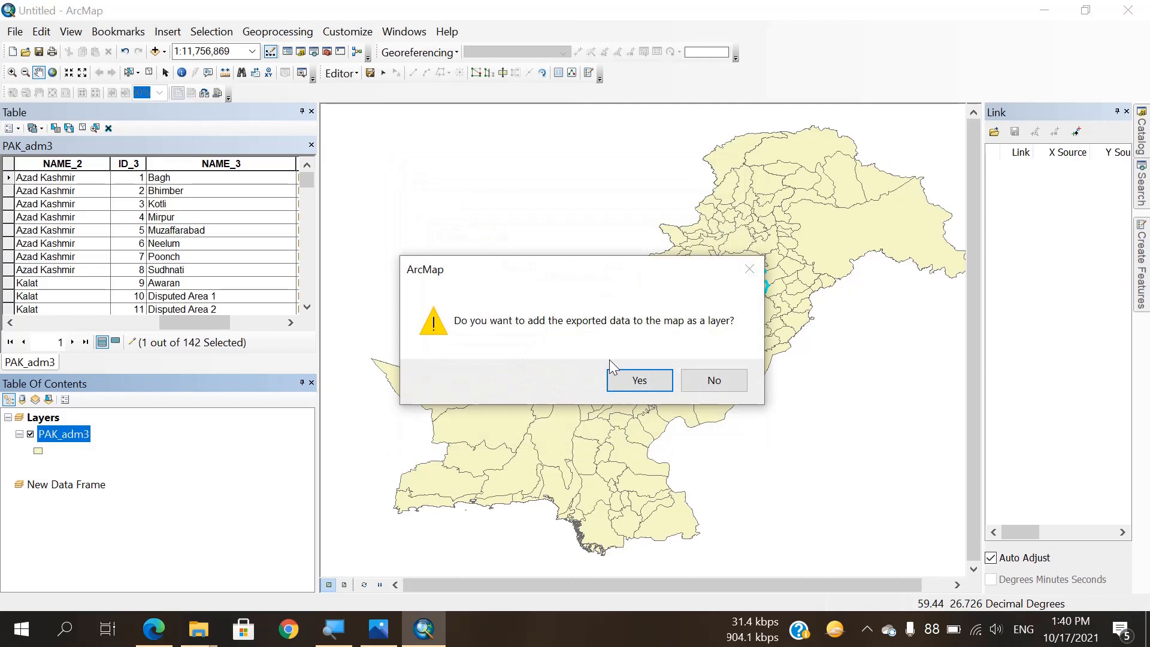
pyautogui.click(638, 379)
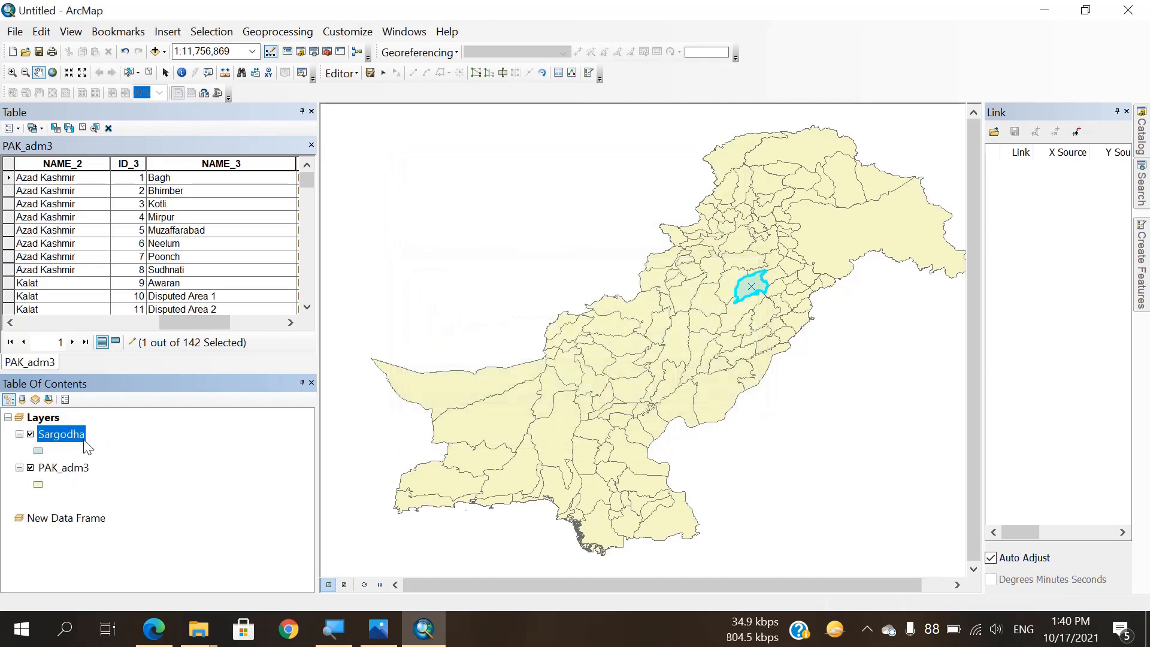
# Step: Copy the Sargodha layer into New Data Frame, and hide and collapse the original Sargodha layer under Layers
pyautogui.moveTo(62, 432); pyautogui.dragTo(63, 544)
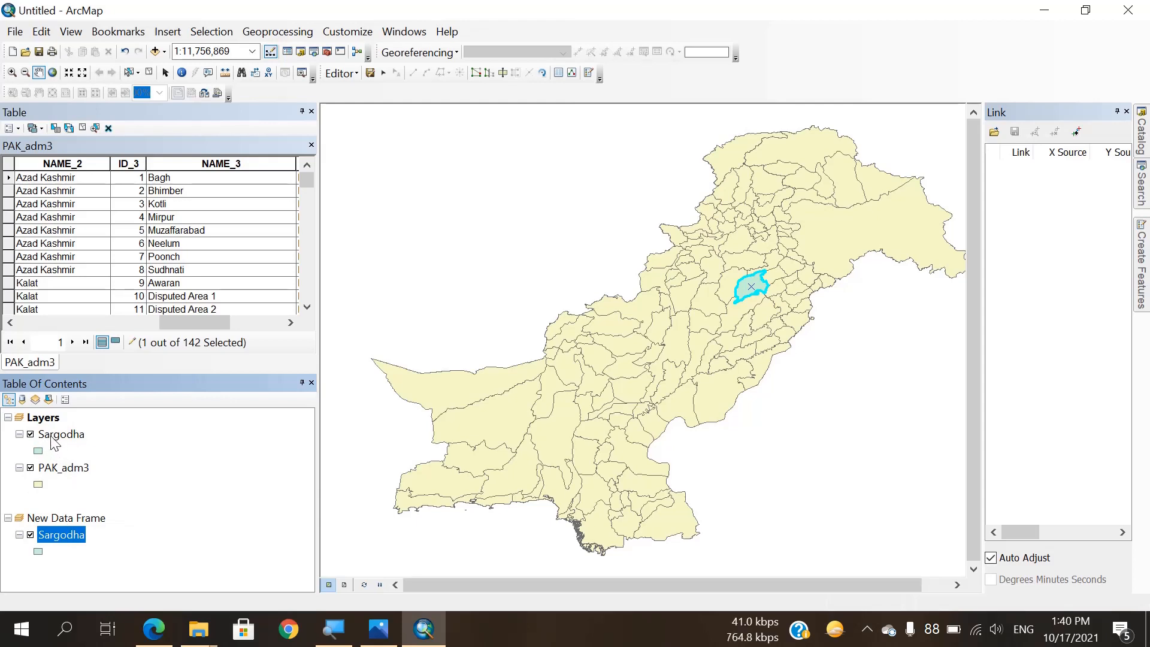
pyautogui.click(31, 435)
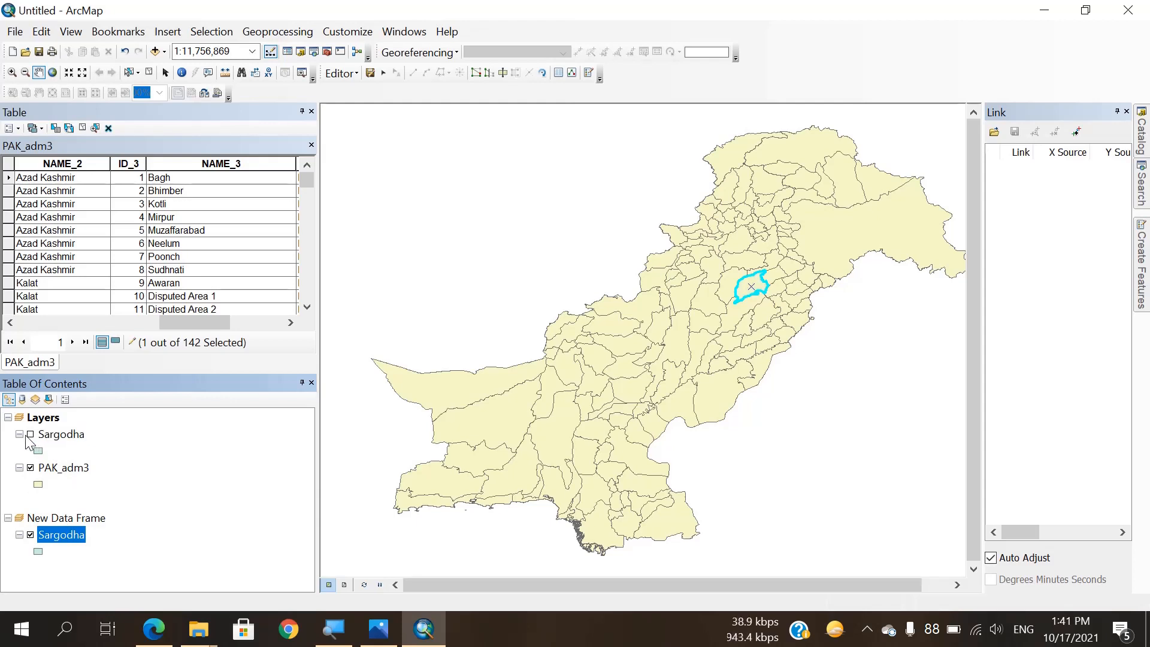
pyautogui.click(20, 434)
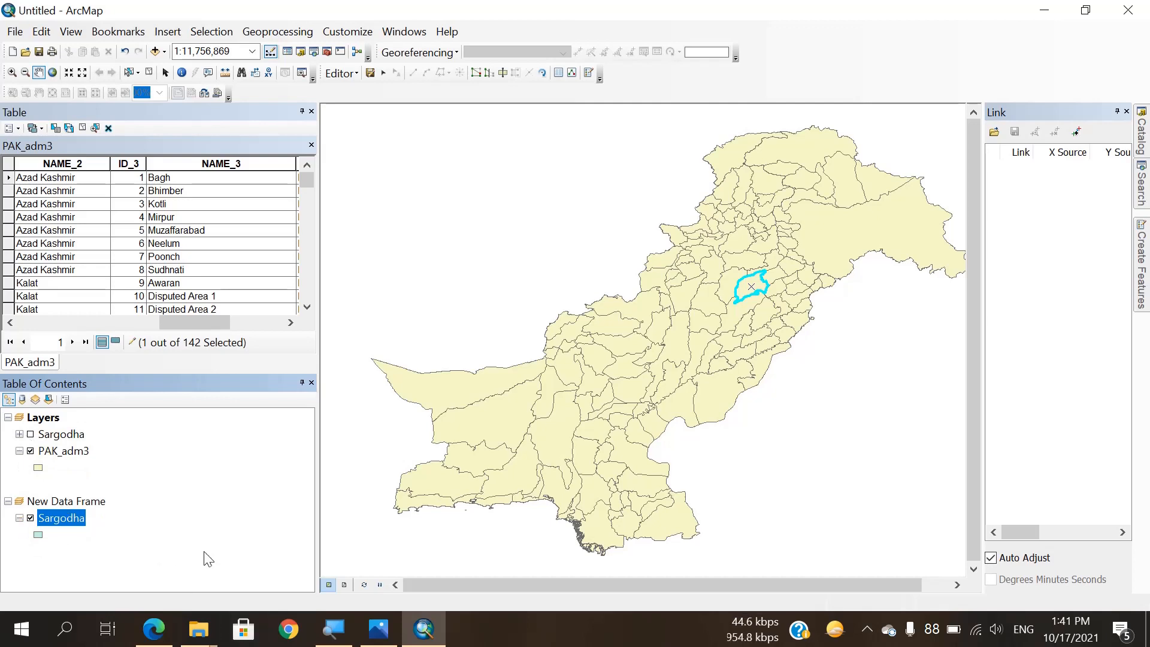
# Step: Switch to layout view and move the Sargodha data frame to the upper-left area of the page, clear of the Pakistan map
pyautogui.click(345, 584)
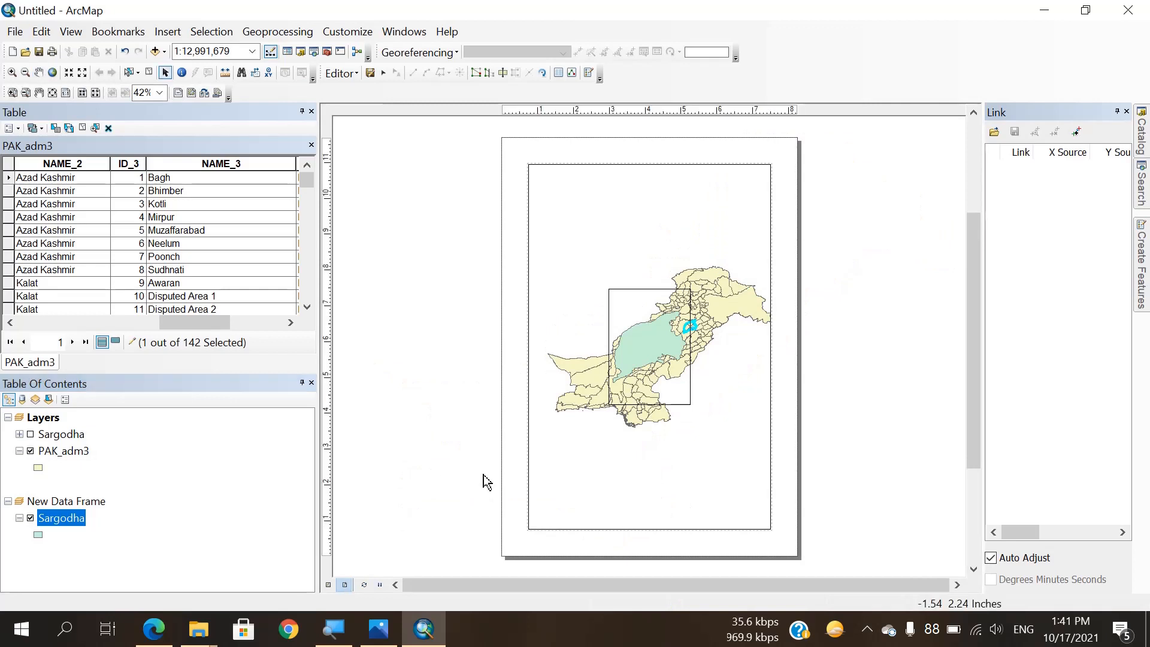
pyautogui.click(643, 341)
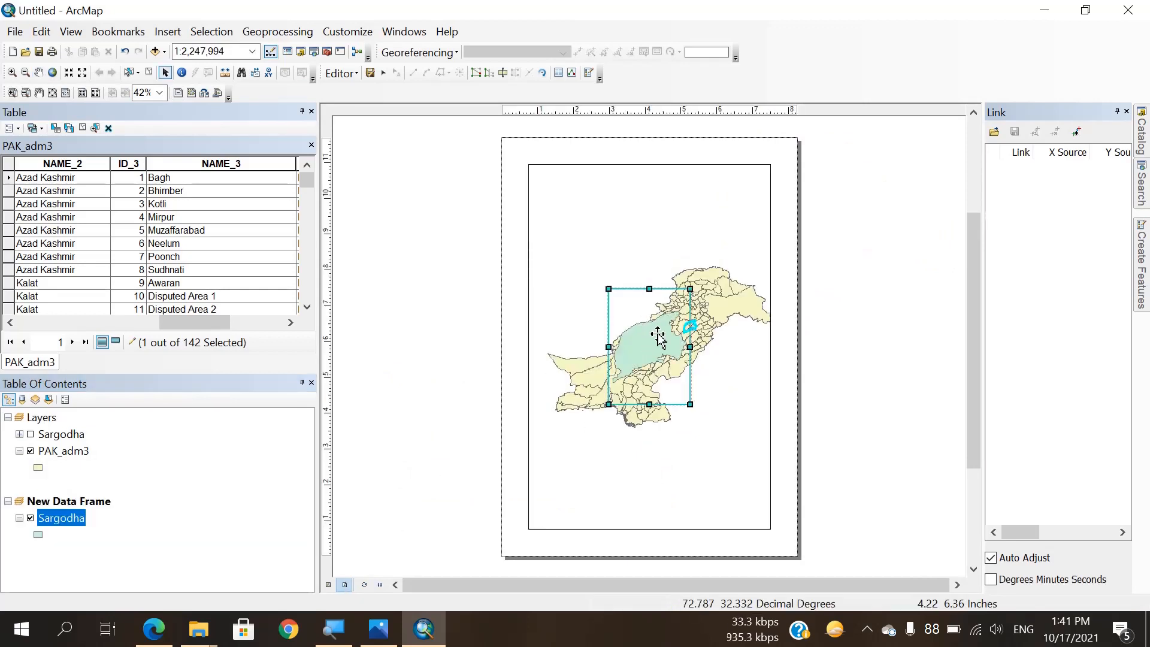
pyautogui.moveTo(662, 347); pyautogui.dragTo(585, 236)
# Step: Enlarge the Layers data frame from two opposite corners so it nearly fills the whole layout page
pyautogui.click(651, 434)
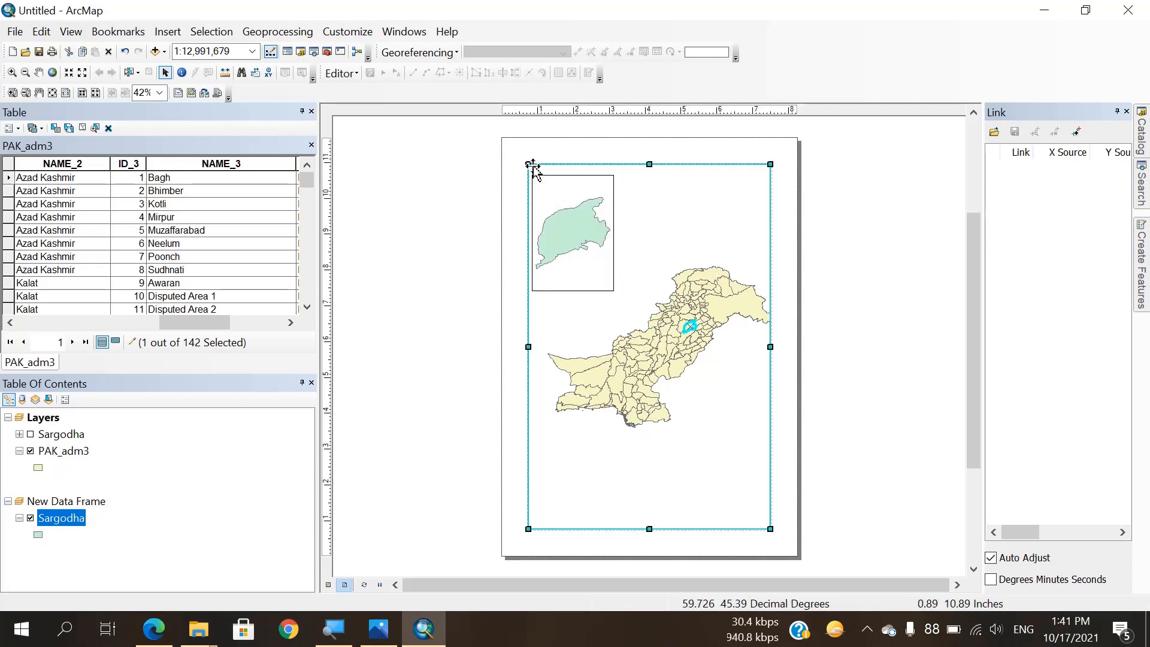
pyautogui.moveTo(527, 163); pyautogui.dragTo(510, 150)
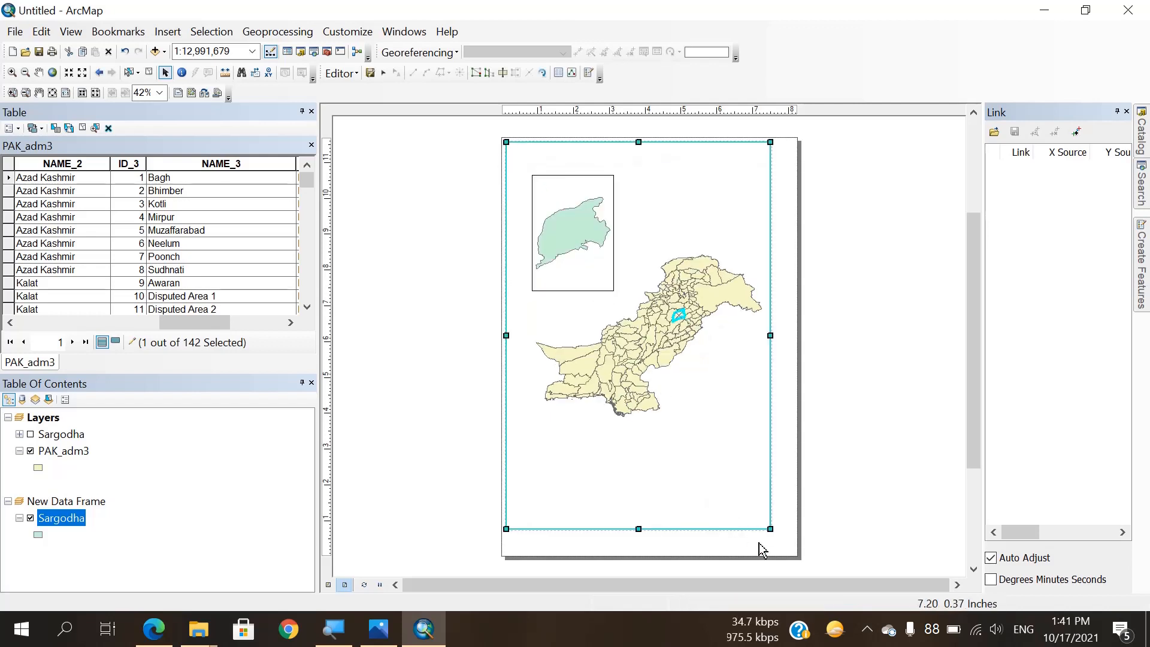
pyautogui.moveTo(771, 534); pyautogui.dragTo(795, 556)
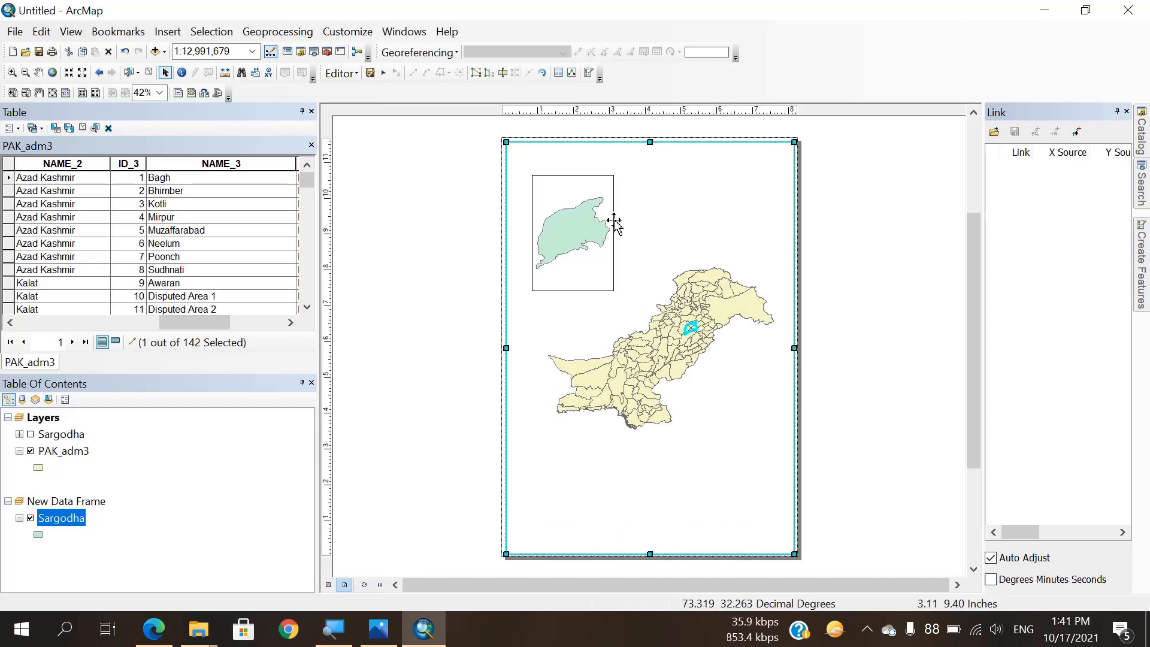
# Step: Nudge the Sargodha data frame closer to the page's upper-left corner and zoom the Layers data frame to its full extent
pyautogui.click(580, 218)
pyautogui.moveTo(573, 233); pyautogui.dragTo(562, 221)
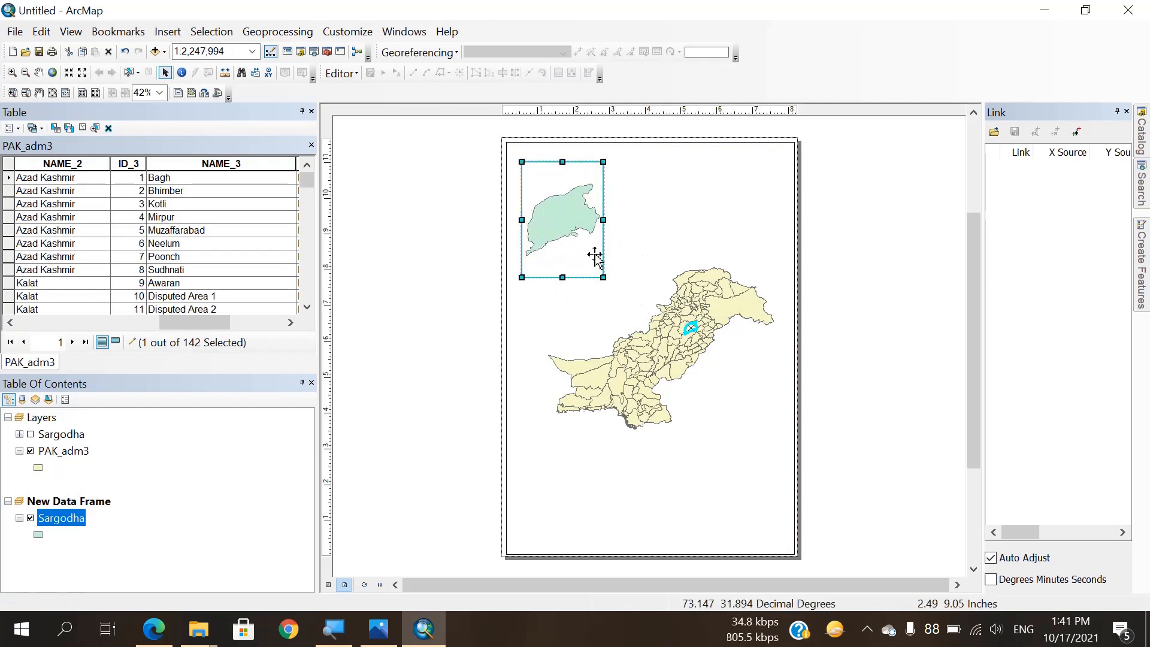
pyautogui.click(650, 361)
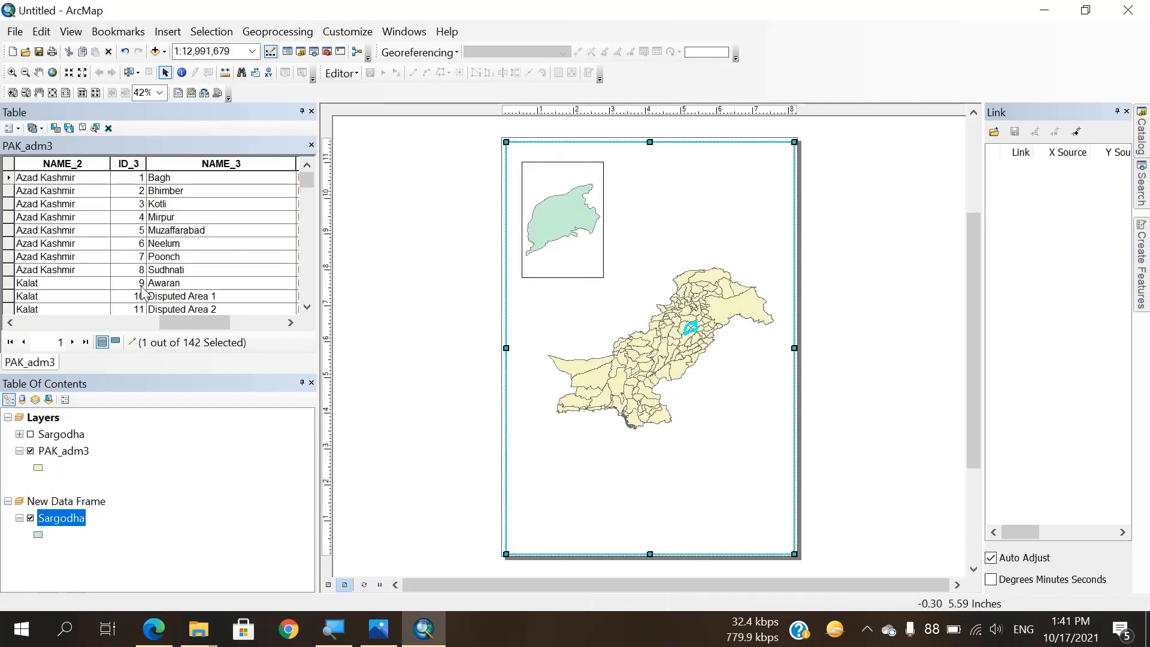
pyautogui.click(53, 72)
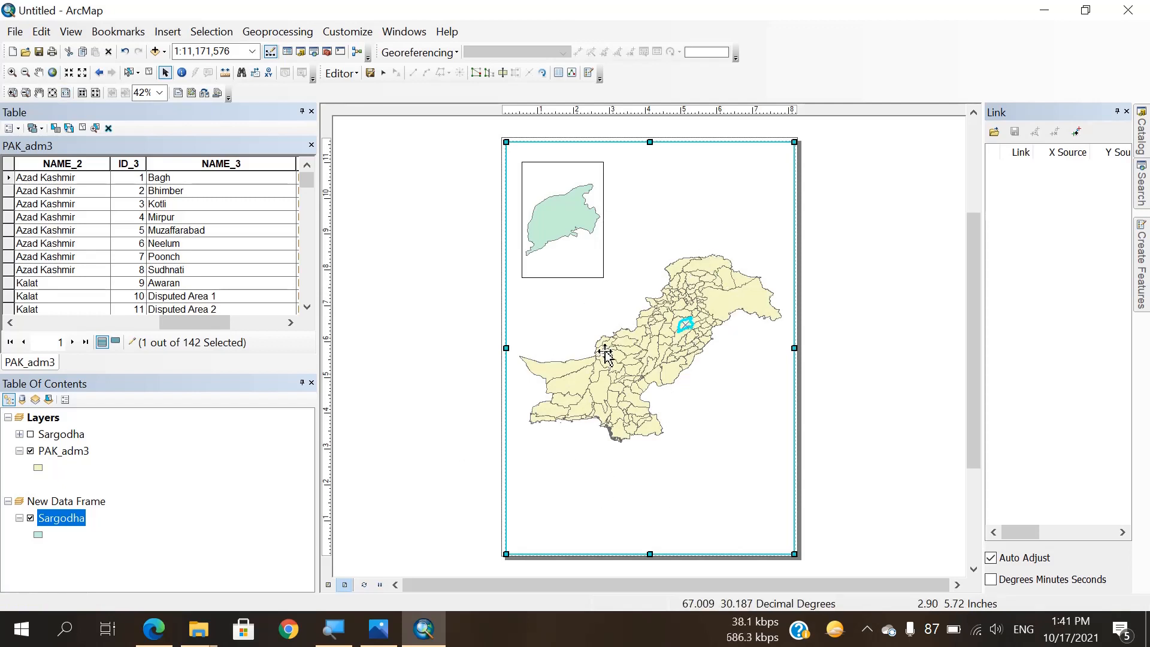
pyautogui.click(557, 211)
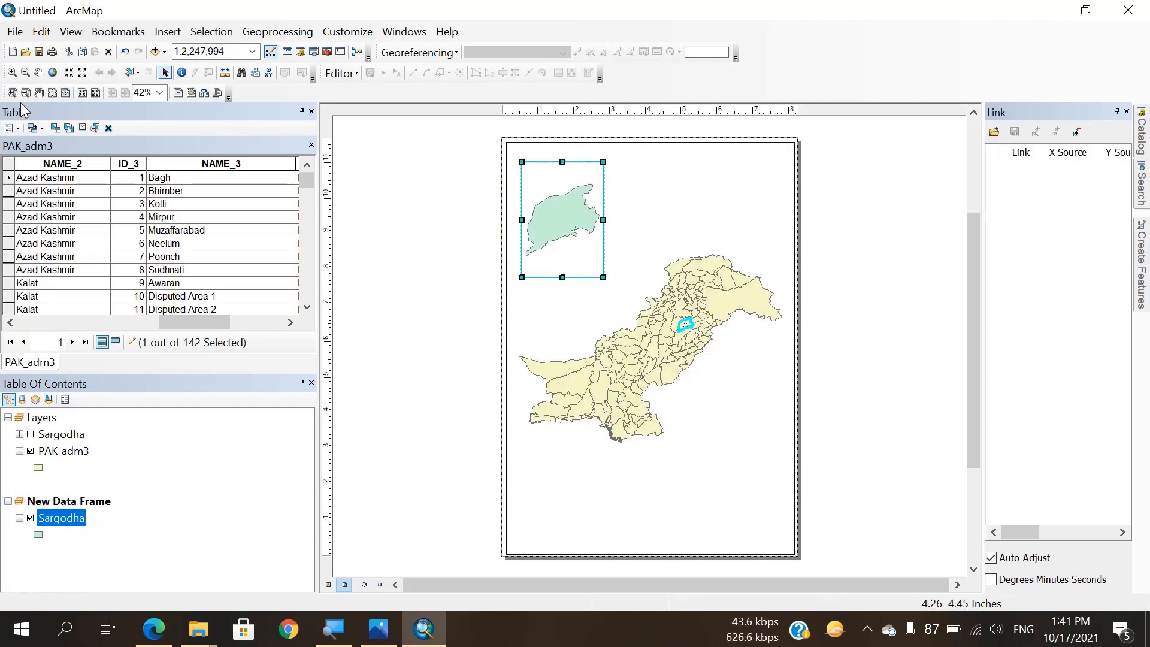
pyautogui.click(699, 325)
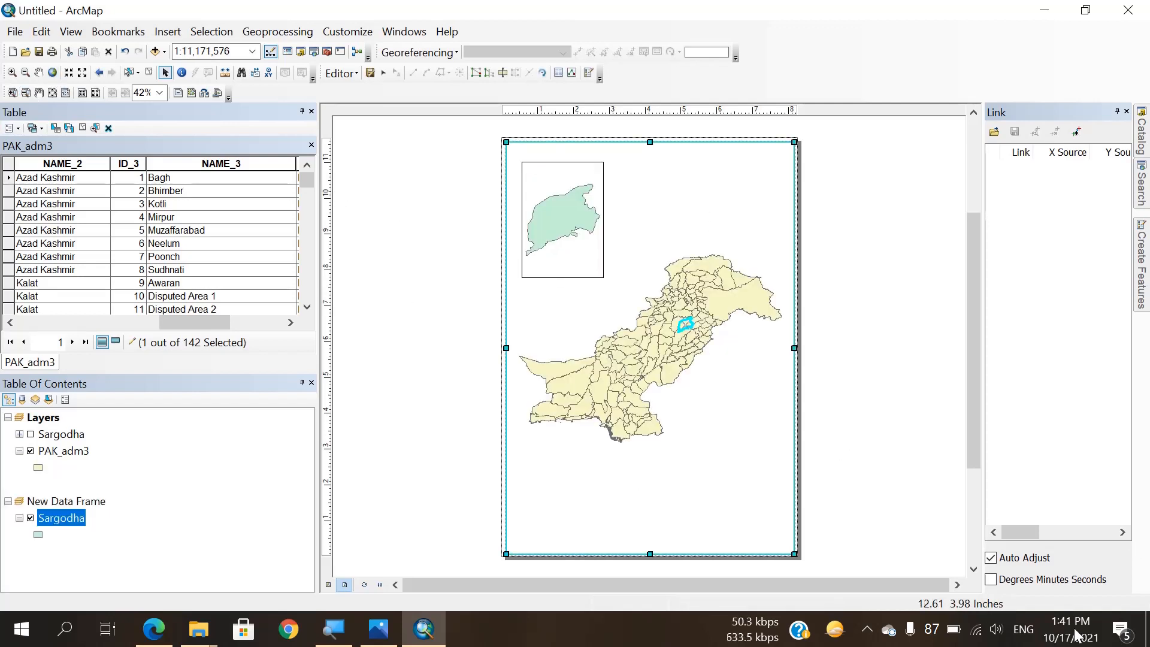
pyautogui.click(868, 628)
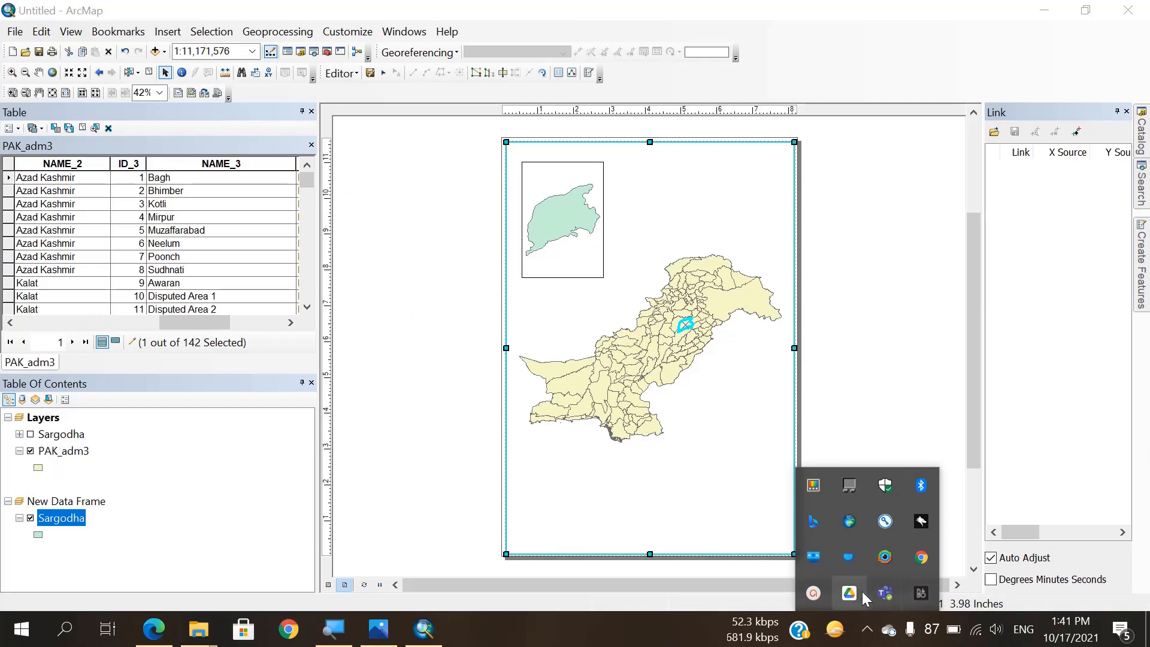
pyautogui.click(819, 594)
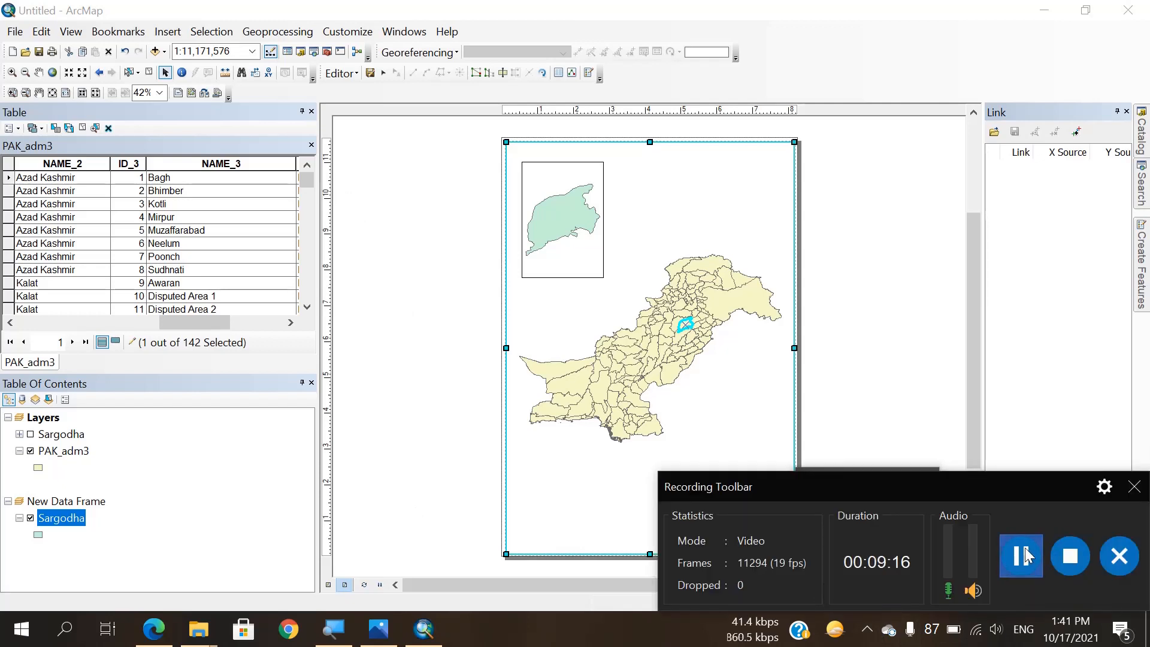
pyautogui.click(1133, 486)
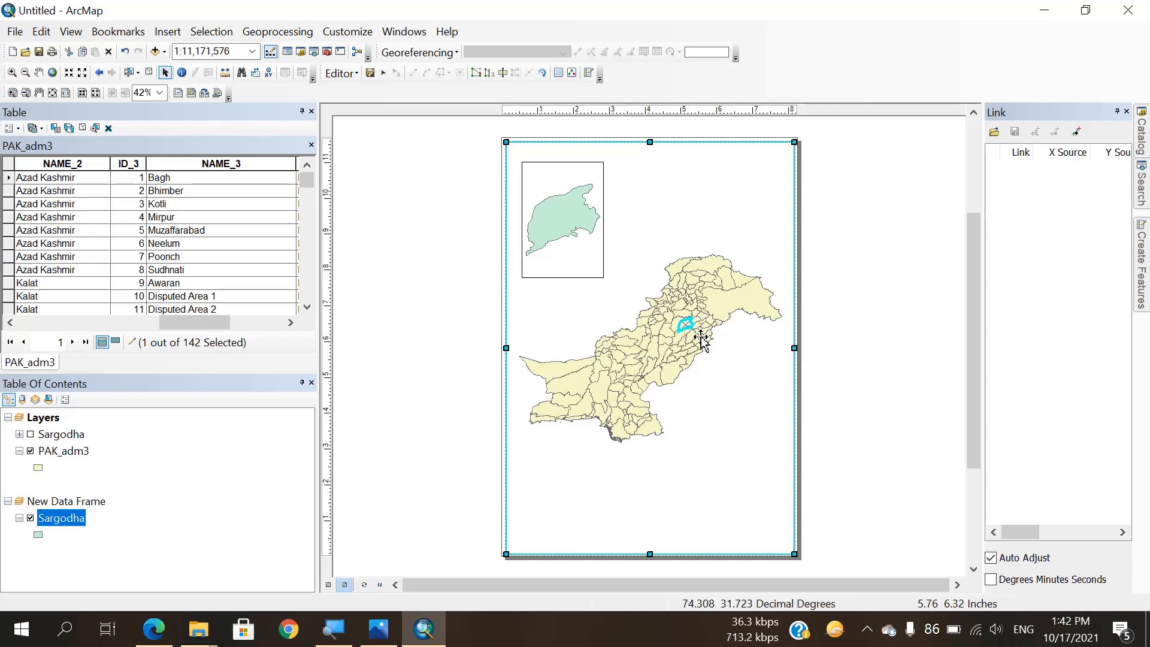
# Step: Give the PAK_adm3 layer the Hollow symbol with a black outline of width 1
pyautogui.scroll(2, 682, 328)
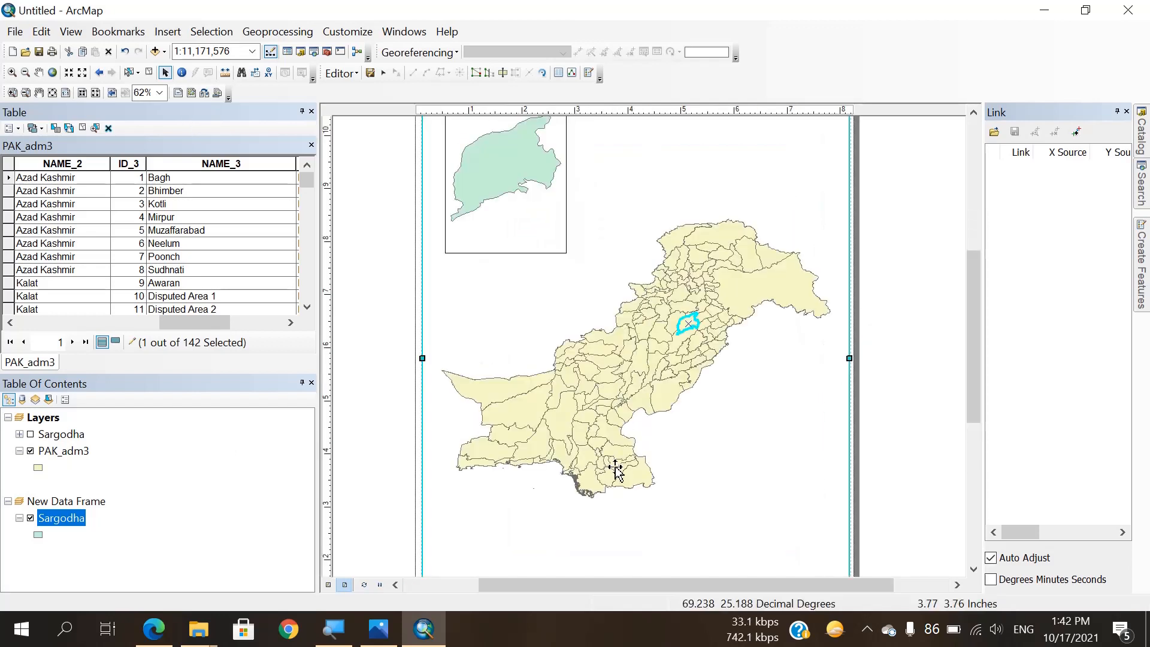
pyautogui.click(45, 453)
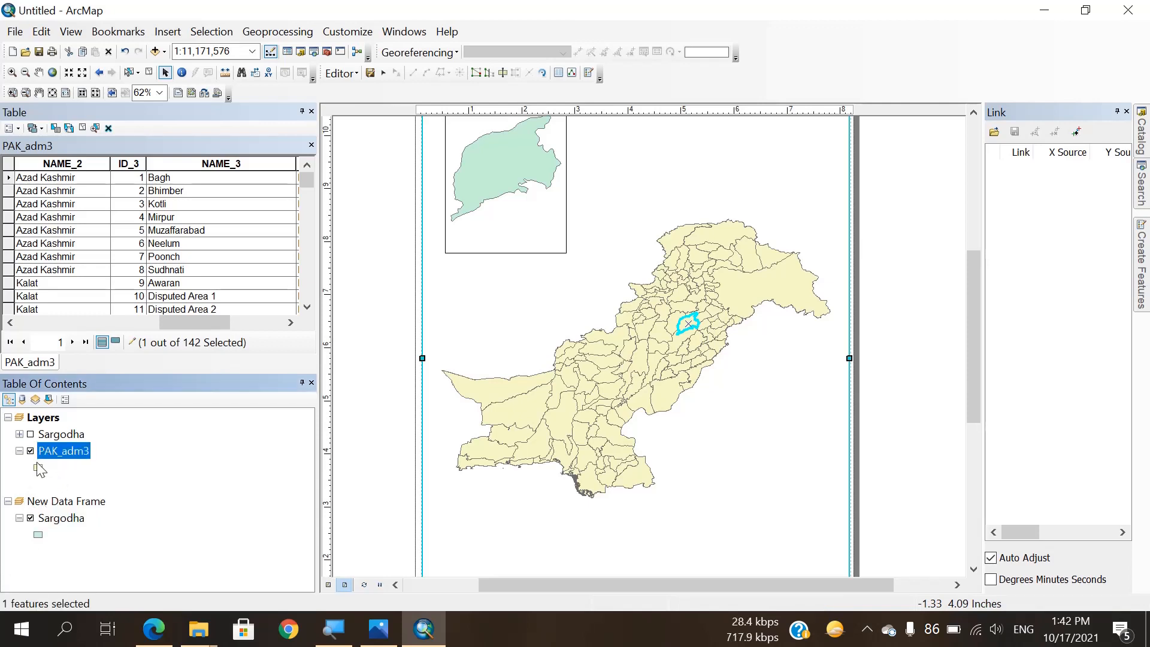
pyautogui.doubleClick(38, 468)
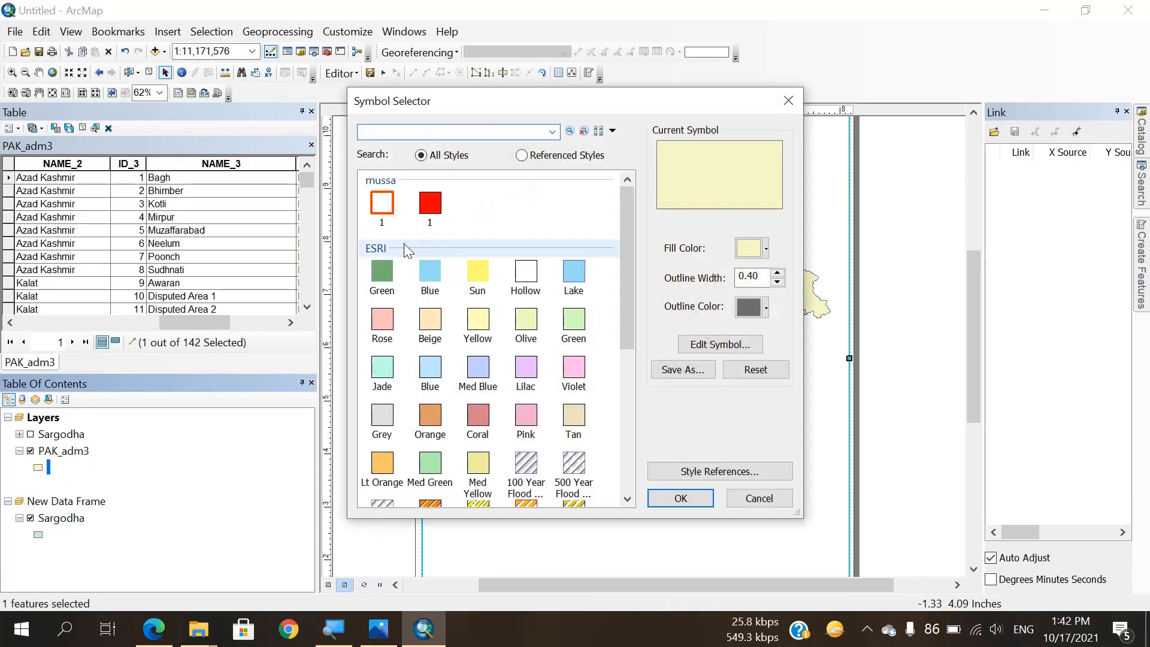
pyautogui.click(388, 220)
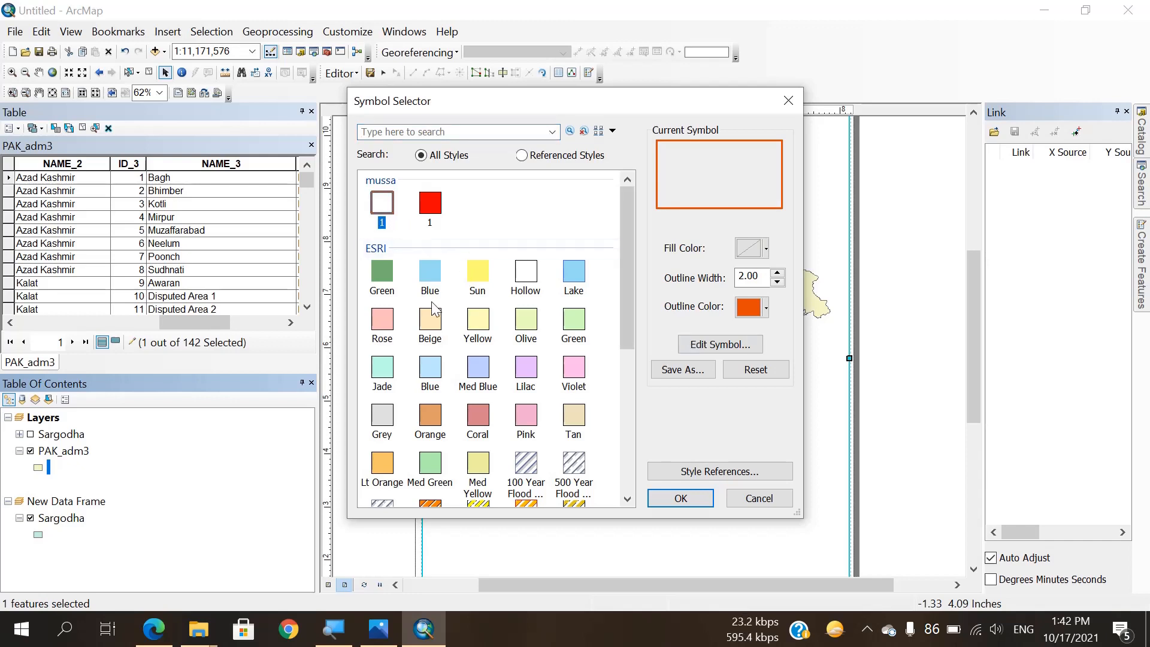
pyautogui.click(527, 282)
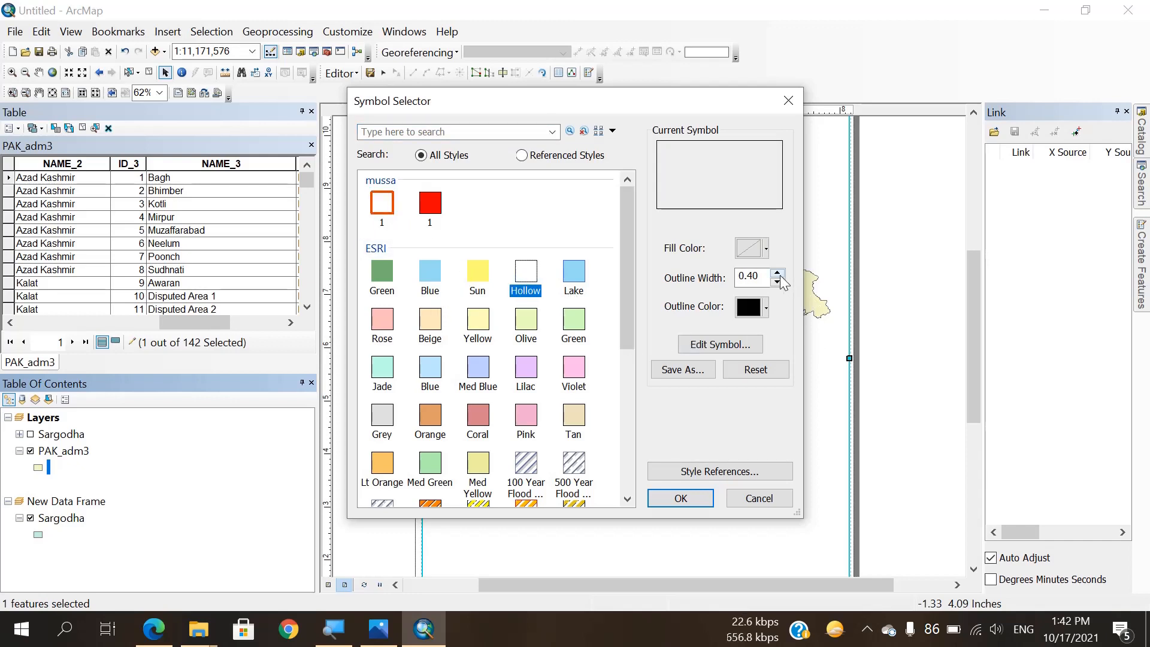
pyautogui.click(756, 307)
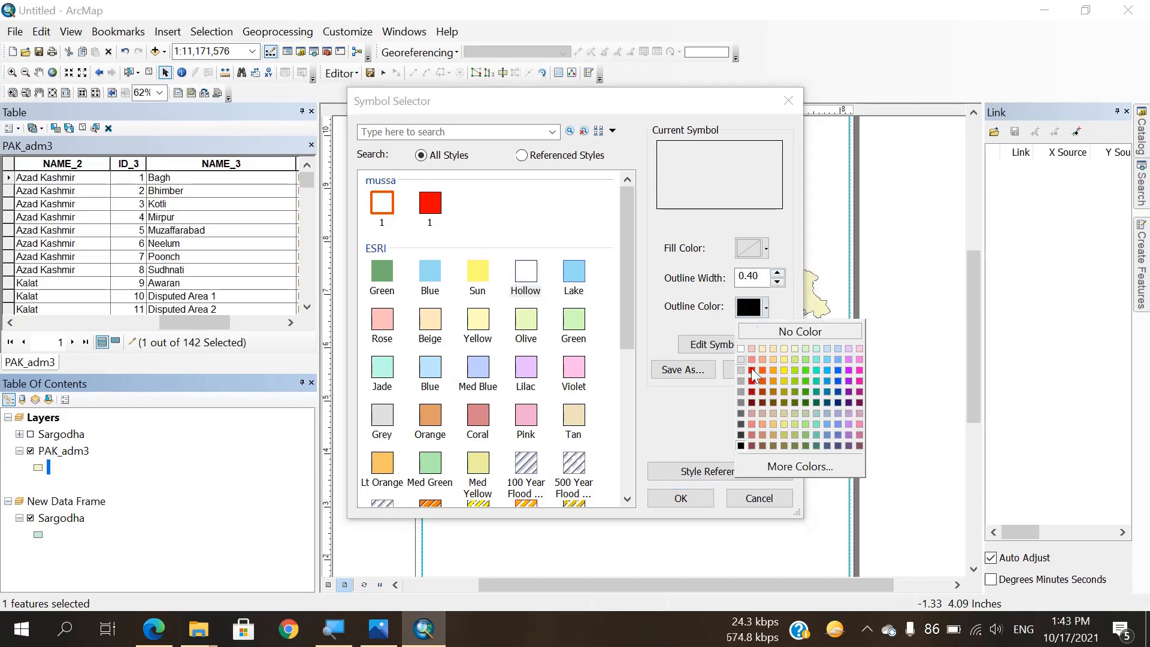
pyautogui.click(755, 309)
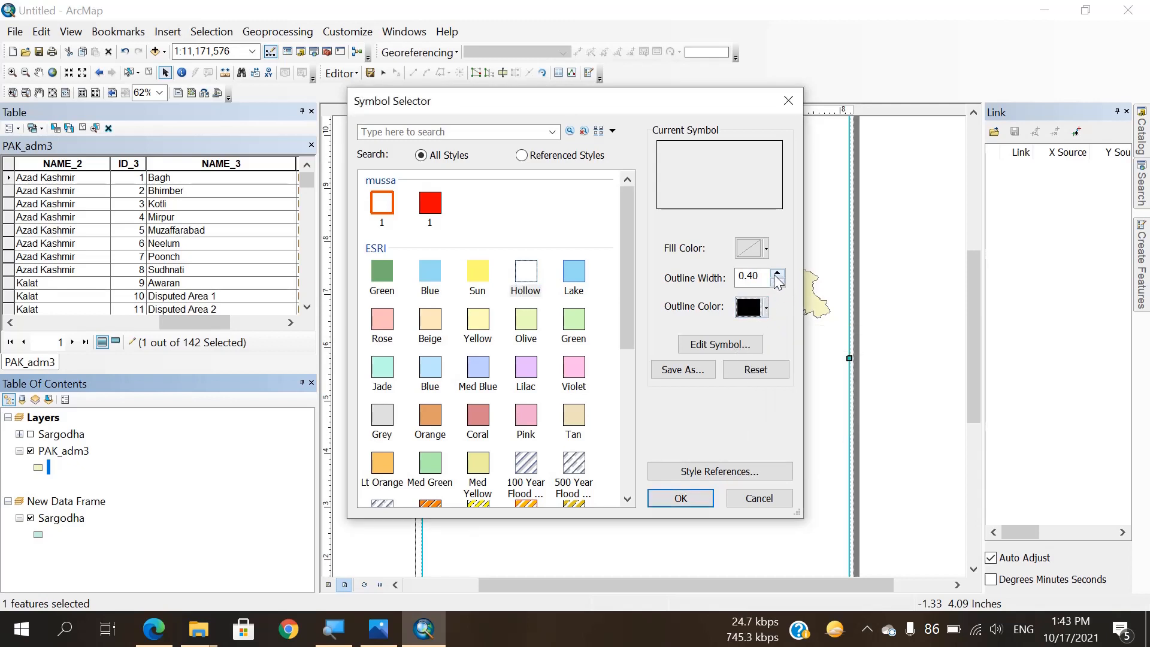
pyautogui.click(776, 274)
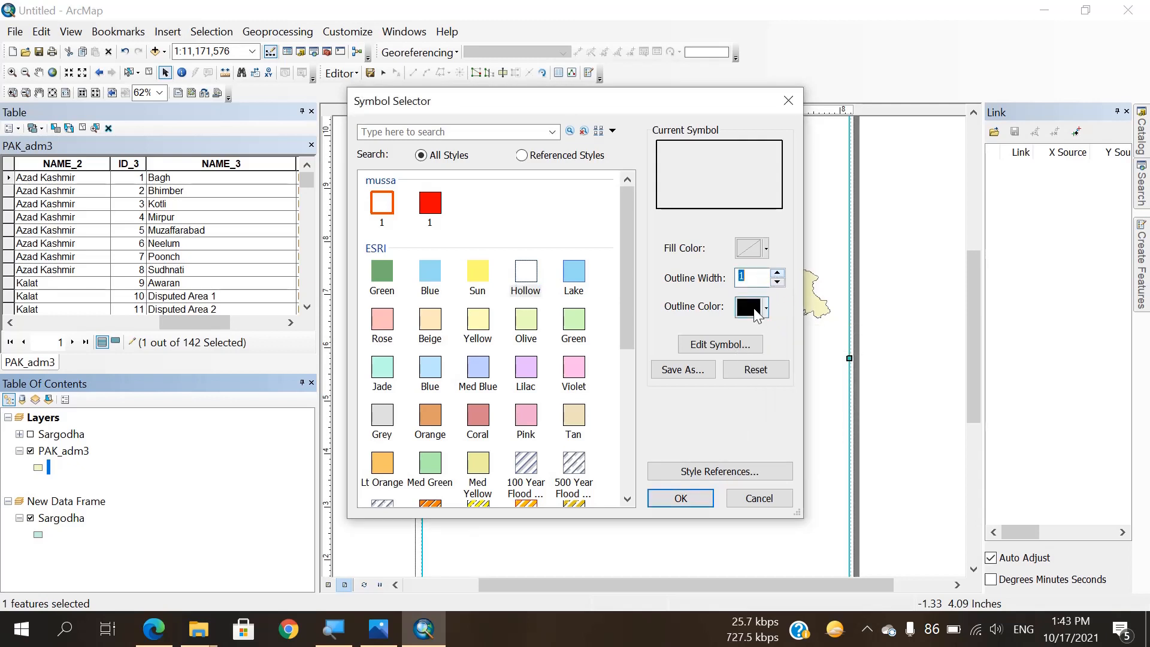
pyautogui.click(680, 499)
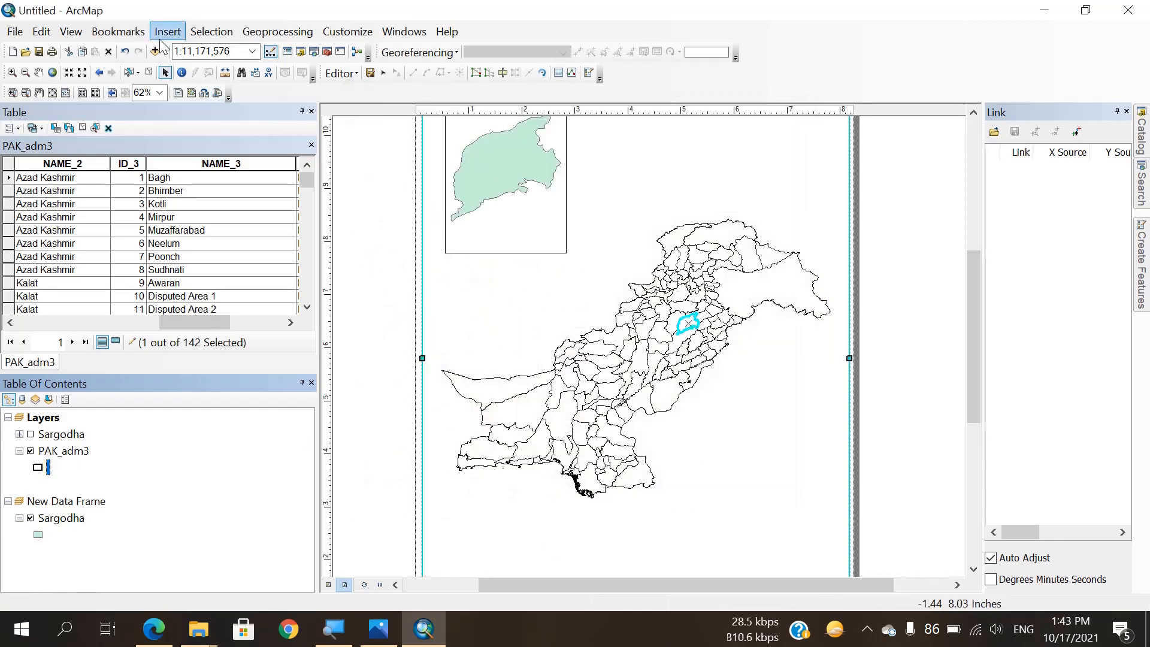
# Step: Clear the feature selection and set PAK_adm3 to draw as unique-value categories based on the NAME_3 field
pyautogui.click(150, 73)
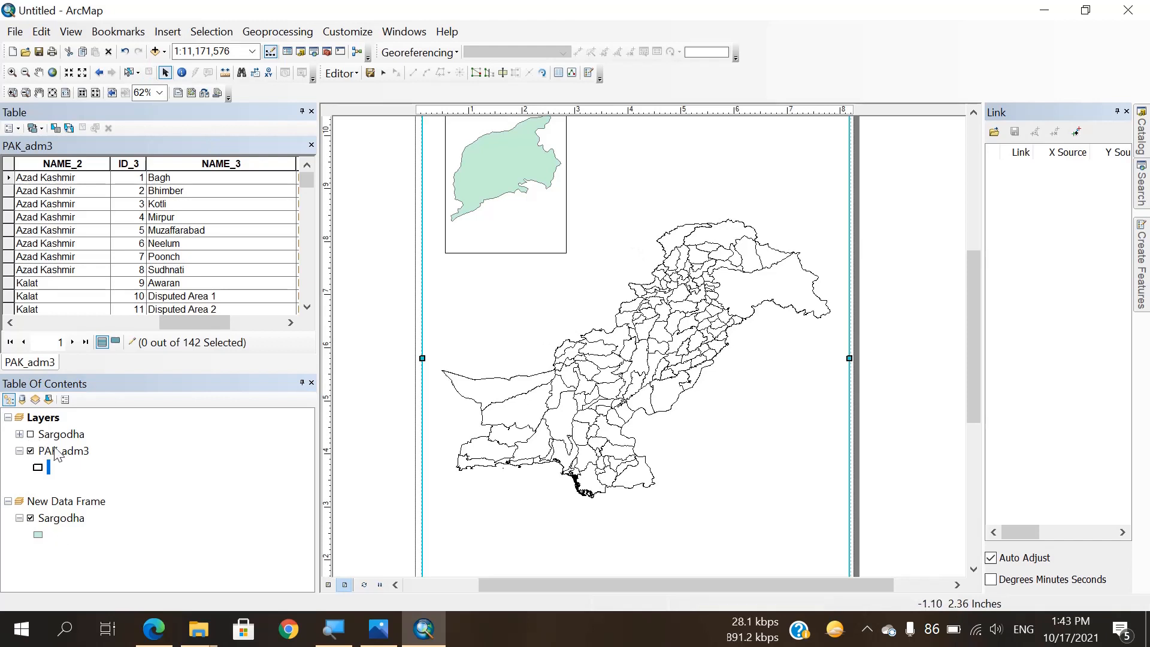
pyautogui.rightClick(56, 453)
pyautogui.click(82, 443)
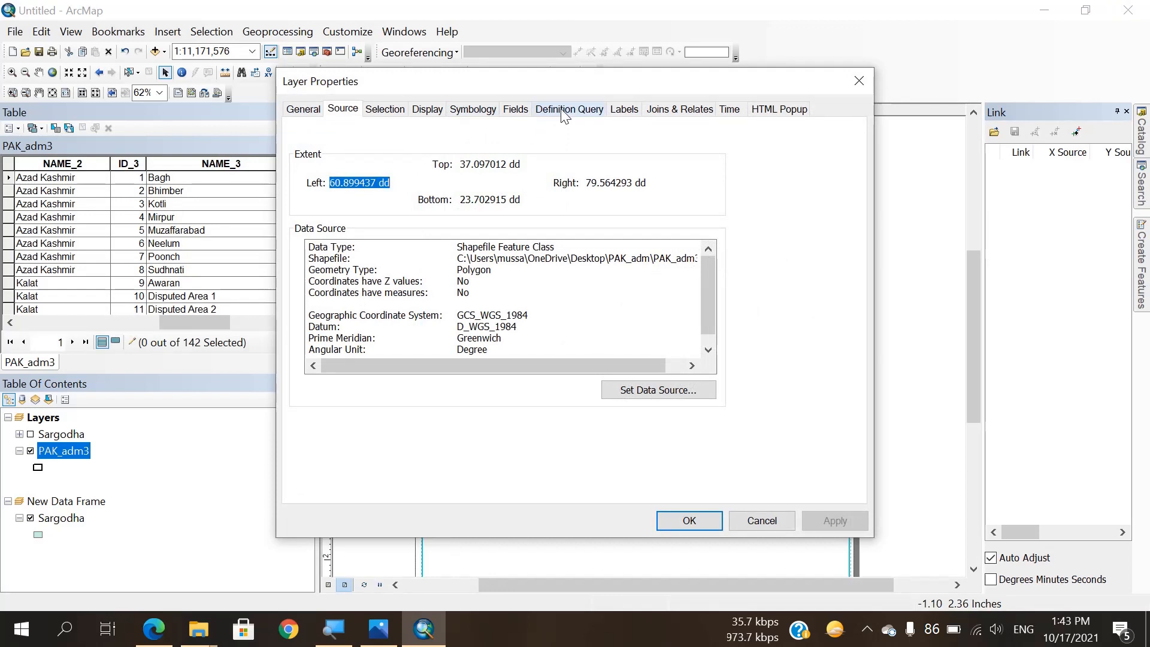
pyautogui.click(475, 109)
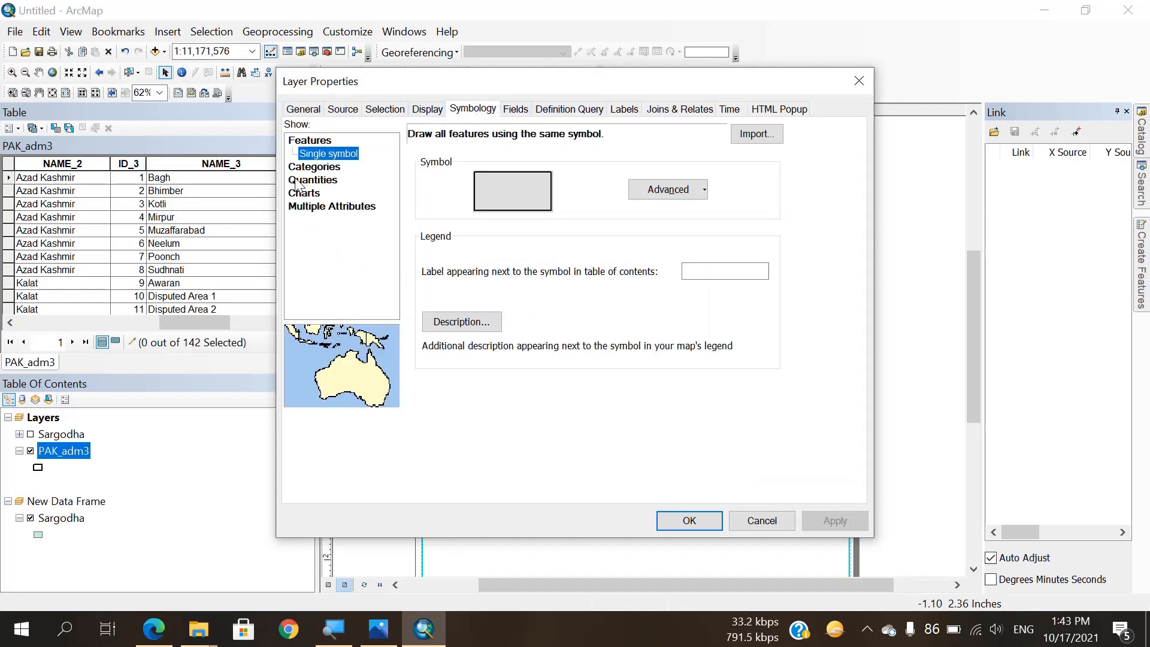
pyautogui.click(316, 169)
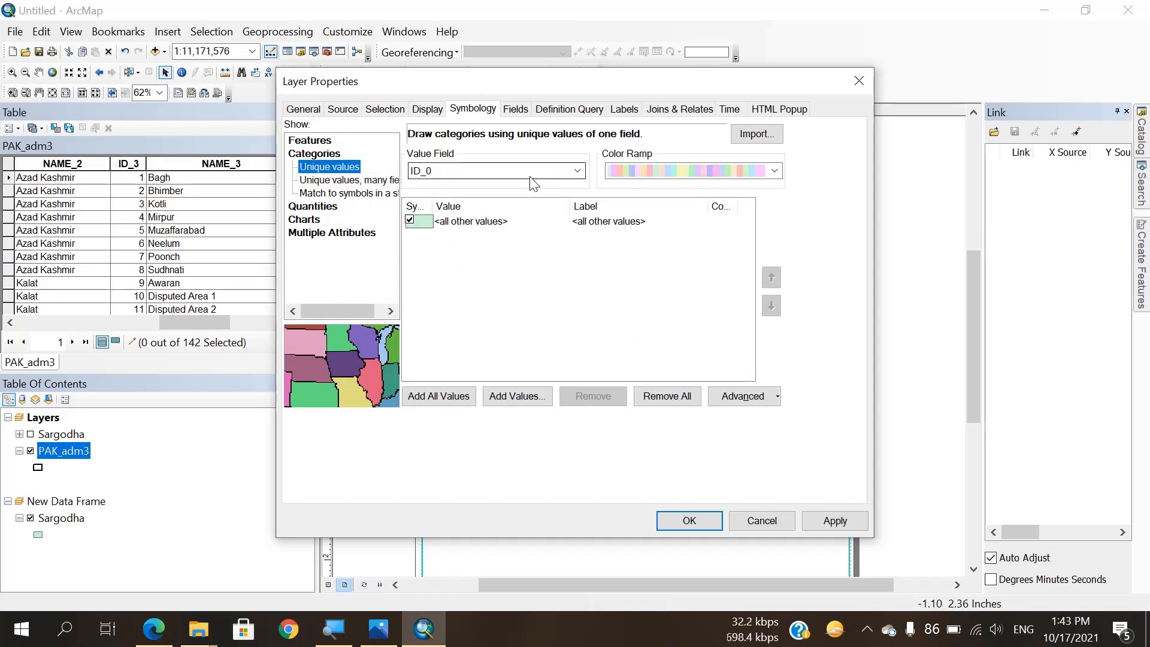
pyautogui.click(574, 171)
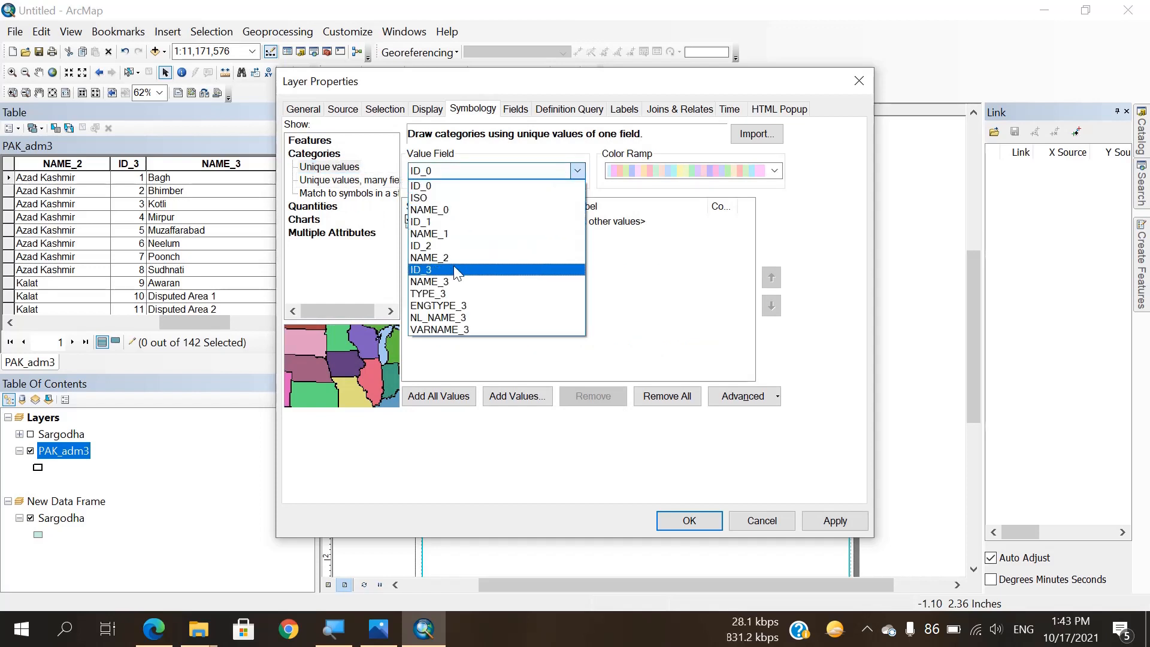
pyautogui.click(455, 281)
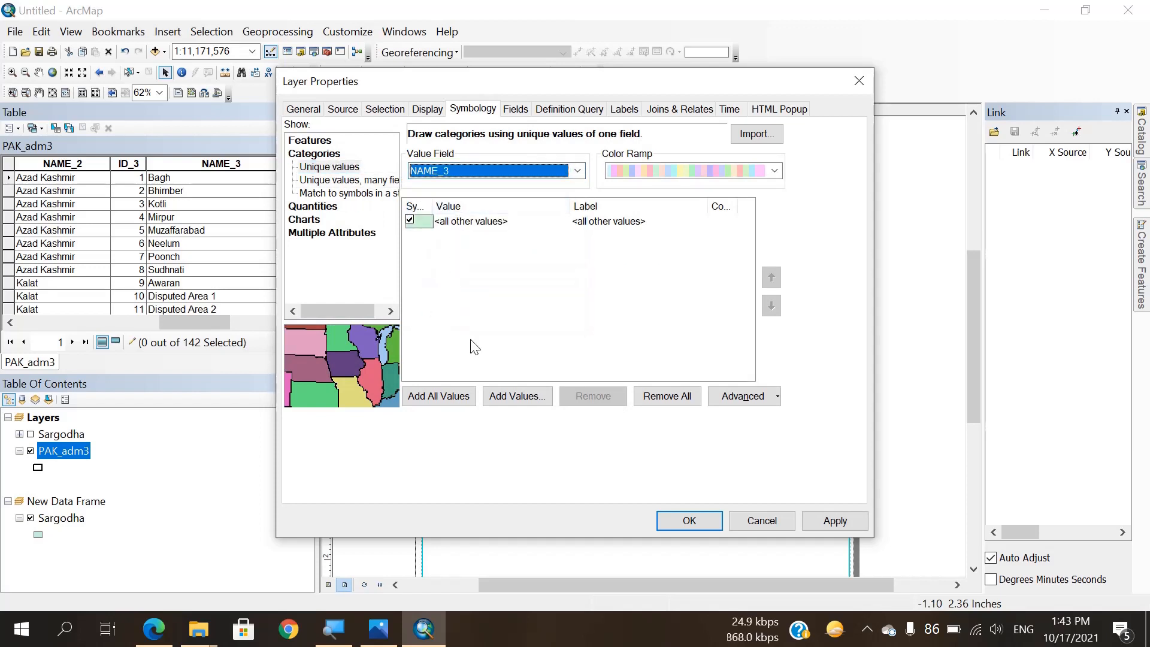
# Step: Add only the Sargodha value to the layer's unique-value categories
pyautogui.click(519, 398)
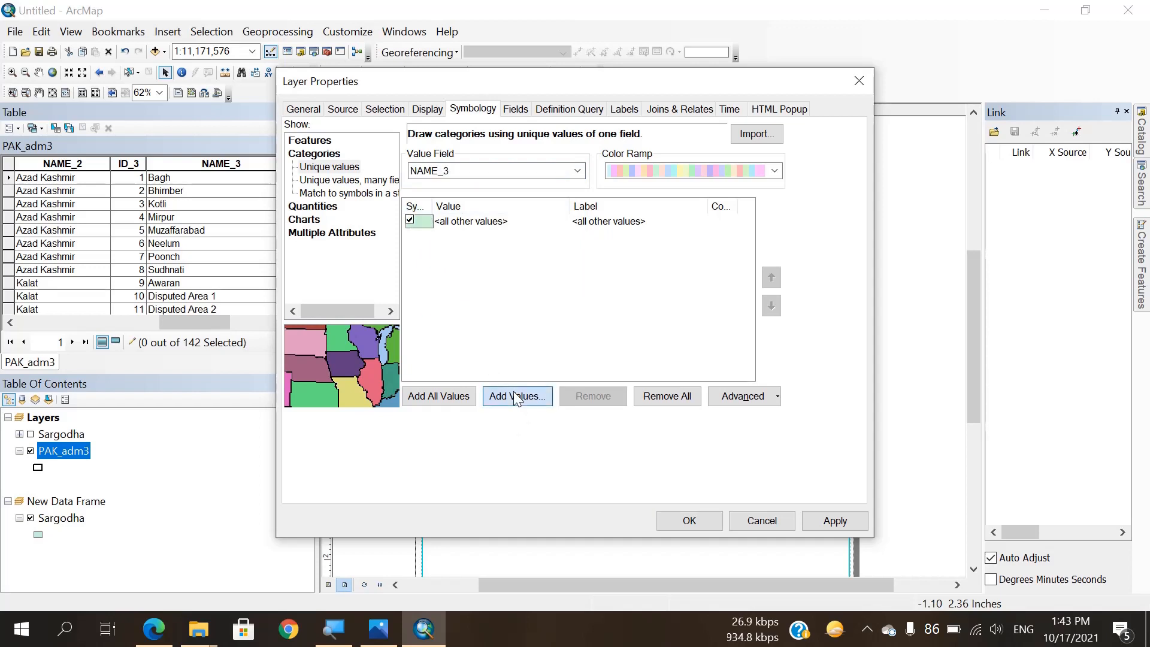
pyautogui.scroll(-12, 540, 250)
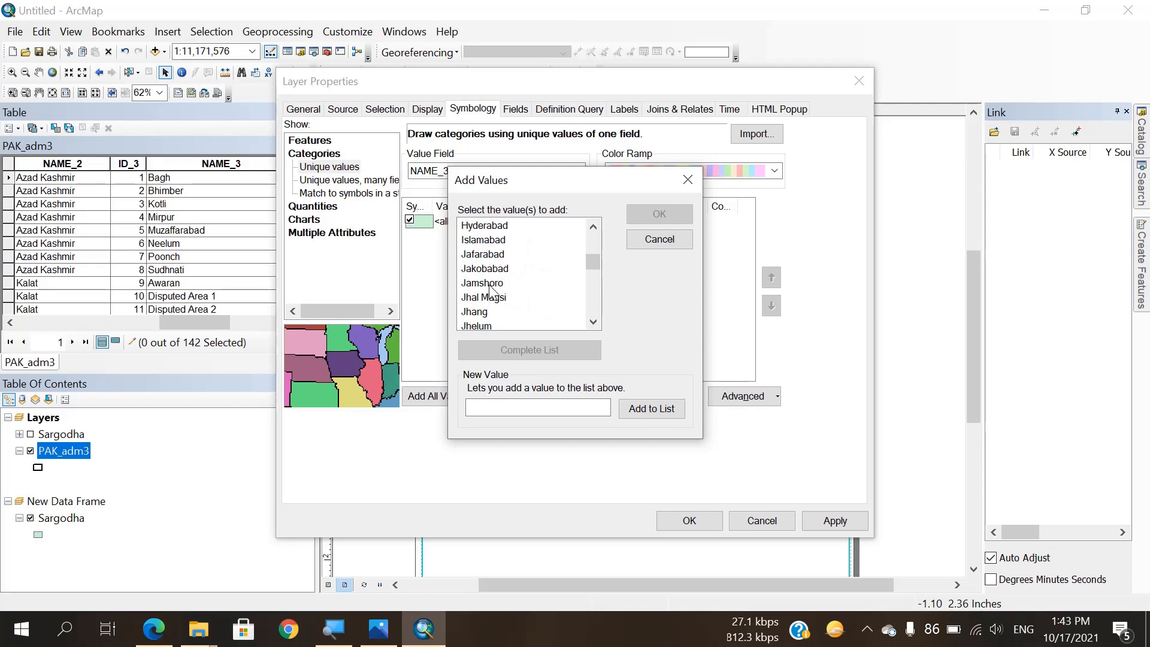
pyautogui.scroll(-20, 490, 290)
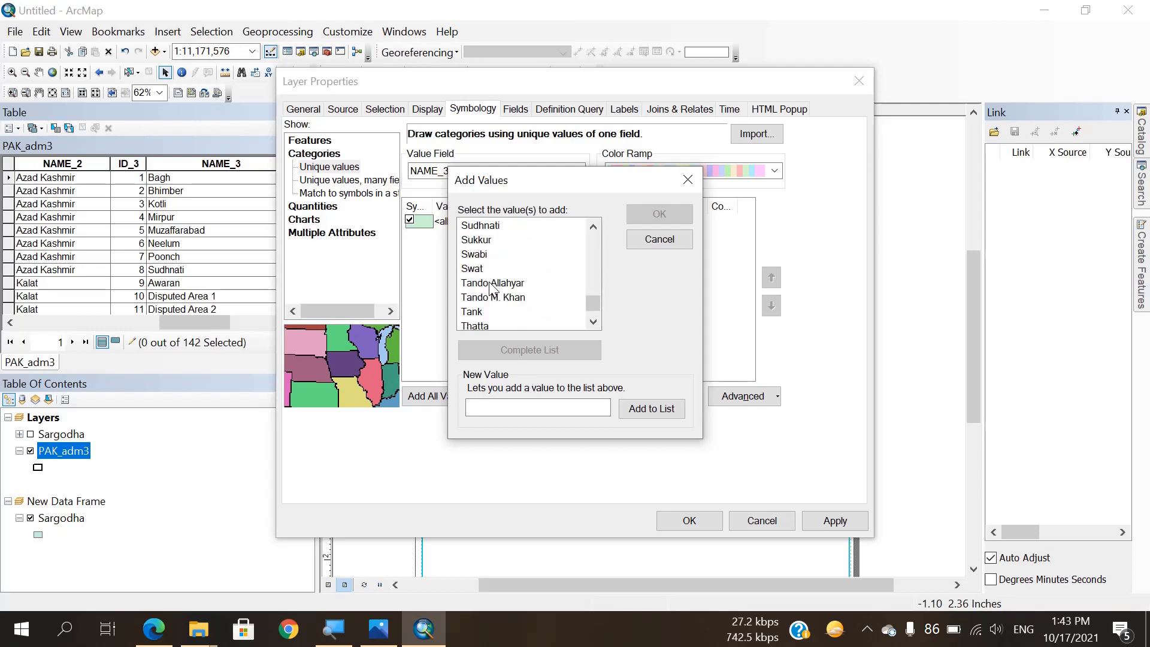
pyautogui.scroll(2, 490, 290)
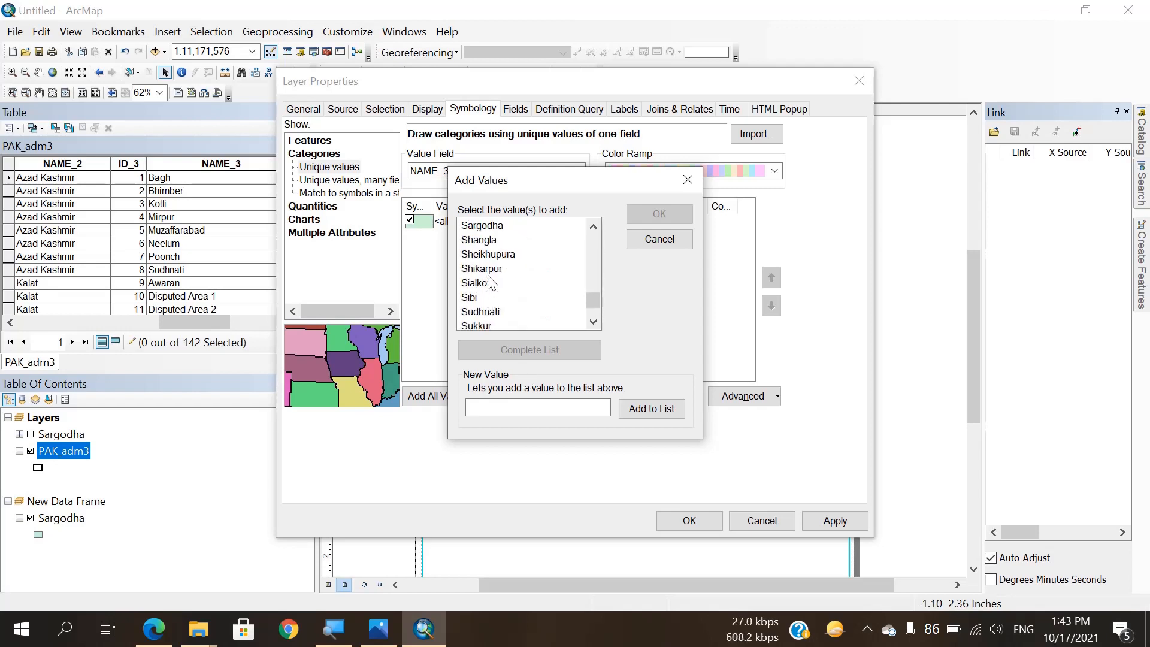
pyautogui.scroll(1, 490, 282)
pyautogui.click(482, 268)
pyautogui.click(659, 215)
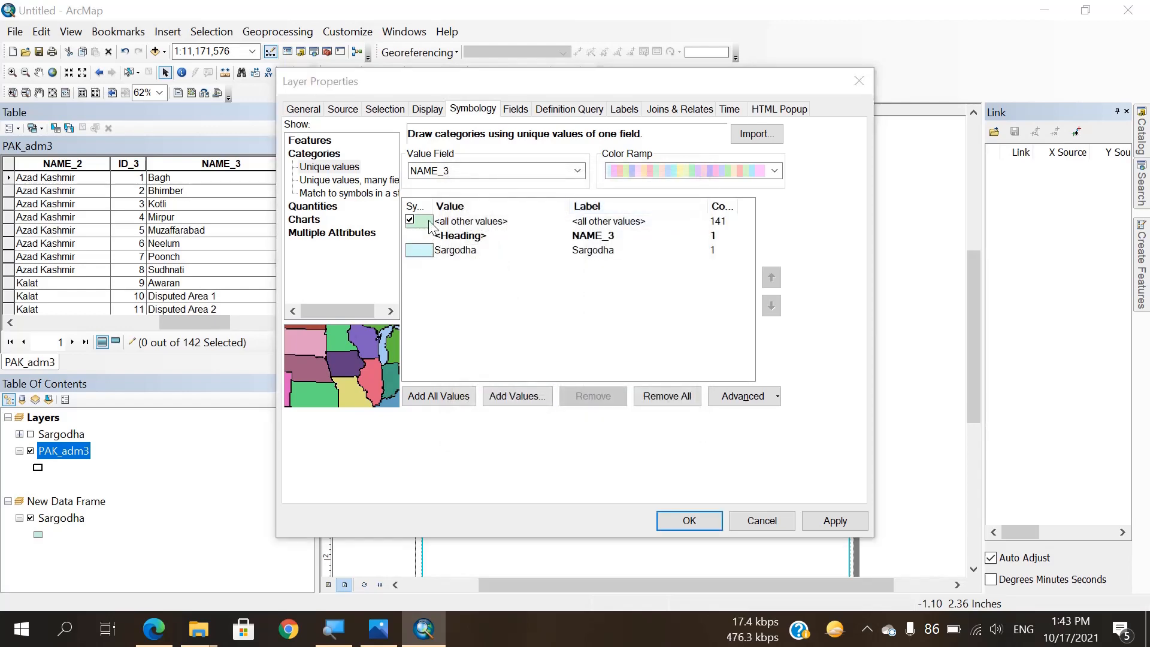
# Step: Set the symbol for all other values to Hollow with a black outline of width 1
pyautogui.doubleClick(430, 226)
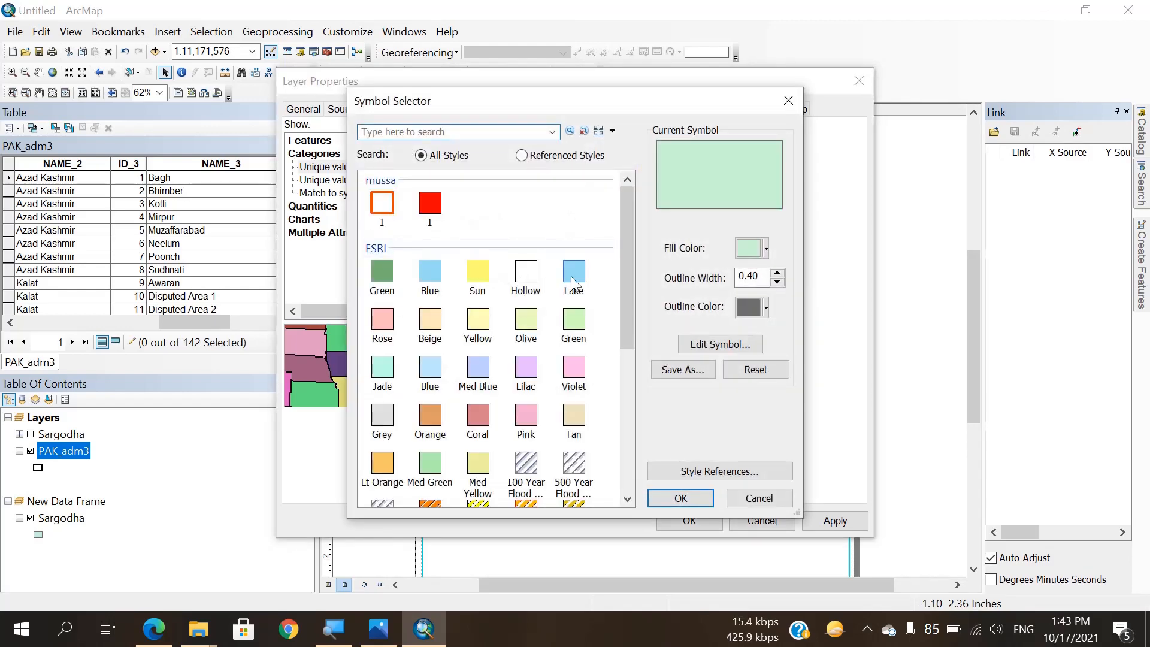
pyautogui.click(518, 277)
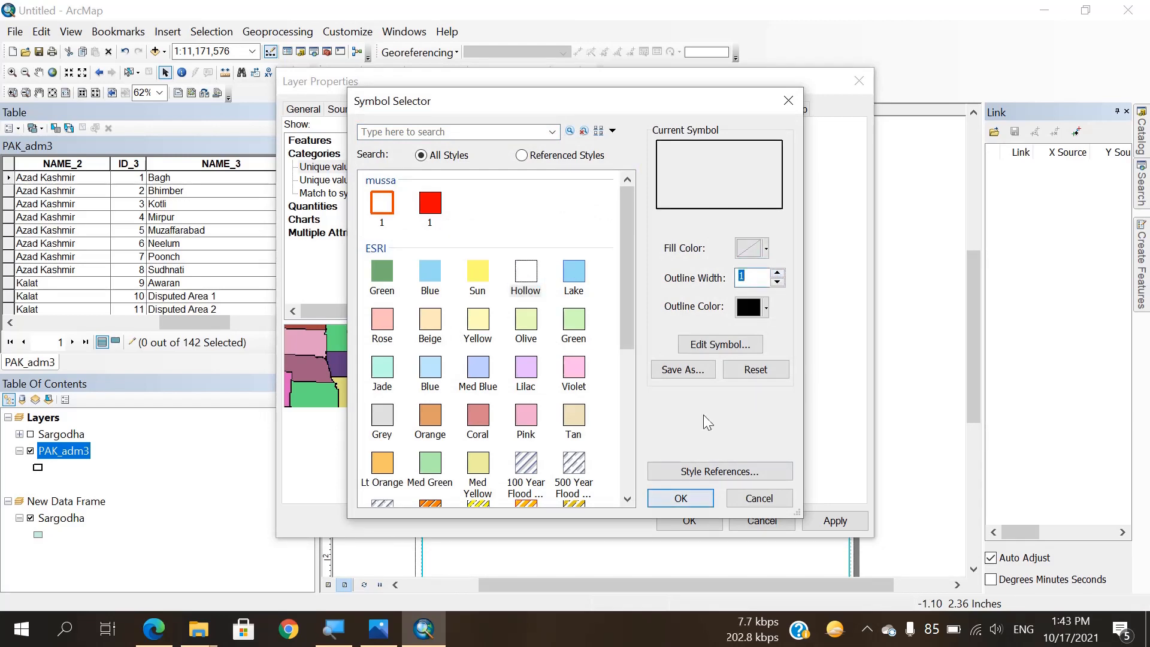
pyautogui.click(681, 498)
# Step: Give the Sargodha category the unfilled orange-outline symbol with outline width 1 and apply the PAK_adm3 symbology
pyautogui.click(417, 257)
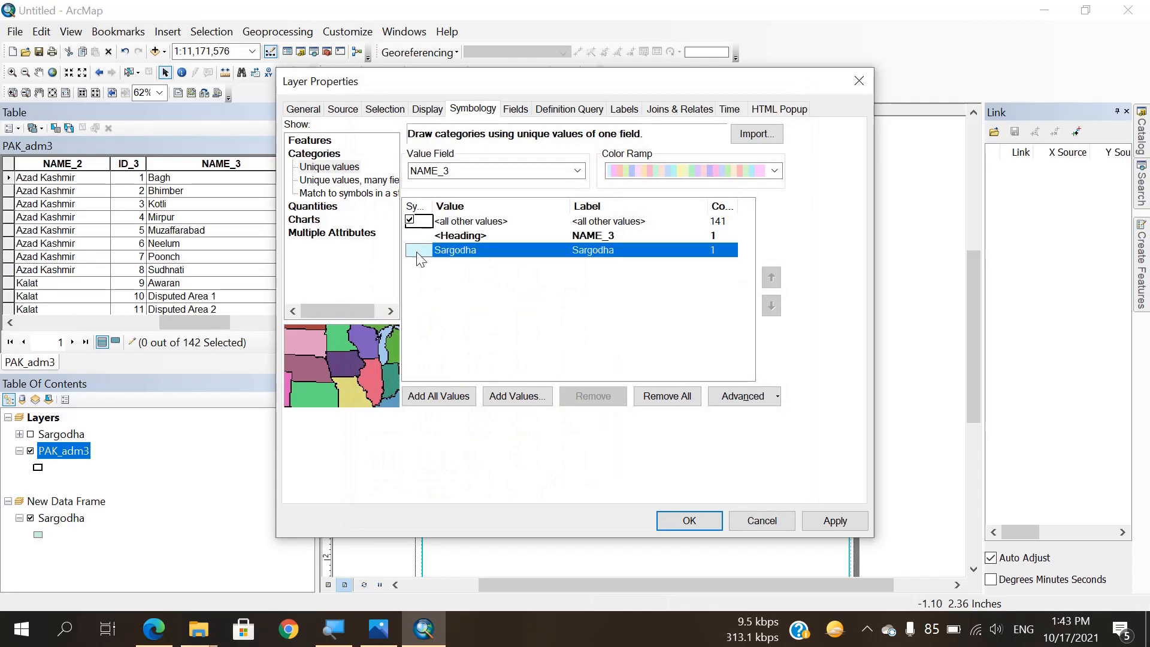
pyautogui.doubleClick(417, 257)
pyautogui.click(382, 203)
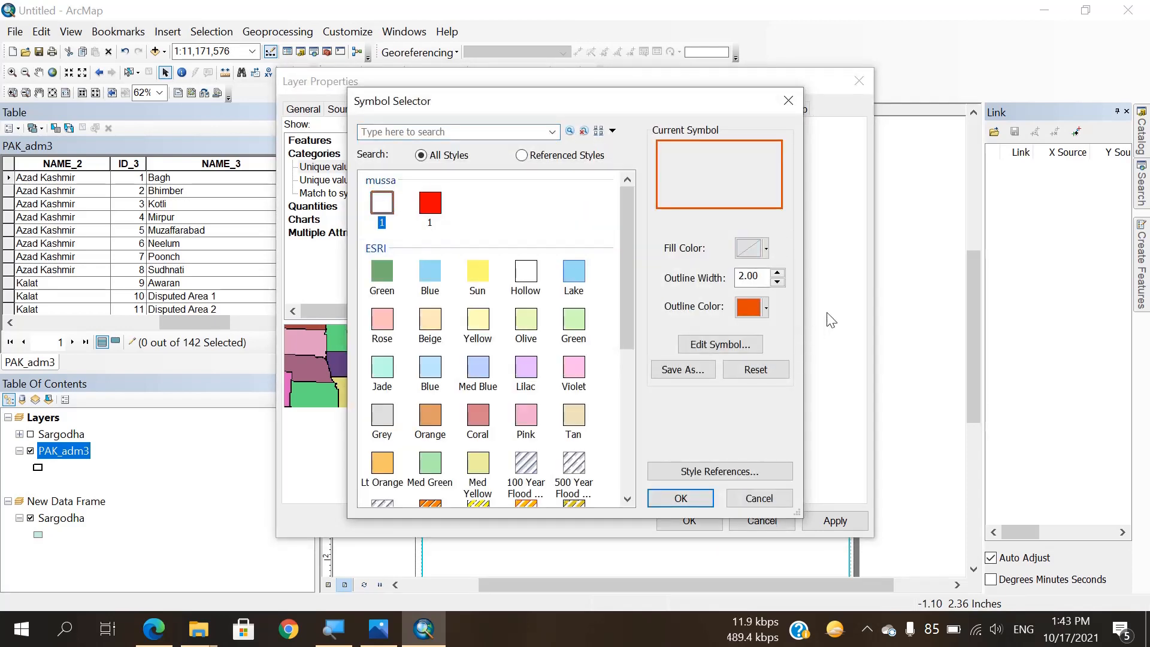
pyautogui.click(778, 282)
pyautogui.click(675, 496)
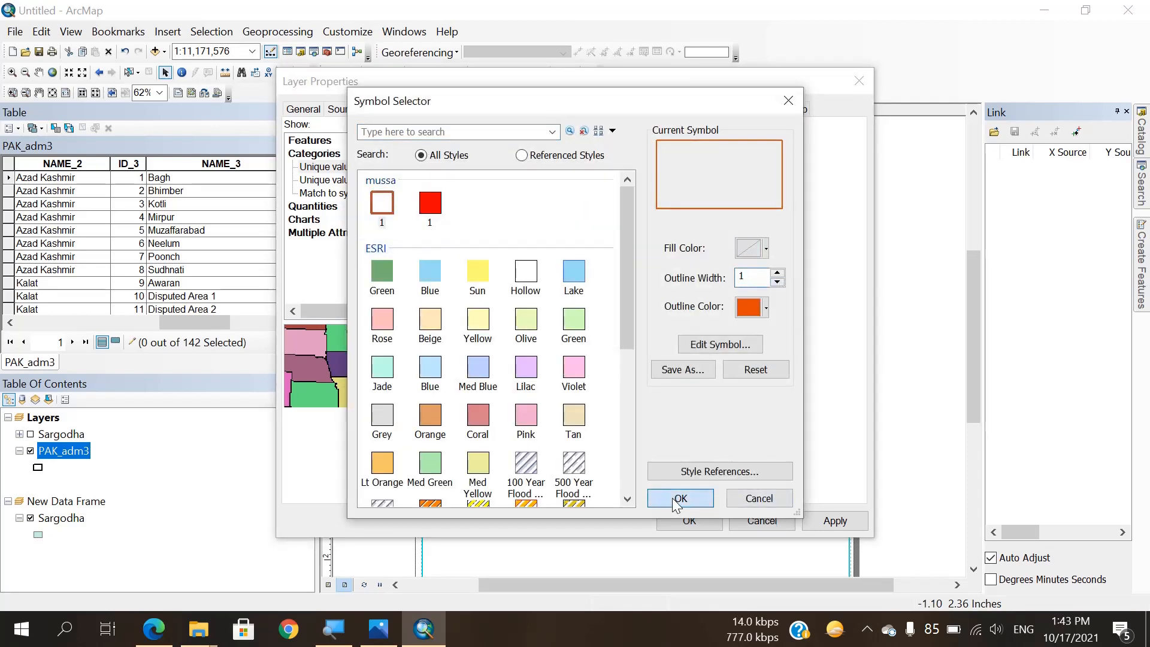
pyautogui.click(833, 520)
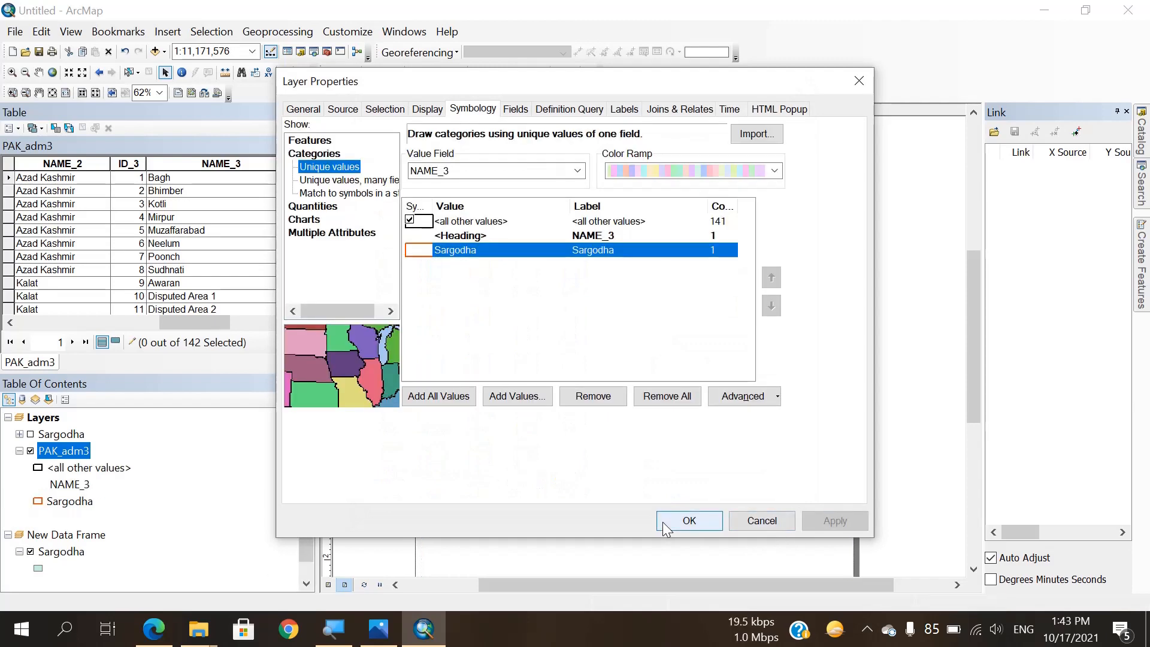
pyautogui.click(664, 521)
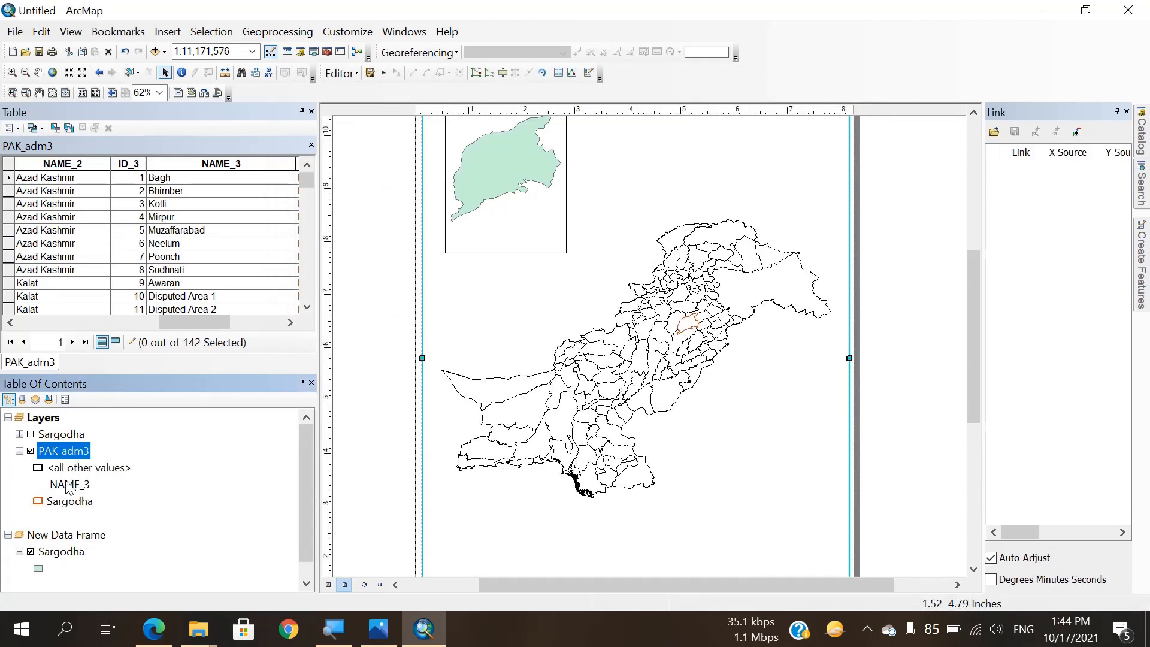
# Step: Reapply the orange-outline preset to the Sargodha category so its outline width is 2.00
pyautogui.doubleClick(40, 501)
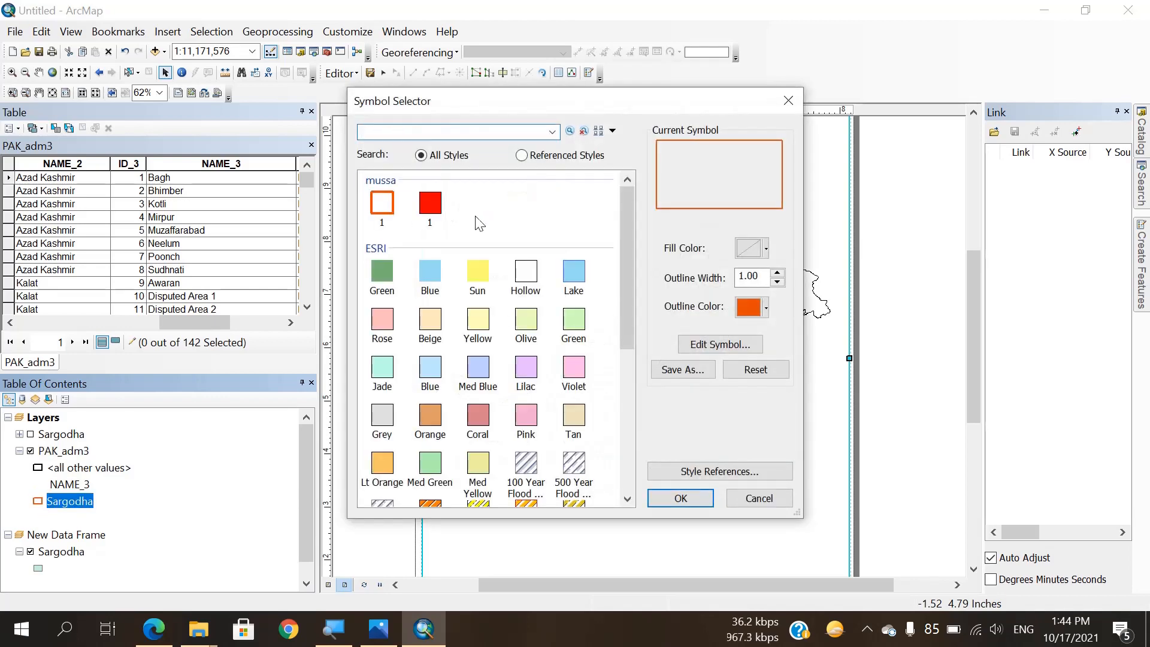
pyautogui.click(384, 203)
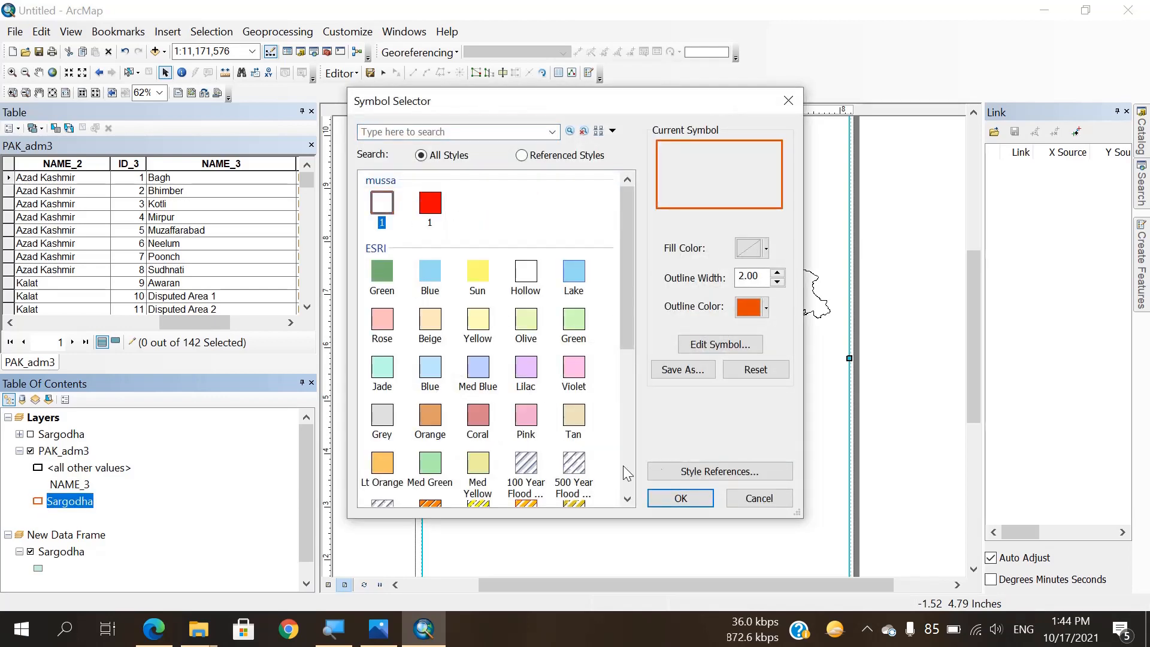
pyautogui.click(681, 498)
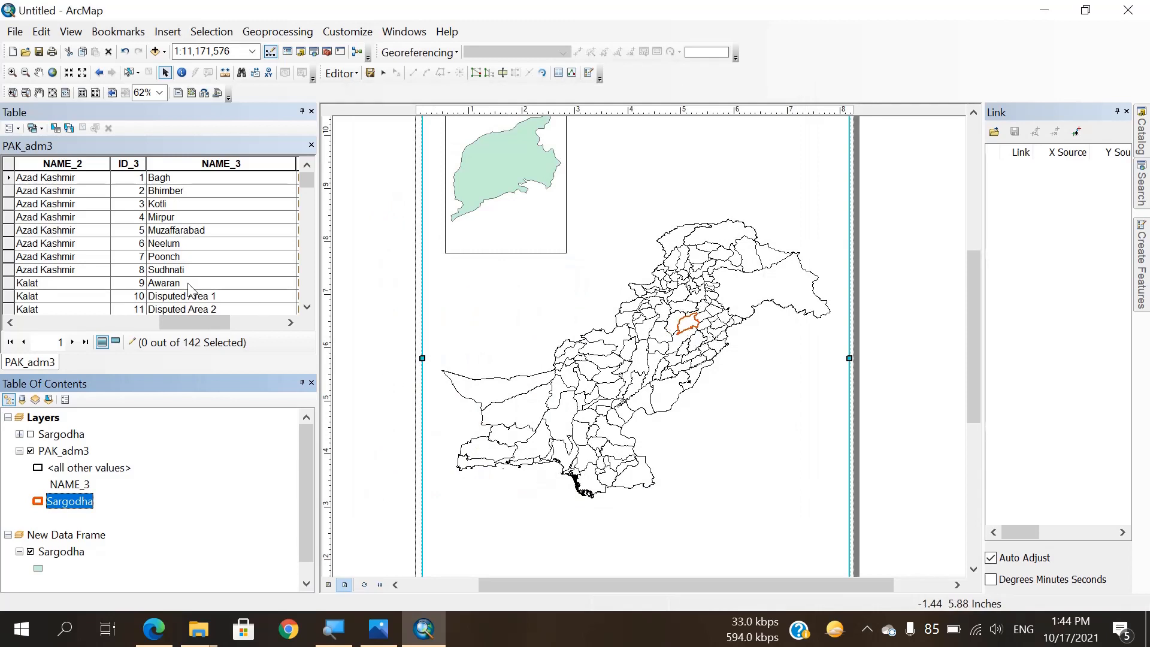
# Step: Insert the map title PAKISTAN on the layout page
pyautogui.scroll(2, 612, 334)
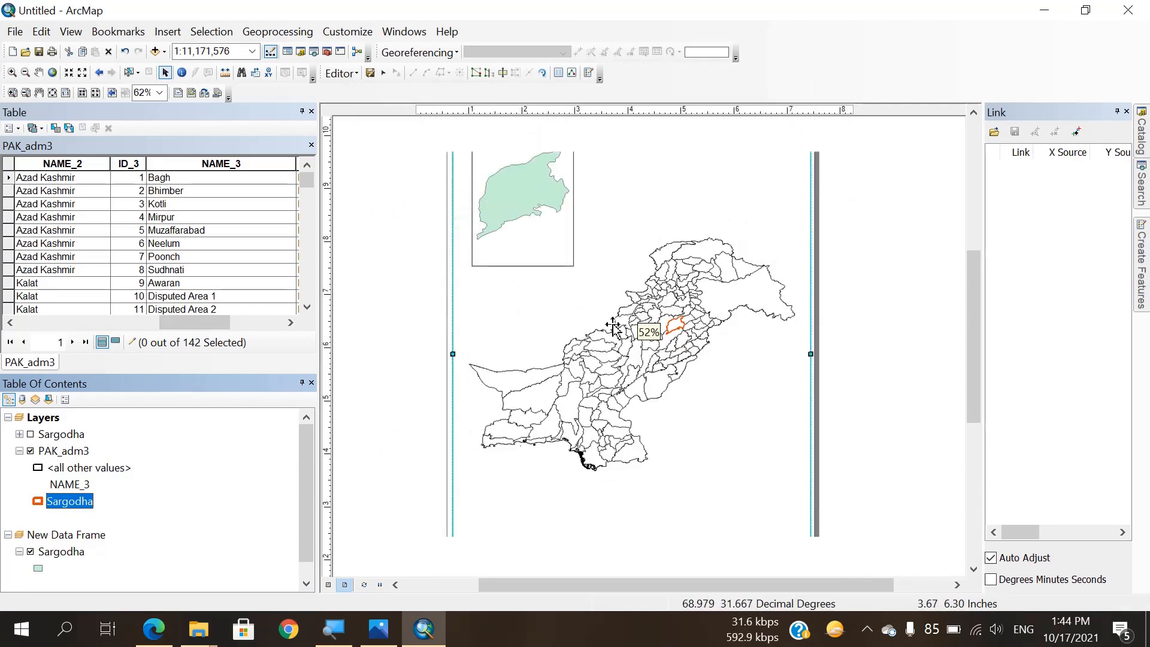
pyautogui.click(637, 291)
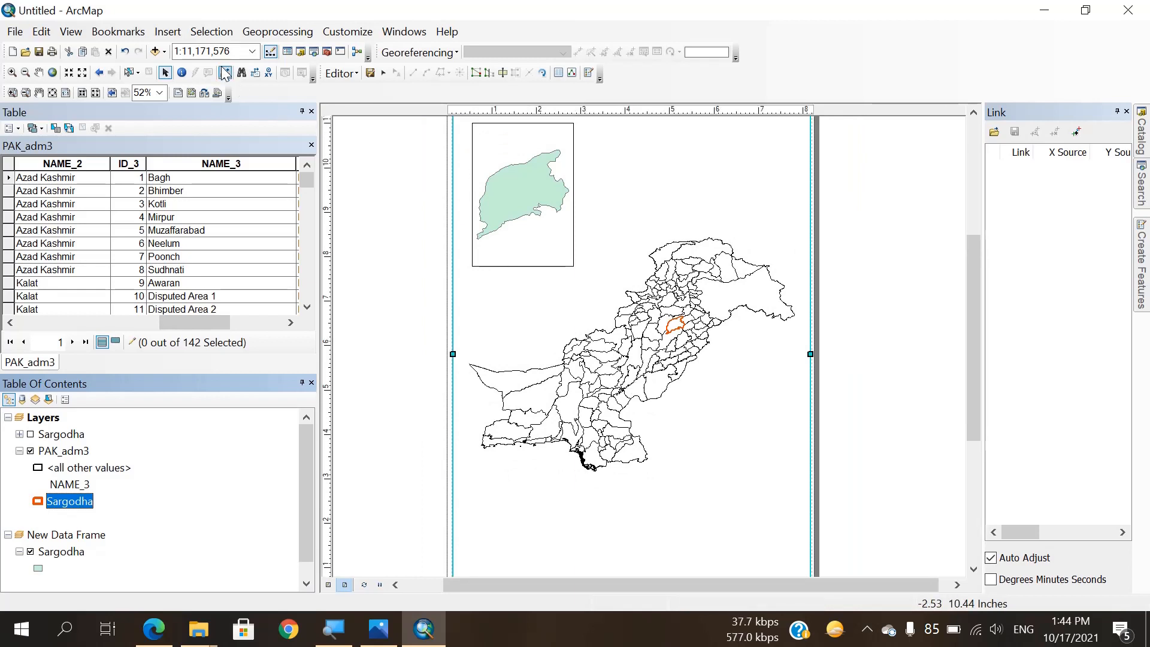
pyautogui.click(167, 33)
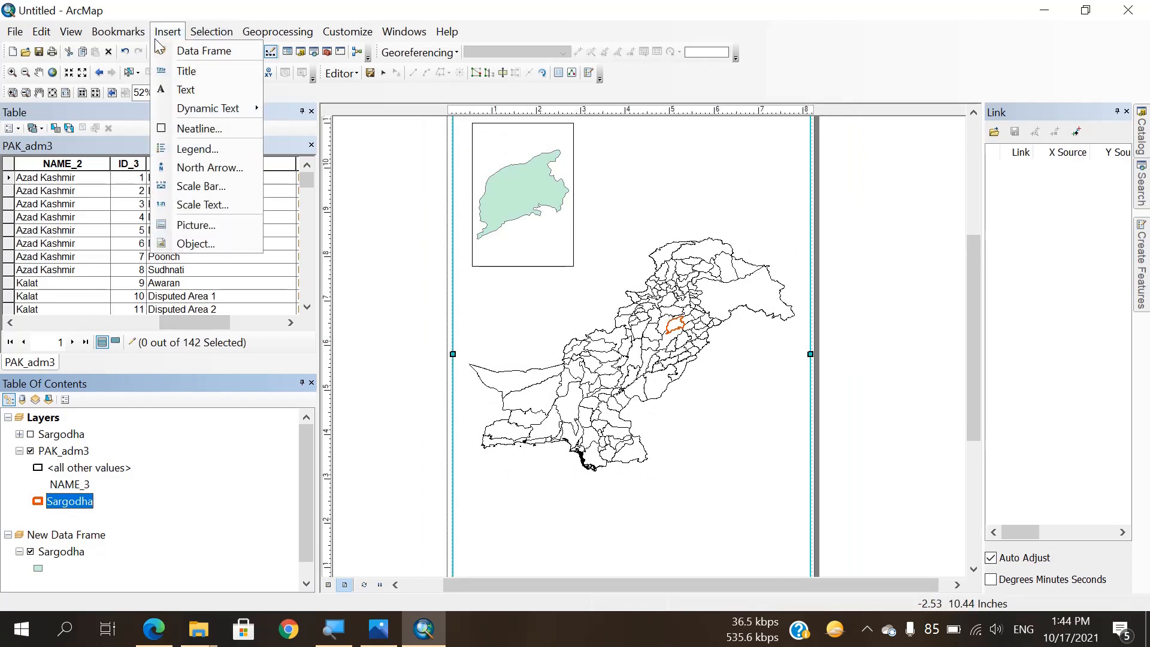
pyautogui.click(186, 73)
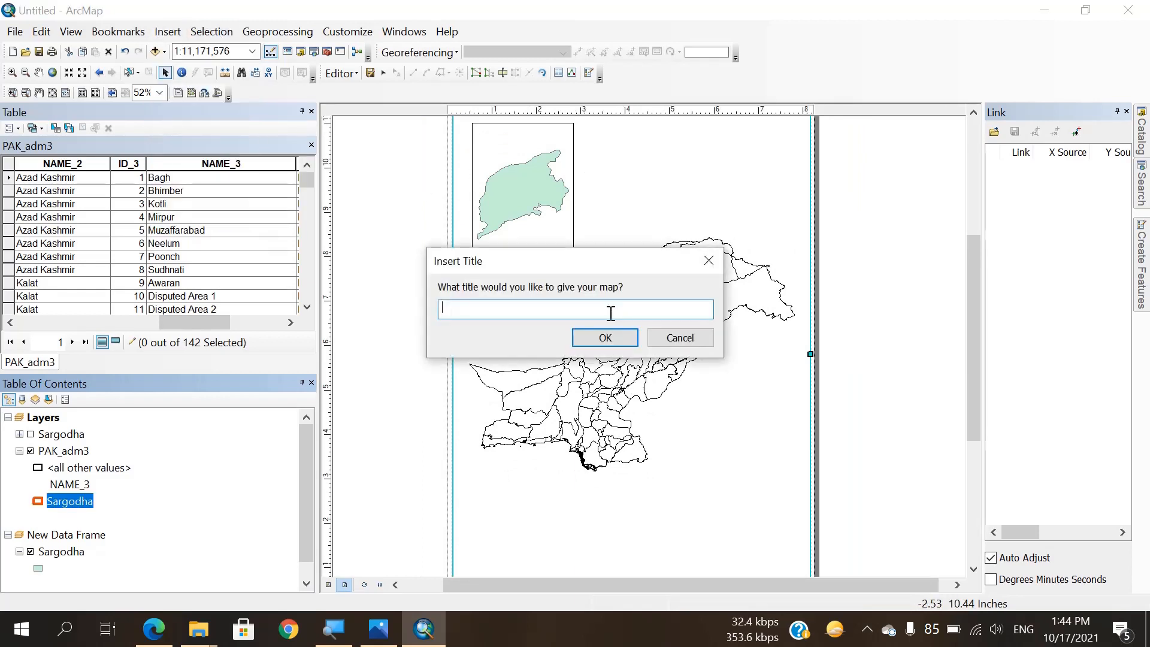
pyautogui.press('capslock')
pyautogui.write('PA')
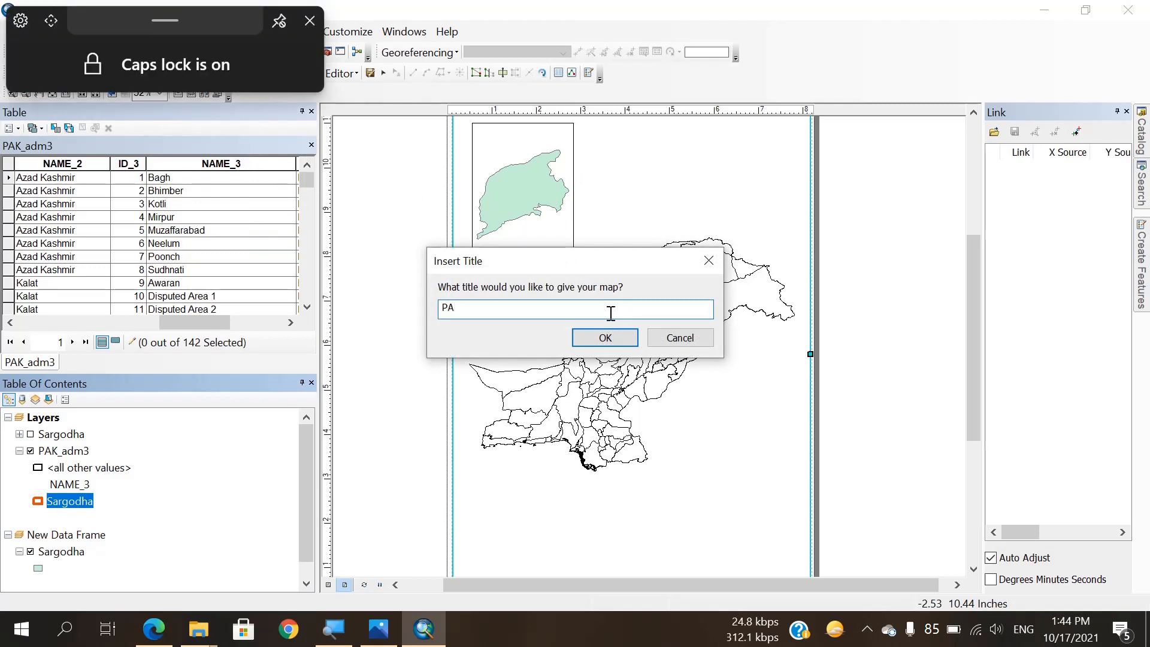
pyautogui.press('capslock')
pyautogui.press('capslock')
pyautogui.click(605, 336)
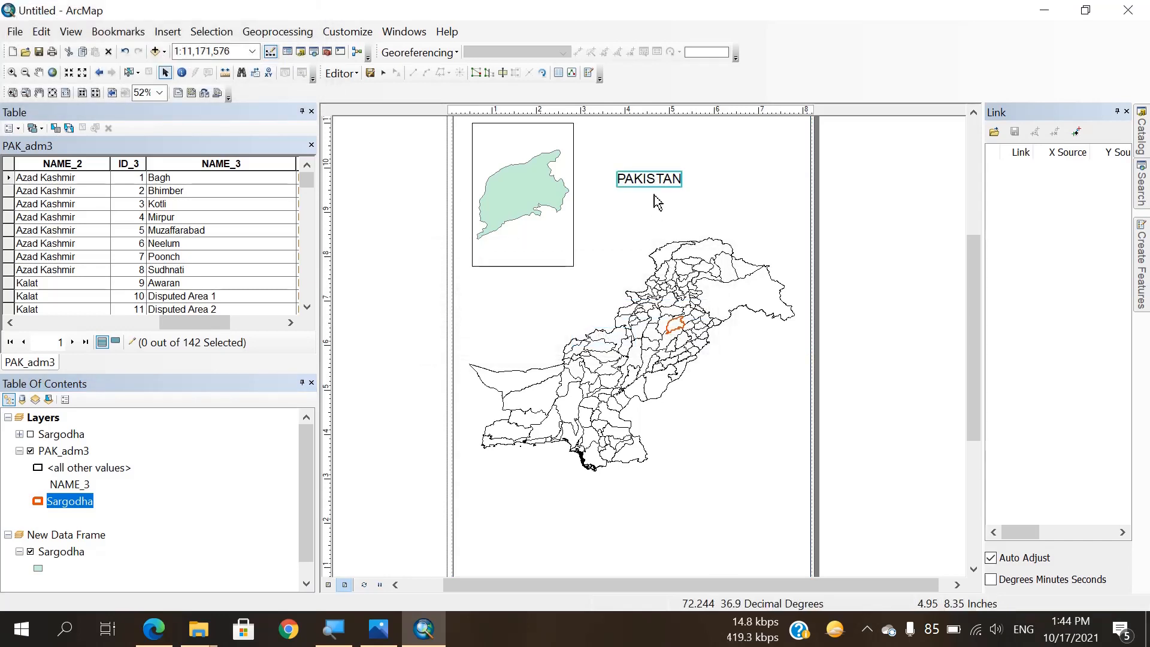
# Step: Move the PAKISTAN title up near the page's top edge, beside the Sargodha inset frame
pyautogui.moveTo(646, 184); pyautogui.dragTo(650, 157)
pyautogui.moveTo(600, 539); pyautogui.dragTo(609, 405)
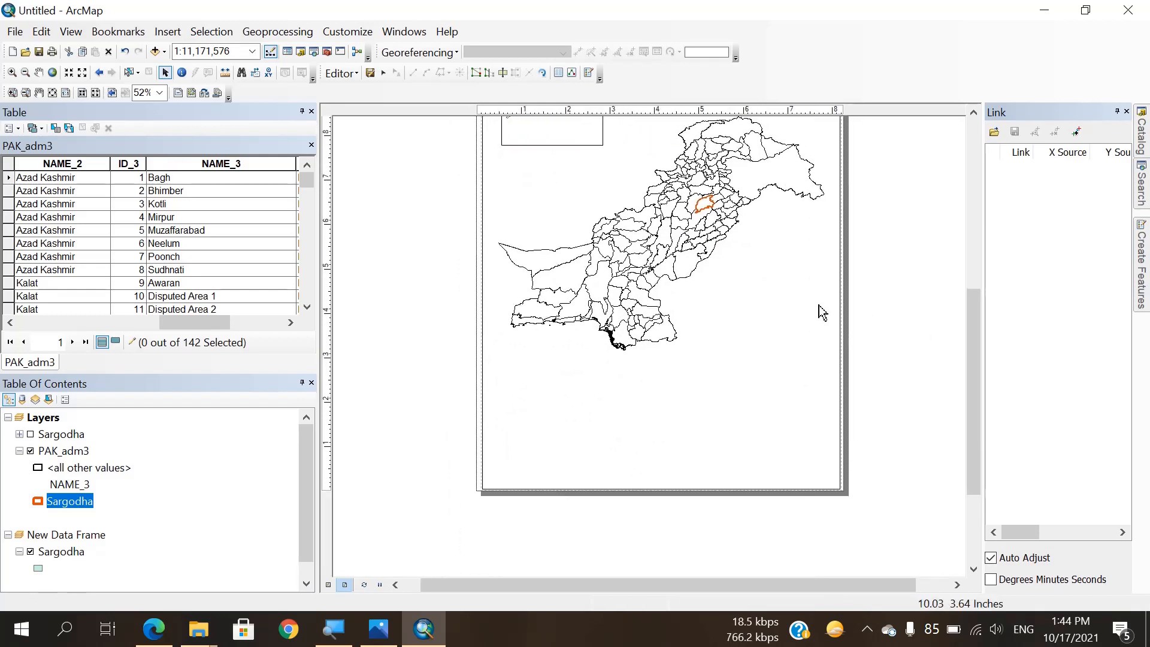
pyautogui.moveTo(745, 287); pyautogui.dragTo(657, 421)
pyautogui.moveTo(407, 127); pyautogui.dragTo(449, 210)
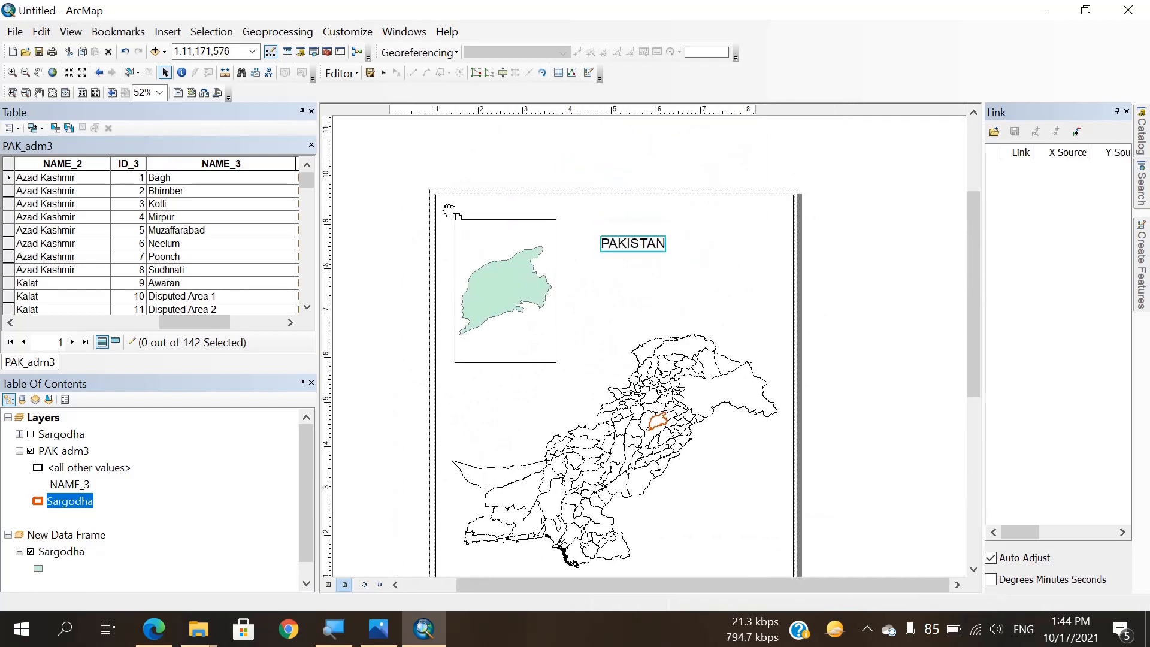
pyautogui.moveTo(631, 241); pyautogui.dragTo(627, 218)
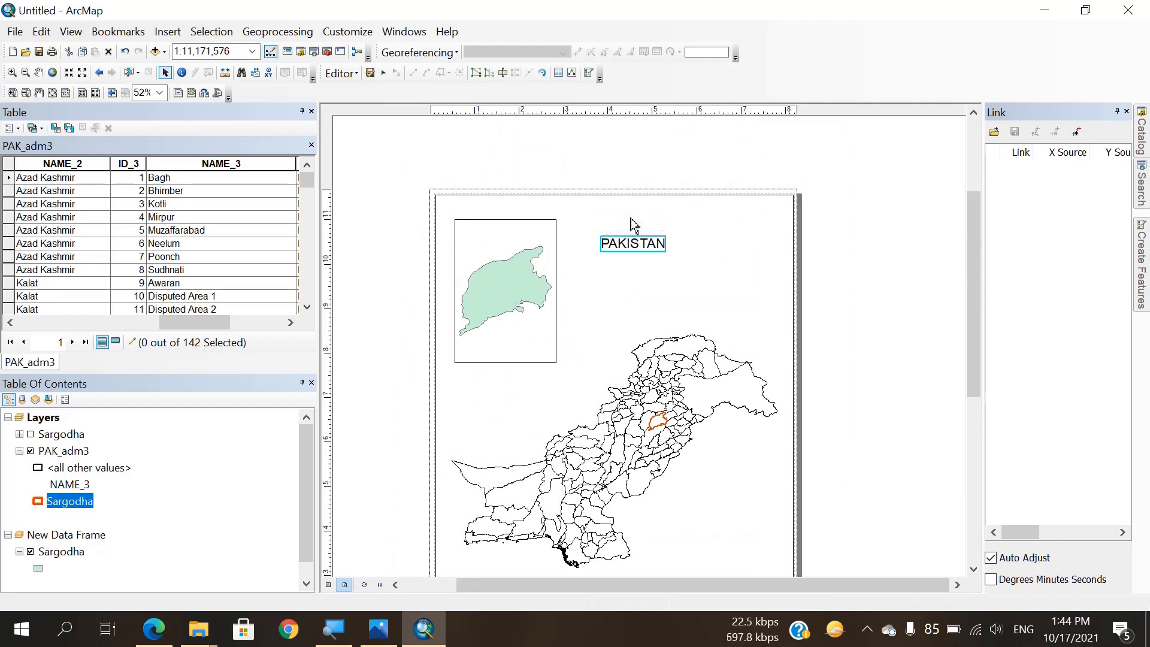
# Step: Insert a north arrow in the ESRI North 3 style
pyautogui.click(179, 37)
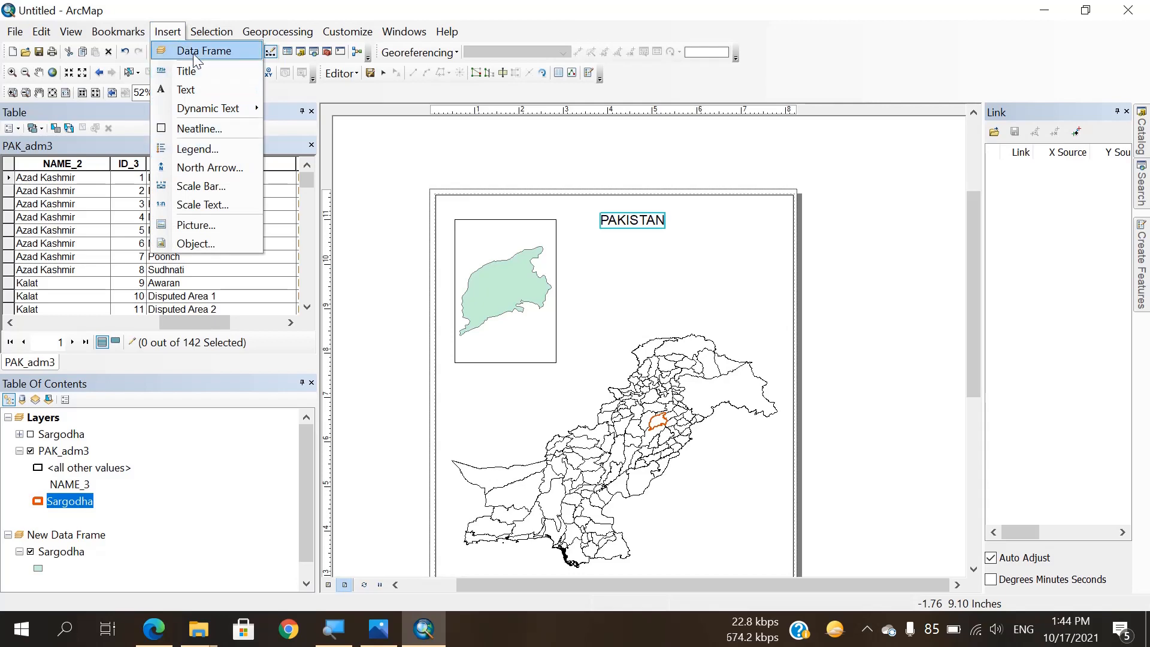
pyautogui.click(192, 168)
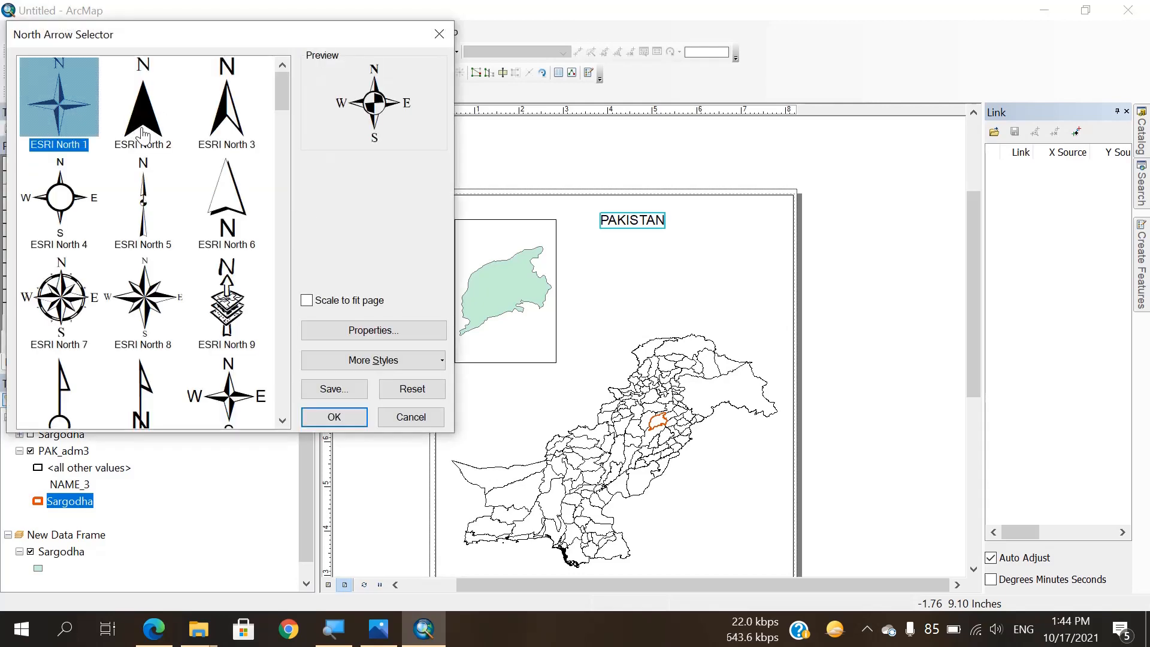
pyautogui.doubleClick(216, 131)
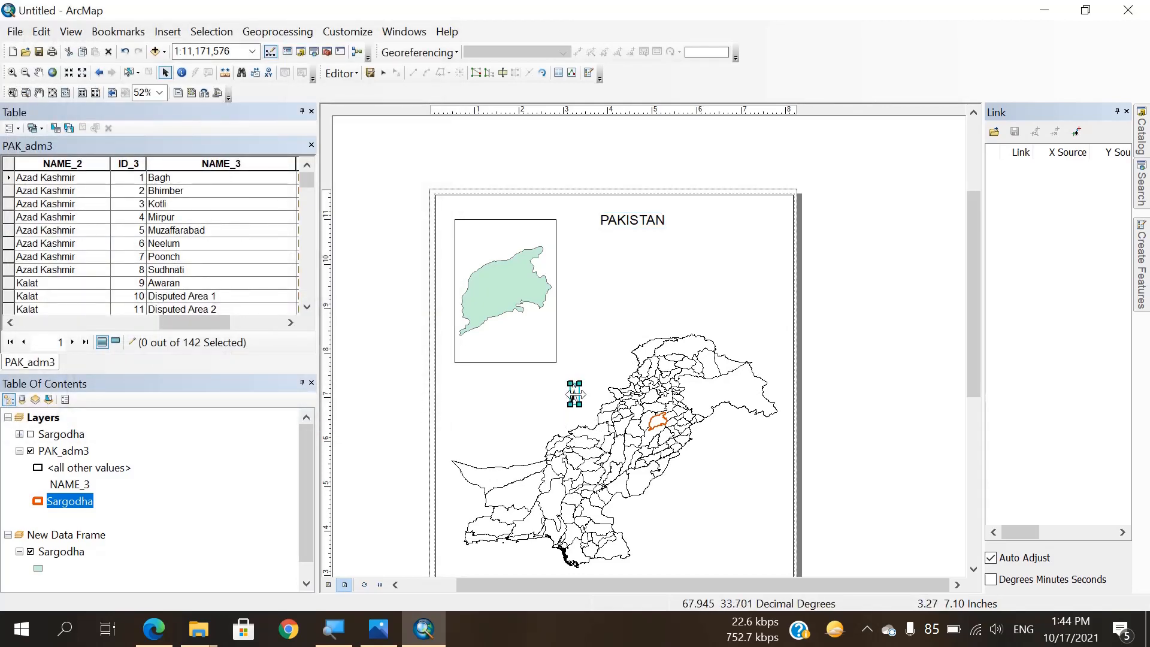
# Step: Move the north arrow to the page's upper-right corner and enlarge it
pyautogui.scroll(2, 573, 397)
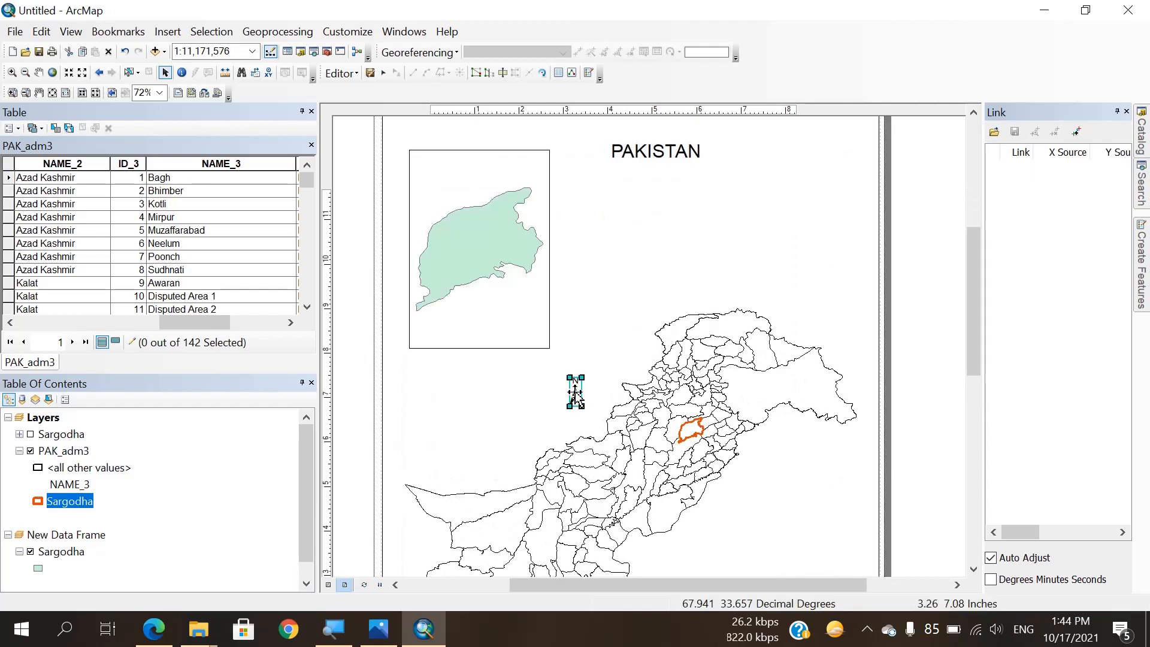
pyautogui.moveTo(577, 391); pyautogui.dragTo(856, 161)
pyautogui.moveTo(783, 253); pyautogui.dragTo(762, 339)
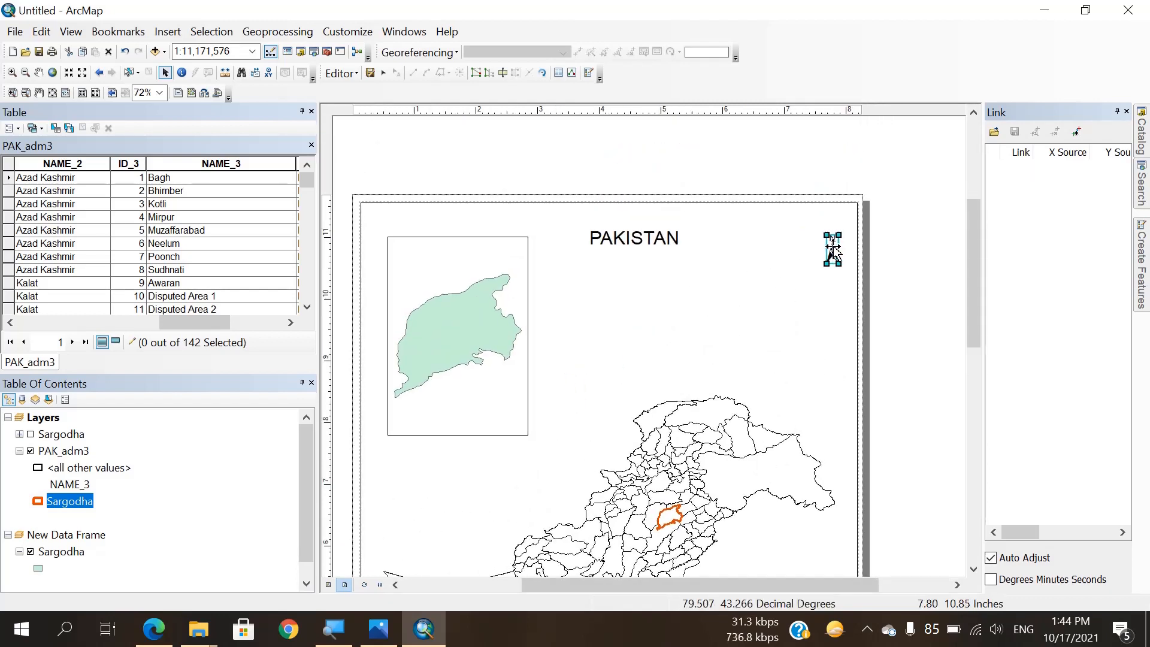
pyautogui.moveTo(834, 250); pyautogui.dragTo(816, 273)
pyautogui.moveTo(642, 439); pyautogui.dragTo(676, 299)
pyautogui.scroll(-3, 638, 388)
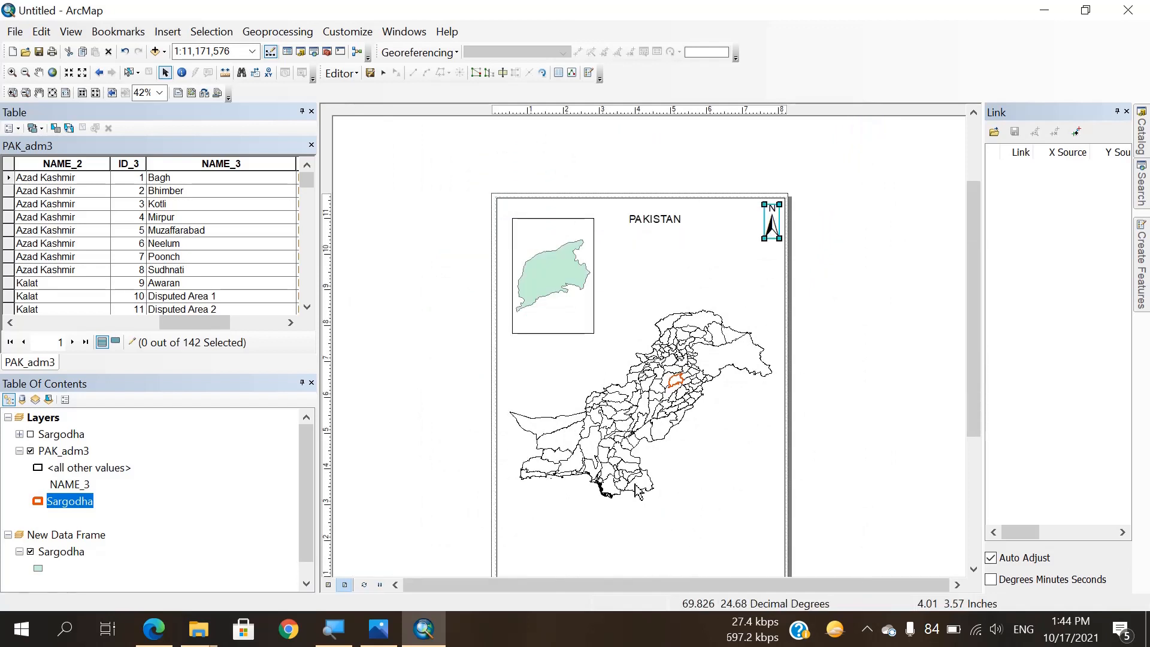
# Step: Insert an Alternating Scale Bar 1 and place it in the page's lower-left corner
pyautogui.moveTo(648, 487); pyautogui.dragTo(665, 294)
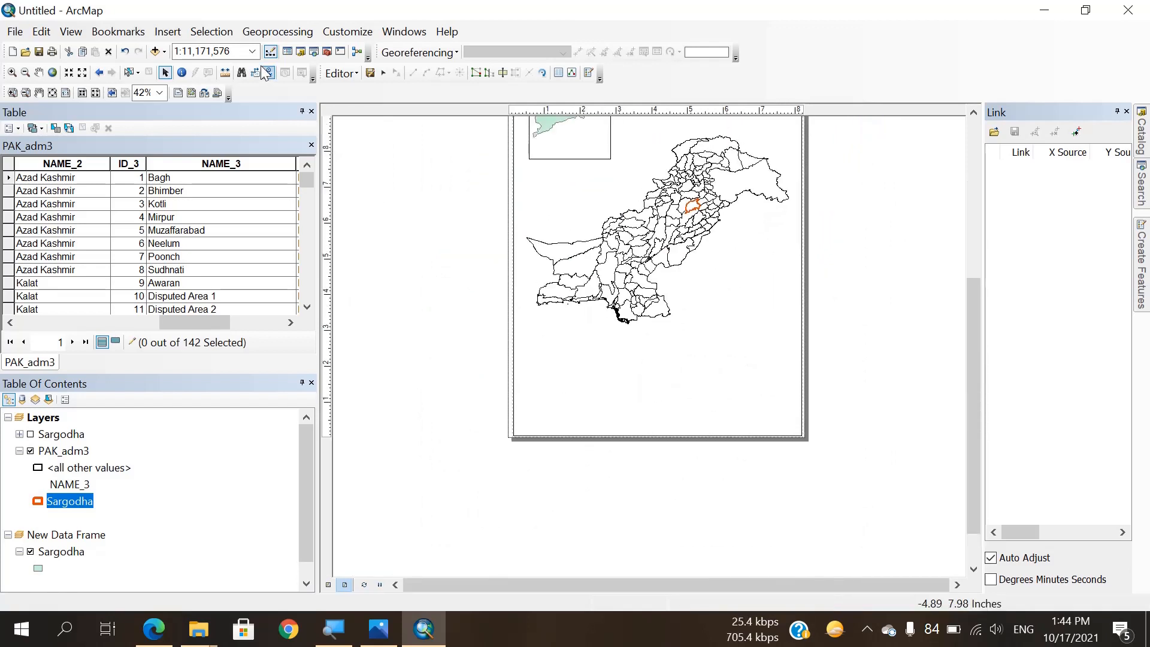
pyautogui.click(167, 31)
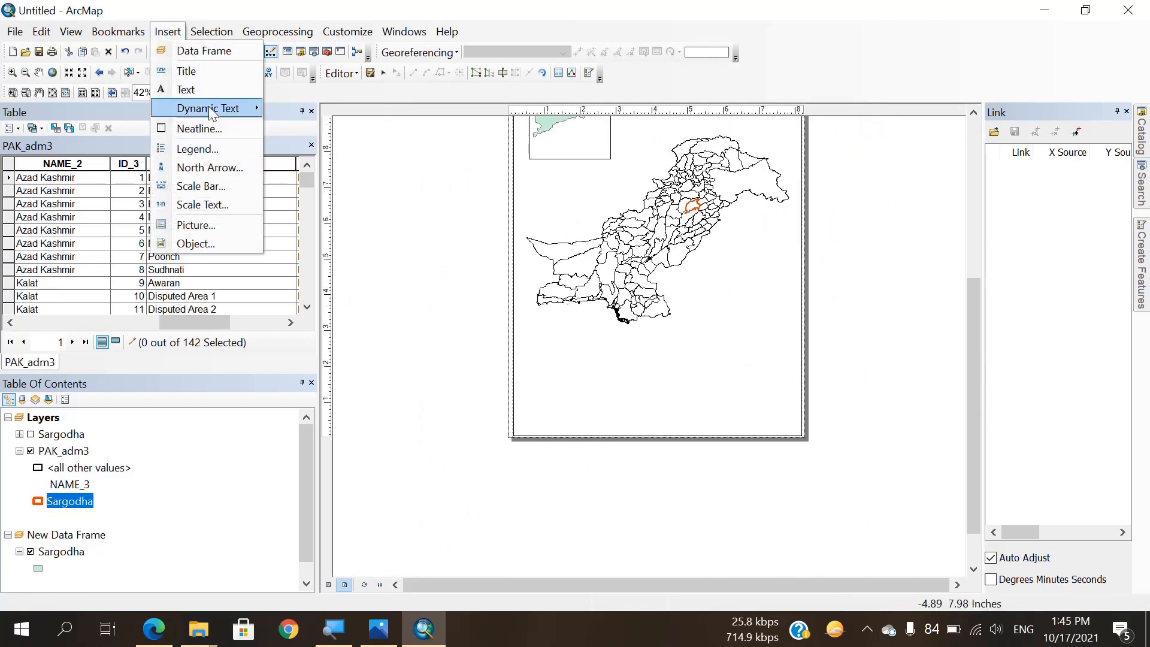
pyautogui.click(199, 184)
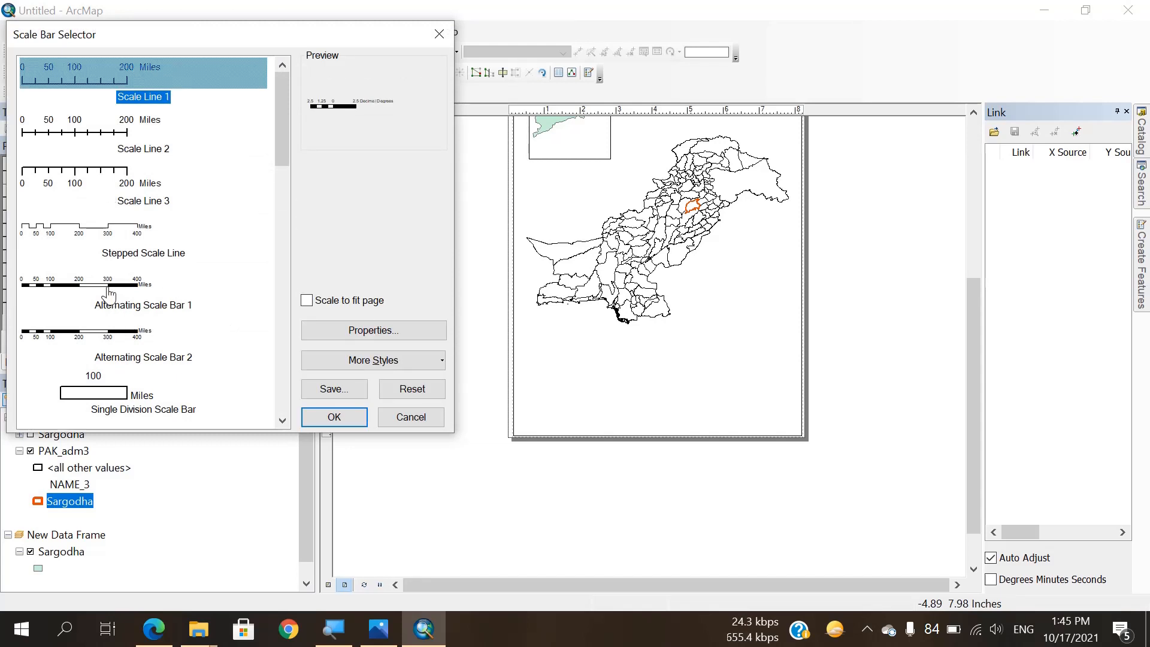
pyautogui.click(108, 293)
pyautogui.click(334, 416)
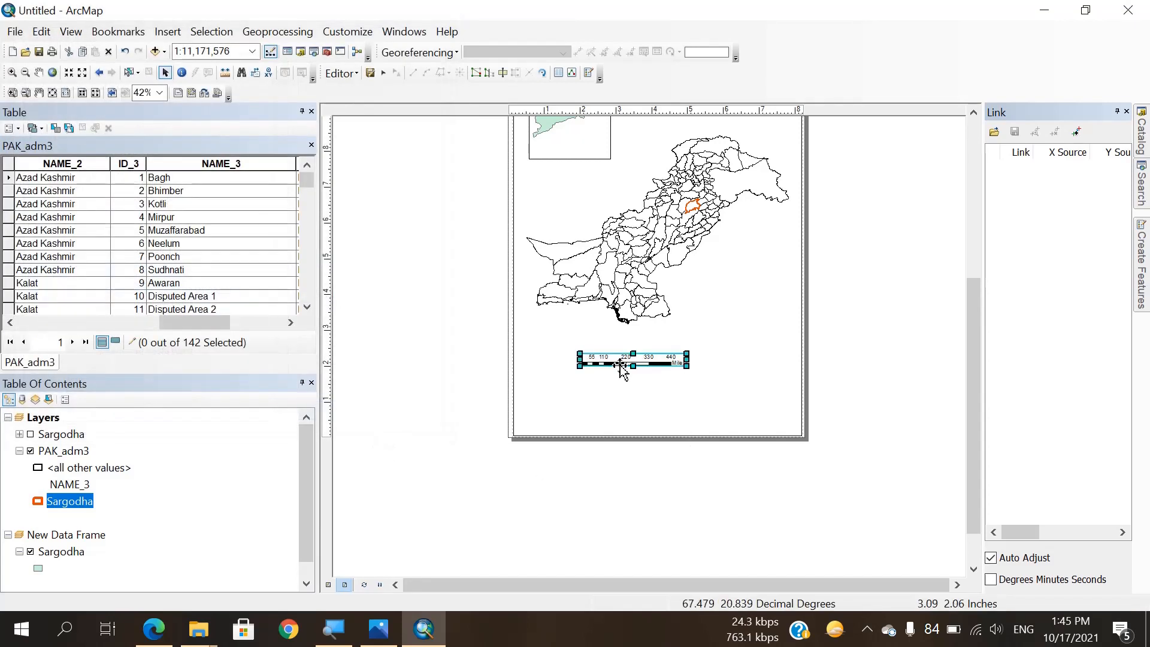
pyautogui.moveTo(621, 367); pyautogui.dragTo(555, 428)
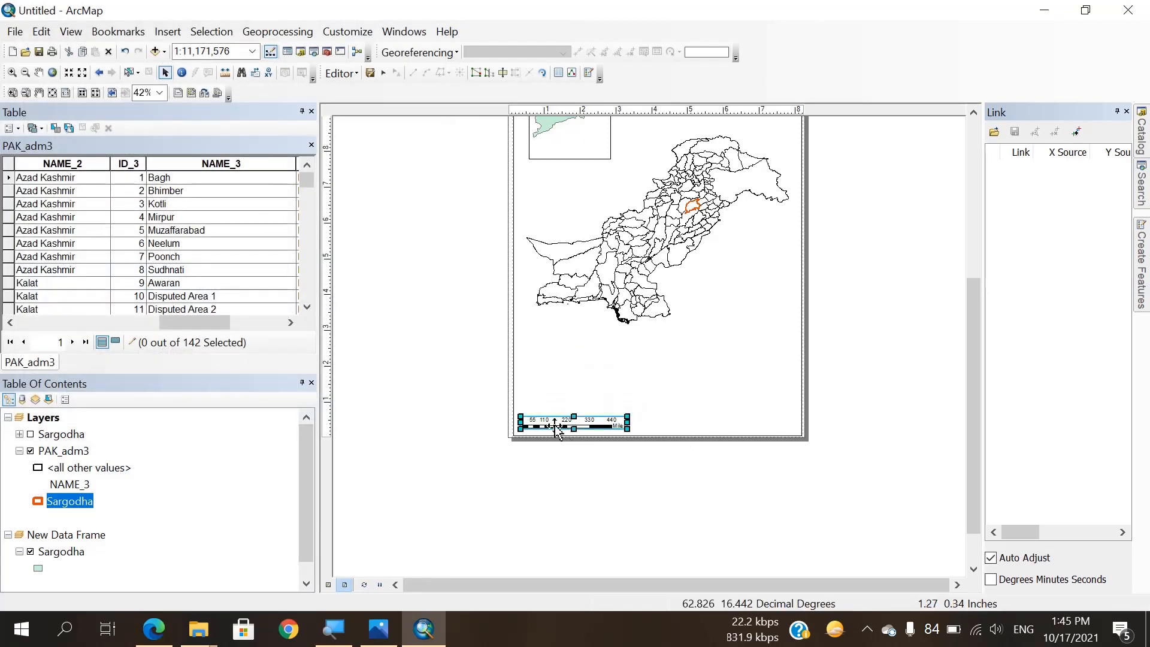
# Step: Set the scale bar's division units to Kilometers
pyautogui.click(549, 424)
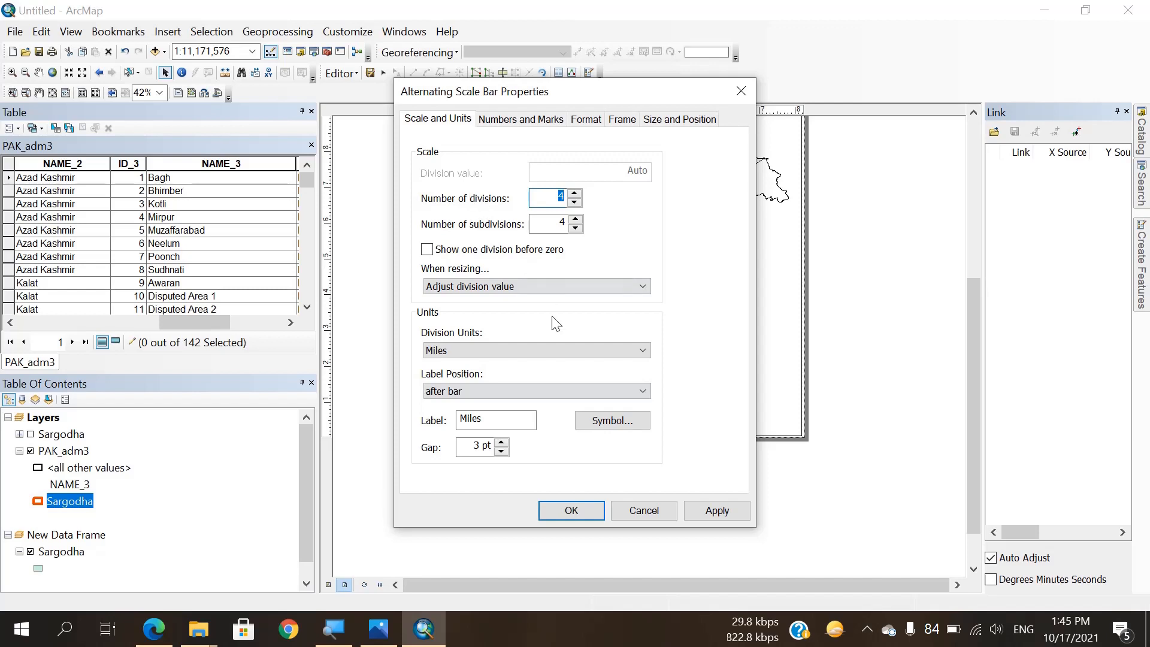
pyautogui.click(446, 353)
pyautogui.click(448, 430)
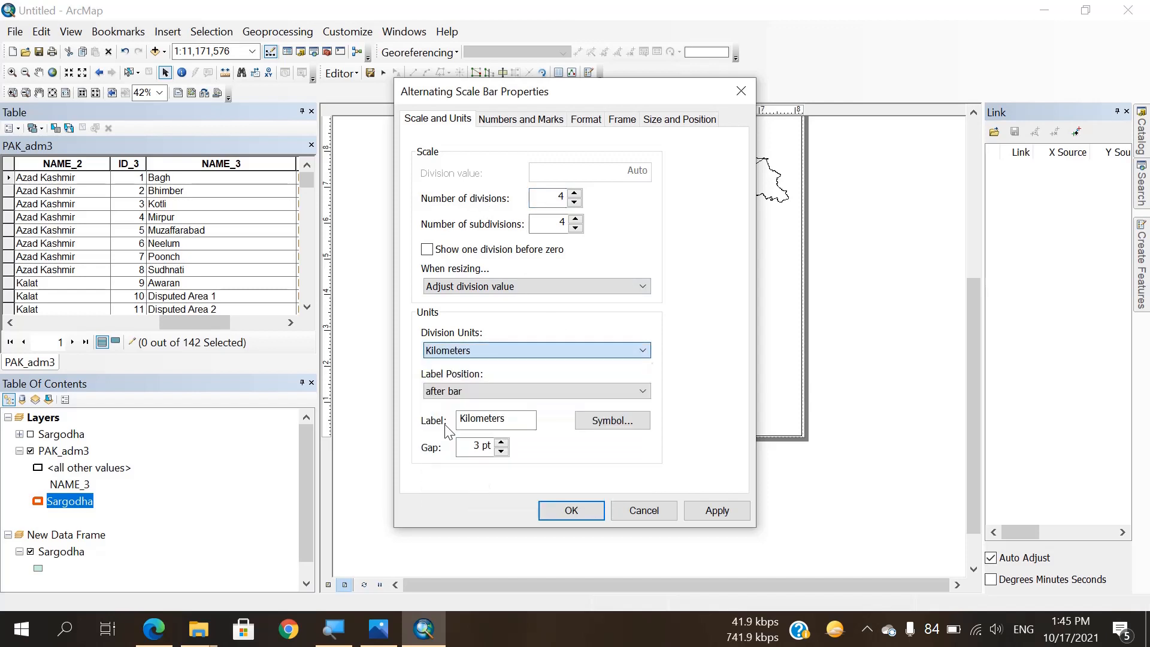
pyautogui.click(571, 510)
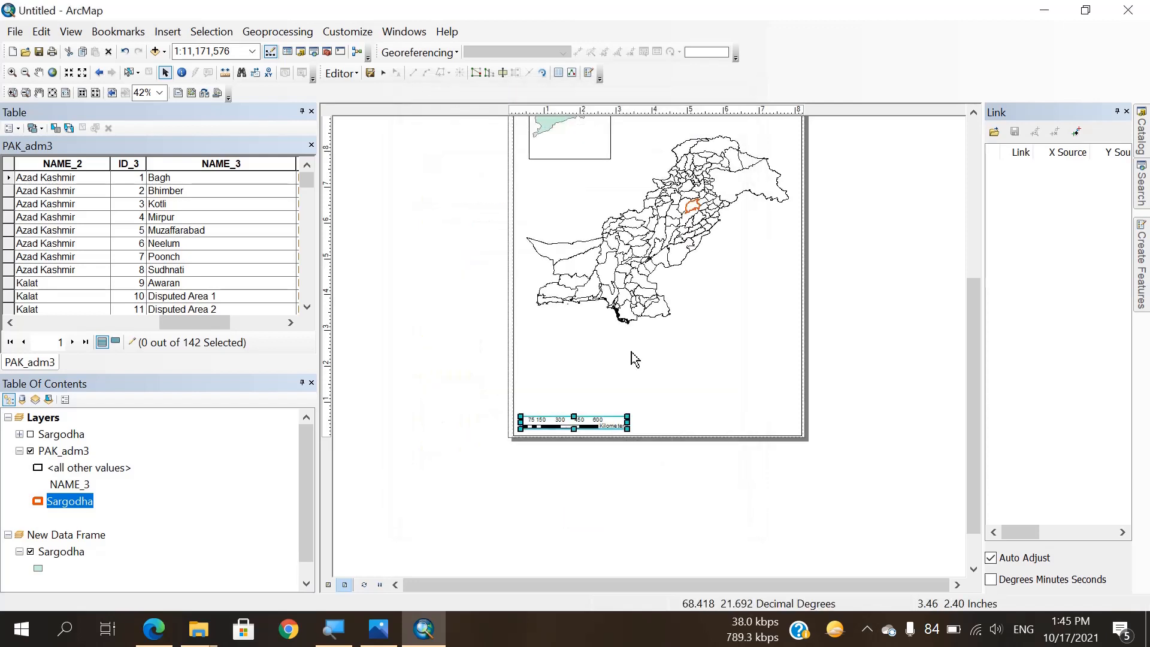
# Step: Start a new legend and include only the PAK_adm3 layer in its items
pyautogui.click(168, 31)
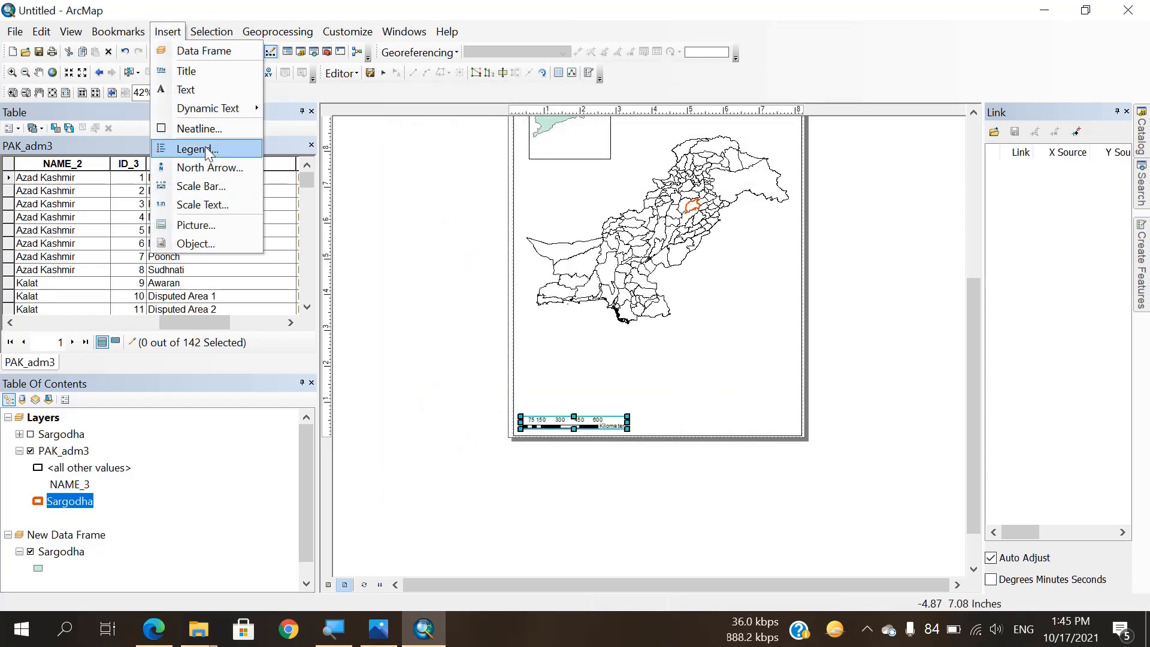
pyautogui.click(170, 150)
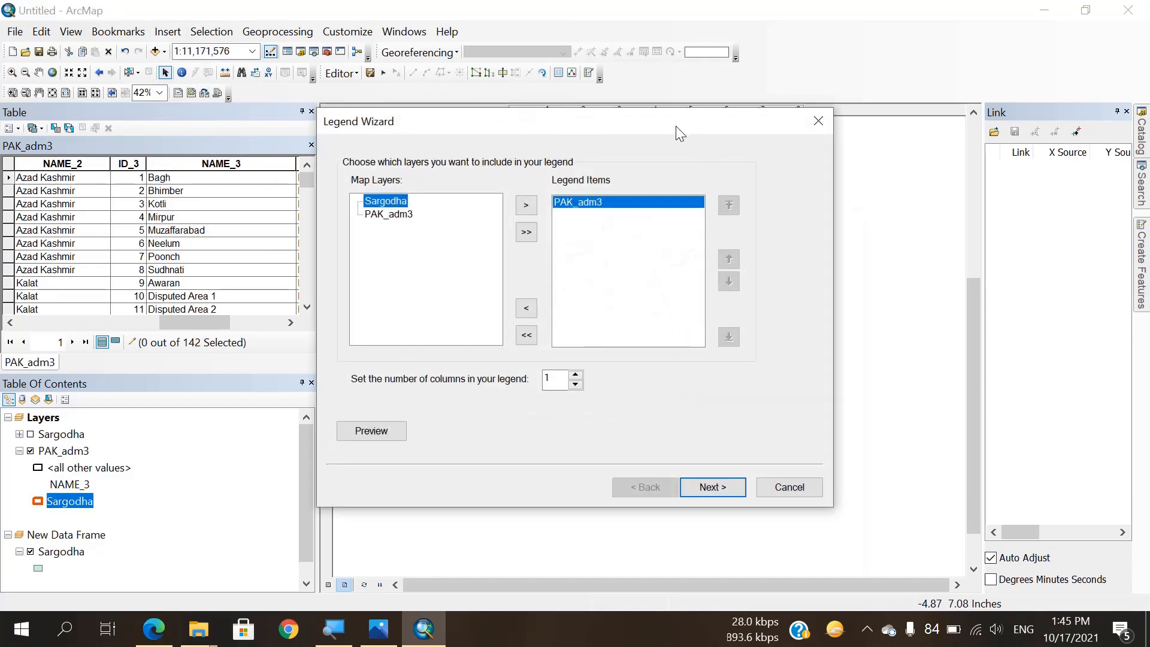
pyautogui.moveTo(675, 126); pyautogui.dragTo(710, 280)
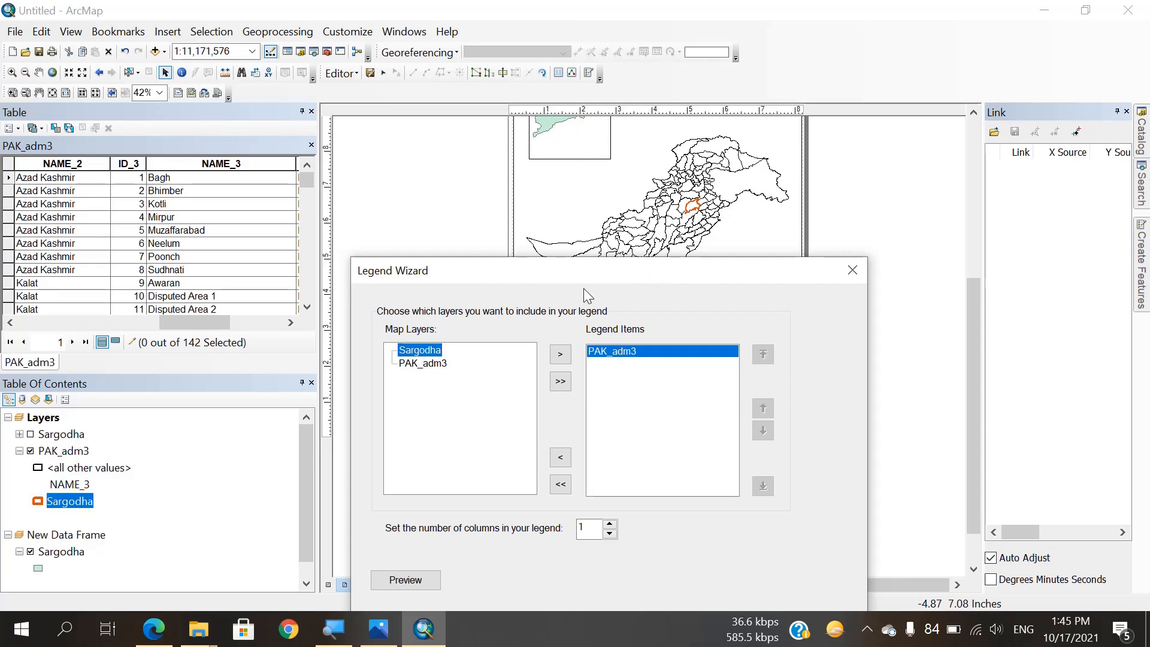
pyautogui.moveTo(554, 276); pyautogui.dragTo(586, 121)
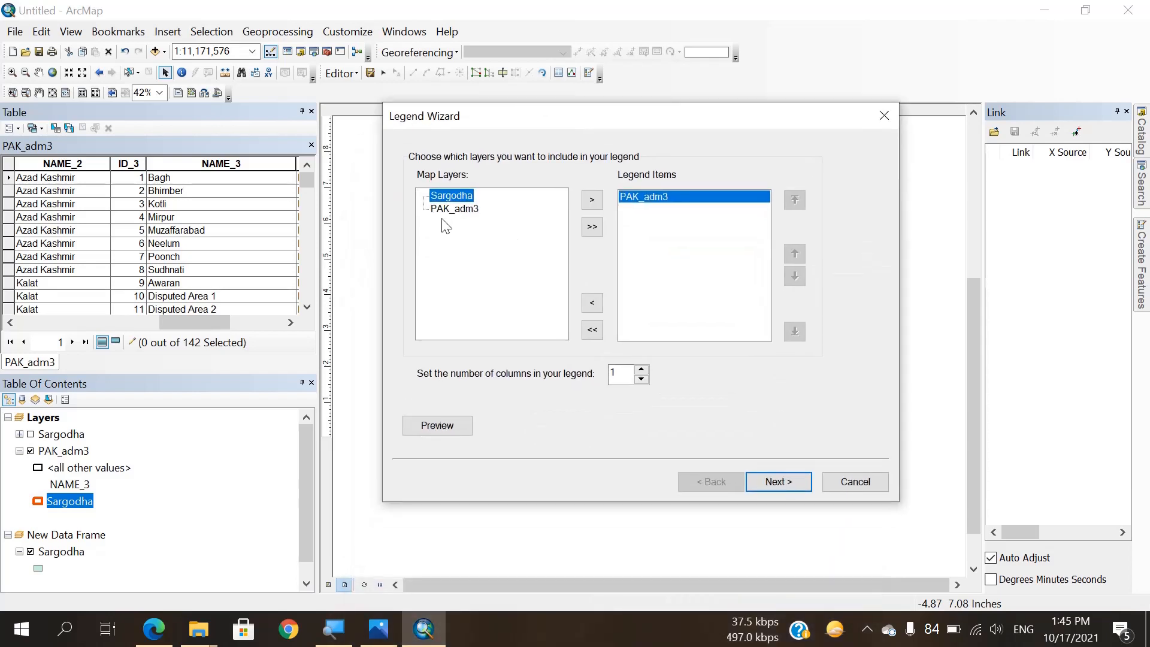
pyautogui.click(685, 195)
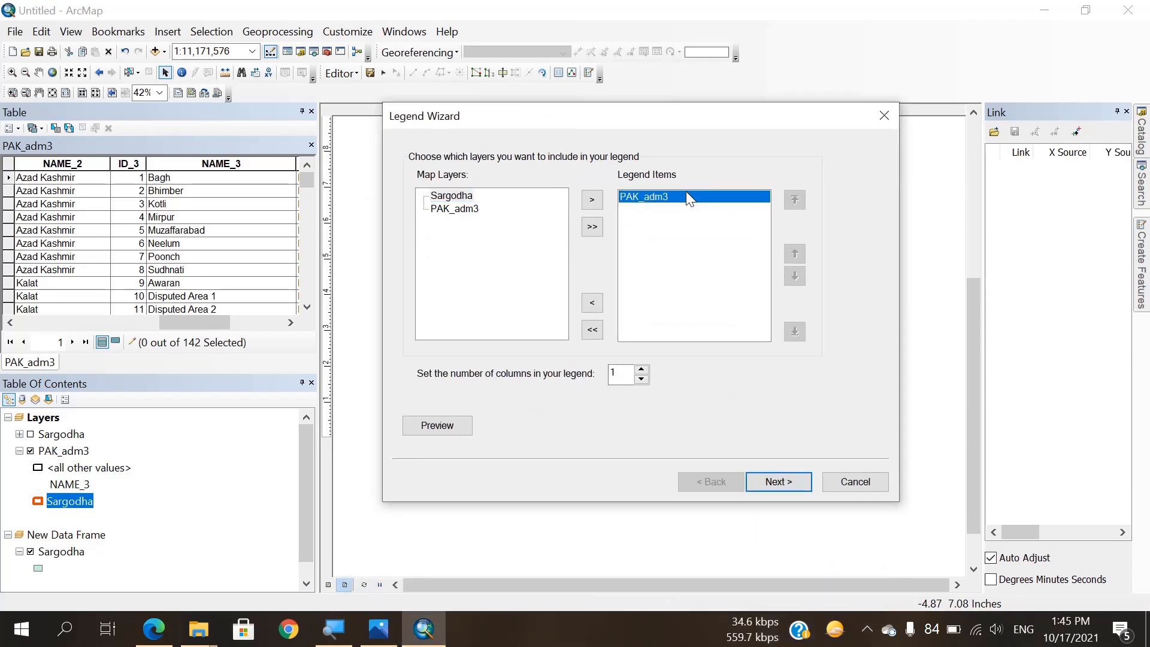
pyautogui.click(593, 328)
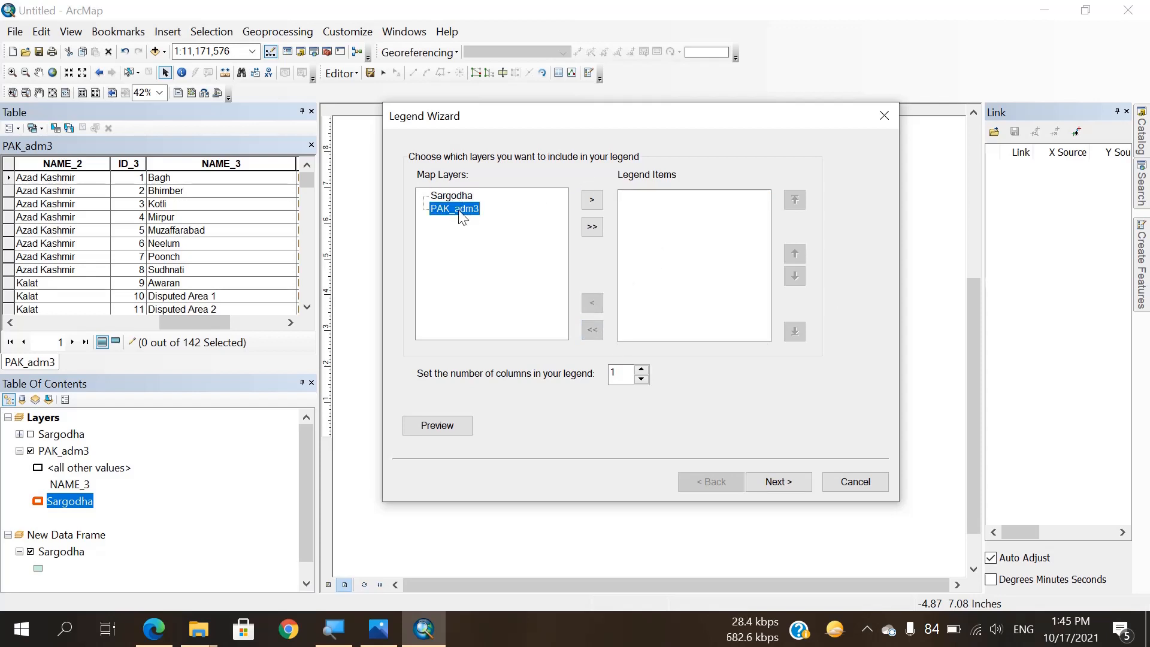
pyautogui.click(592, 227)
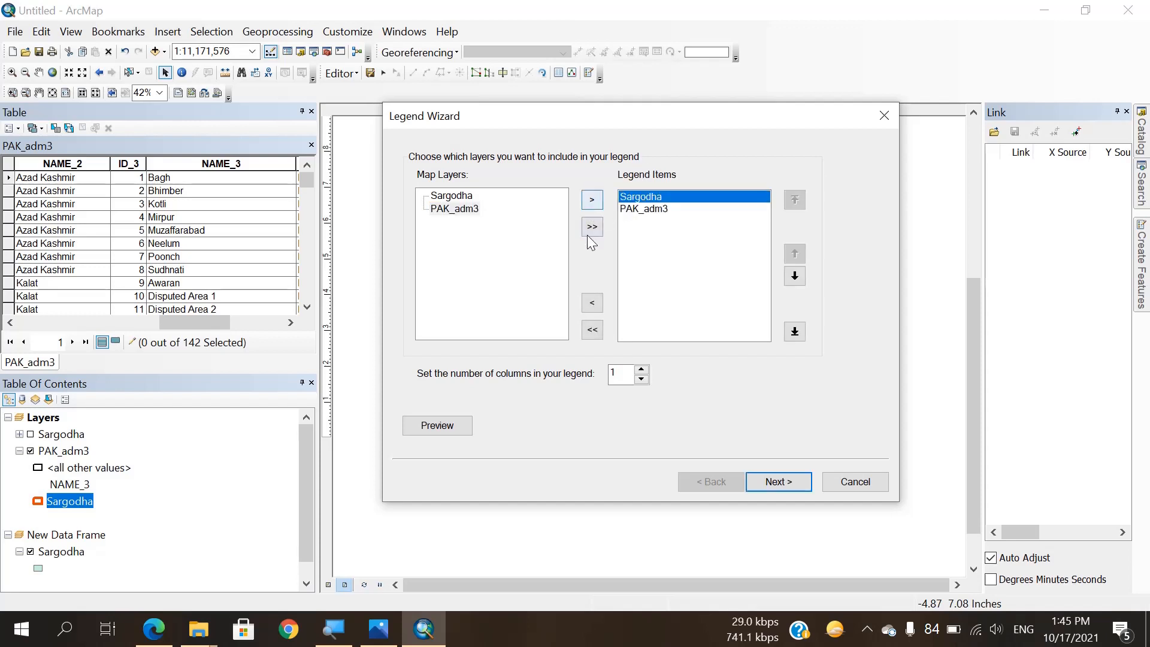
pyautogui.click(591, 304)
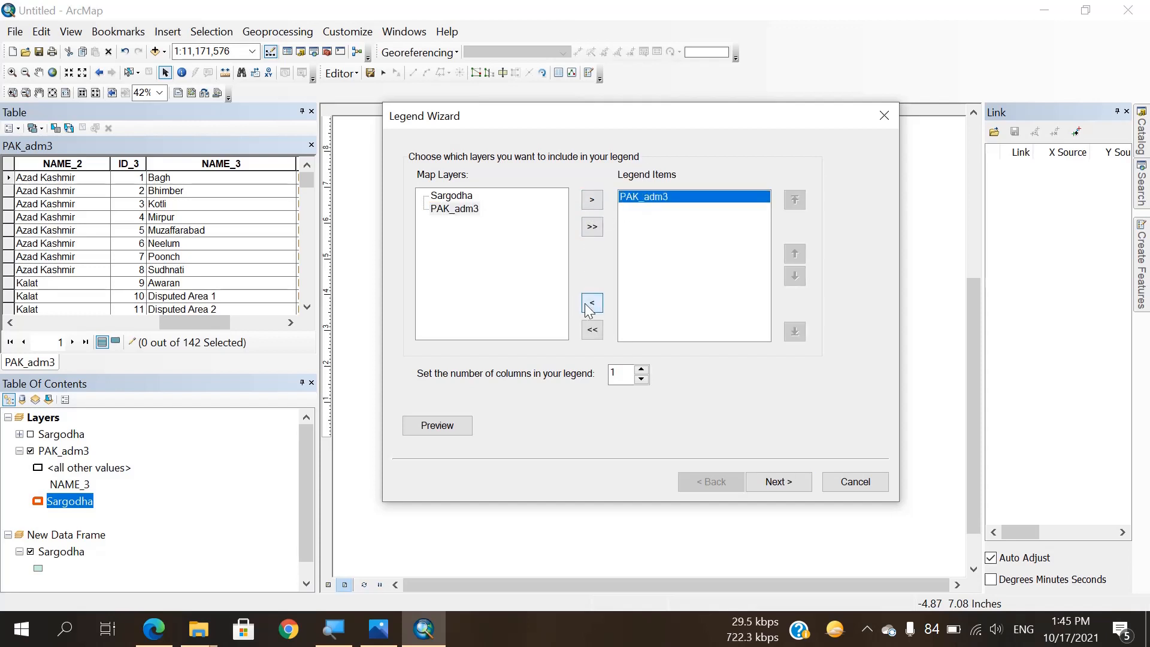
# Step: Finish the legend with the default title, patch and spacing settings and place it in the page's lower-right corner
pyautogui.click(769, 483)
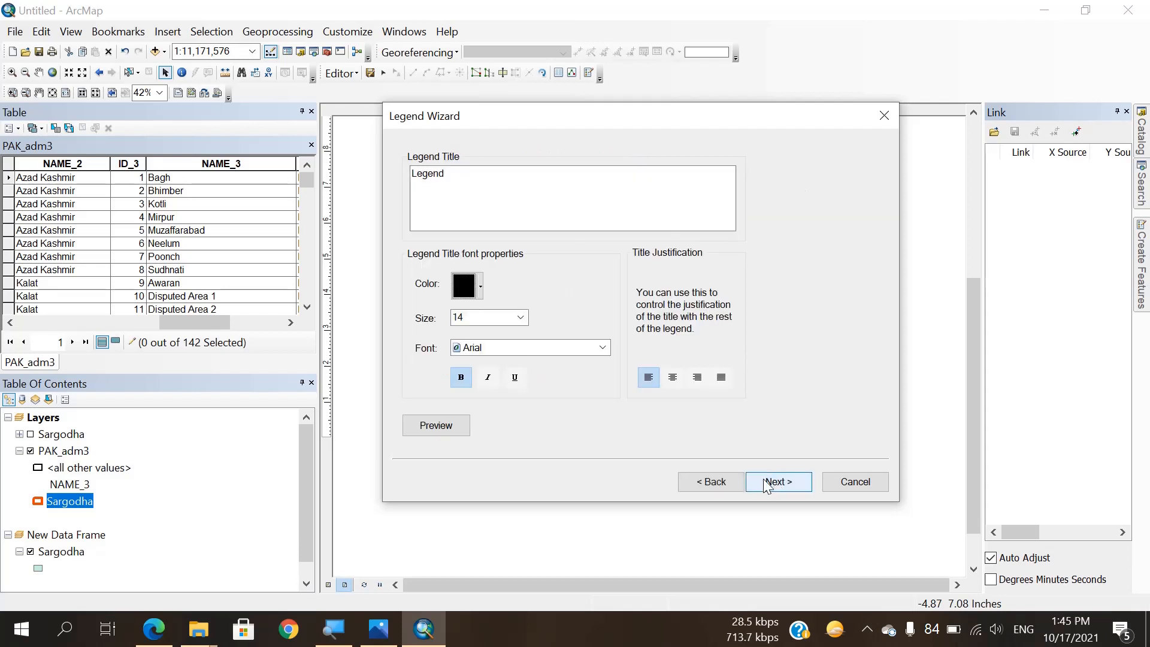
pyautogui.click(767, 486)
pyautogui.click(766, 486)
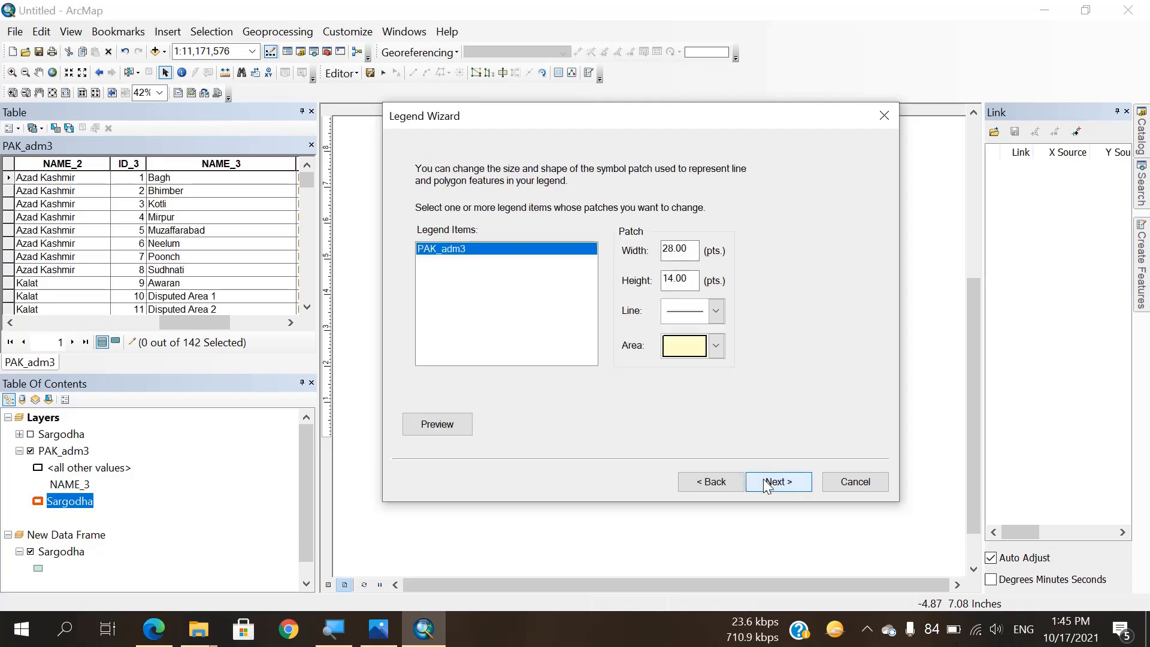
pyautogui.click(767, 486)
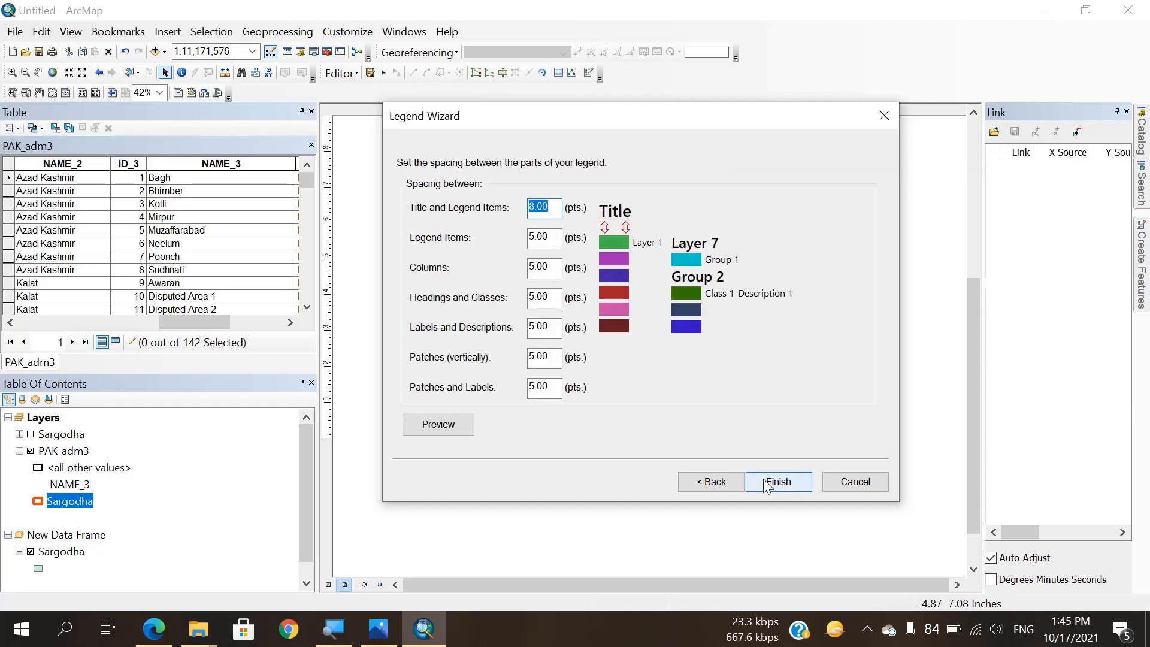
pyautogui.click(767, 486)
pyautogui.moveTo(576, 384); pyautogui.dragTo(751, 404)
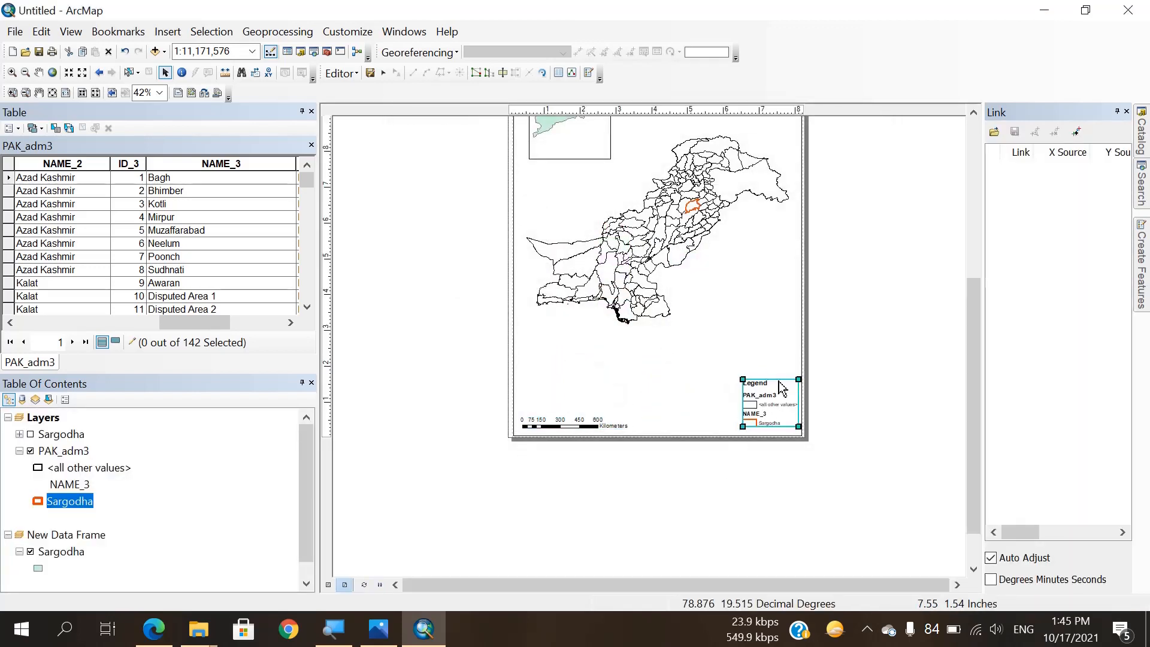
# Step: Shift the legend slightly lower in the page's corner and rename the PAK_adm3 layer as Pakistan
pyautogui.scroll(3, 782, 388)
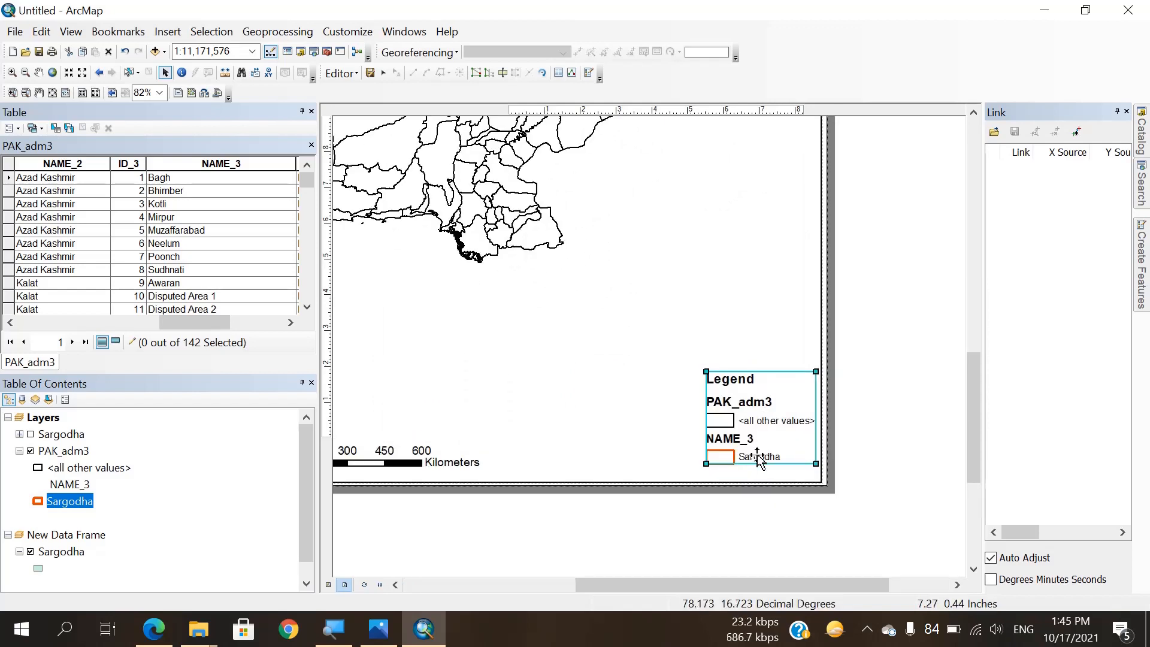
pyautogui.moveTo(751, 420); pyautogui.dragTo(748, 429)
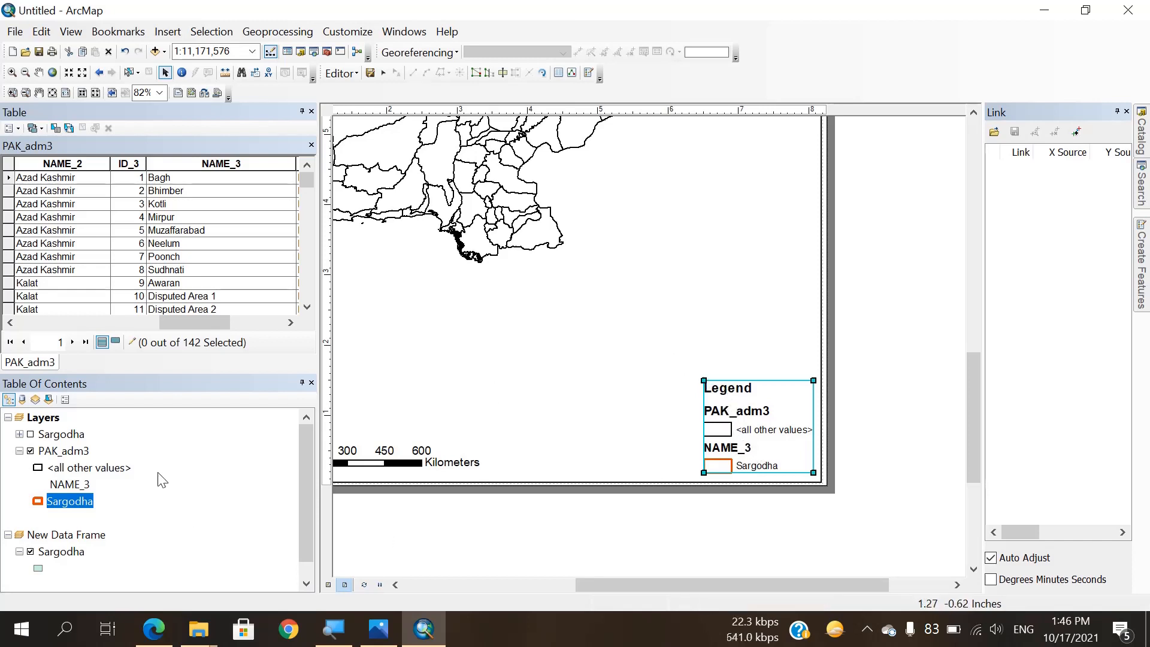
pyautogui.click(64, 450)
pyautogui.press('F2')
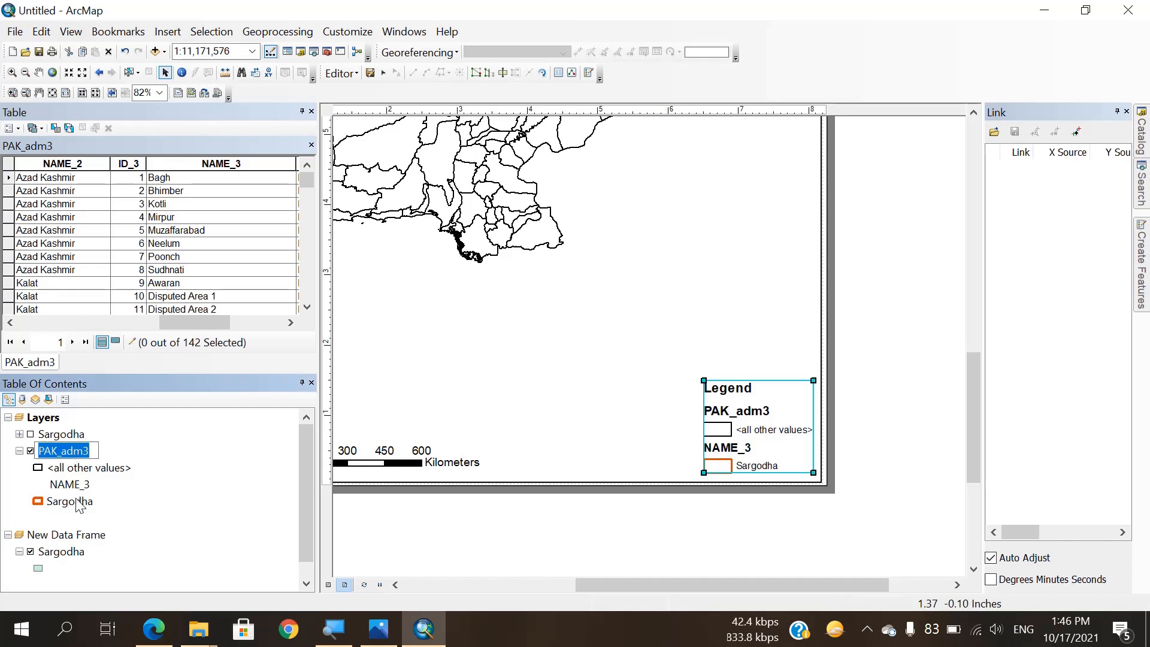
pyautogui.write('pAL')
pyautogui.press('BackSpace')
pyautogui.press('BackSpace')
pyautogui.press('capslock')
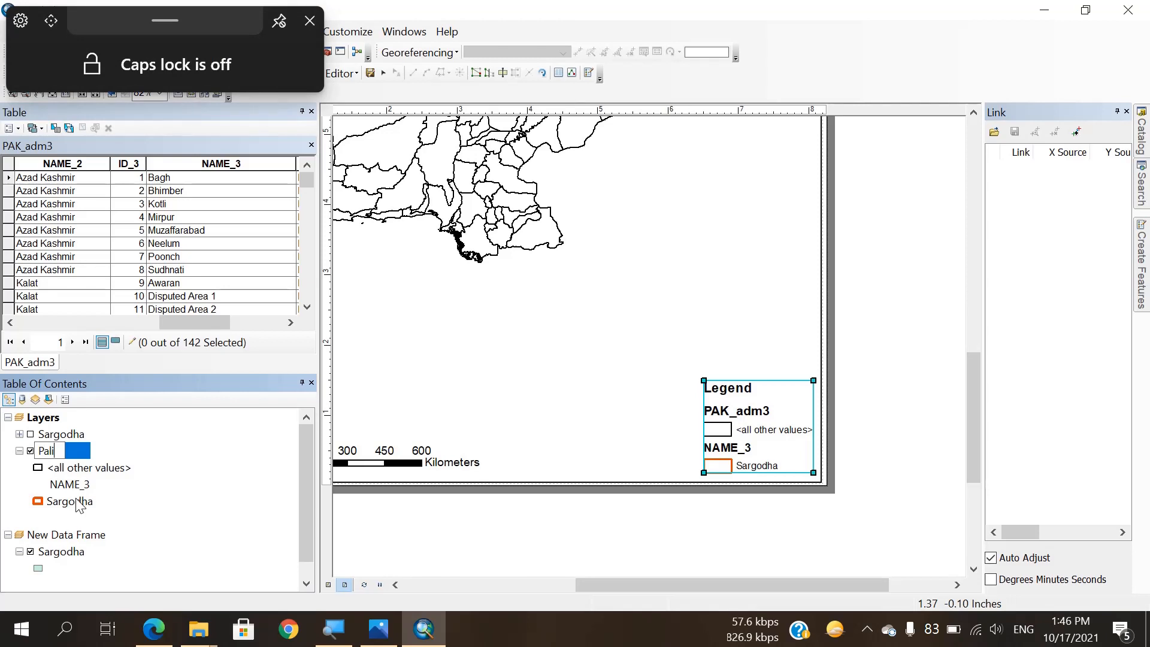
pyautogui.press('BackSpace')
pyautogui.press('BackSpace')
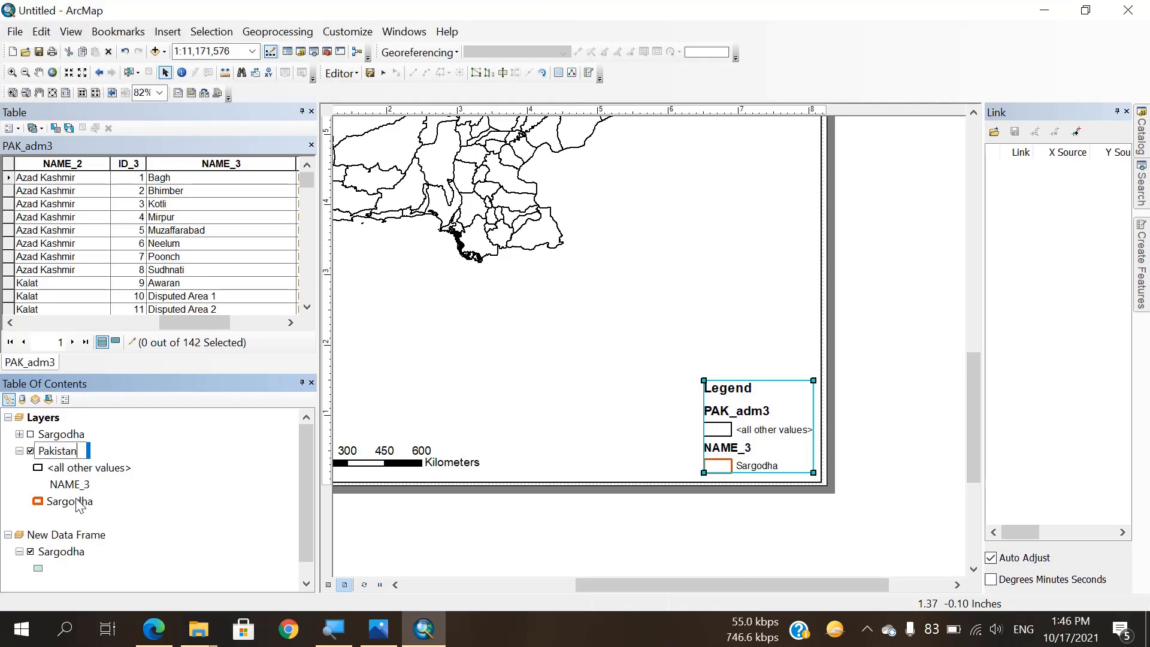
pyautogui.press('Return')
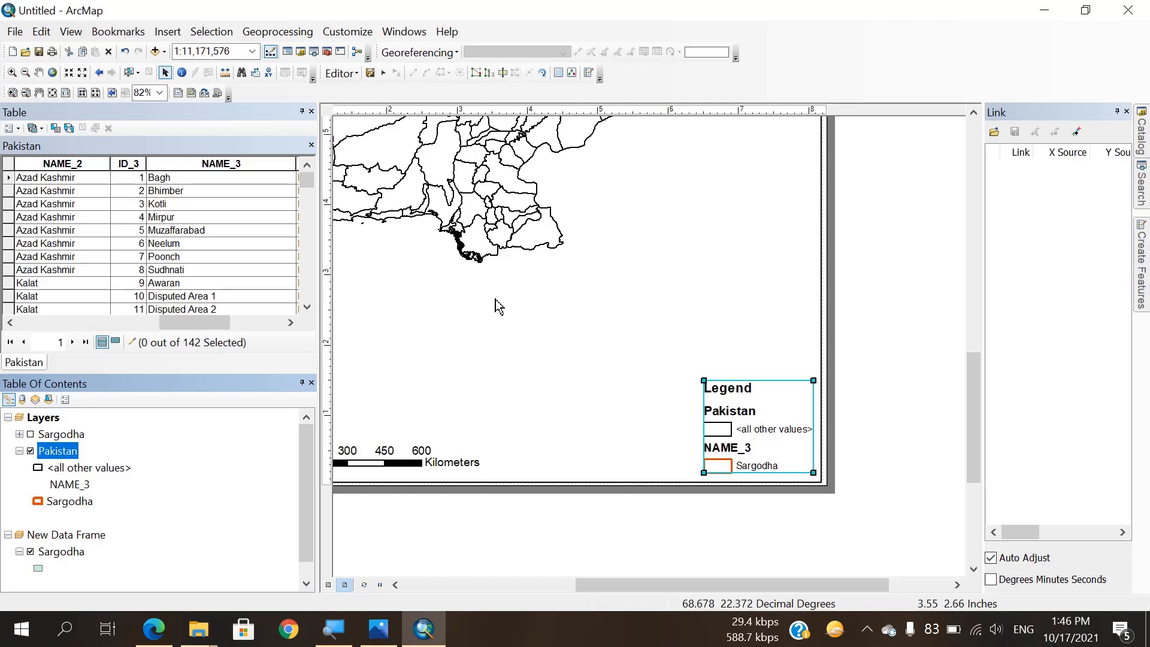
pyautogui.moveTo(498, 305); pyautogui.dragTo(629, 458)
pyautogui.scroll(-2, 585, 309)
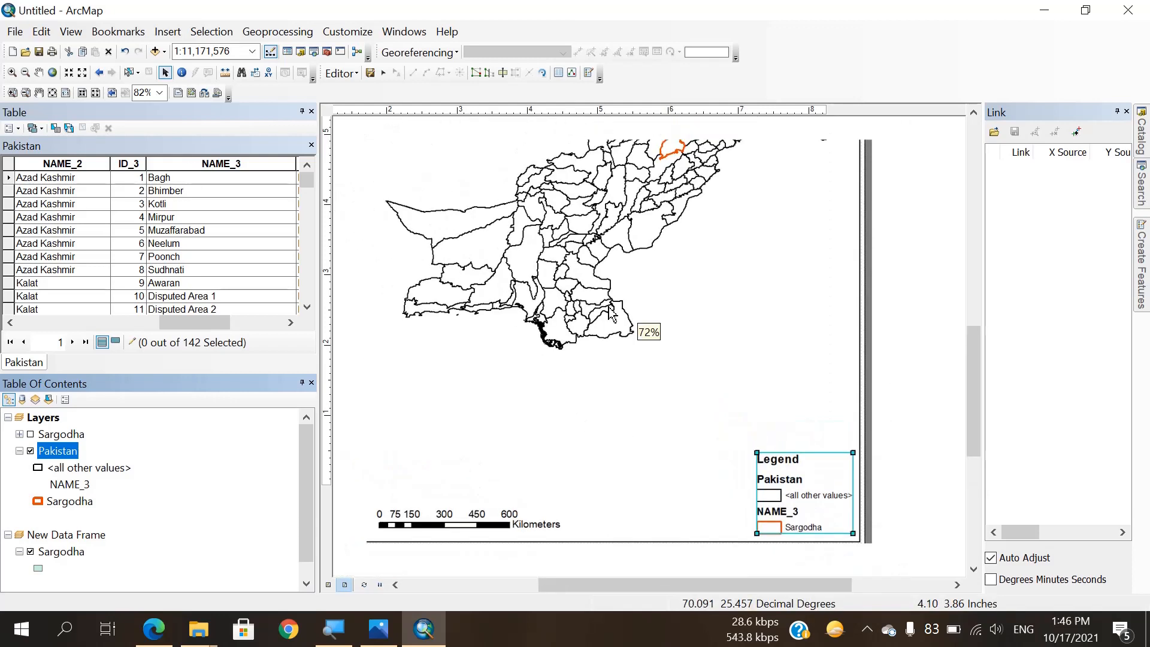
pyautogui.scroll(-3, 637, 354)
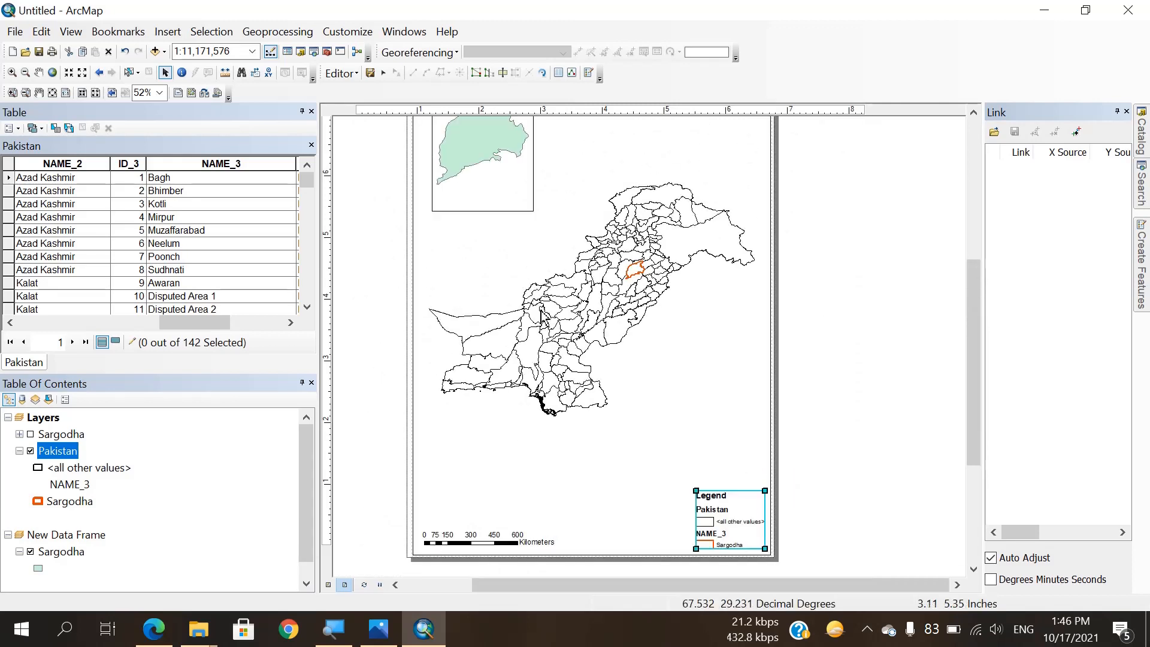
pyautogui.click(628, 341)
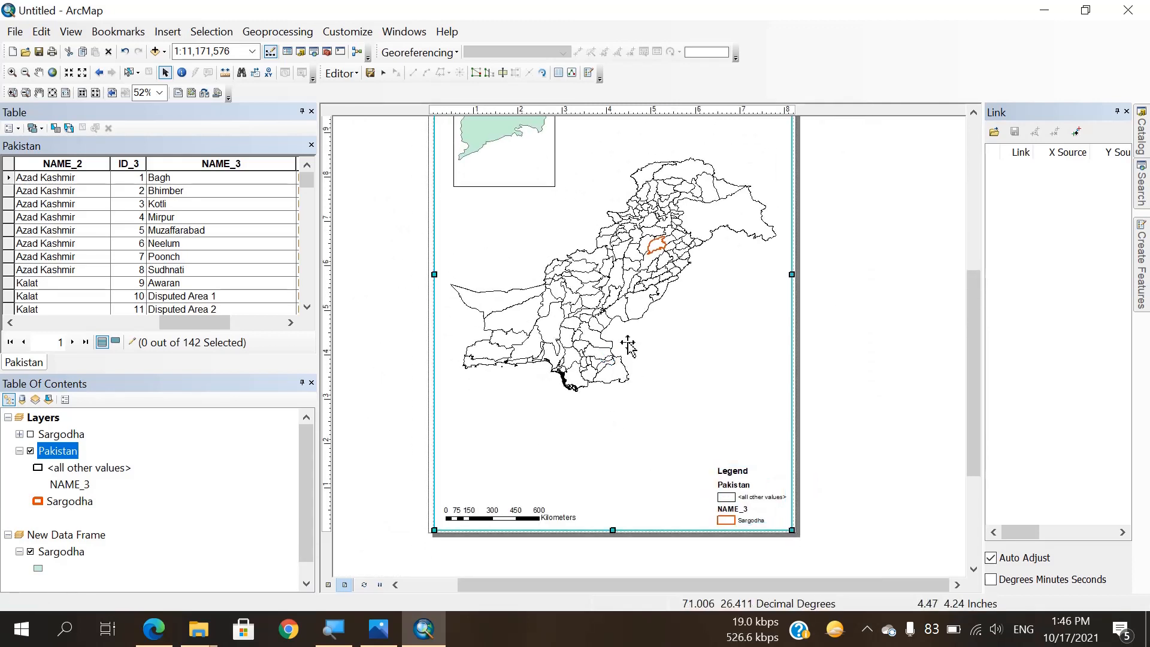
pyautogui.moveTo(642, 288); pyautogui.dragTo(633, 413)
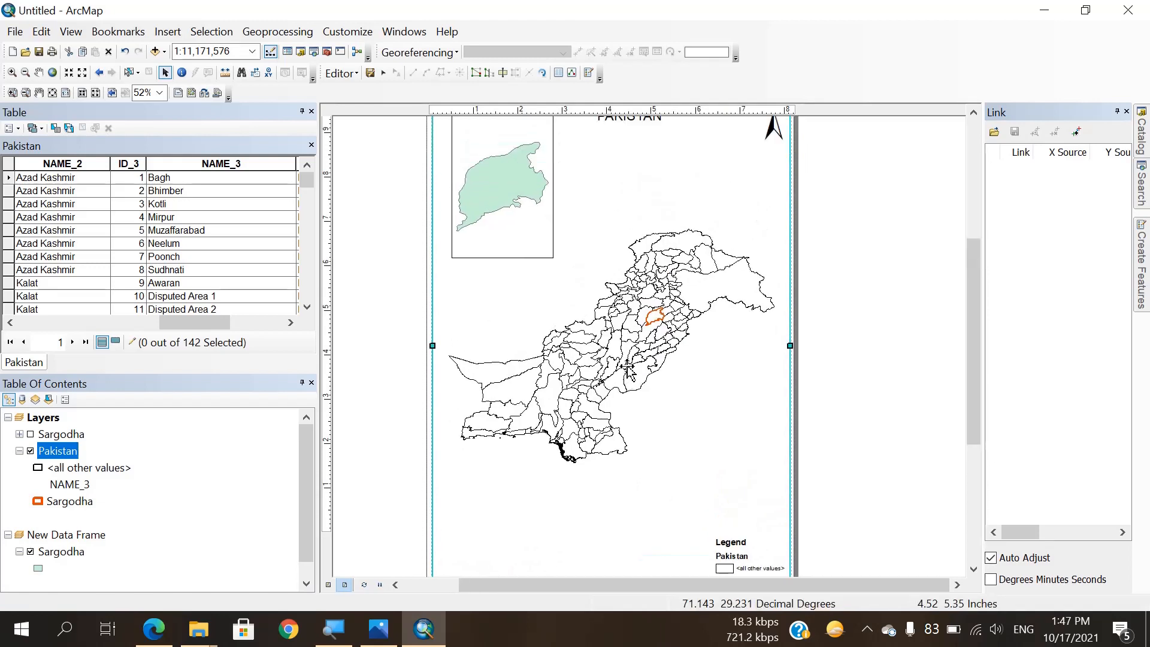
pyautogui.rightClick(586, 317)
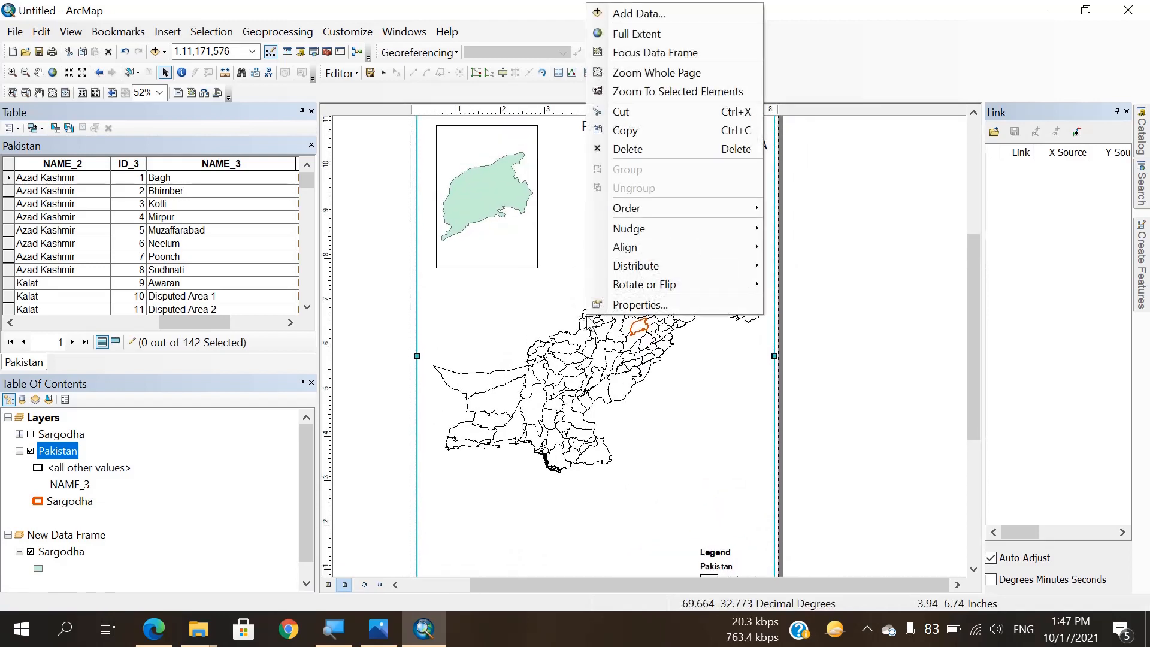
pyautogui.click(580, 360)
pyautogui.click(875, 309)
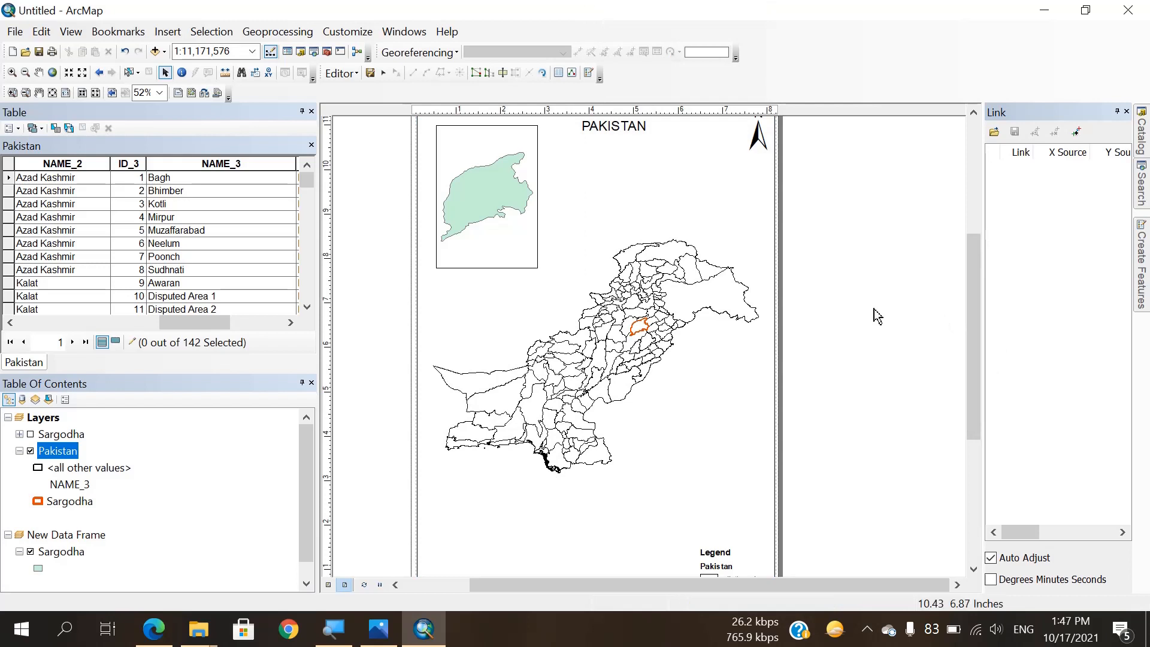
pyautogui.click(519, 215)
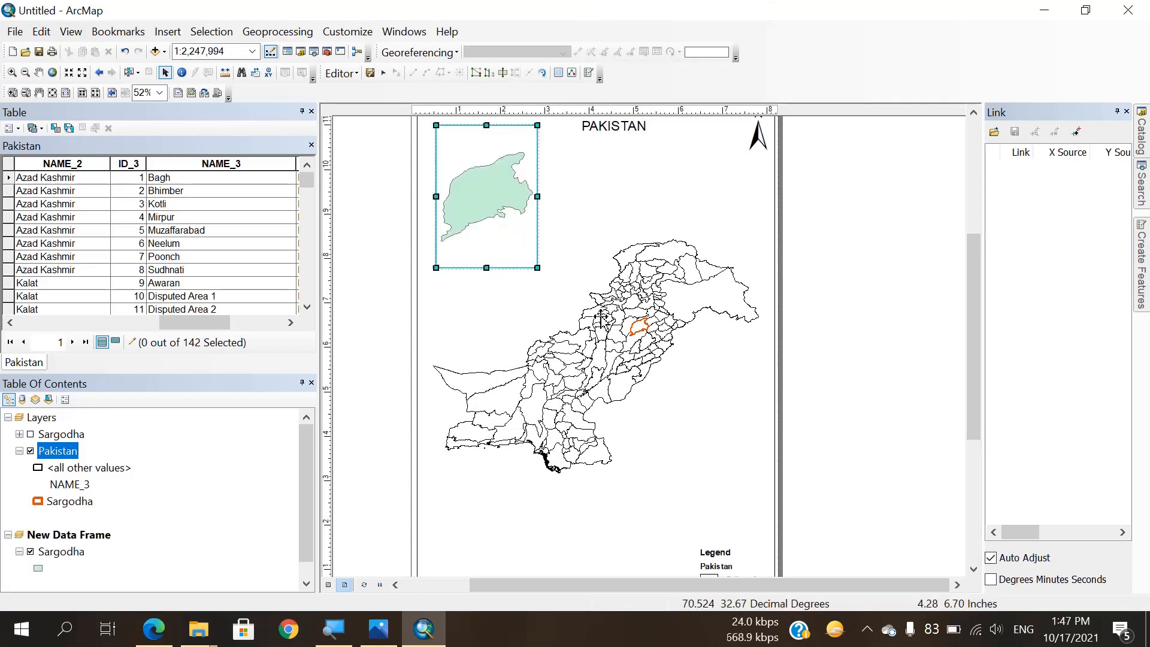
# Step: Start a new grid of the Graticule type, with the default name, for the main Pakistan data frame
pyautogui.click(600, 321)
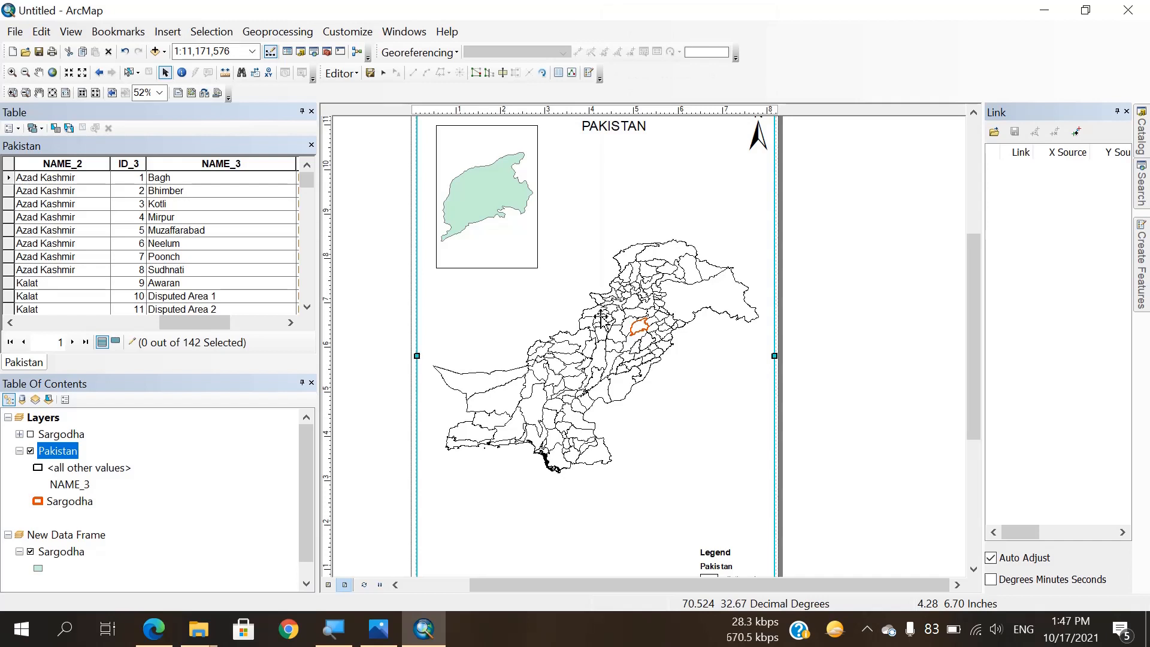
pyautogui.rightClick(601, 322)
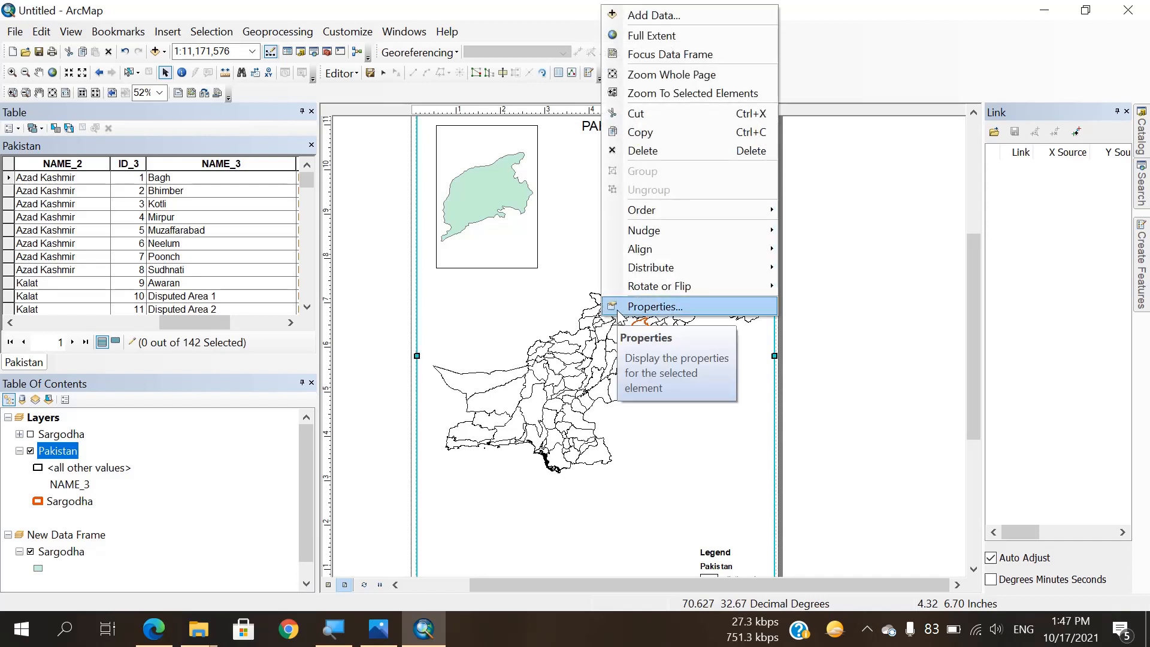
pyautogui.click(619, 309)
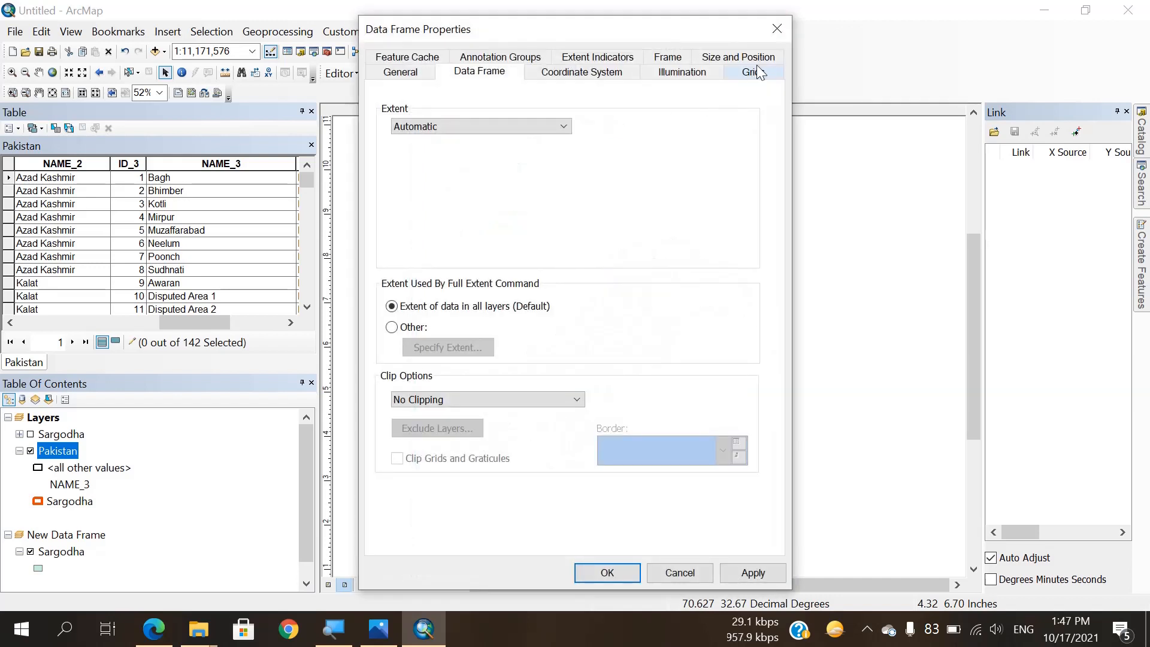
pyautogui.click(753, 72)
pyautogui.click(683, 129)
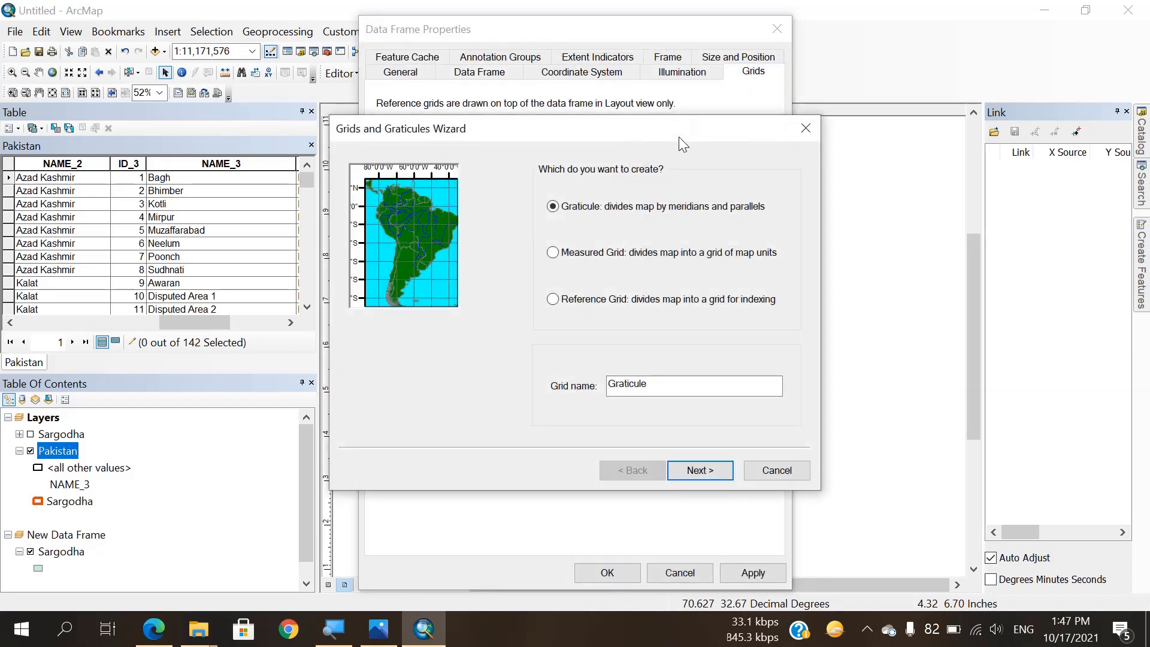
pyautogui.click(701, 470)
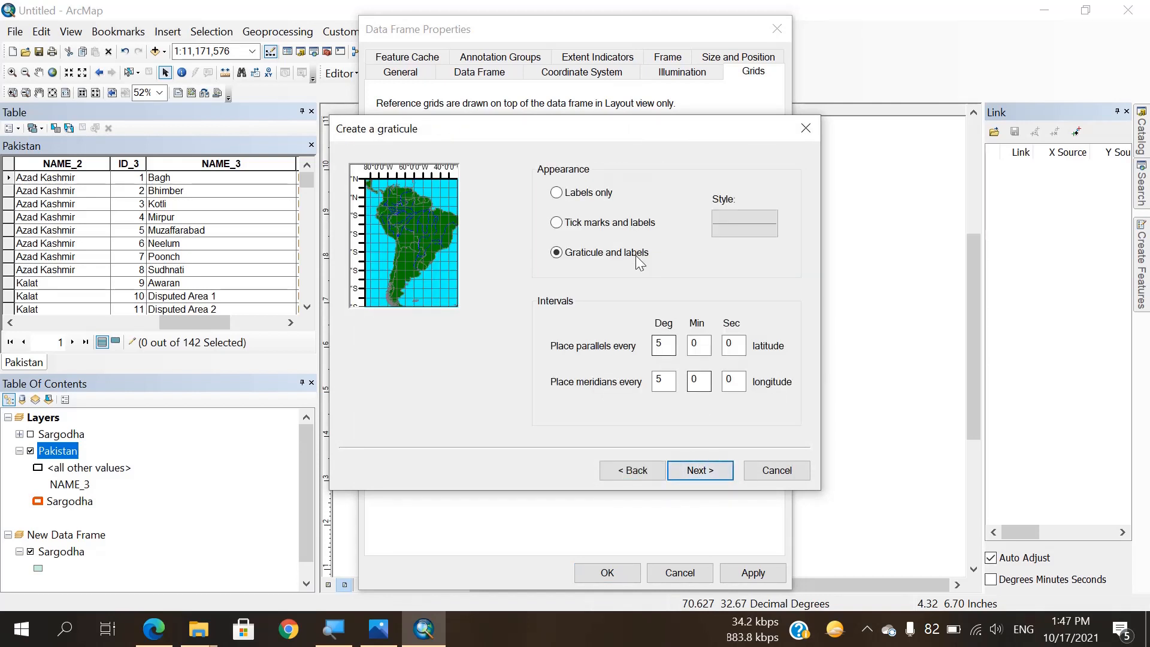
# Step: Finish the graticule as labels only with default intervals, axes and simple border, and apply it to the map
pyautogui.click(571, 192)
pyautogui.click(700, 472)
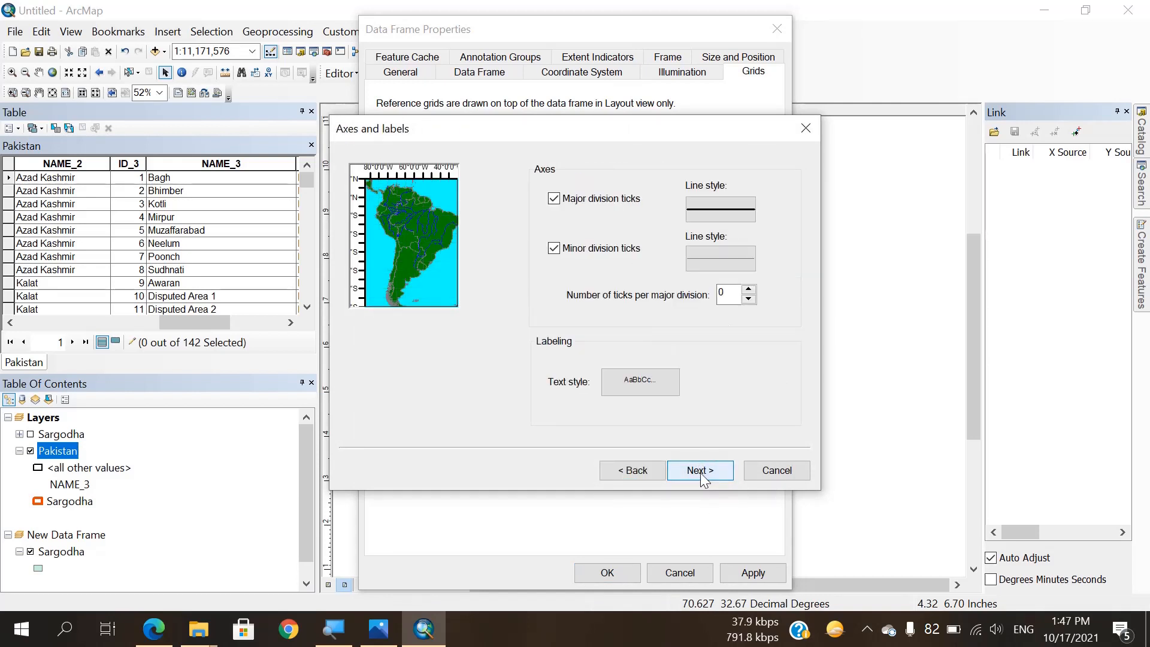
pyautogui.click(632, 470)
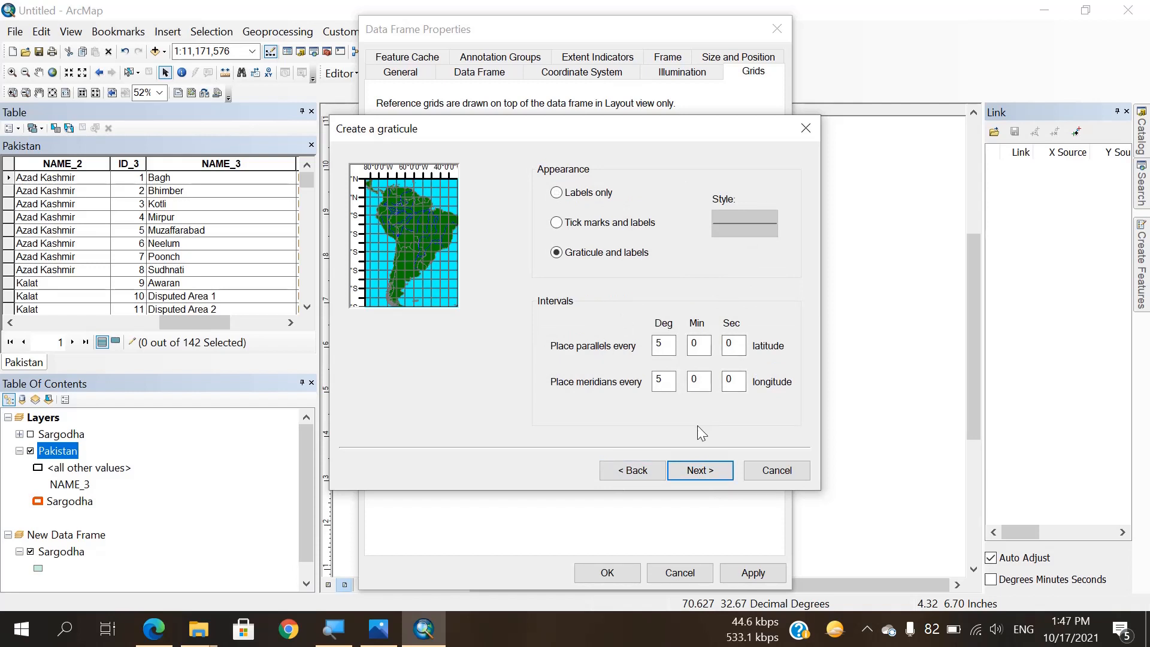
pyautogui.click(574, 197)
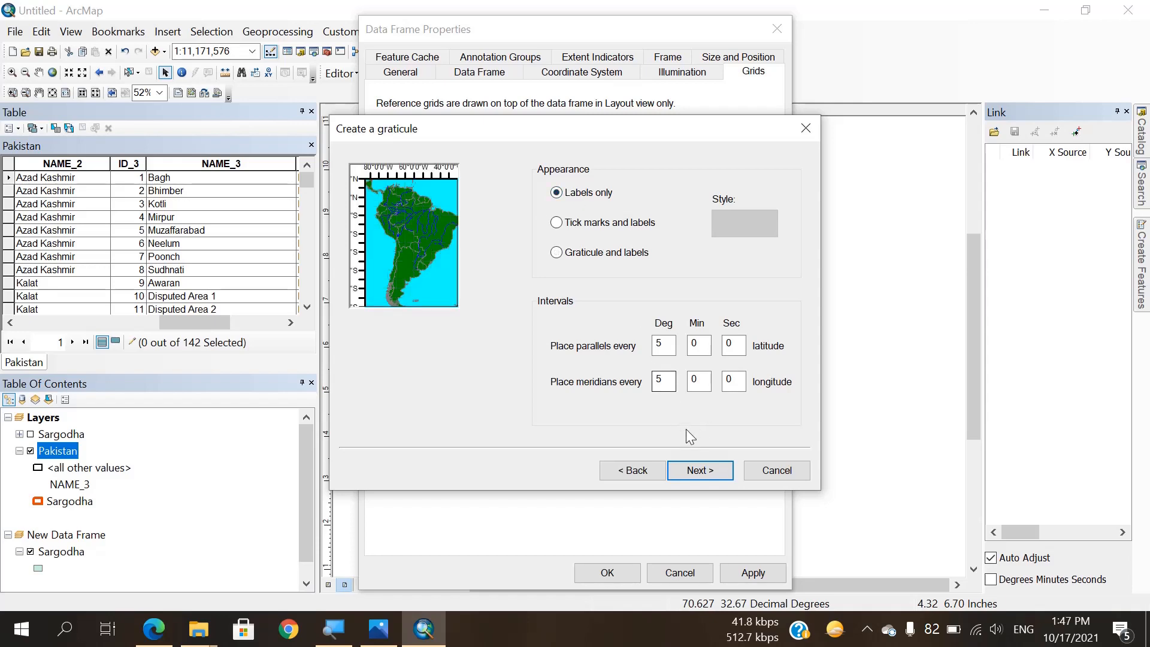
pyautogui.click(701, 470)
pyautogui.click(700, 470)
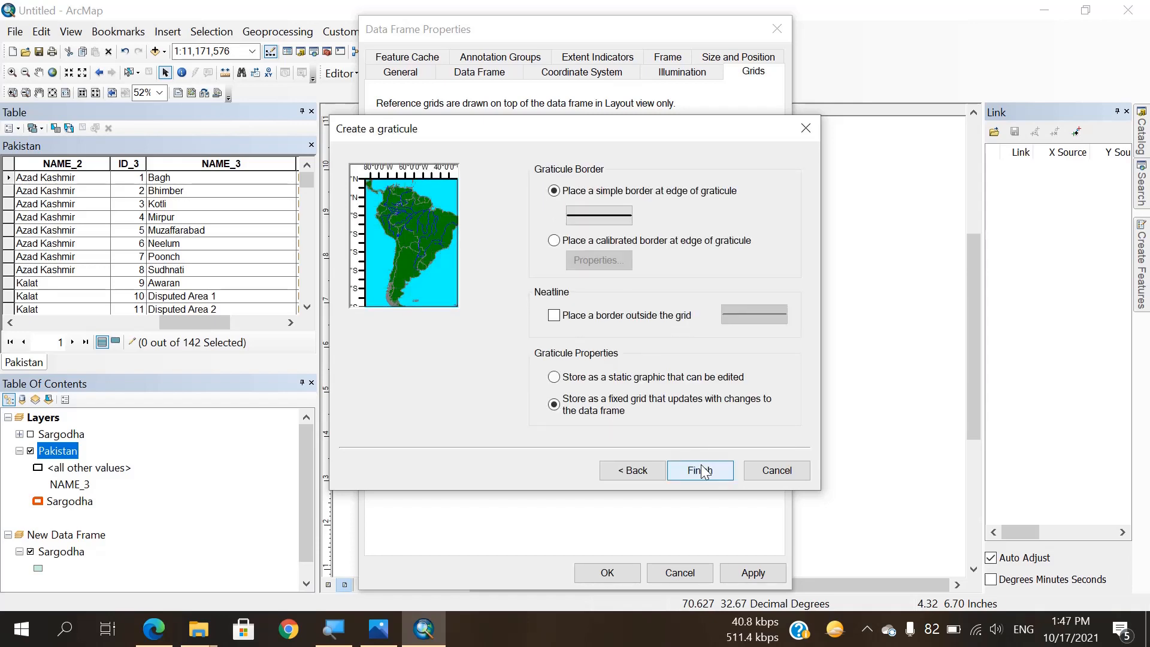
pyautogui.click(703, 472)
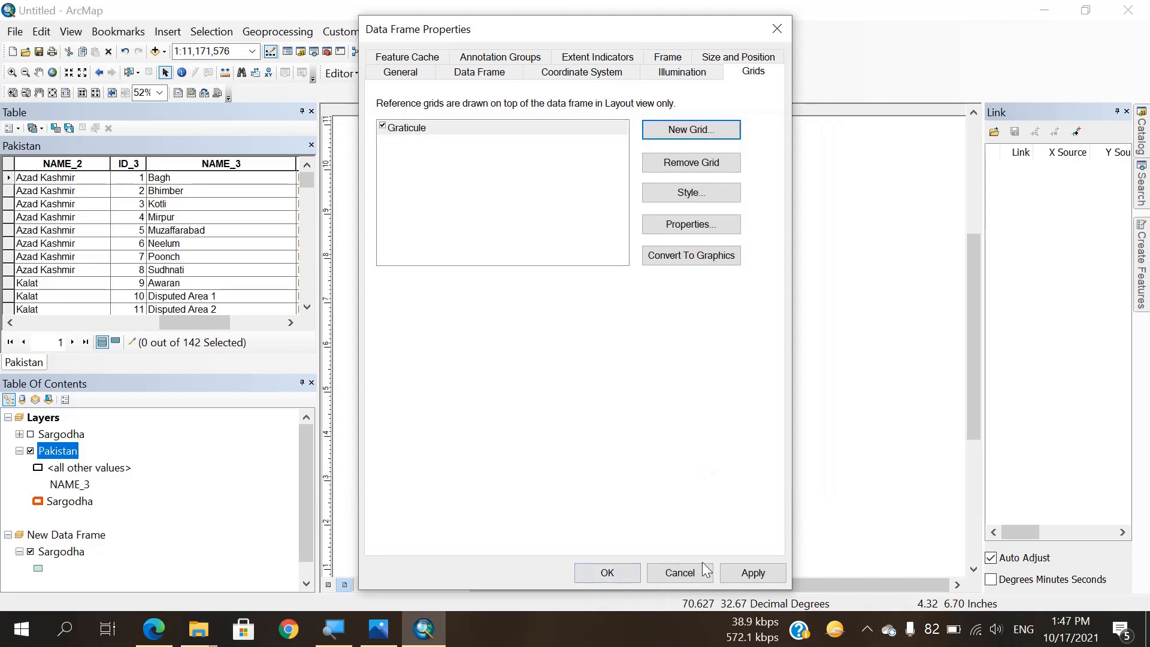
pyautogui.click(752, 572)
pyautogui.moveTo(584, 37); pyautogui.dragTo(1041, 128)
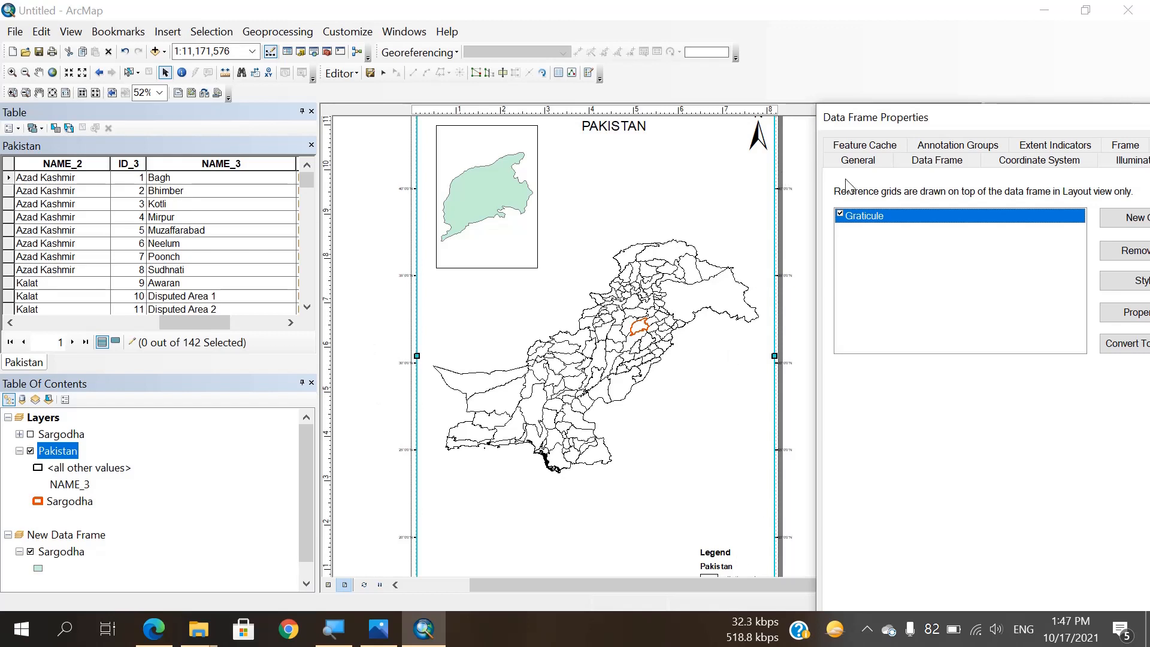
pyautogui.moveTo(982, 120); pyautogui.dragTo(678, 45)
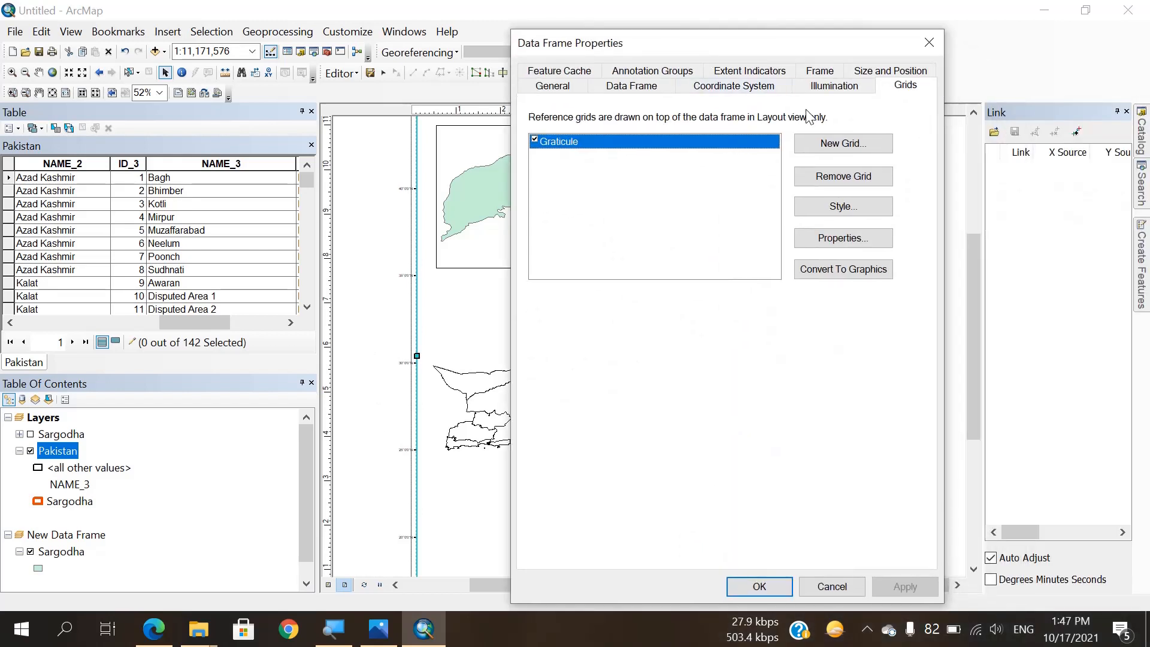
# Step: Set the graticule's axis labels to font size 20 and bold
pyautogui.click(842, 238)
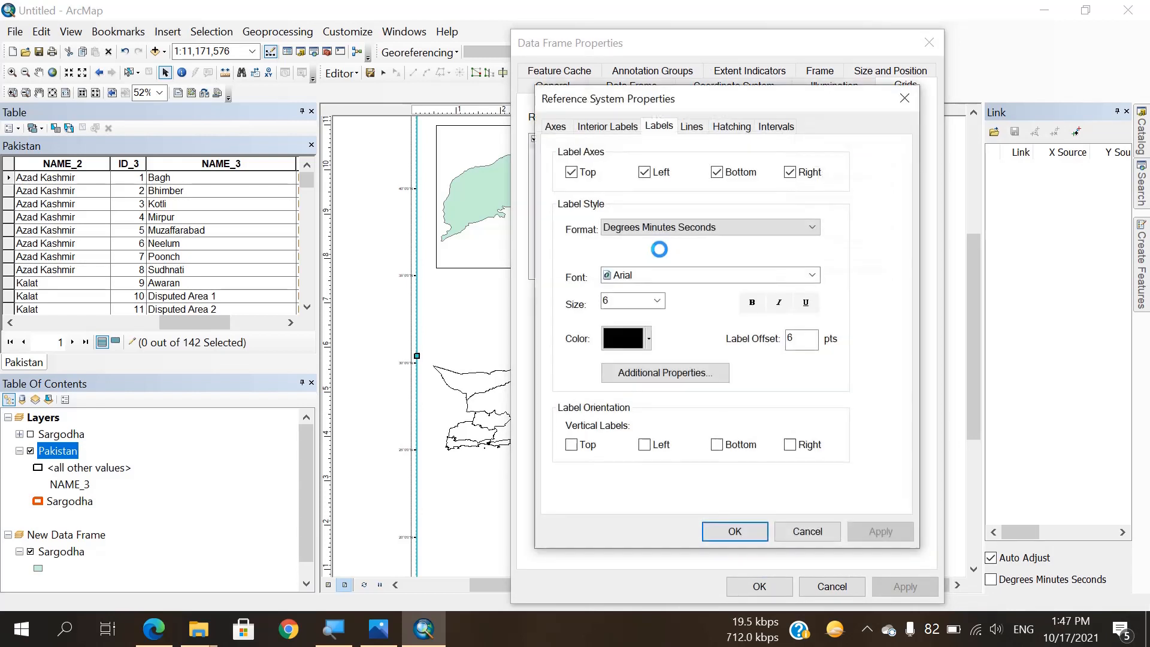
pyautogui.click(657, 301)
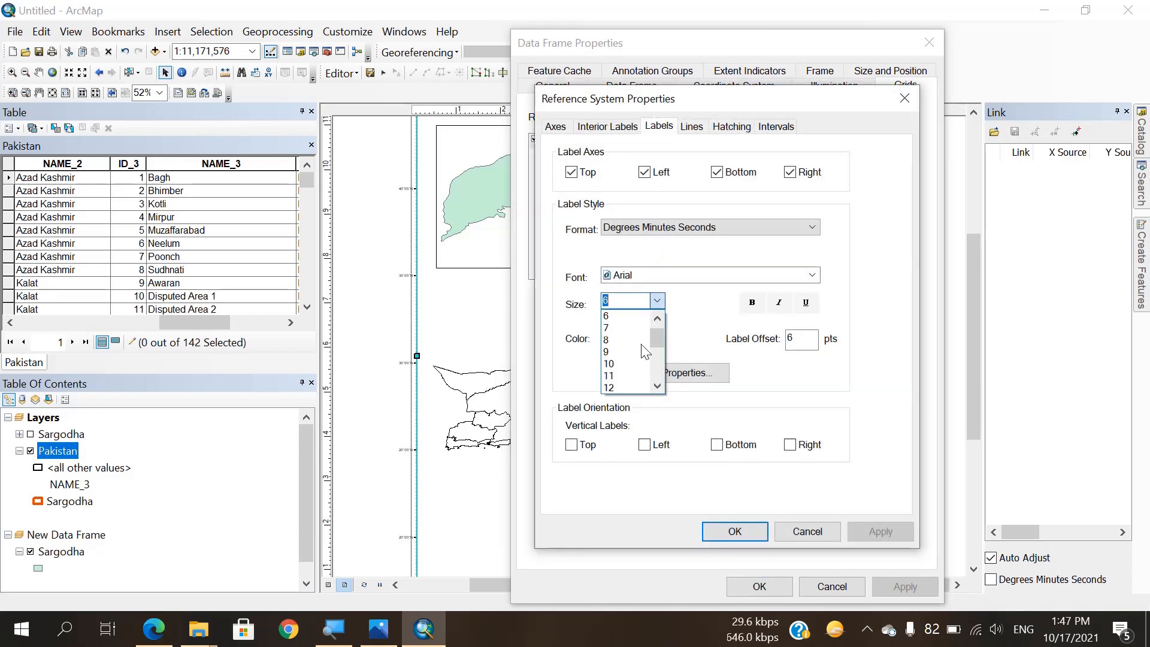
pyautogui.scroll(-2, 619, 380)
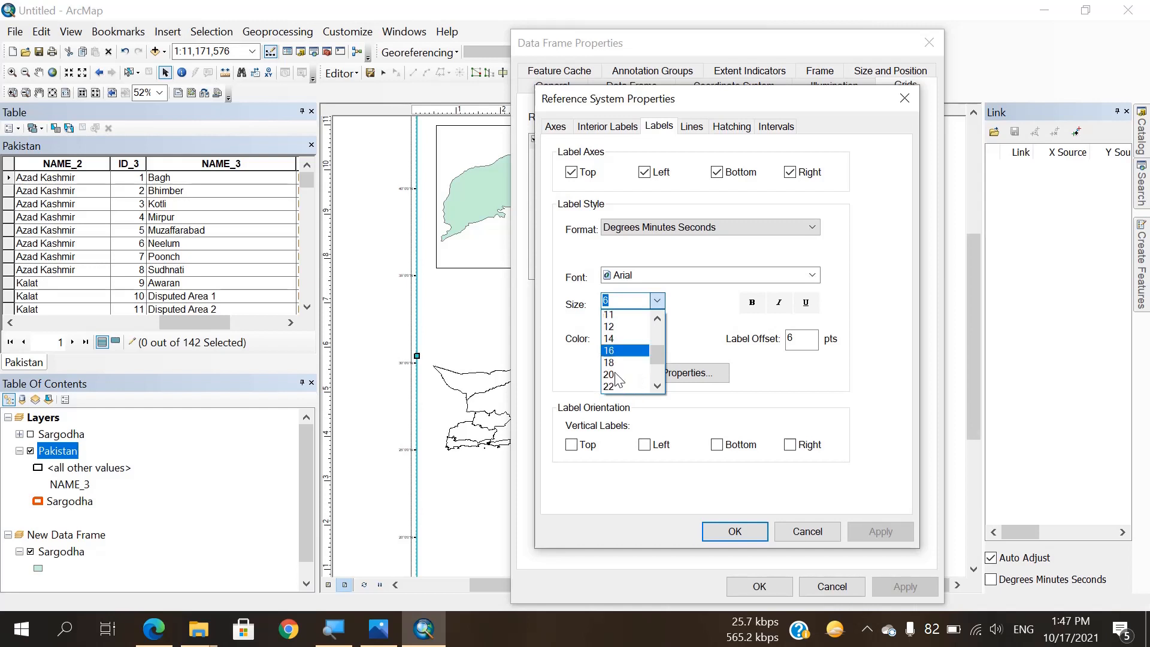
pyautogui.click(616, 363)
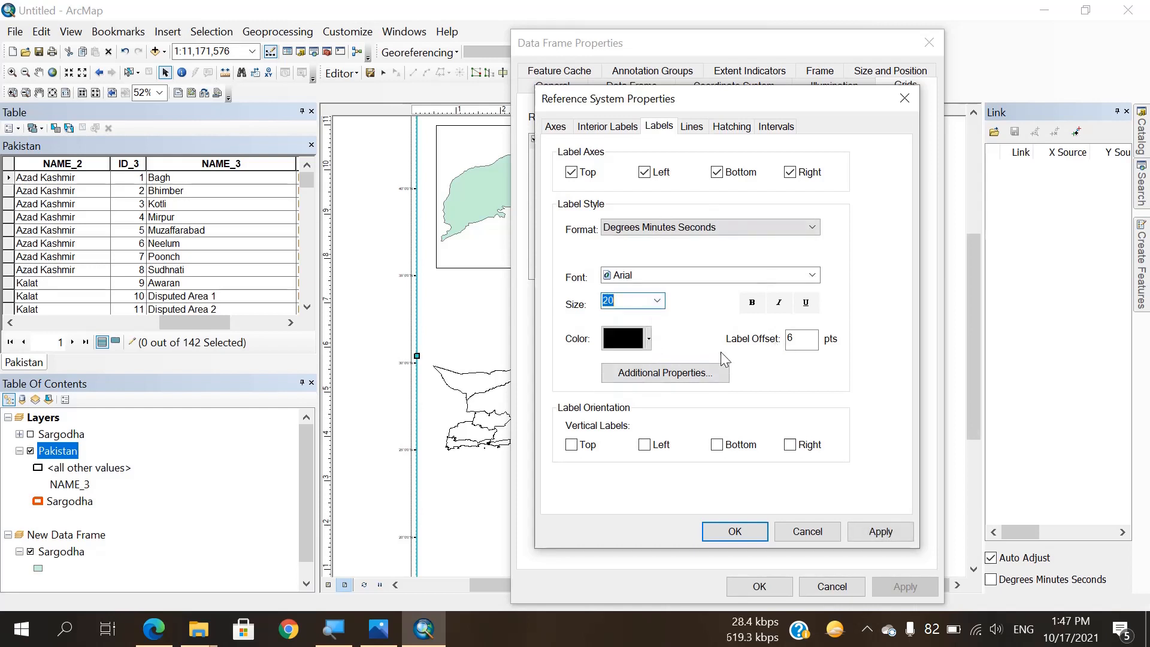
pyautogui.click(752, 302)
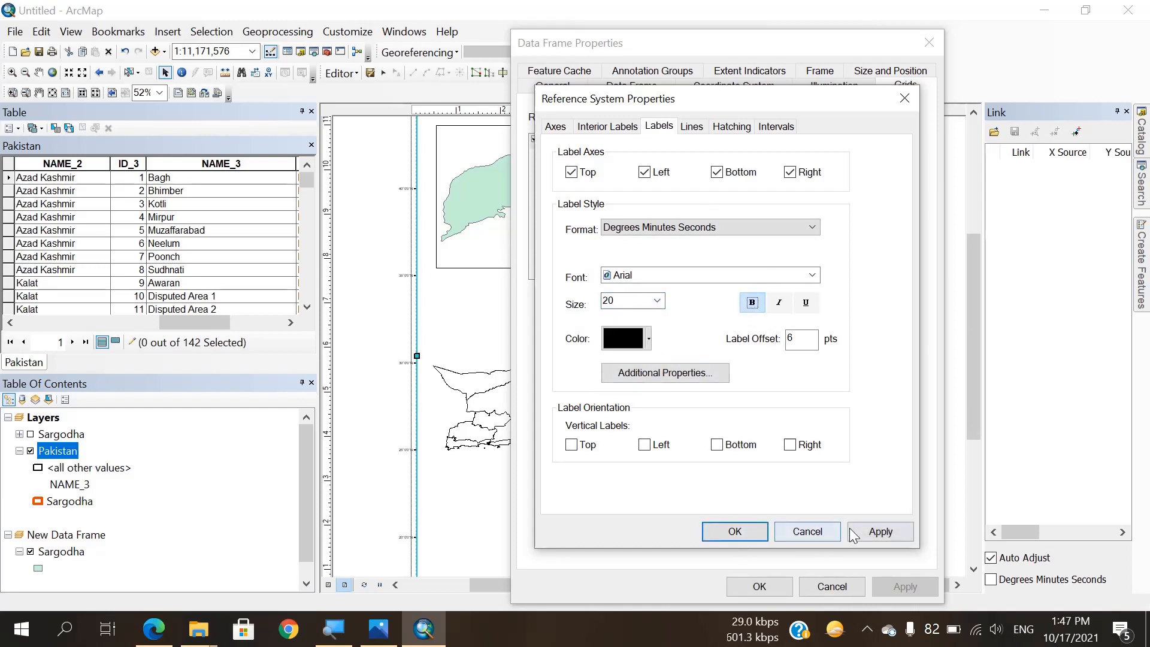
pyautogui.click(876, 531)
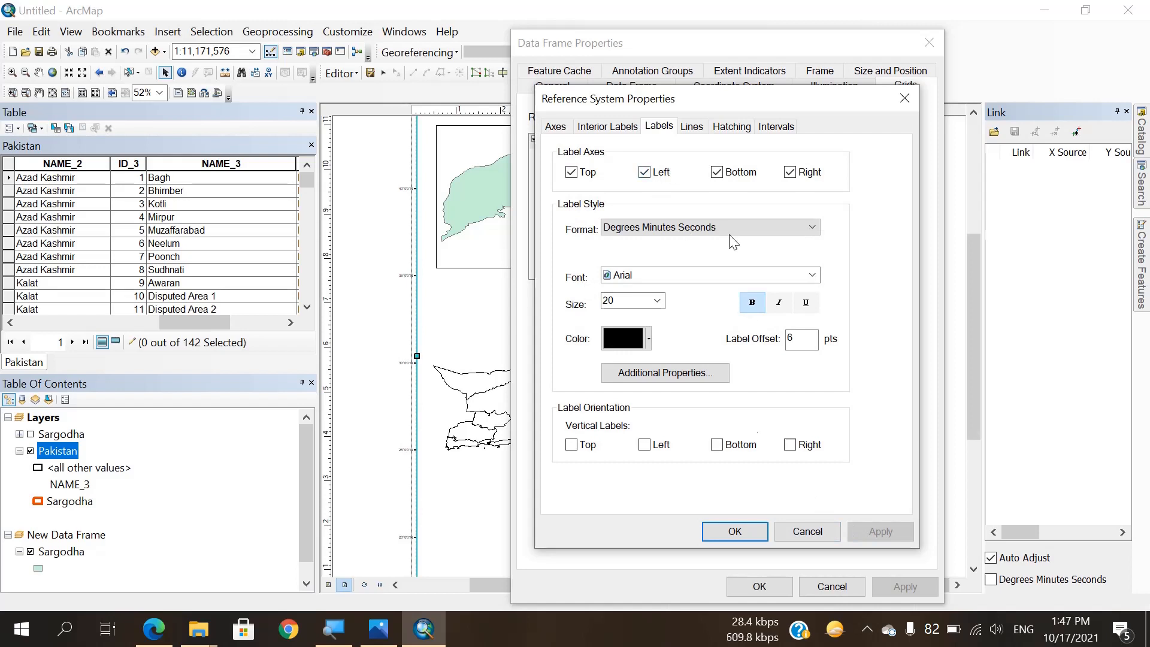
pyautogui.click(735, 531)
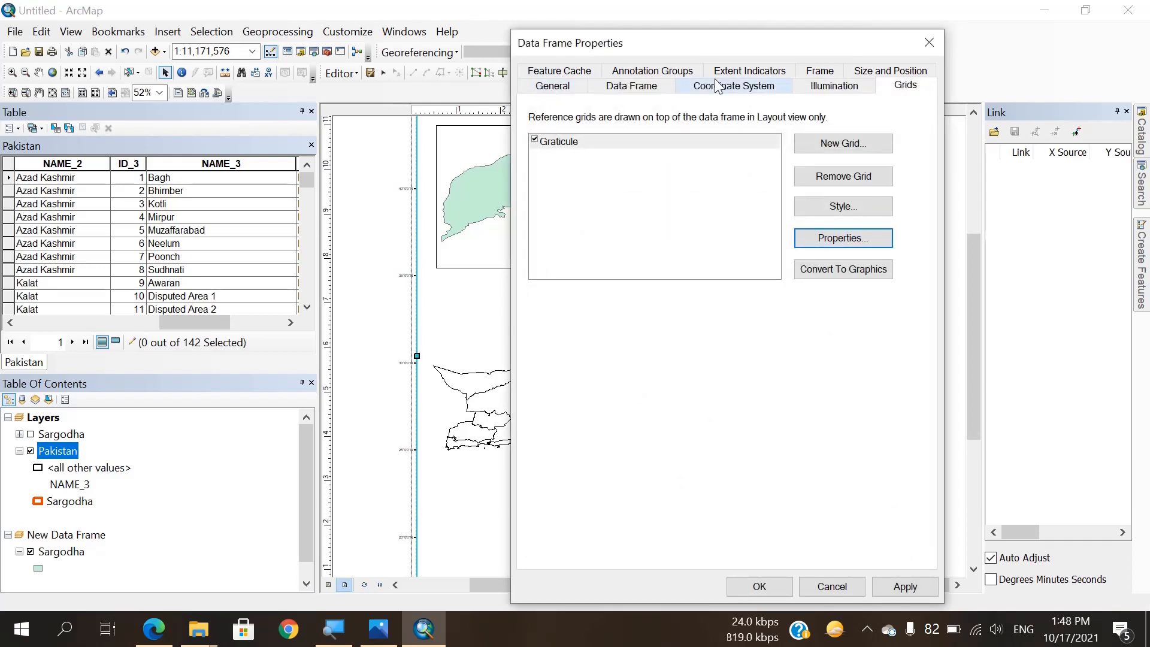
# Step: Set the data frame's full-extent setting to the outline of all features in the Pakistan layer
pyautogui.click(630, 81)
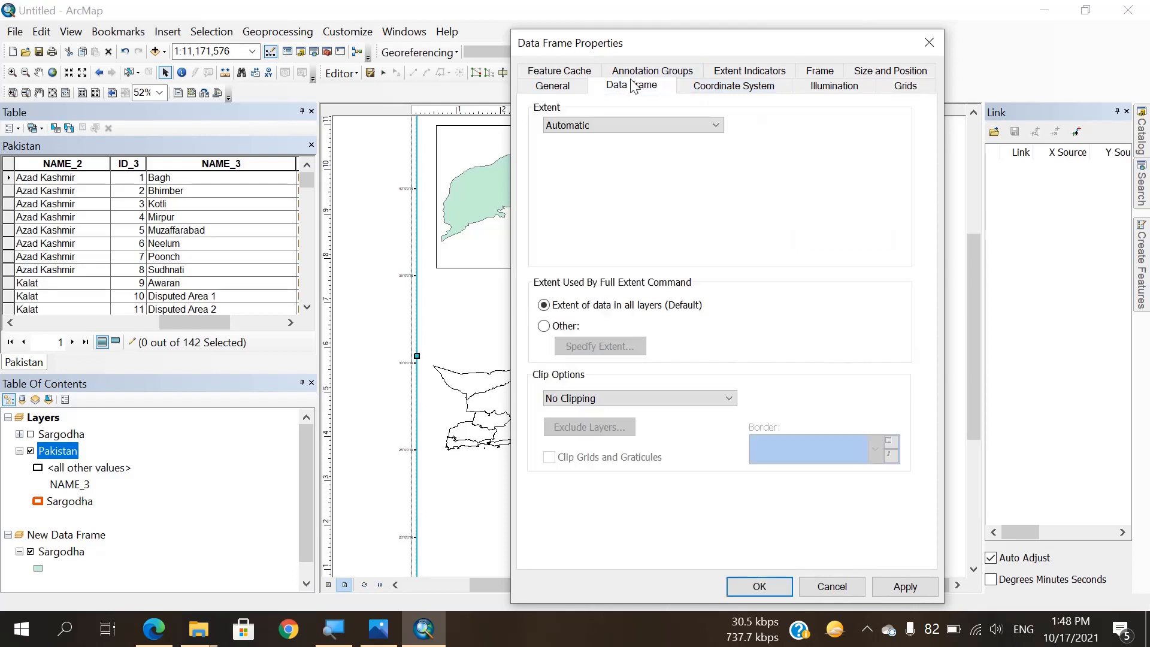
pyautogui.click(544, 326)
pyautogui.click(589, 344)
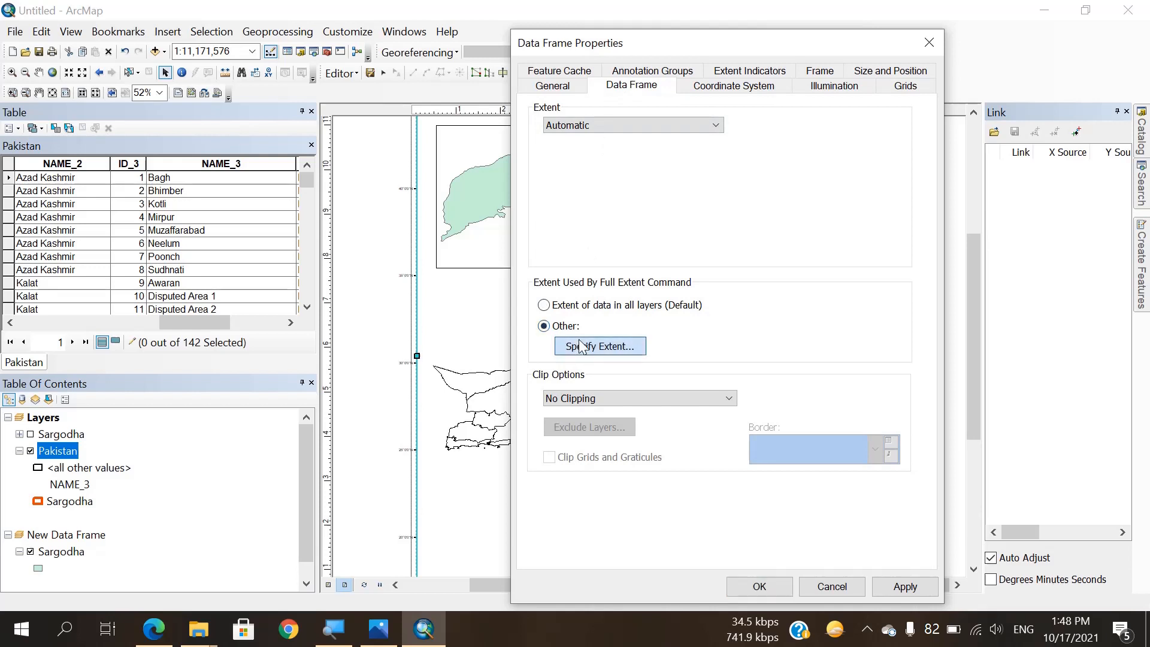
pyautogui.click(548, 246)
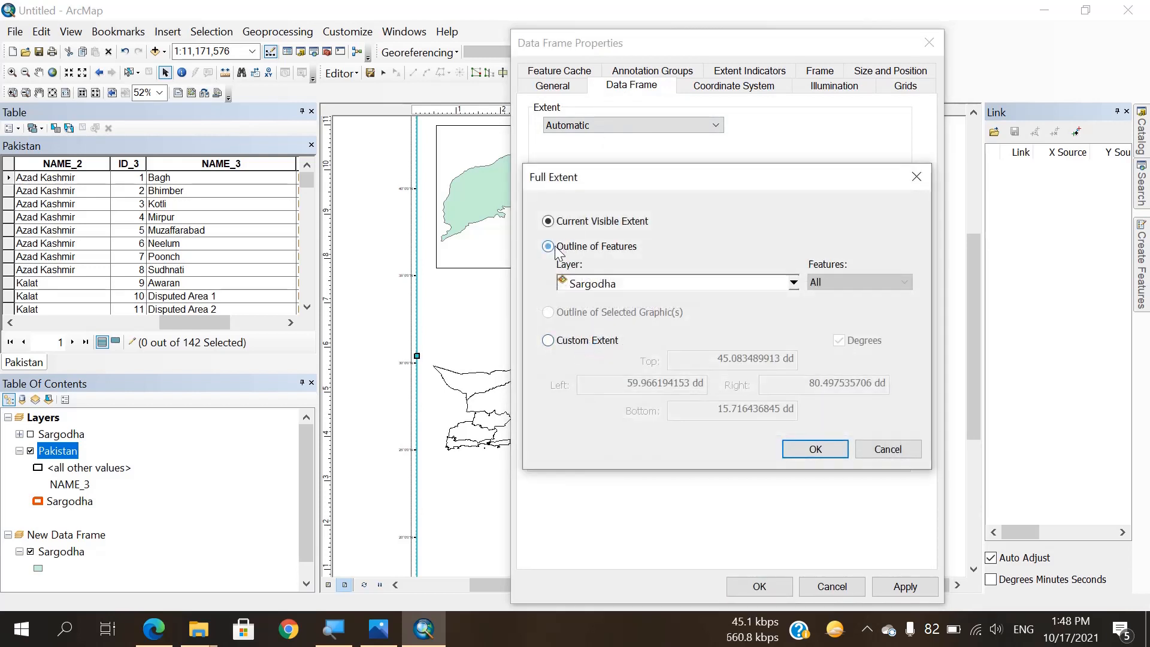
pyautogui.click(793, 282)
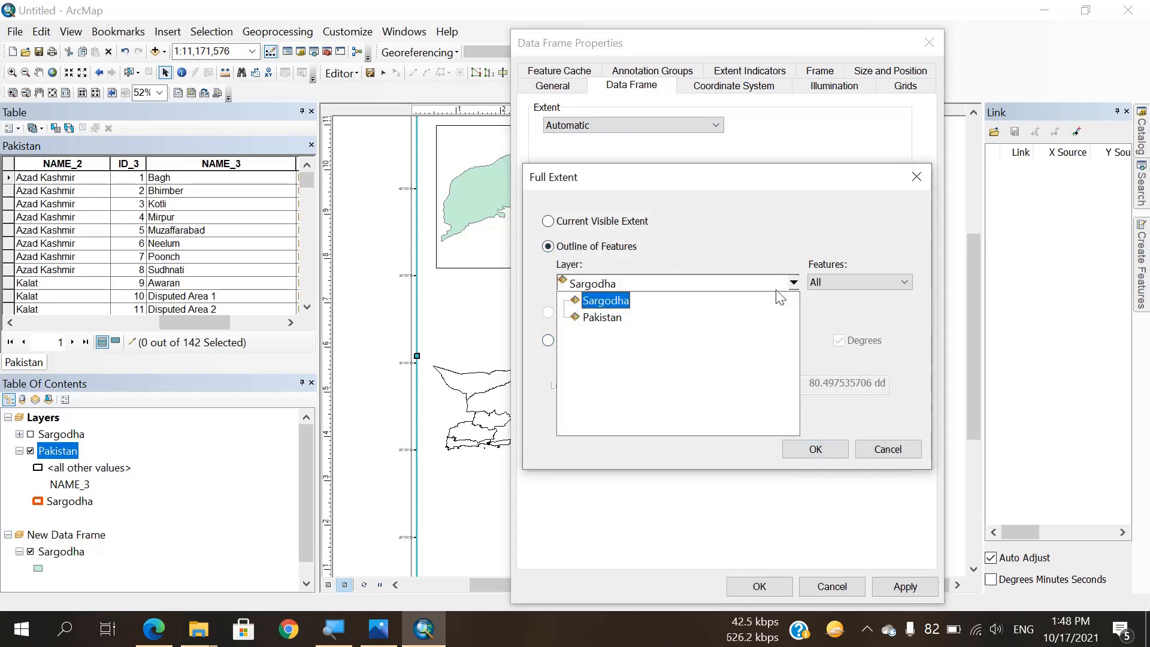
pyautogui.click(609, 314)
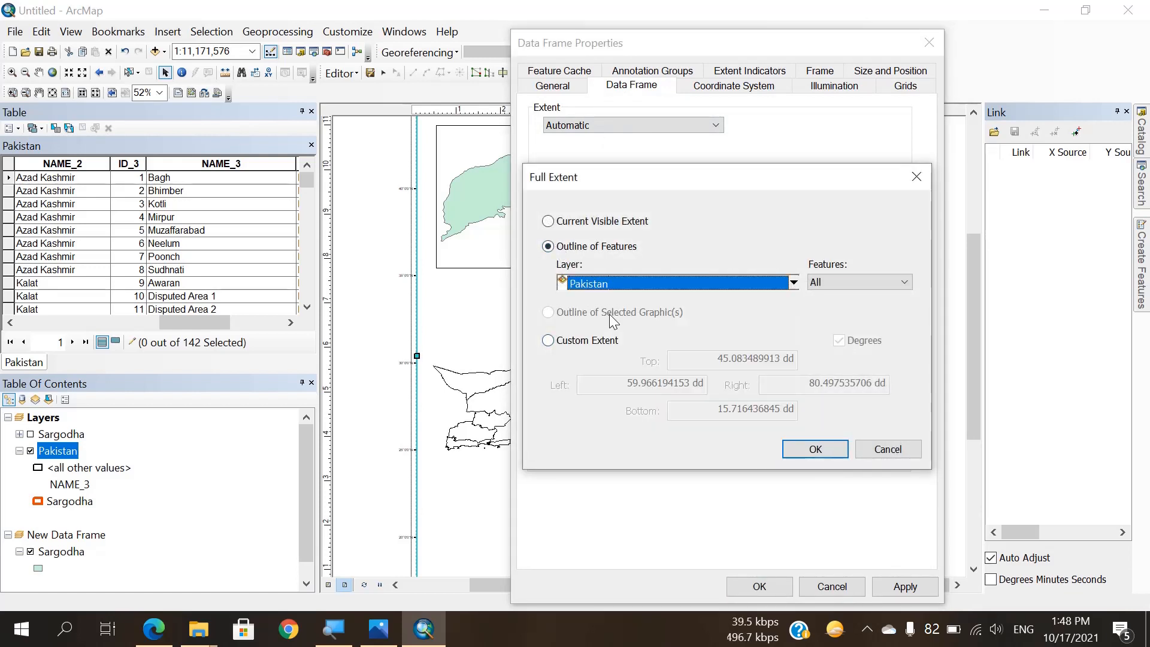
pyautogui.click(813, 450)
# Step: Clip the data frame to the outline of all Pakistan layer features, including grids and graticules, and apply it
pyautogui.click(569, 398)
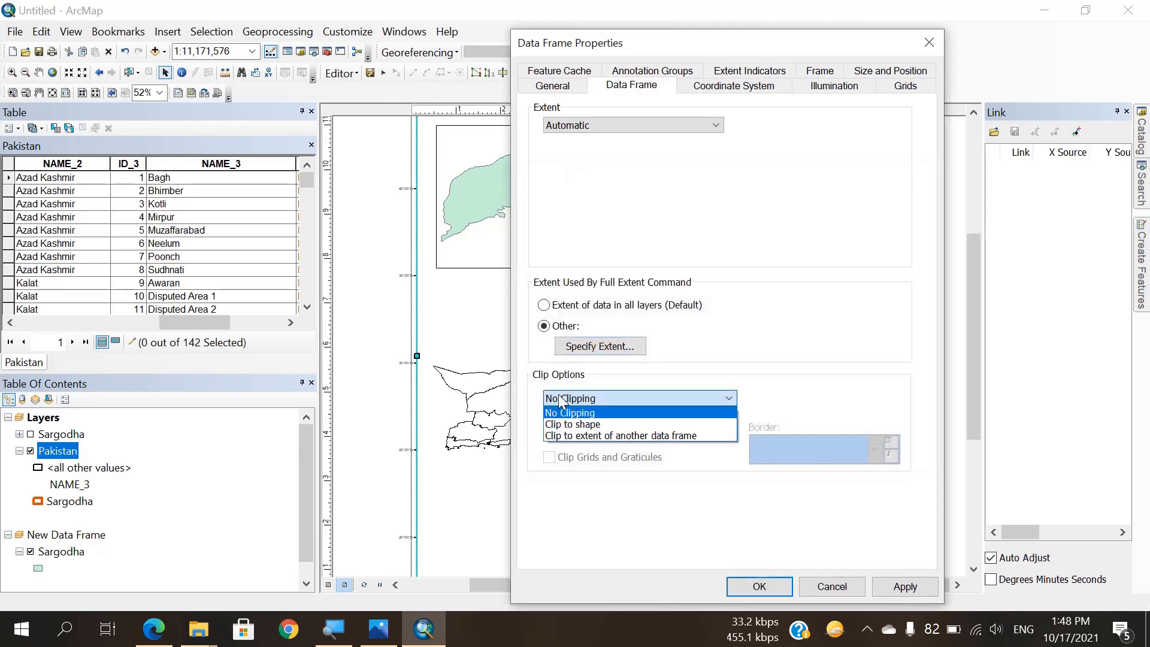
pyautogui.click(572, 424)
pyautogui.click(781, 400)
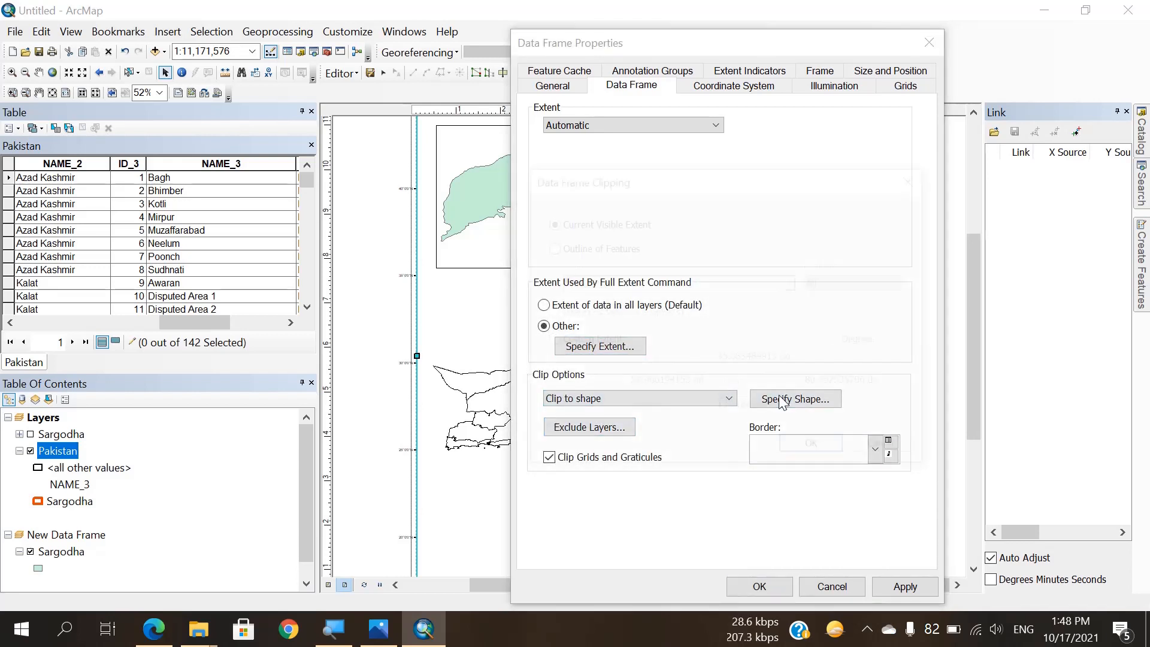
pyautogui.click(547, 247)
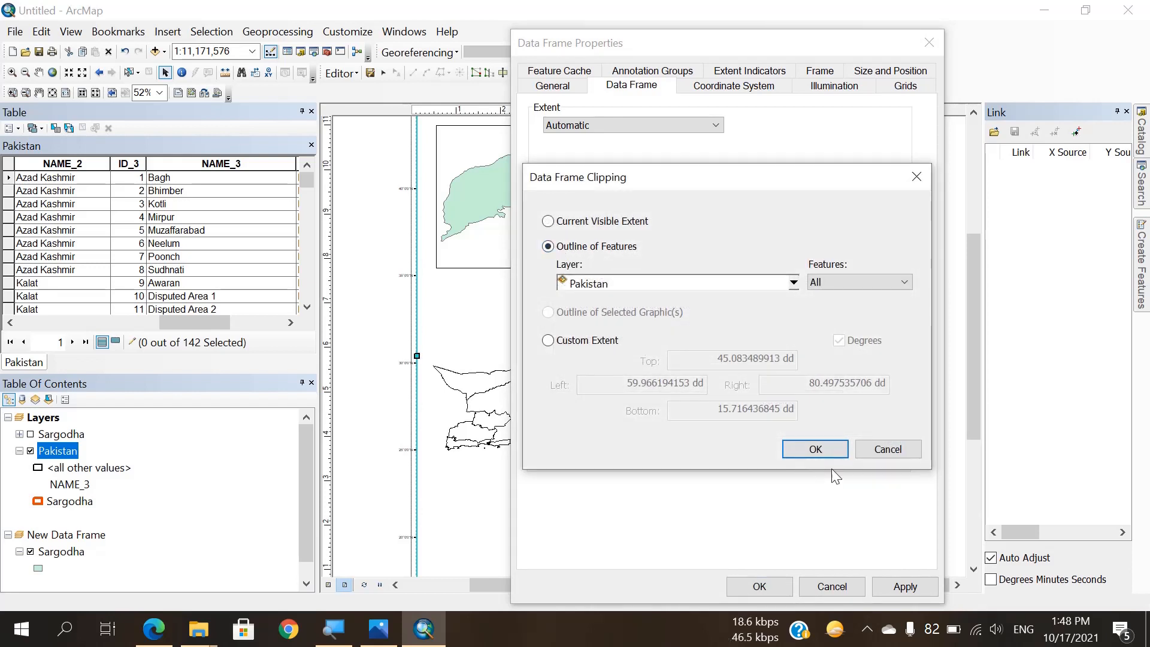
pyautogui.click(807, 451)
pyautogui.click(904, 586)
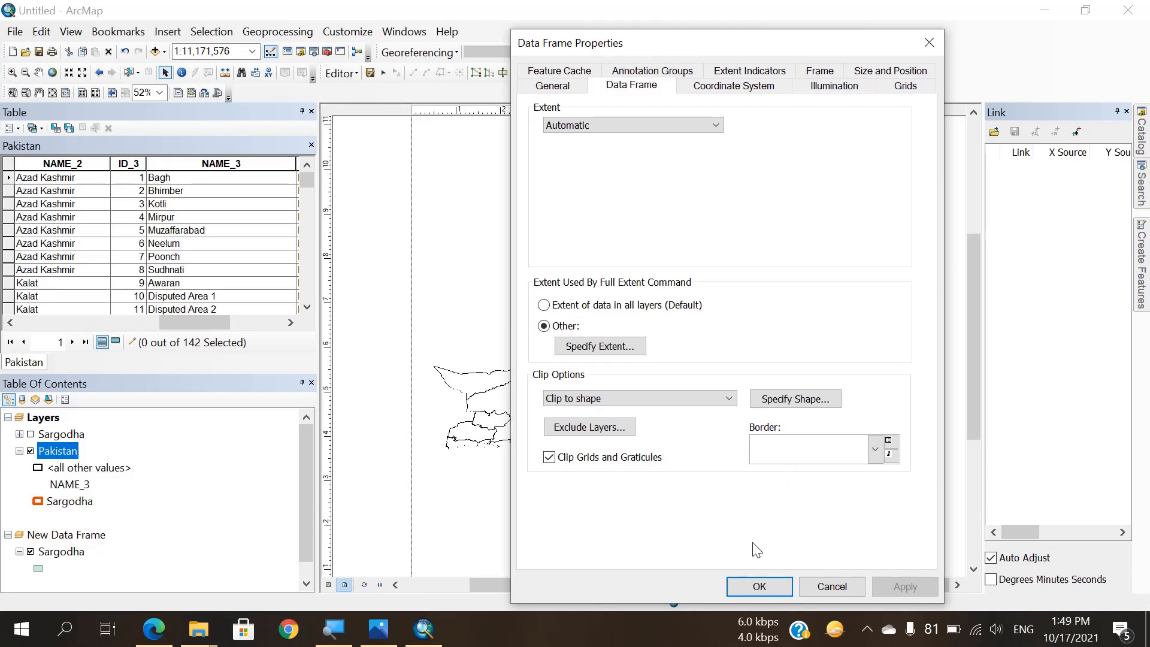
pyautogui.click(865, 633)
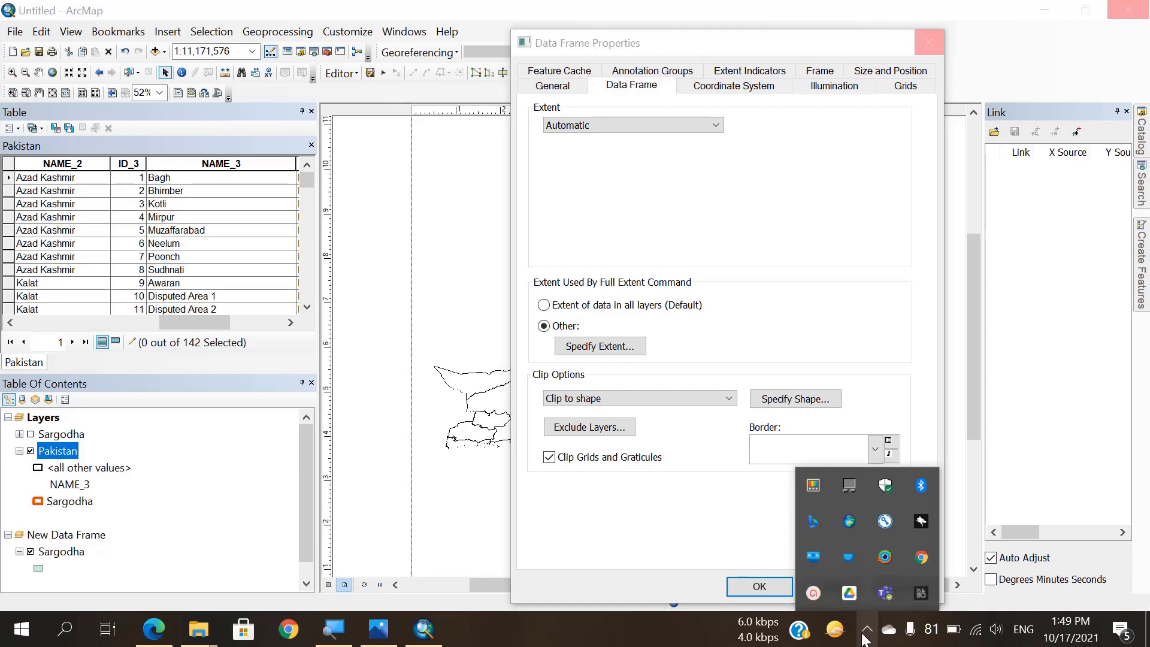
pyautogui.click(812, 592)
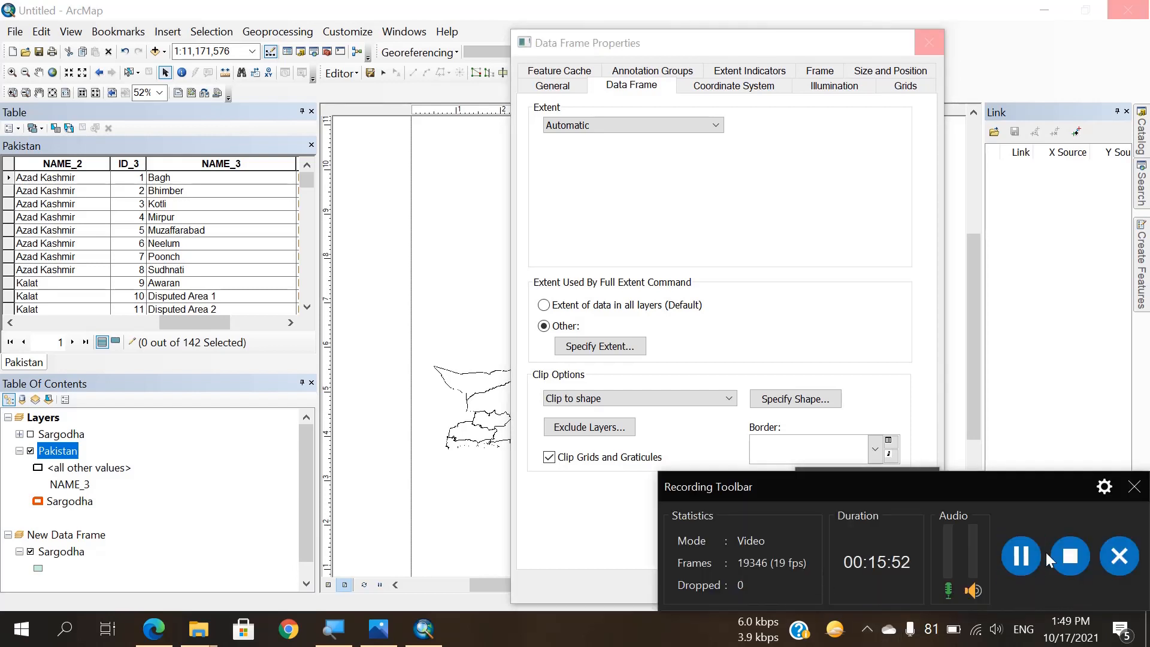
pyautogui.click(1133, 486)
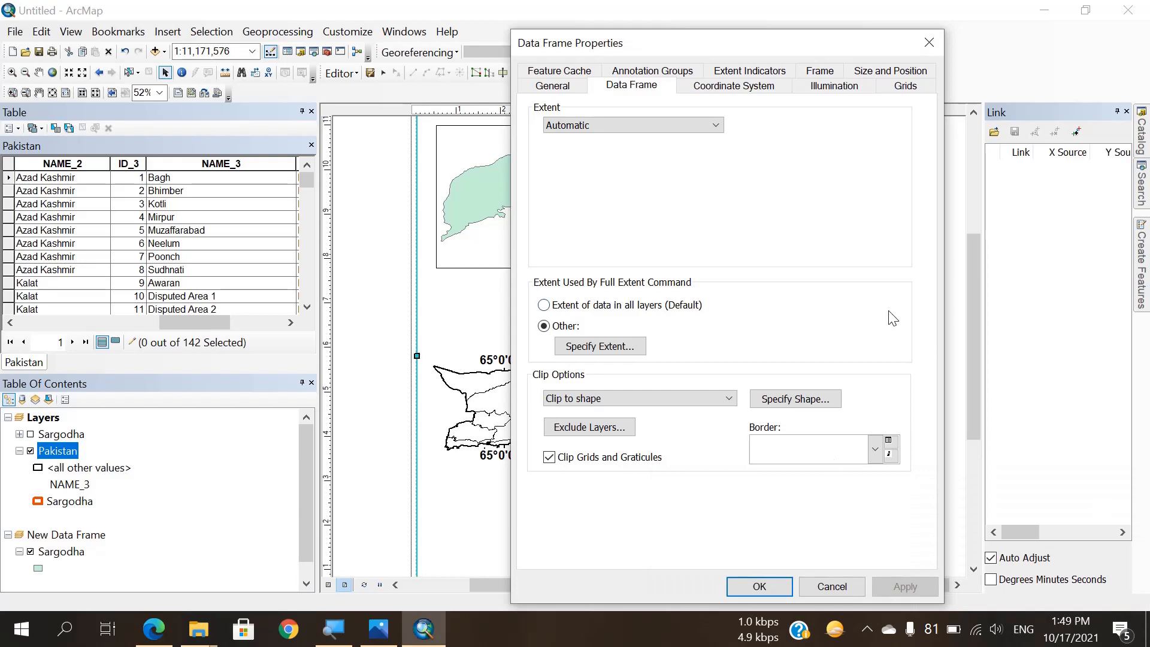
# Step: Accept the data frame properties and dismiss the battery notification
pyautogui.click(757, 587)
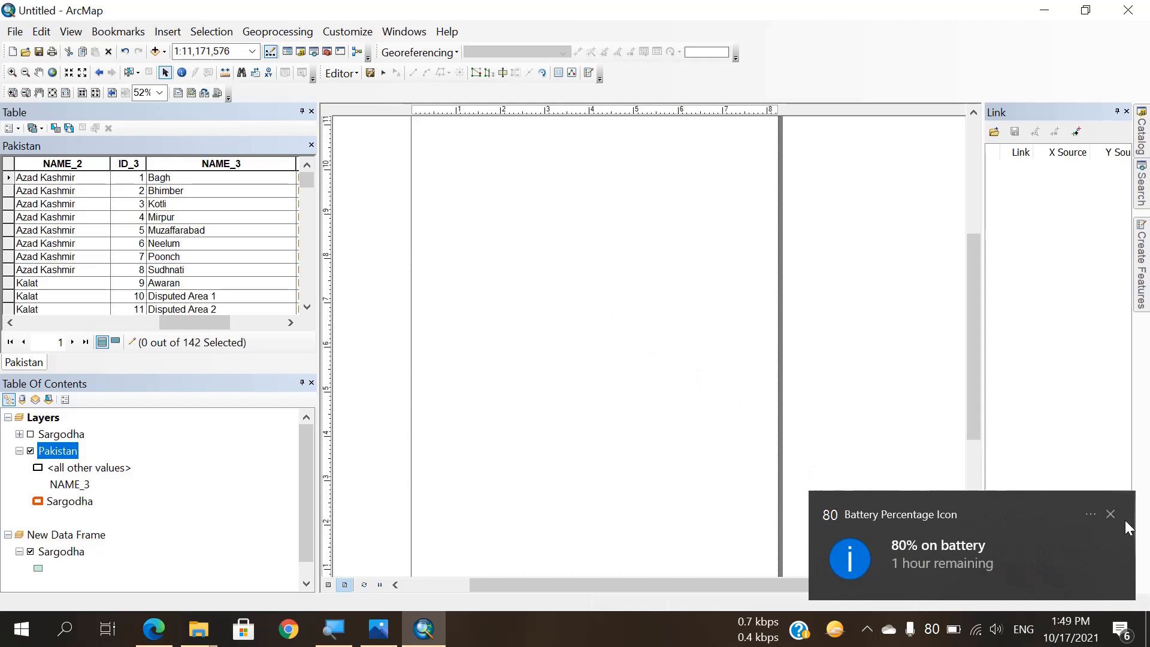
pyautogui.click(1110, 514)
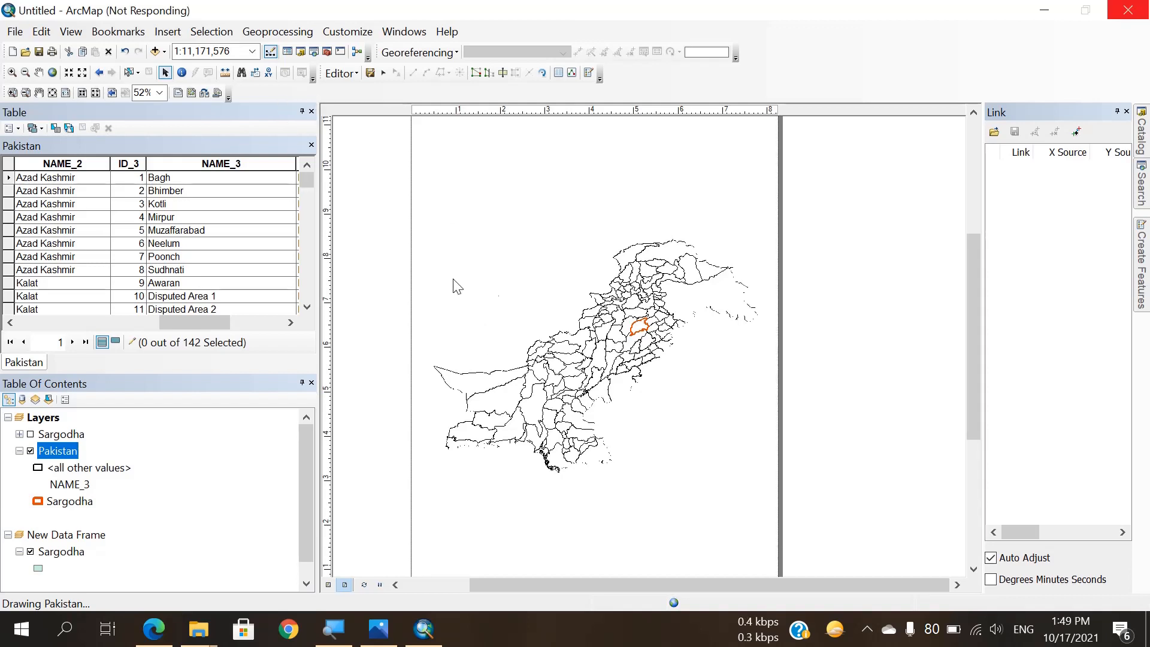
pyautogui.click(865, 630)
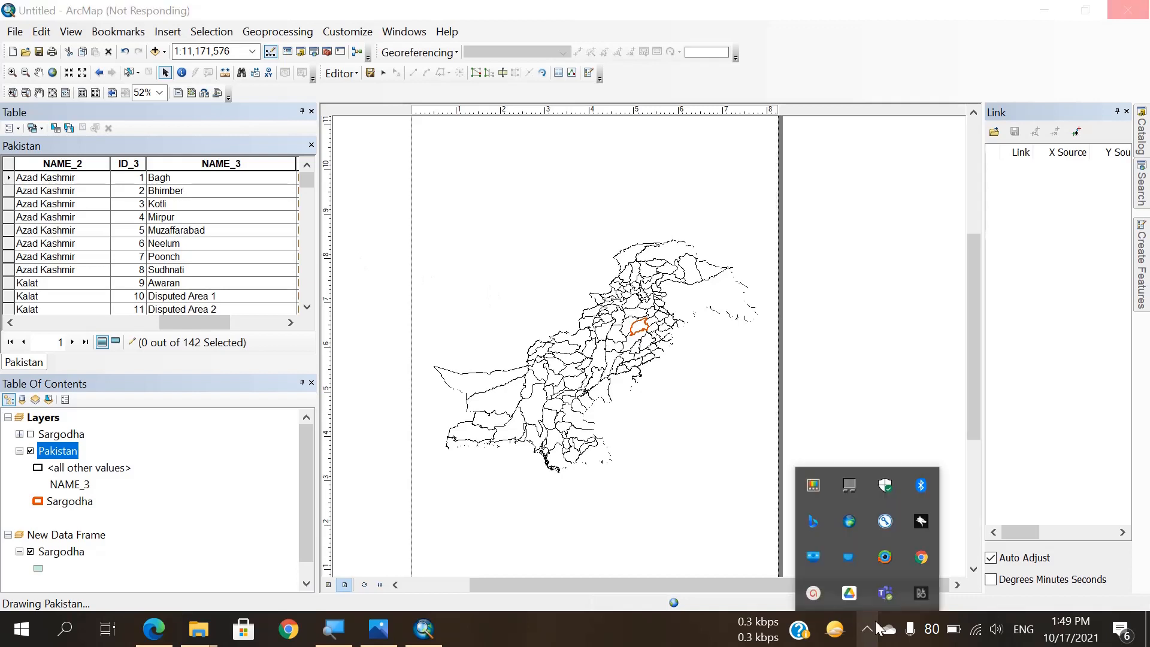
pyautogui.click(812, 594)
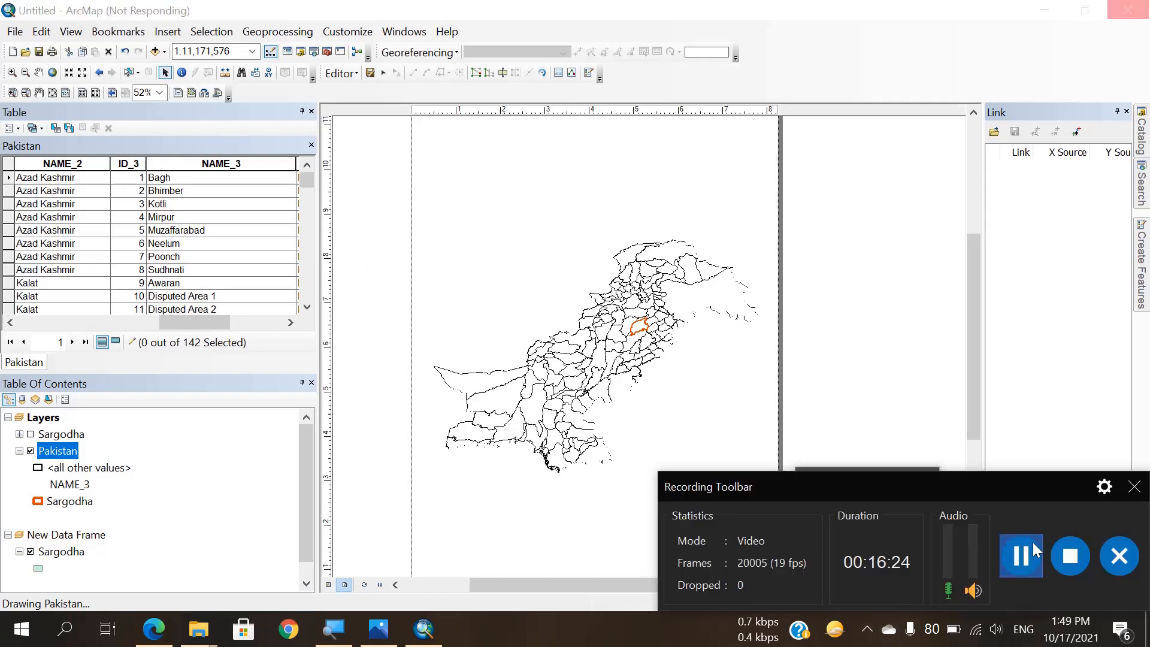
pyautogui.click(1134, 484)
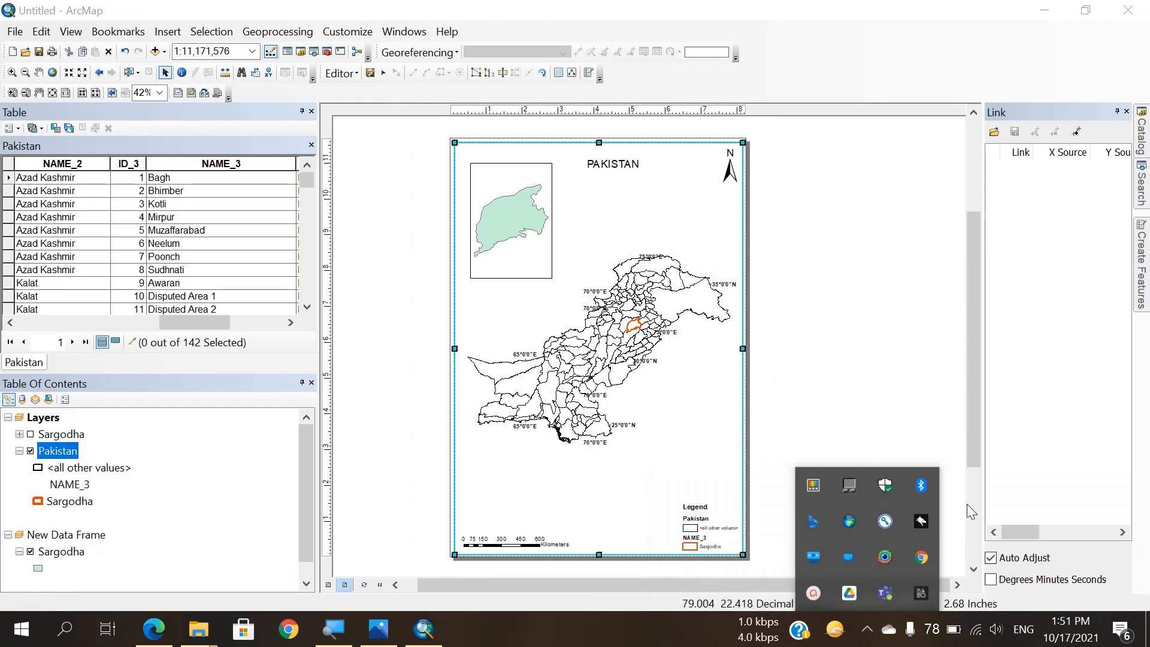
pyautogui.click(608, 10)
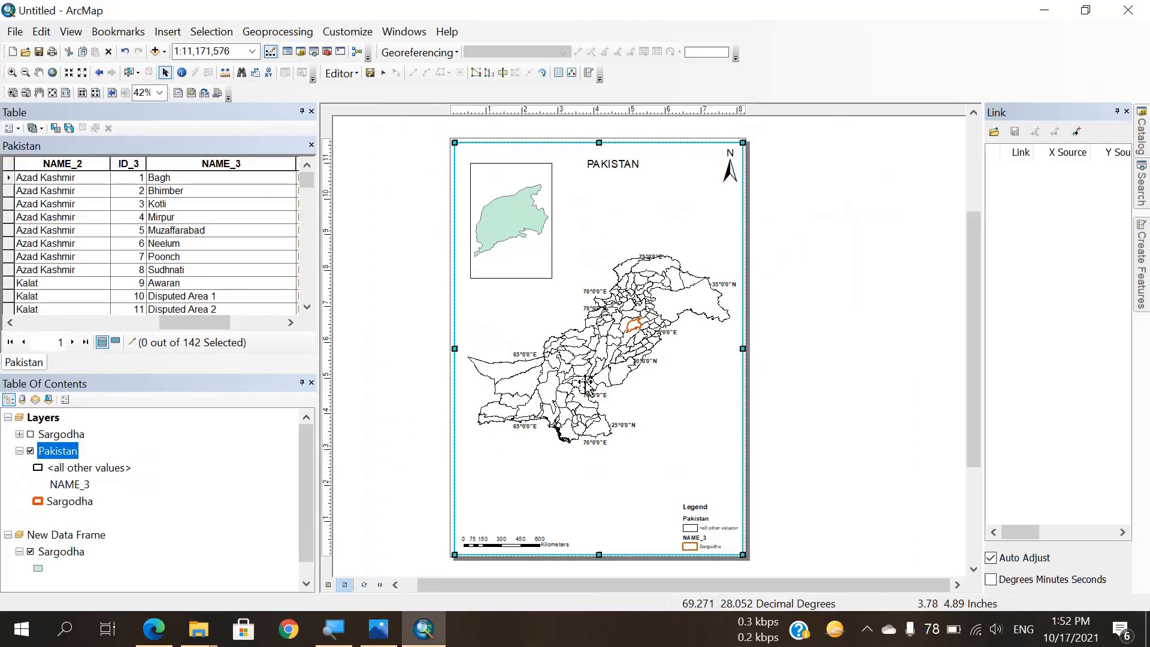
# Step: Export the map layout to the Desktop as a JPEG named Sargodha2 at 300 dpi
pyautogui.click(23, 35)
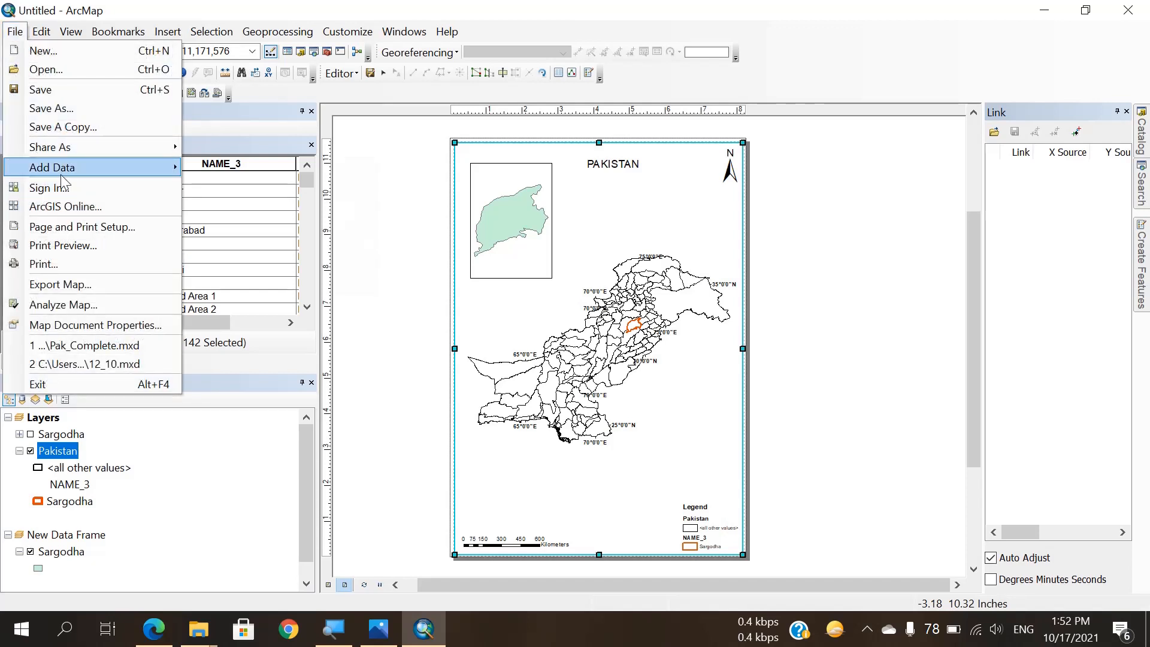
pyautogui.moveTo(60, 167)
pyautogui.click(70, 286)
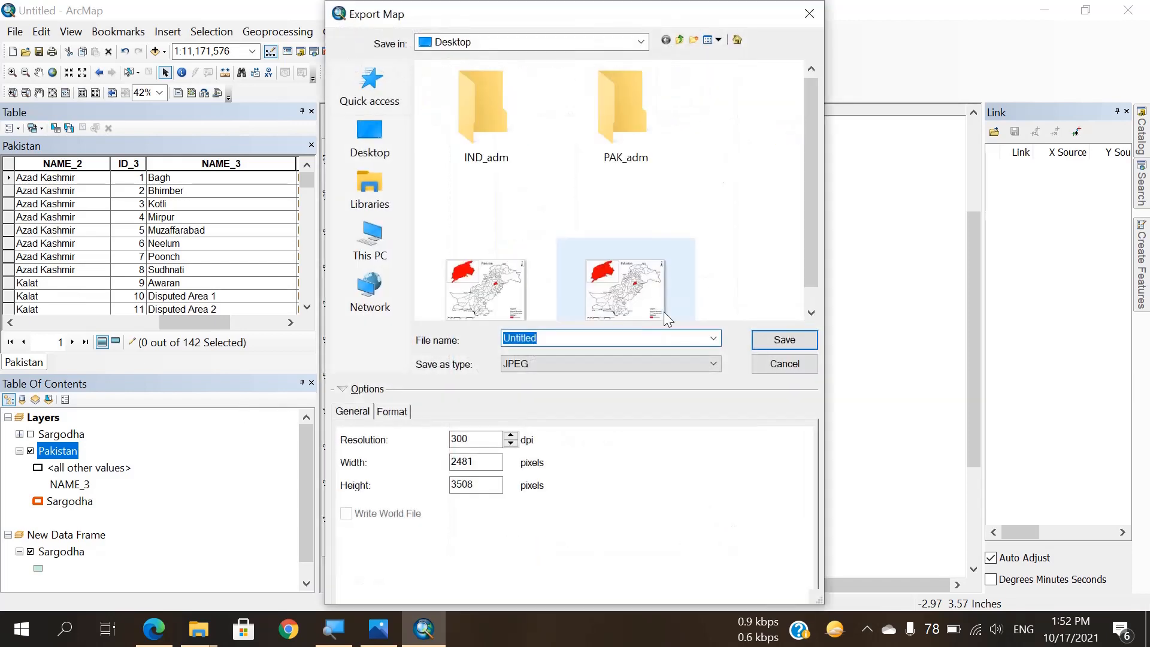
pyautogui.click(528, 358)
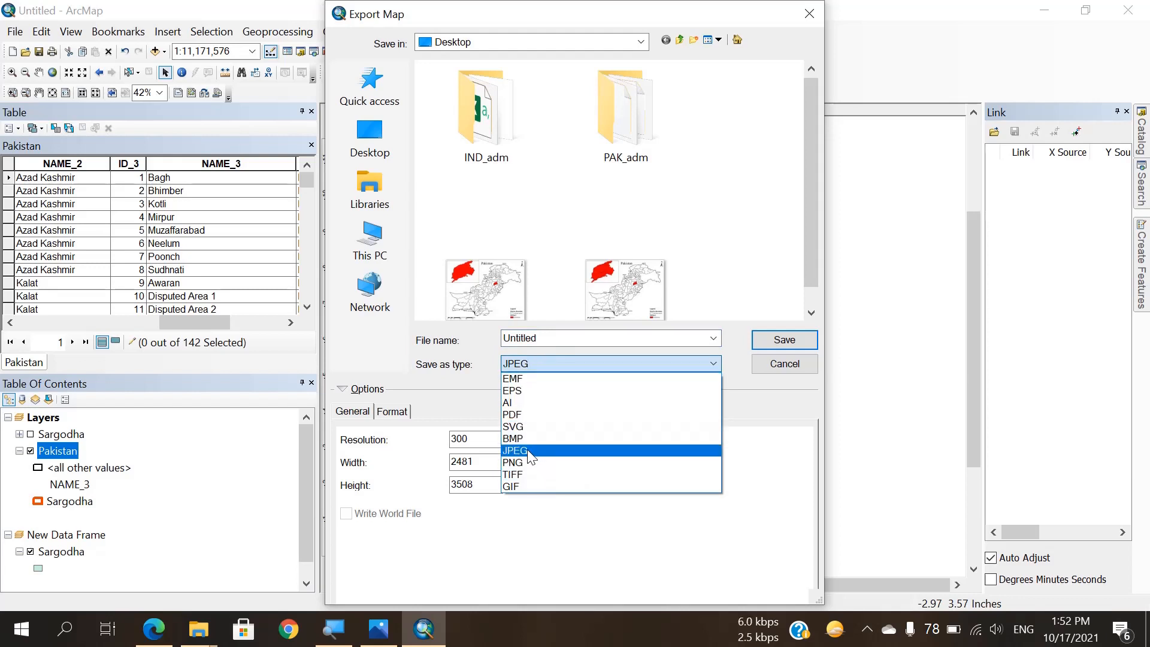
pyautogui.click(530, 456)
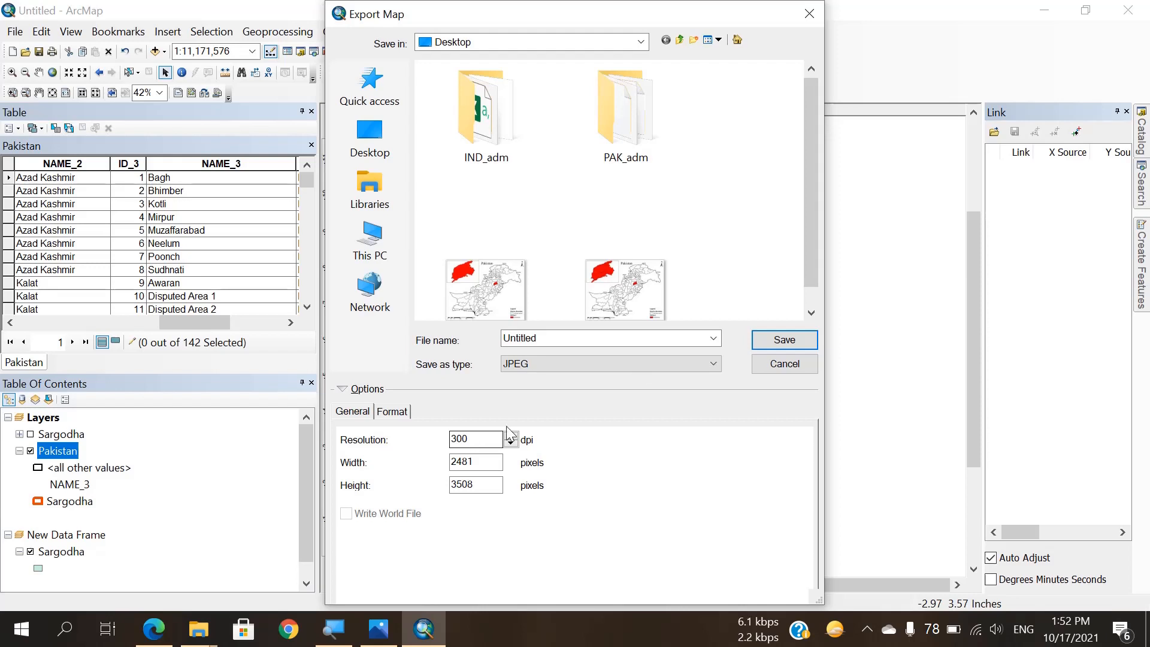
pyautogui.moveTo(587, 337); pyautogui.dragTo(479, 358)
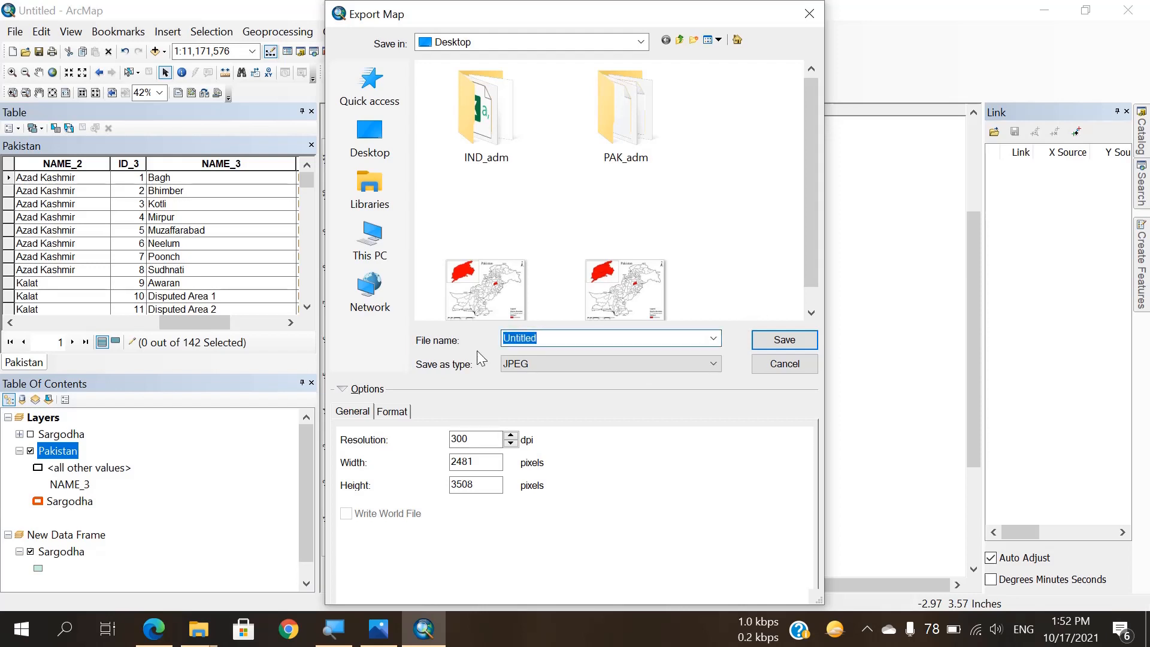
pyautogui.write('Sar')
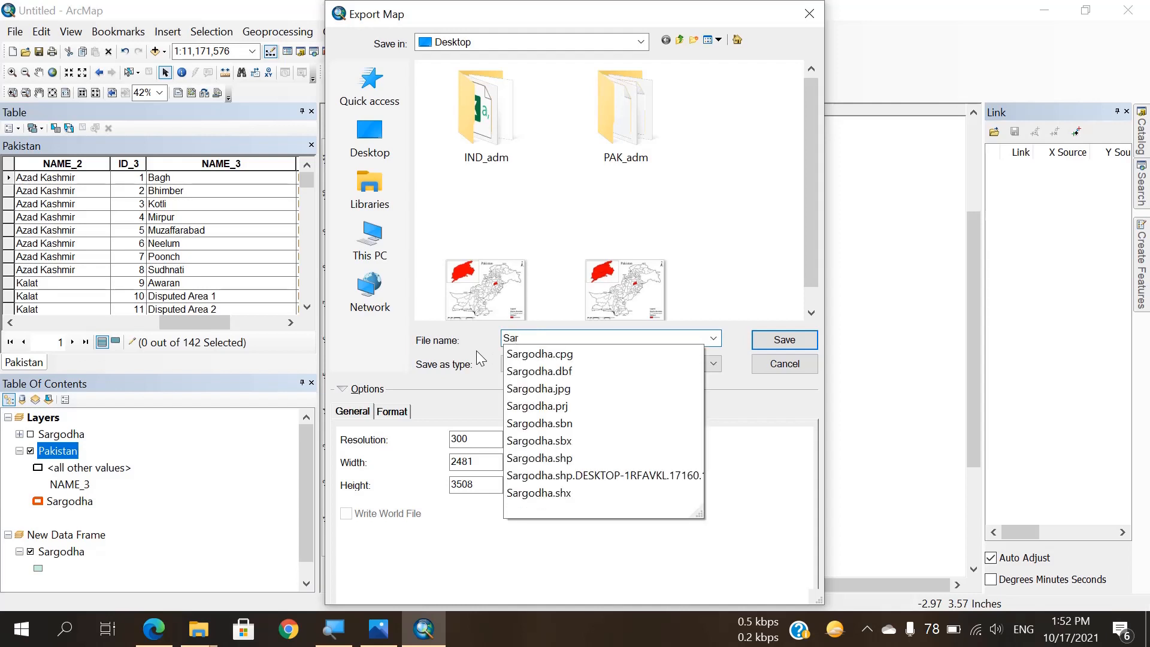
pyautogui.write('godha2')
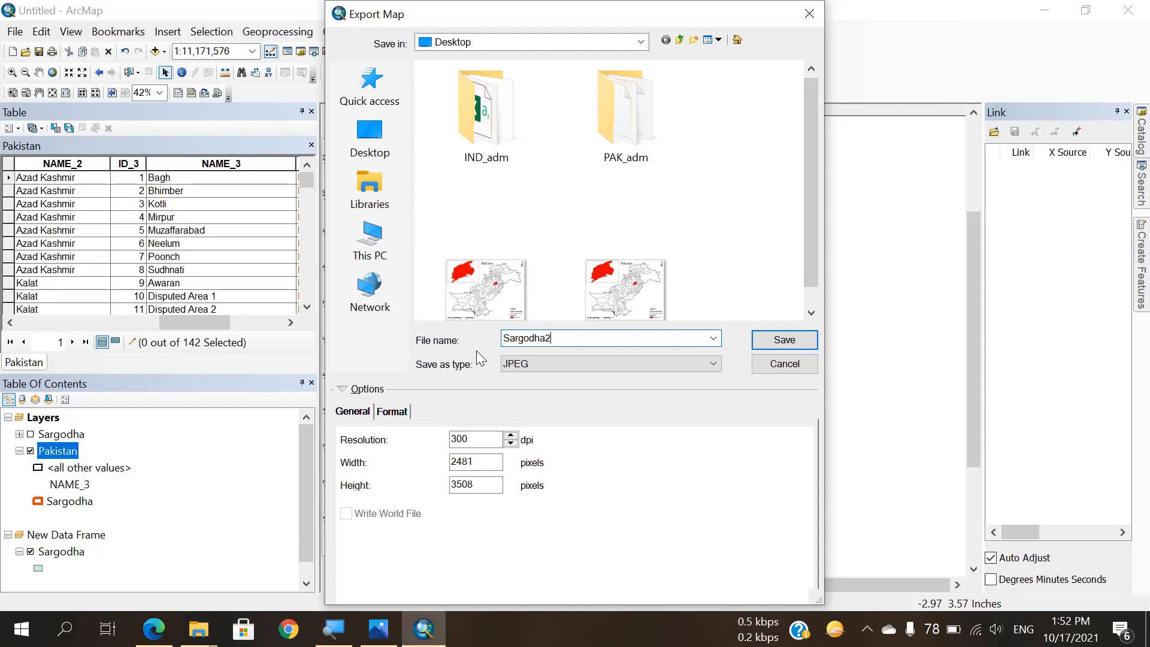
pyautogui.click(774, 334)
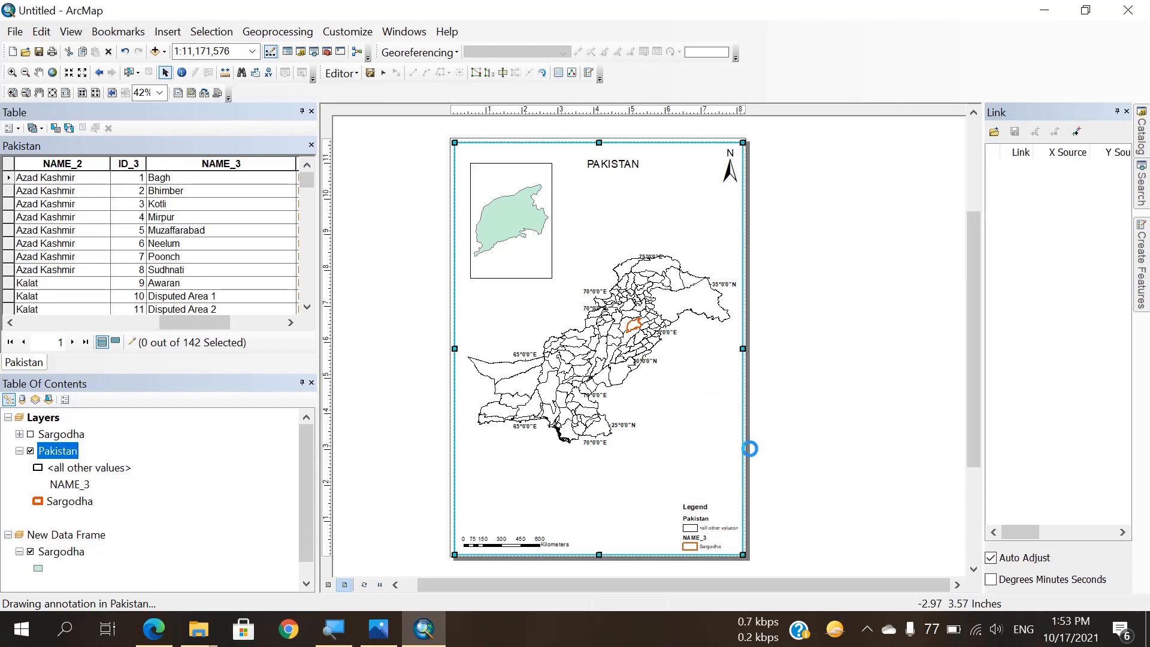
pyautogui.click(861, 632)
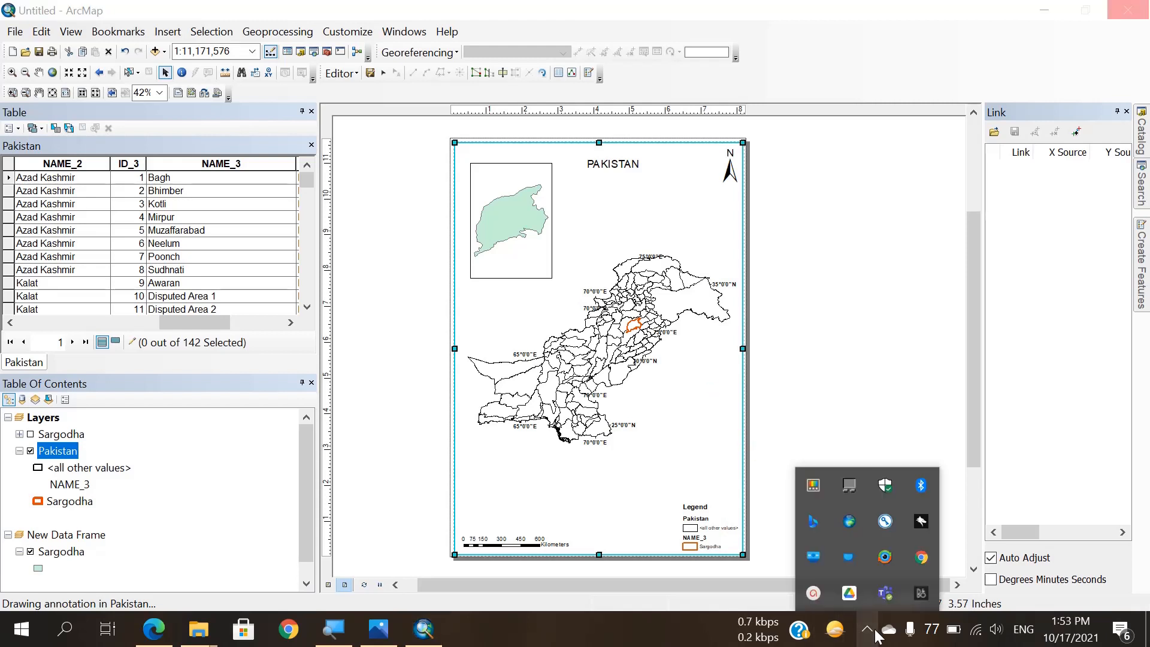
pyautogui.click(824, 600)
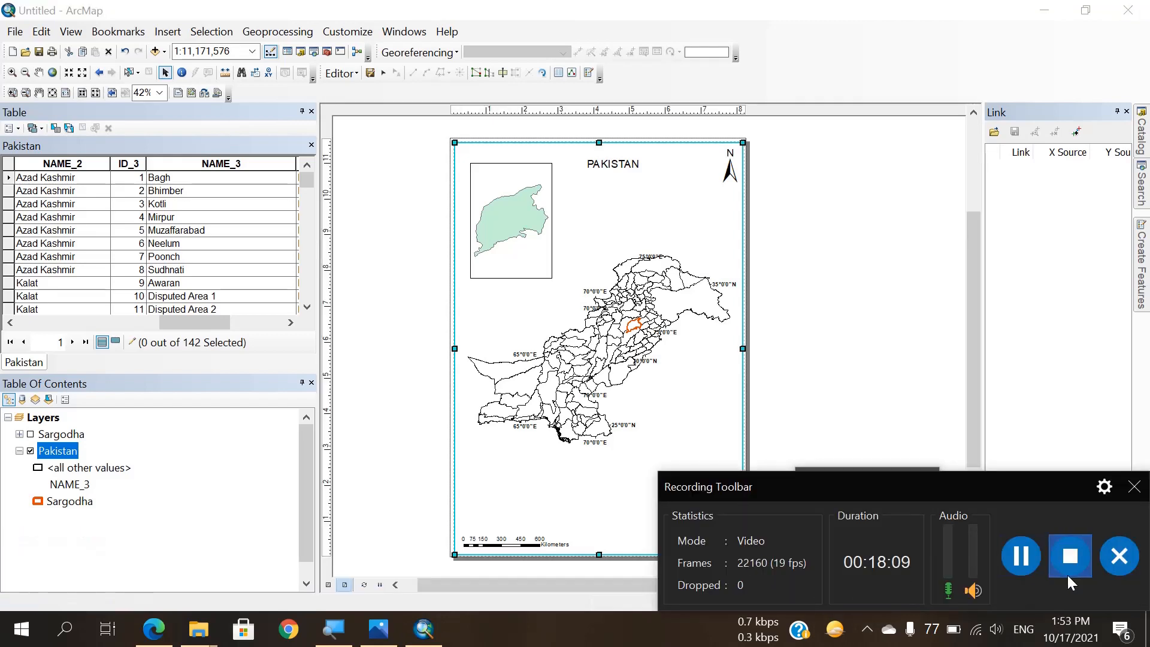
pyautogui.click(1133, 488)
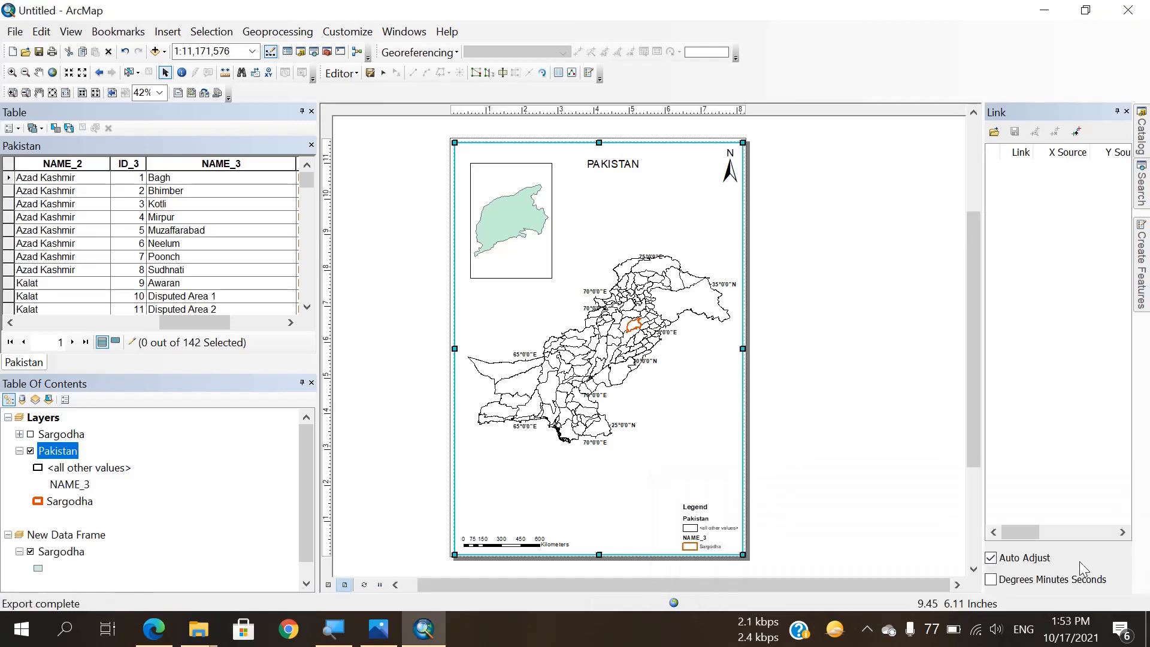
# Step: Open the exported Sargodha2 image from the desktop in Photos and switch to Sargodha.jpg to compare the two maps
pyautogui.click(1146, 629)
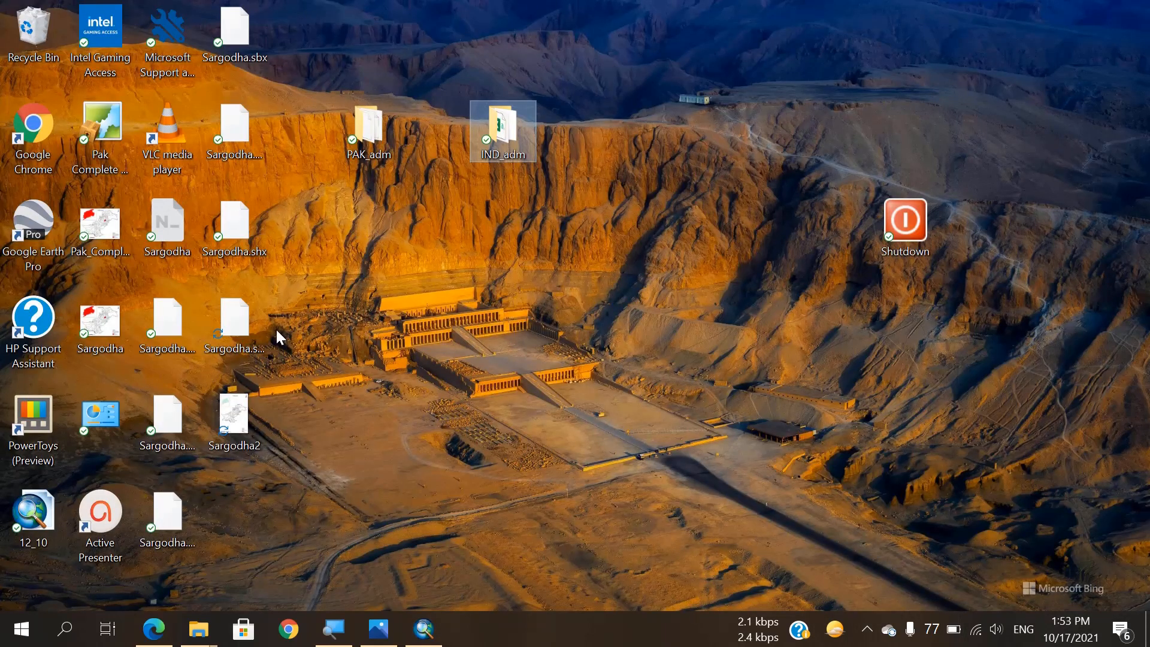
pyautogui.click(238, 408)
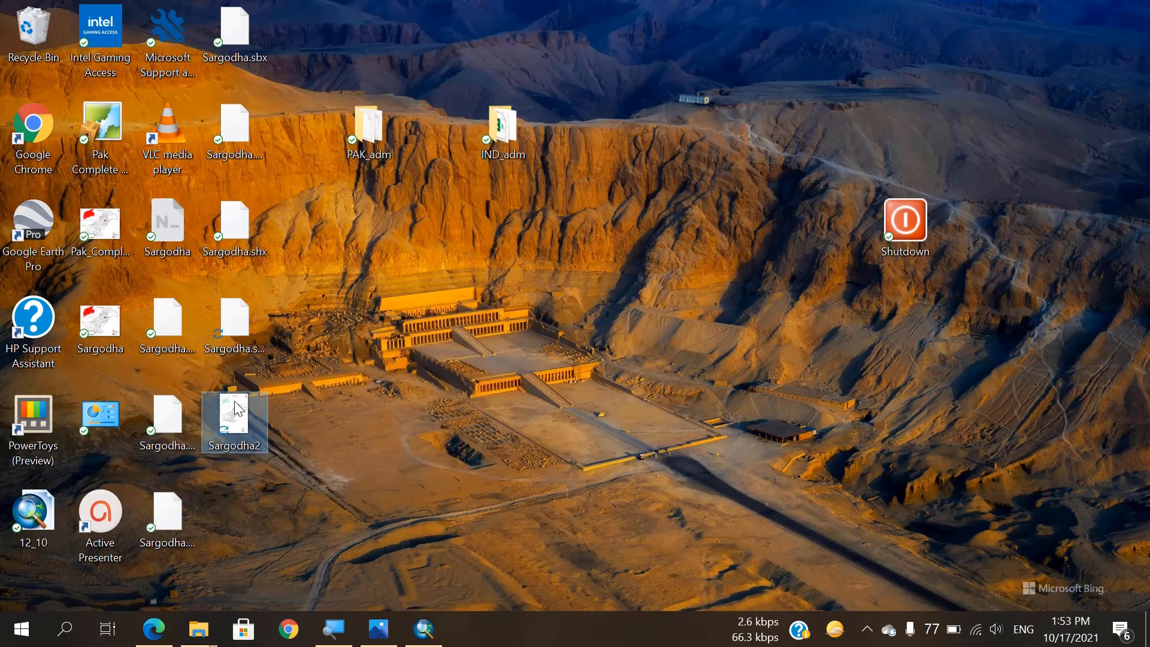
pyautogui.click(422, 356)
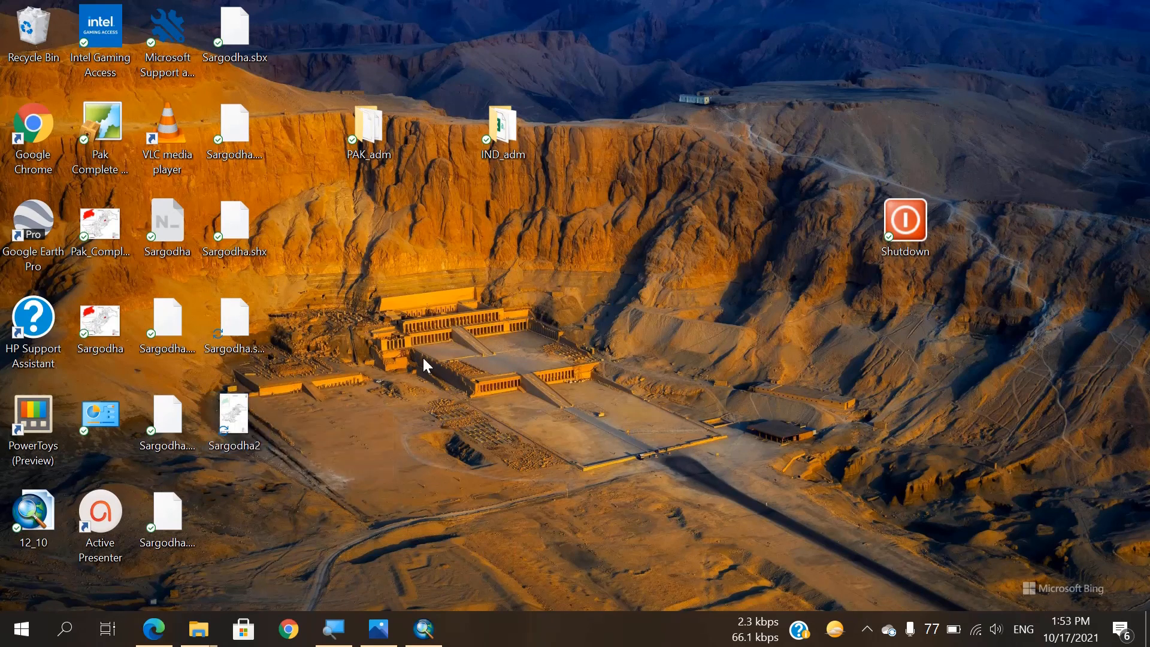
pyautogui.doubleClick(226, 429)
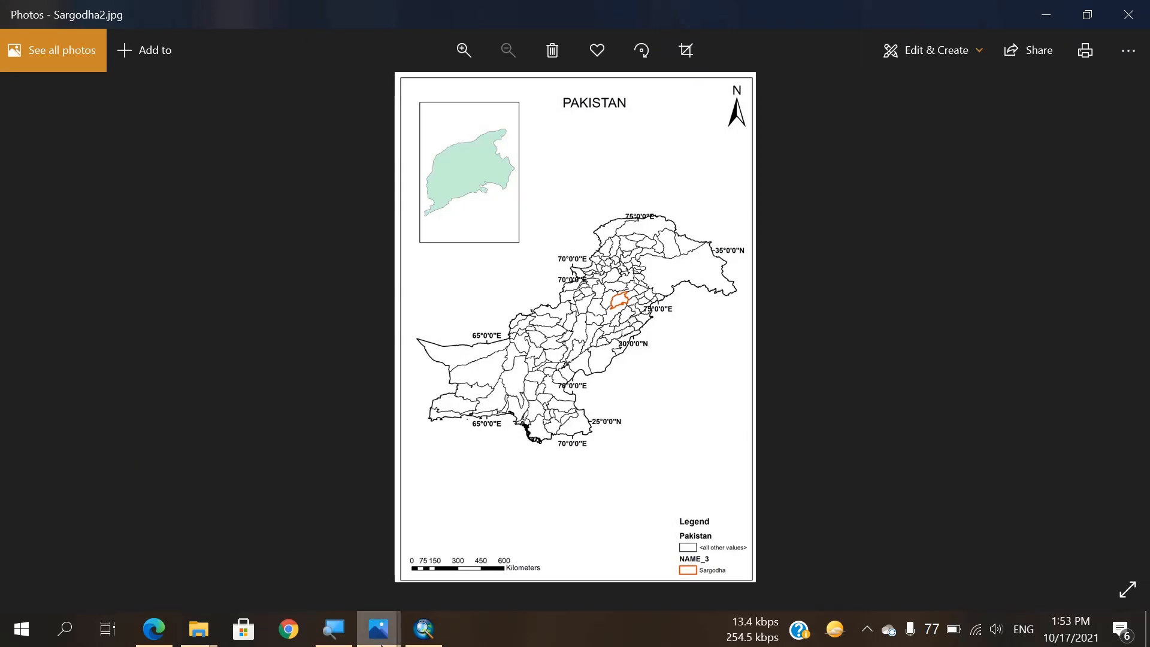
pyautogui.moveTo(378, 629)
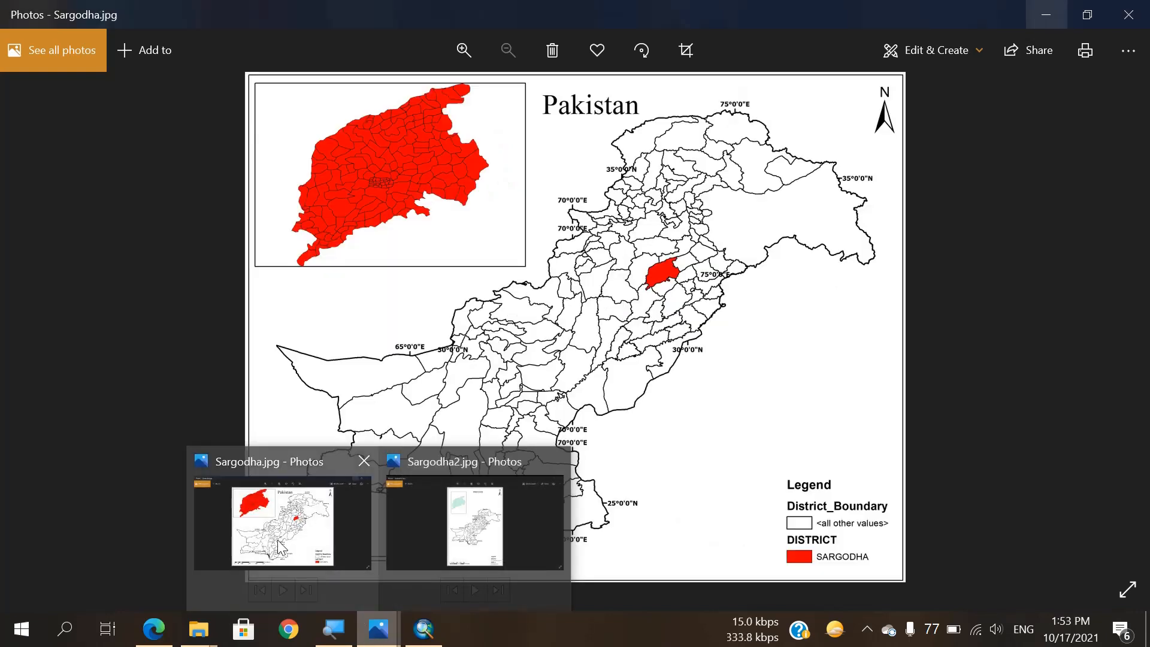
pyautogui.click(279, 546)
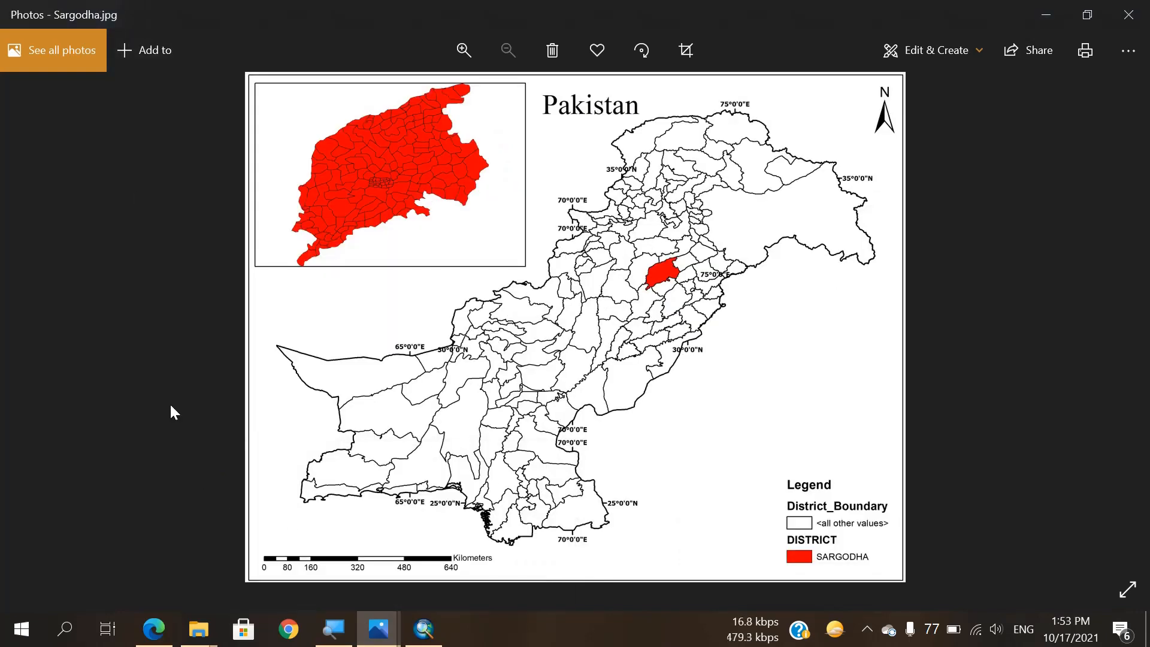
# Step: Compare the inset, title, legend and graticule labels of Sargodha2.jpg with Sargodha.jpg, switching between the images and ending on Sargodha2.jpg
pyautogui.moveTo(378, 629)
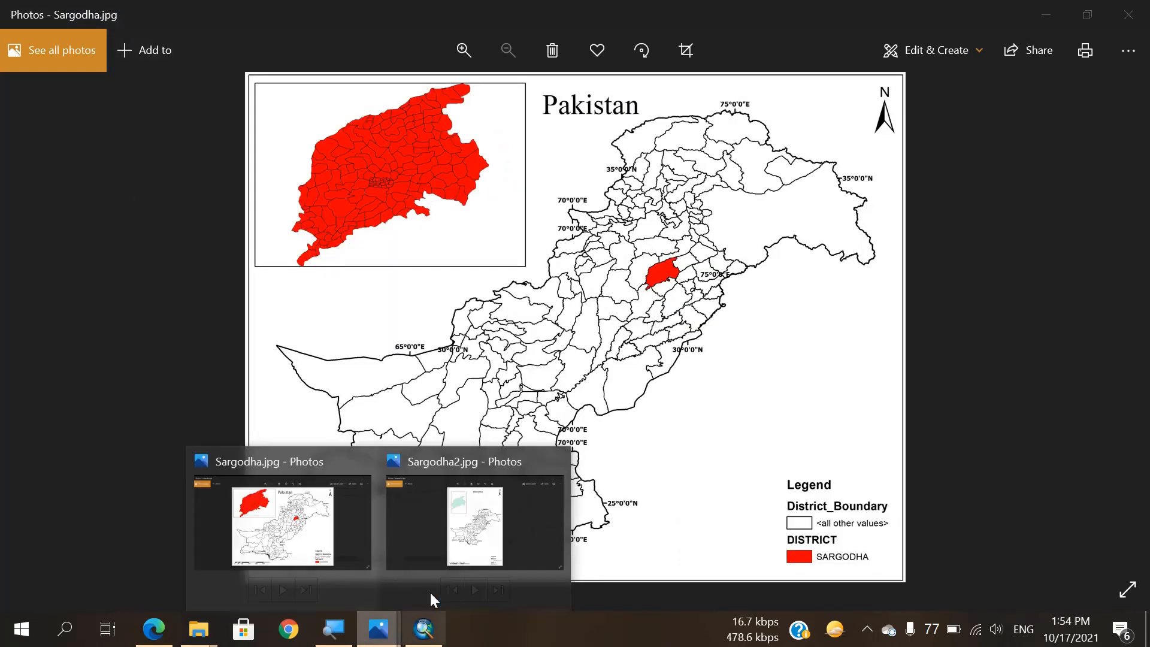
pyautogui.click(494, 550)
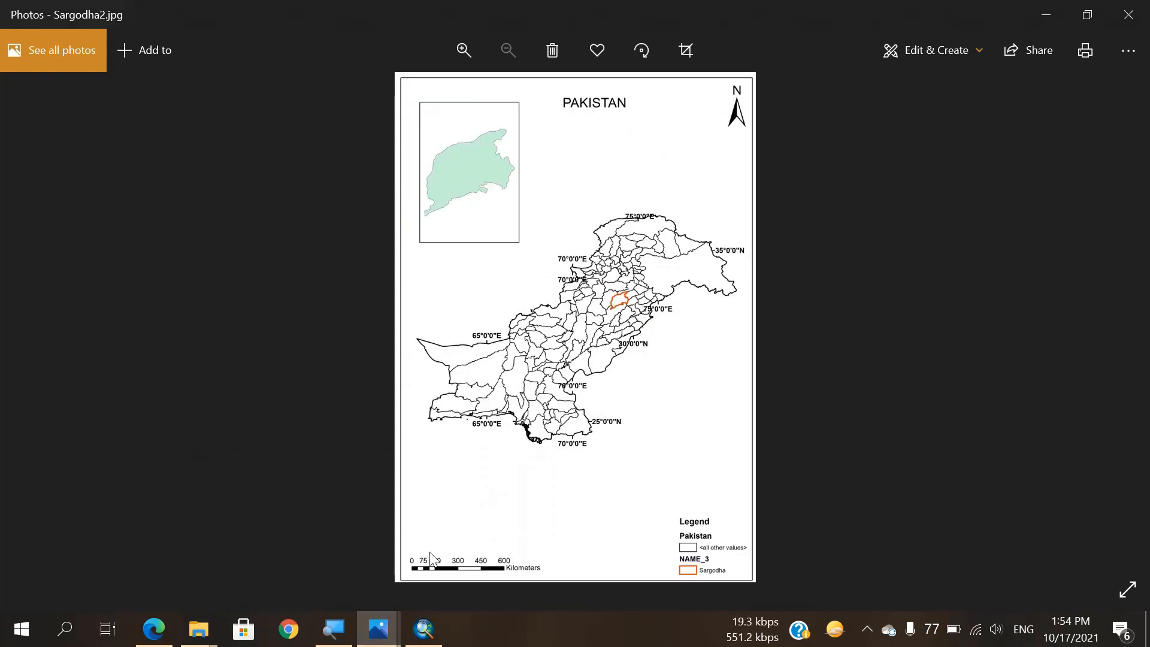
pyautogui.moveTo(377, 629)
pyautogui.moveTo(318, 511)
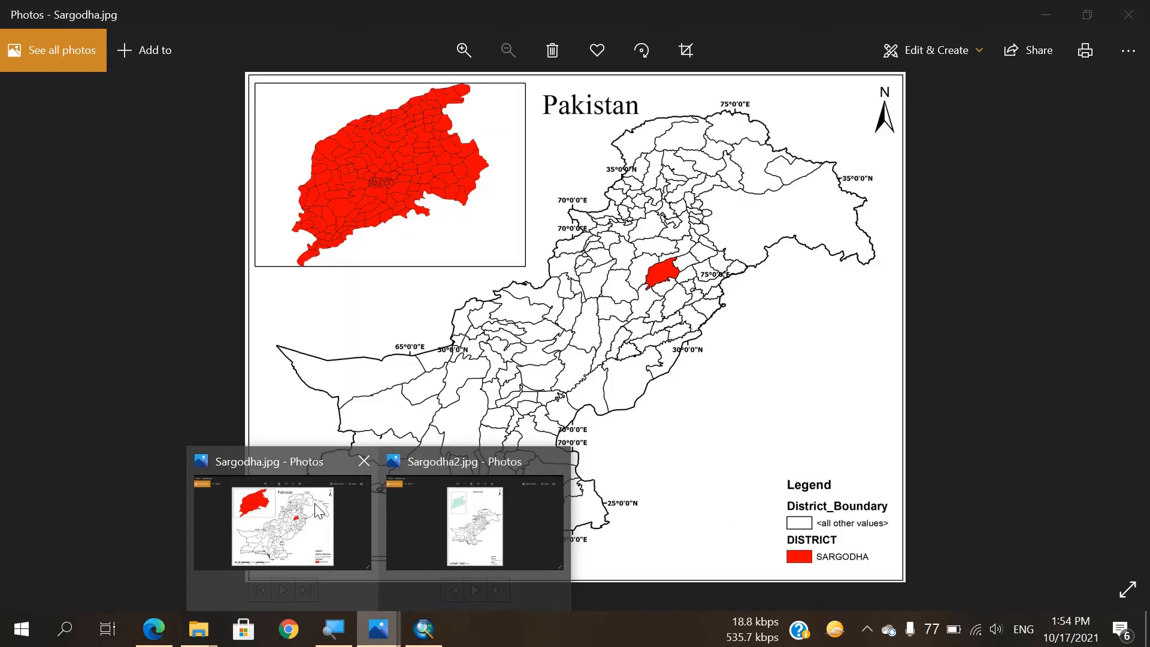
pyautogui.moveTo(497, 522)
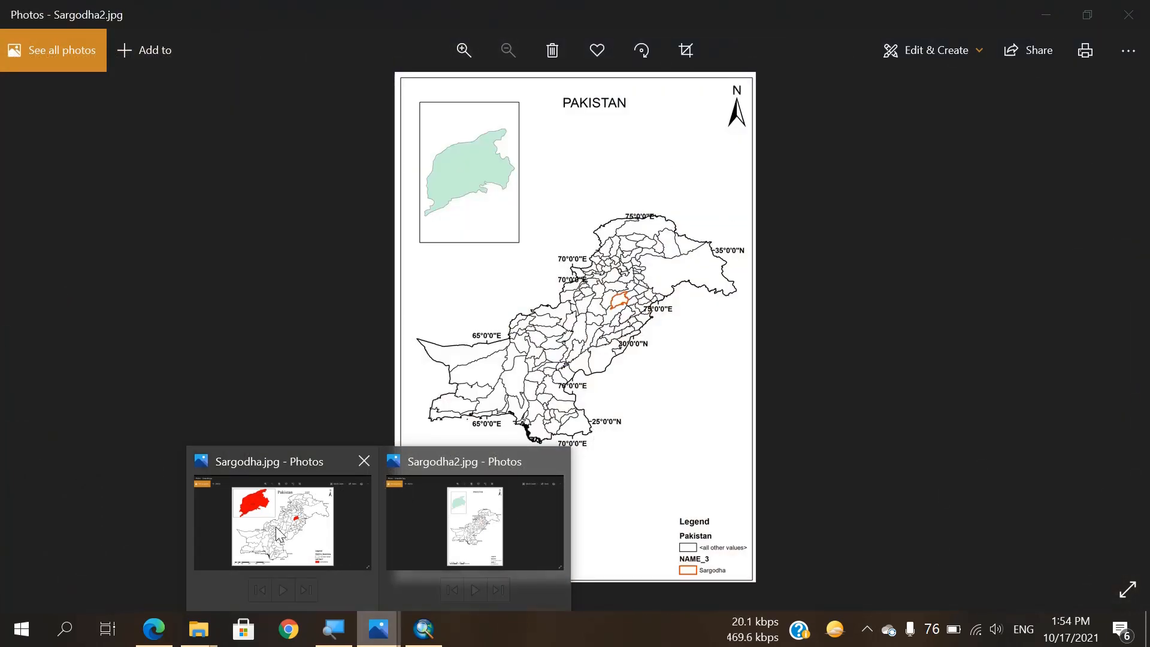
pyautogui.moveTo(266, 525)
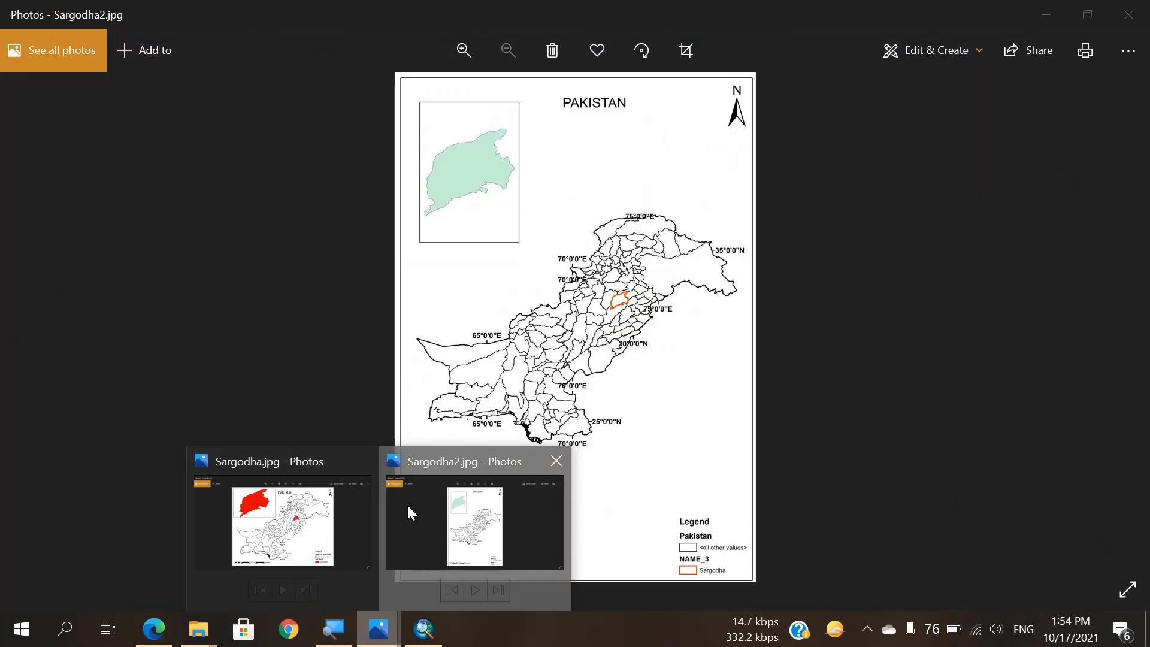
pyautogui.click(407, 503)
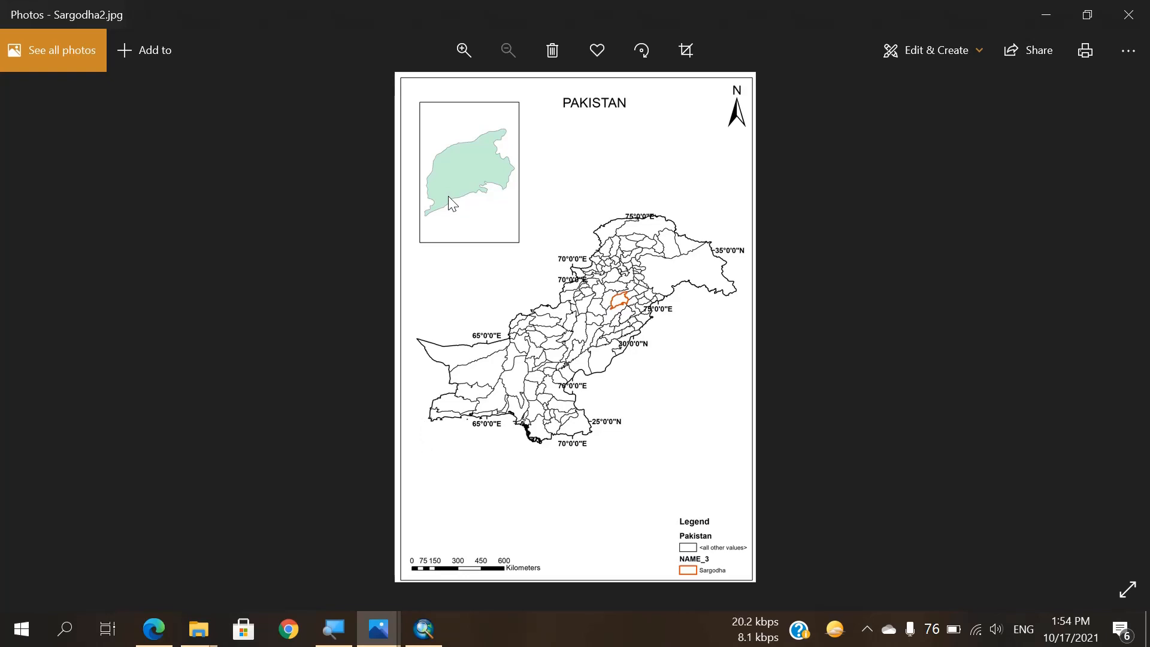
pyautogui.click(300, 584)
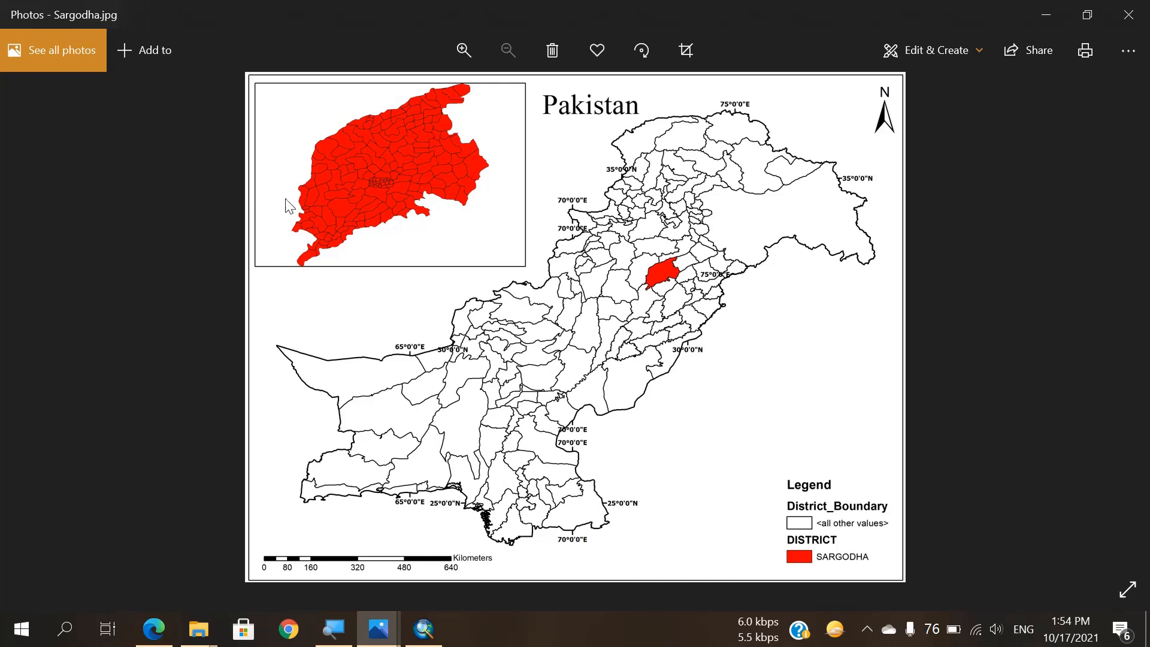
pyautogui.moveTo(378, 629)
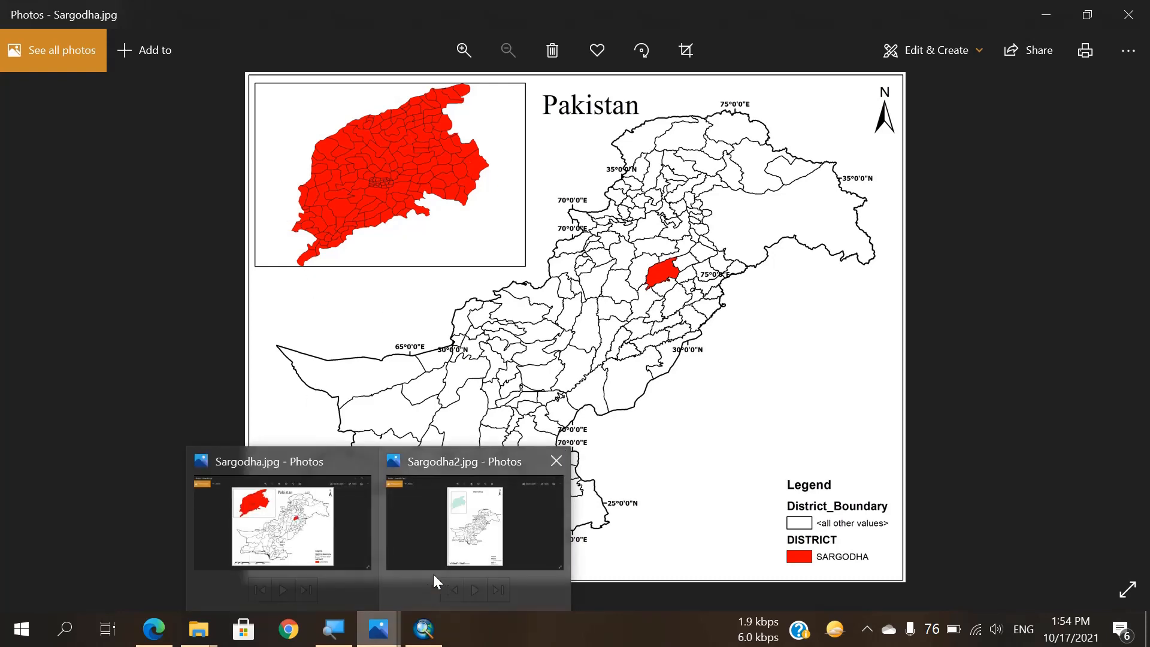
pyautogui.click(435, 575)
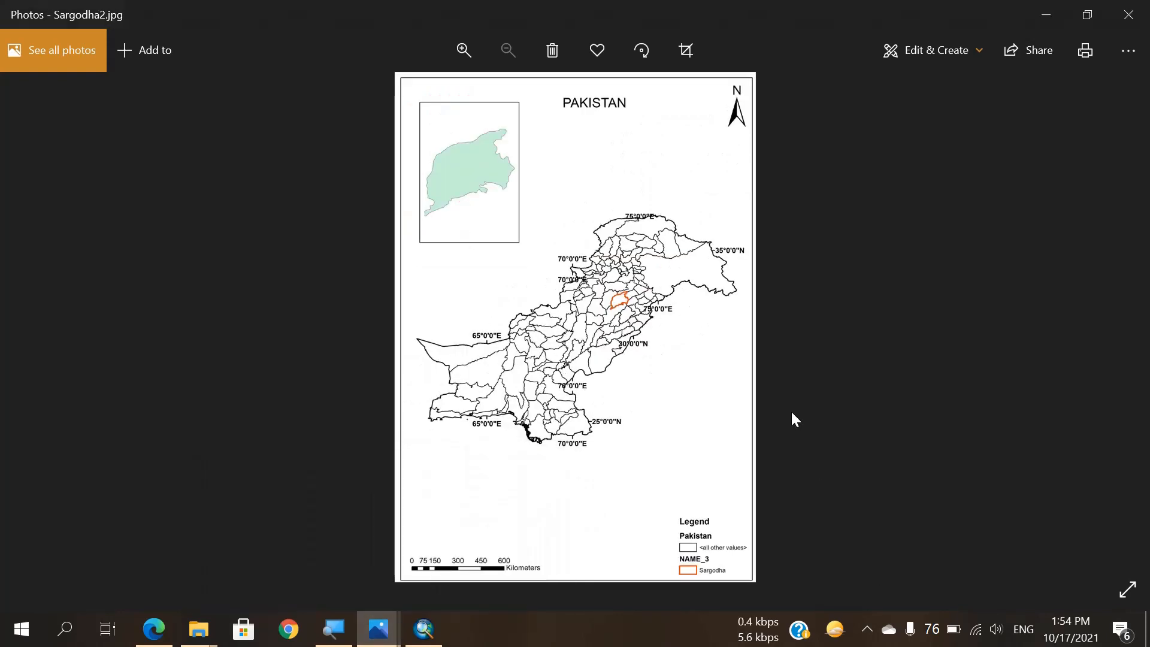